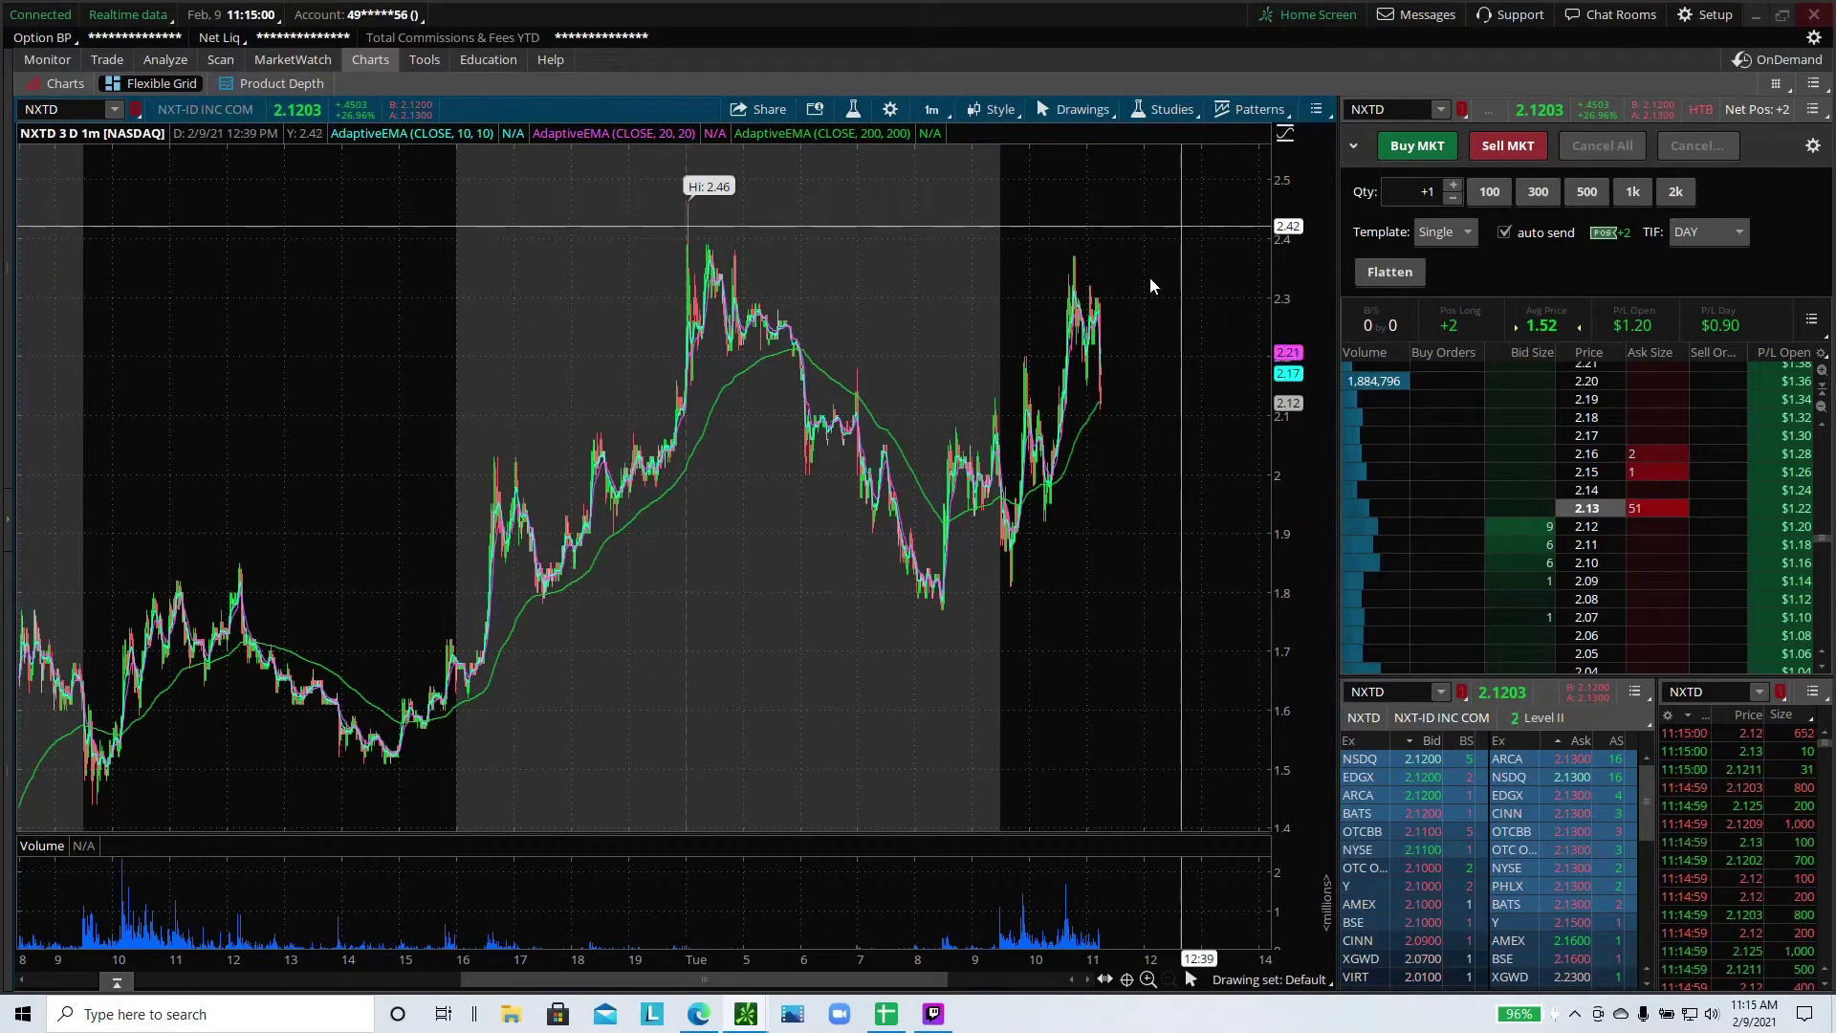
- Examine the three-day, one-minute charts for NXTD, AUVI and KALV
mouse_move(1153, 384)
mouse_down()
mouse_move(606, 427)
mouse_move(416, 481)
mouse_up()
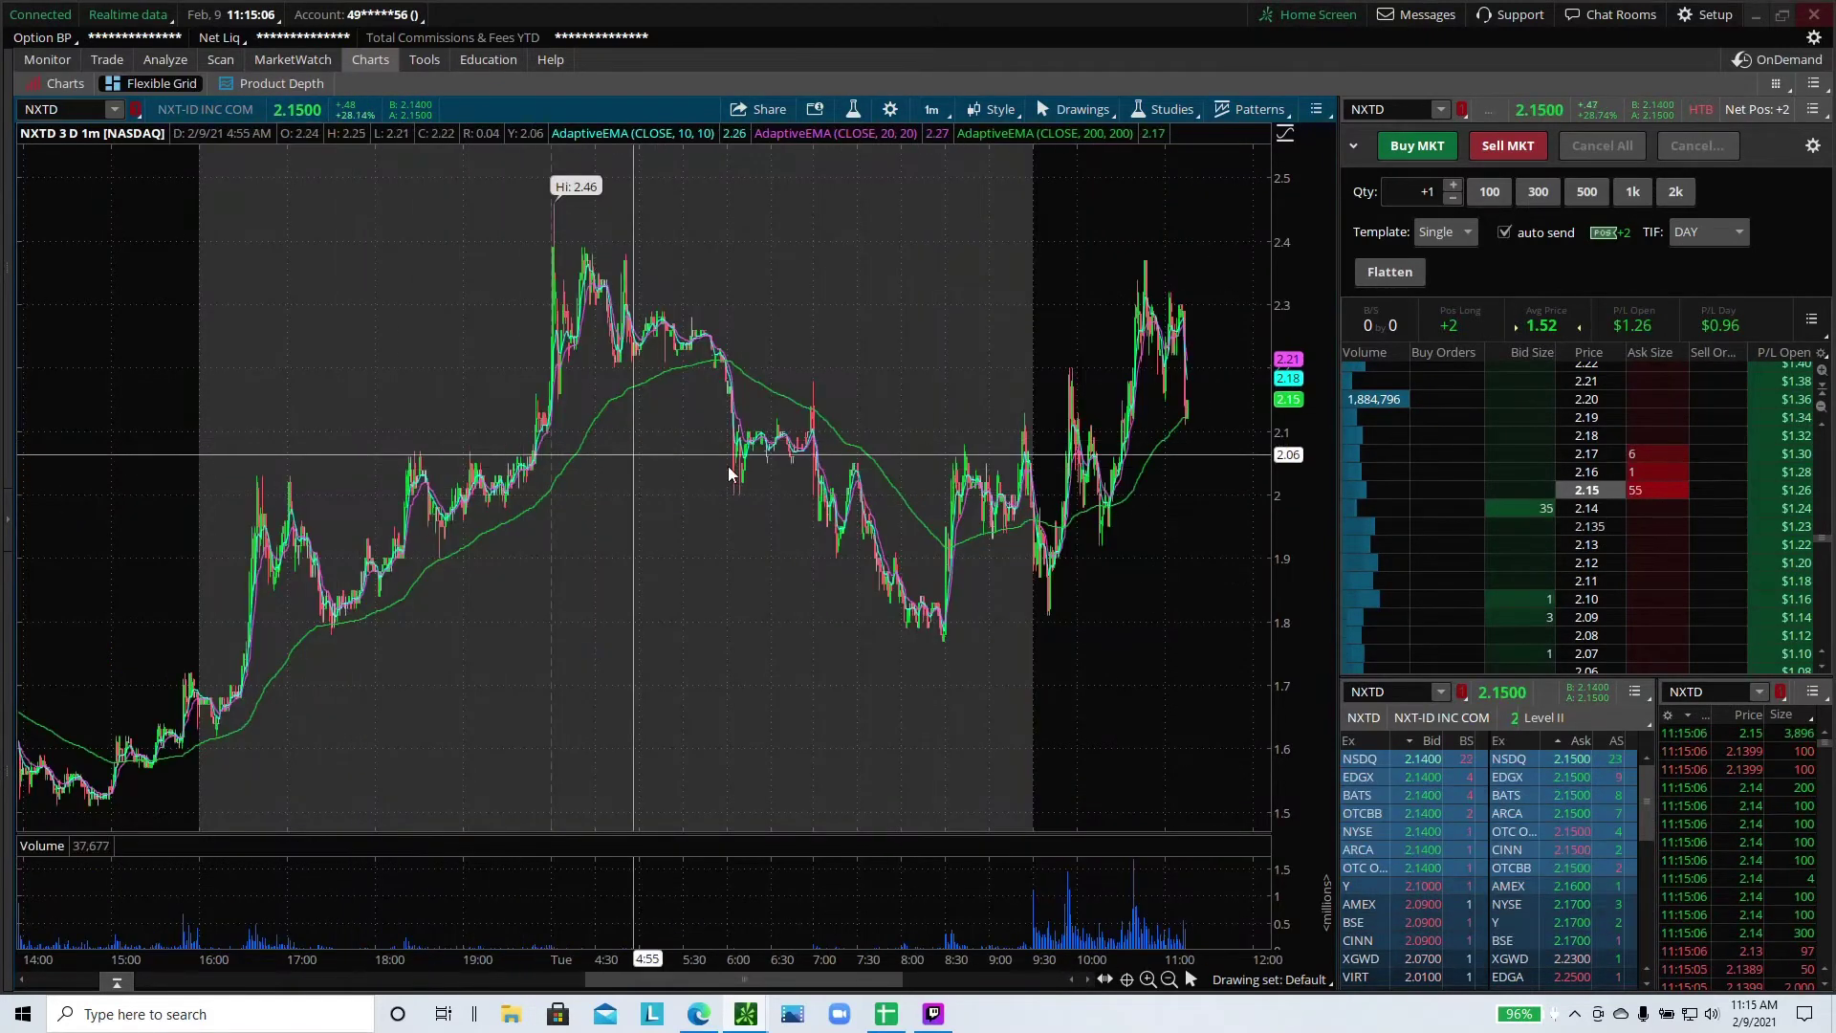
click(1633, 384)
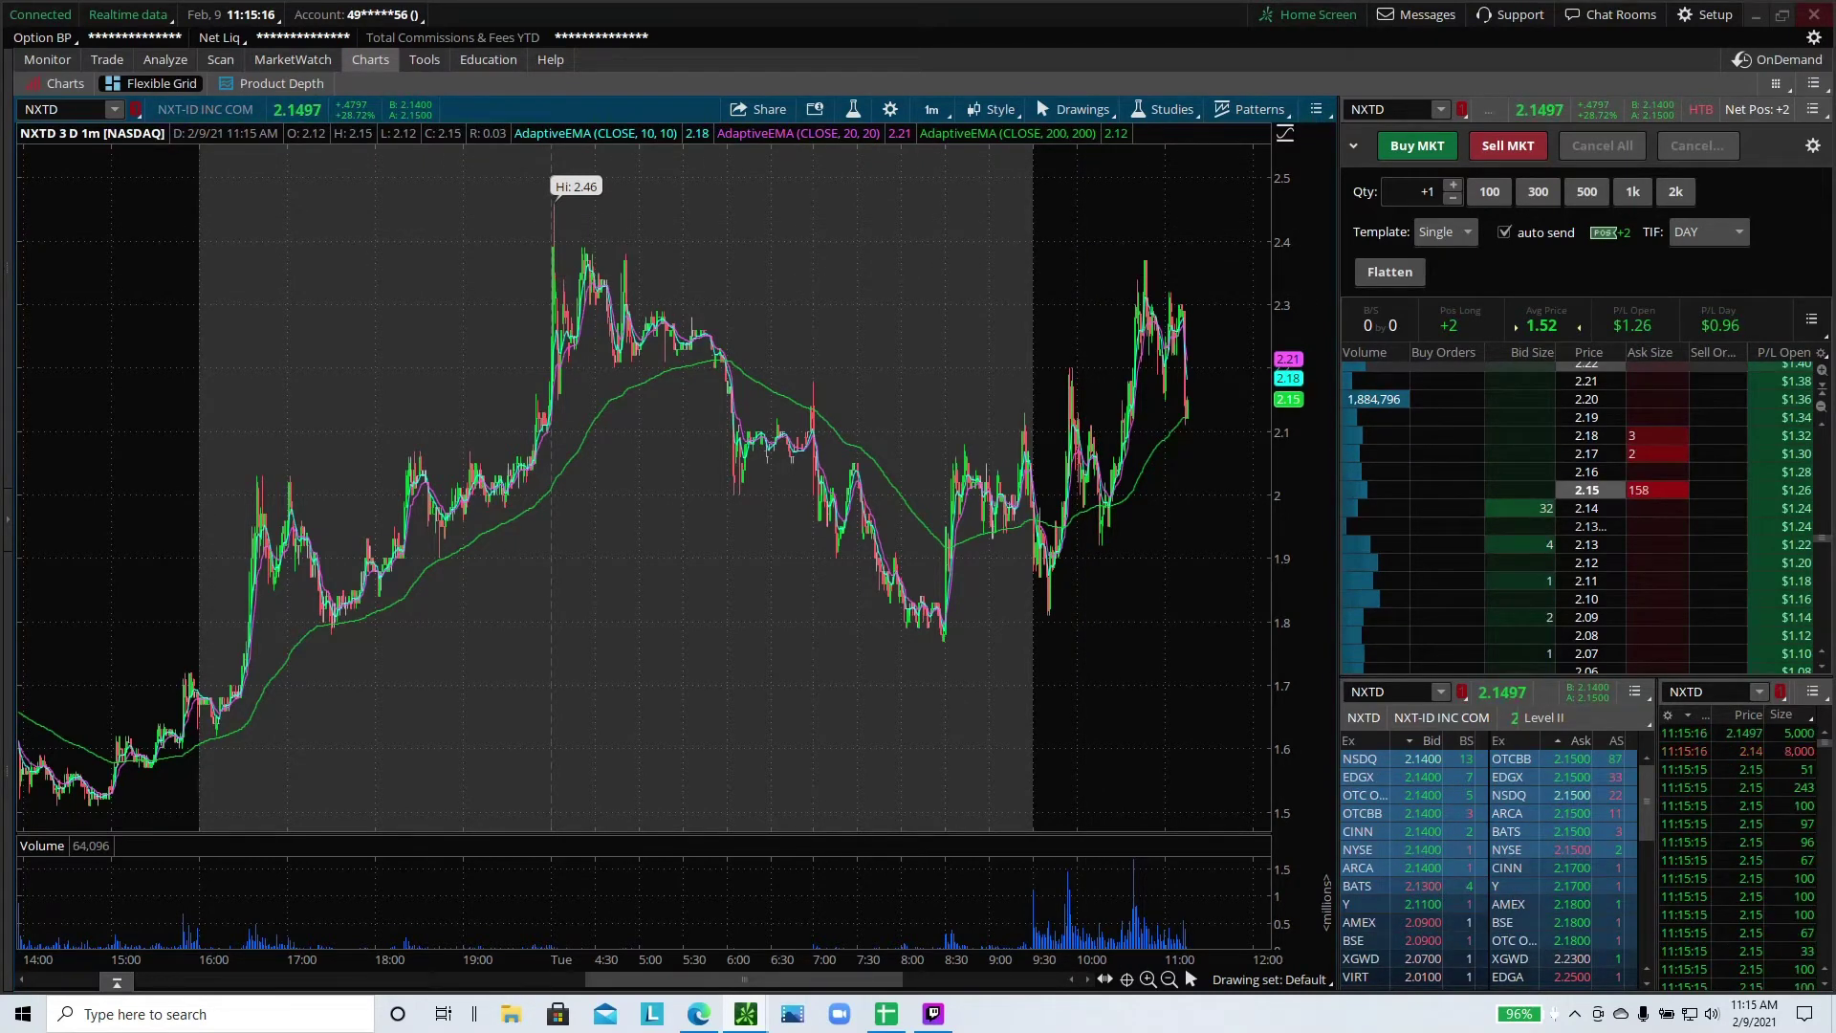
scroll(1138, 363, down, 3)
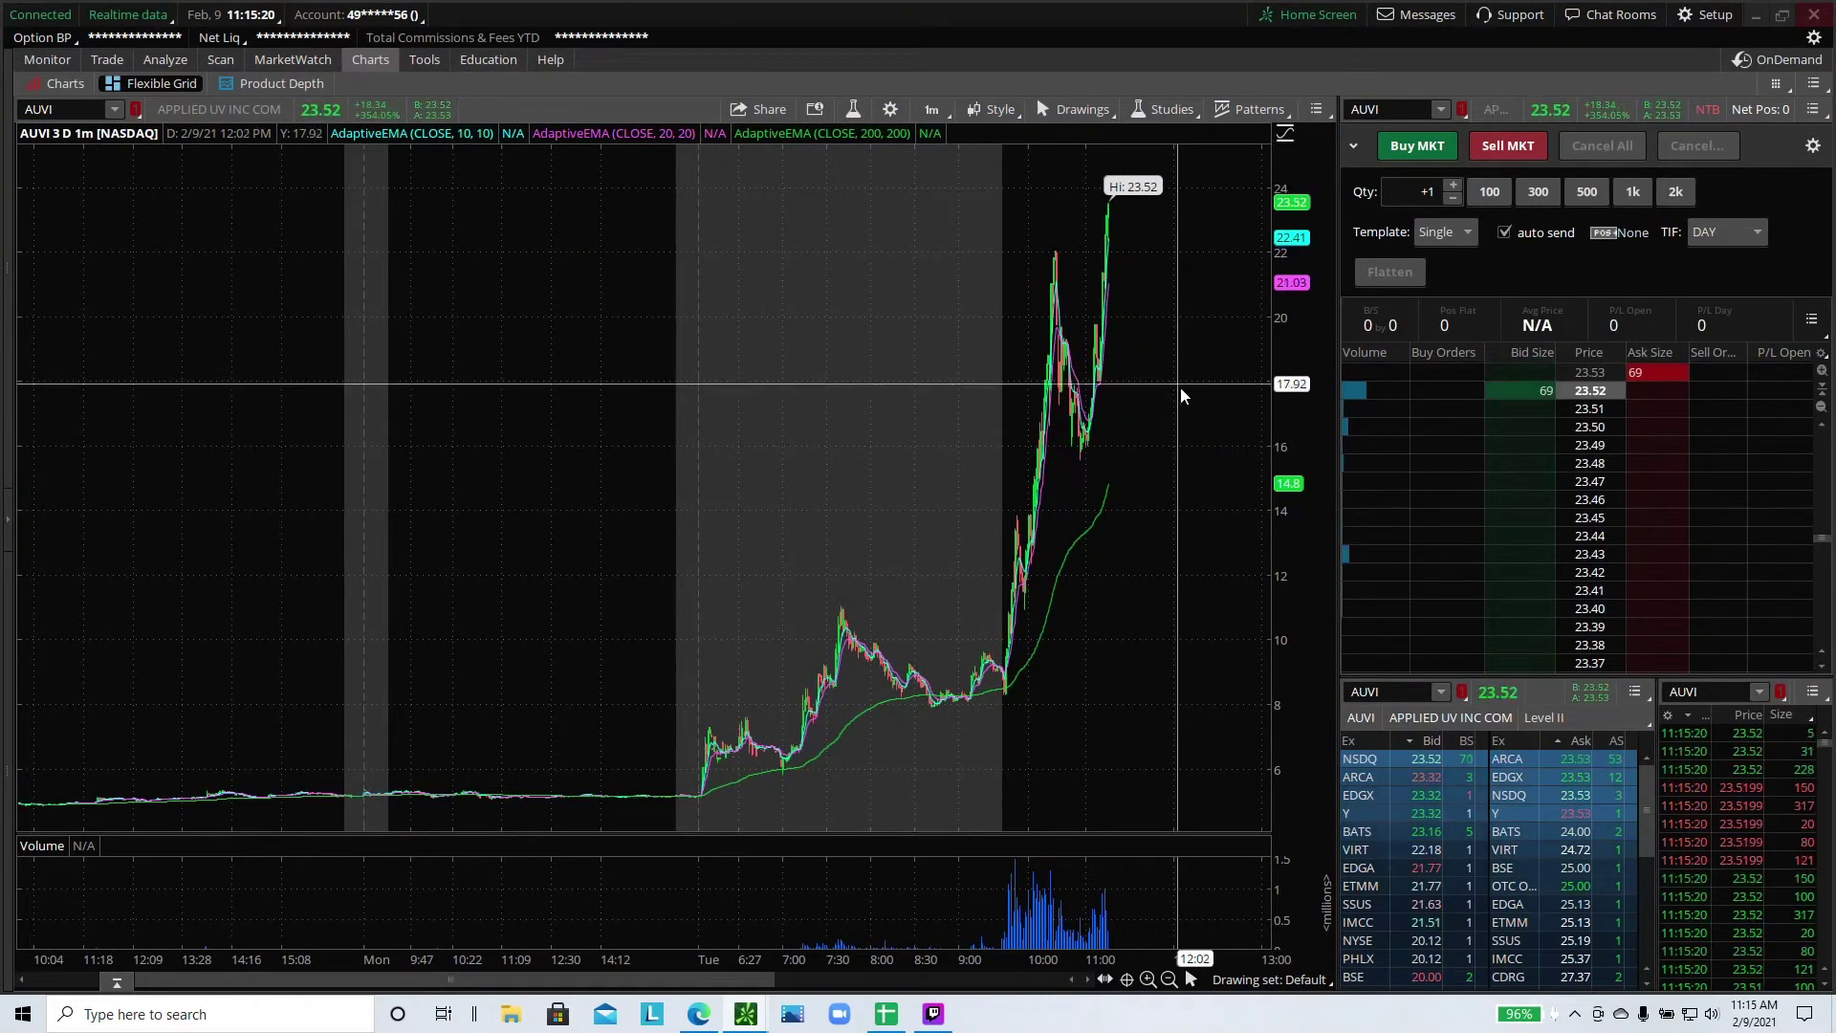
drag(1178, 334, 942, 361)
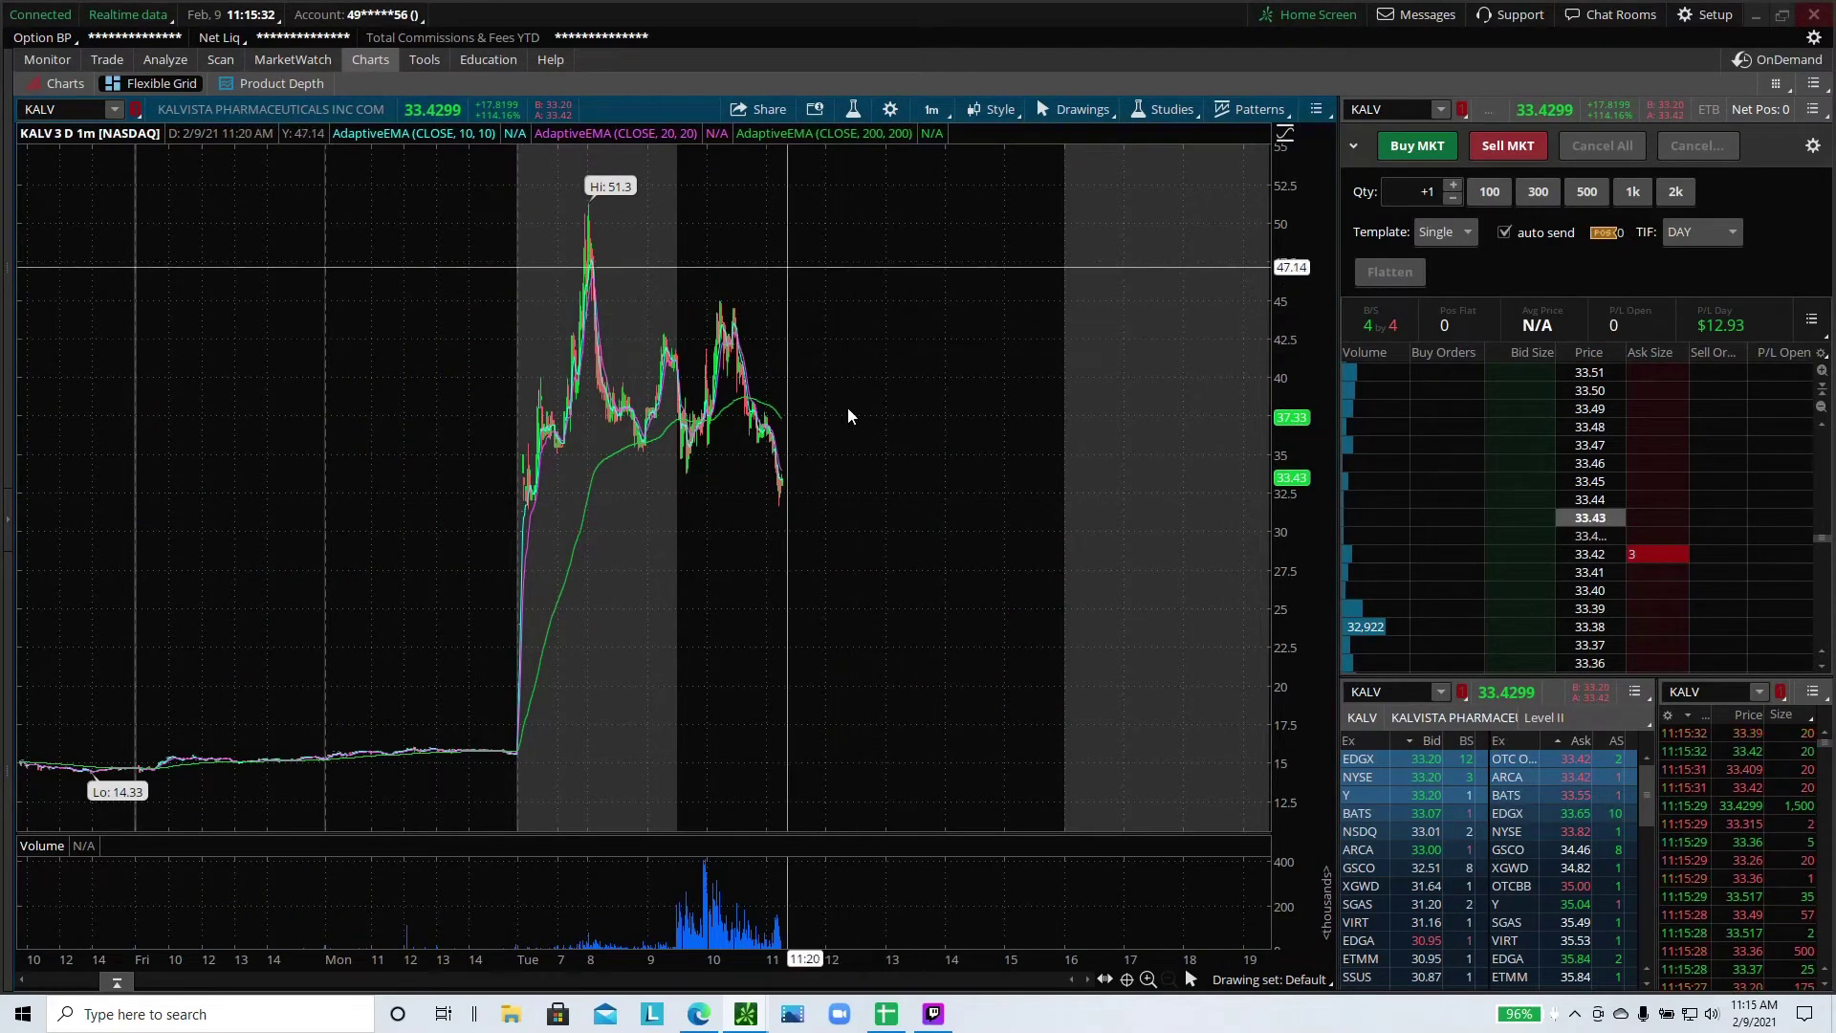
- Switch to the 2021 Account Positions spreadsheet in Google Sheets and review the trade log, account summary and P/L chart
click(885, 1014)
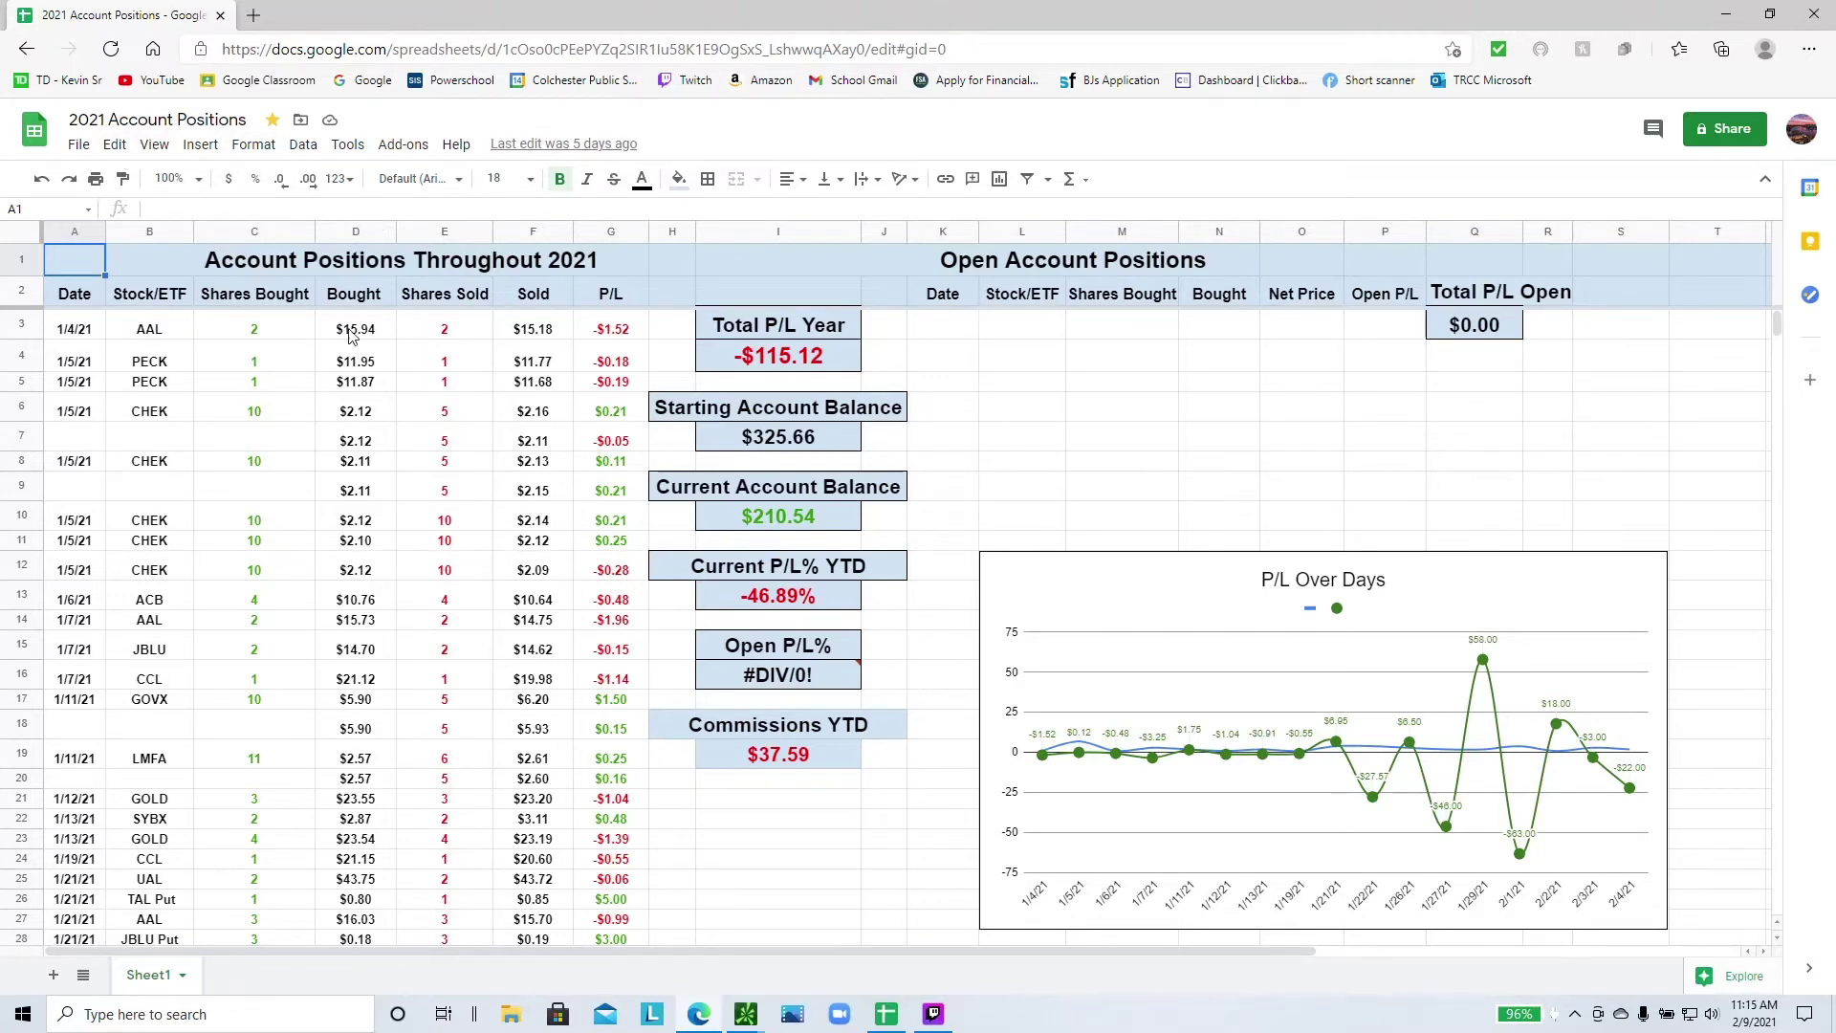
scroll(427, 406, down, 8)
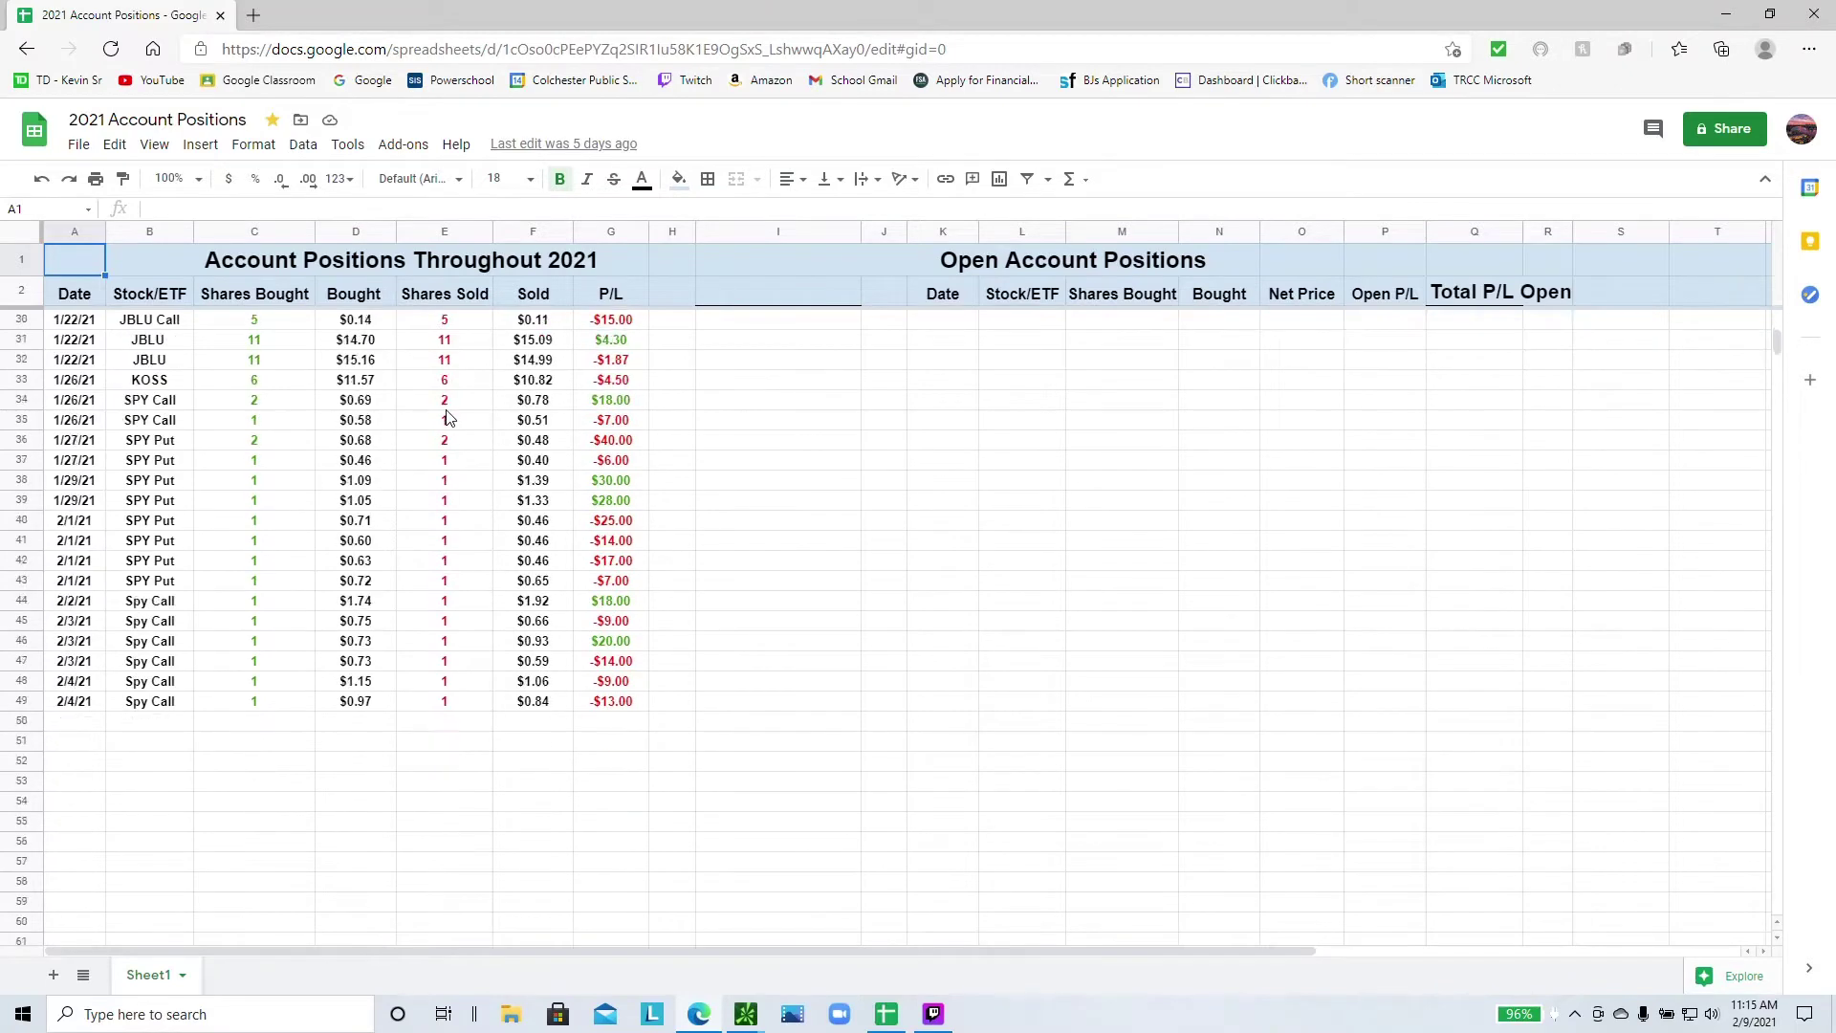
scroll(450, 418, up, 8)
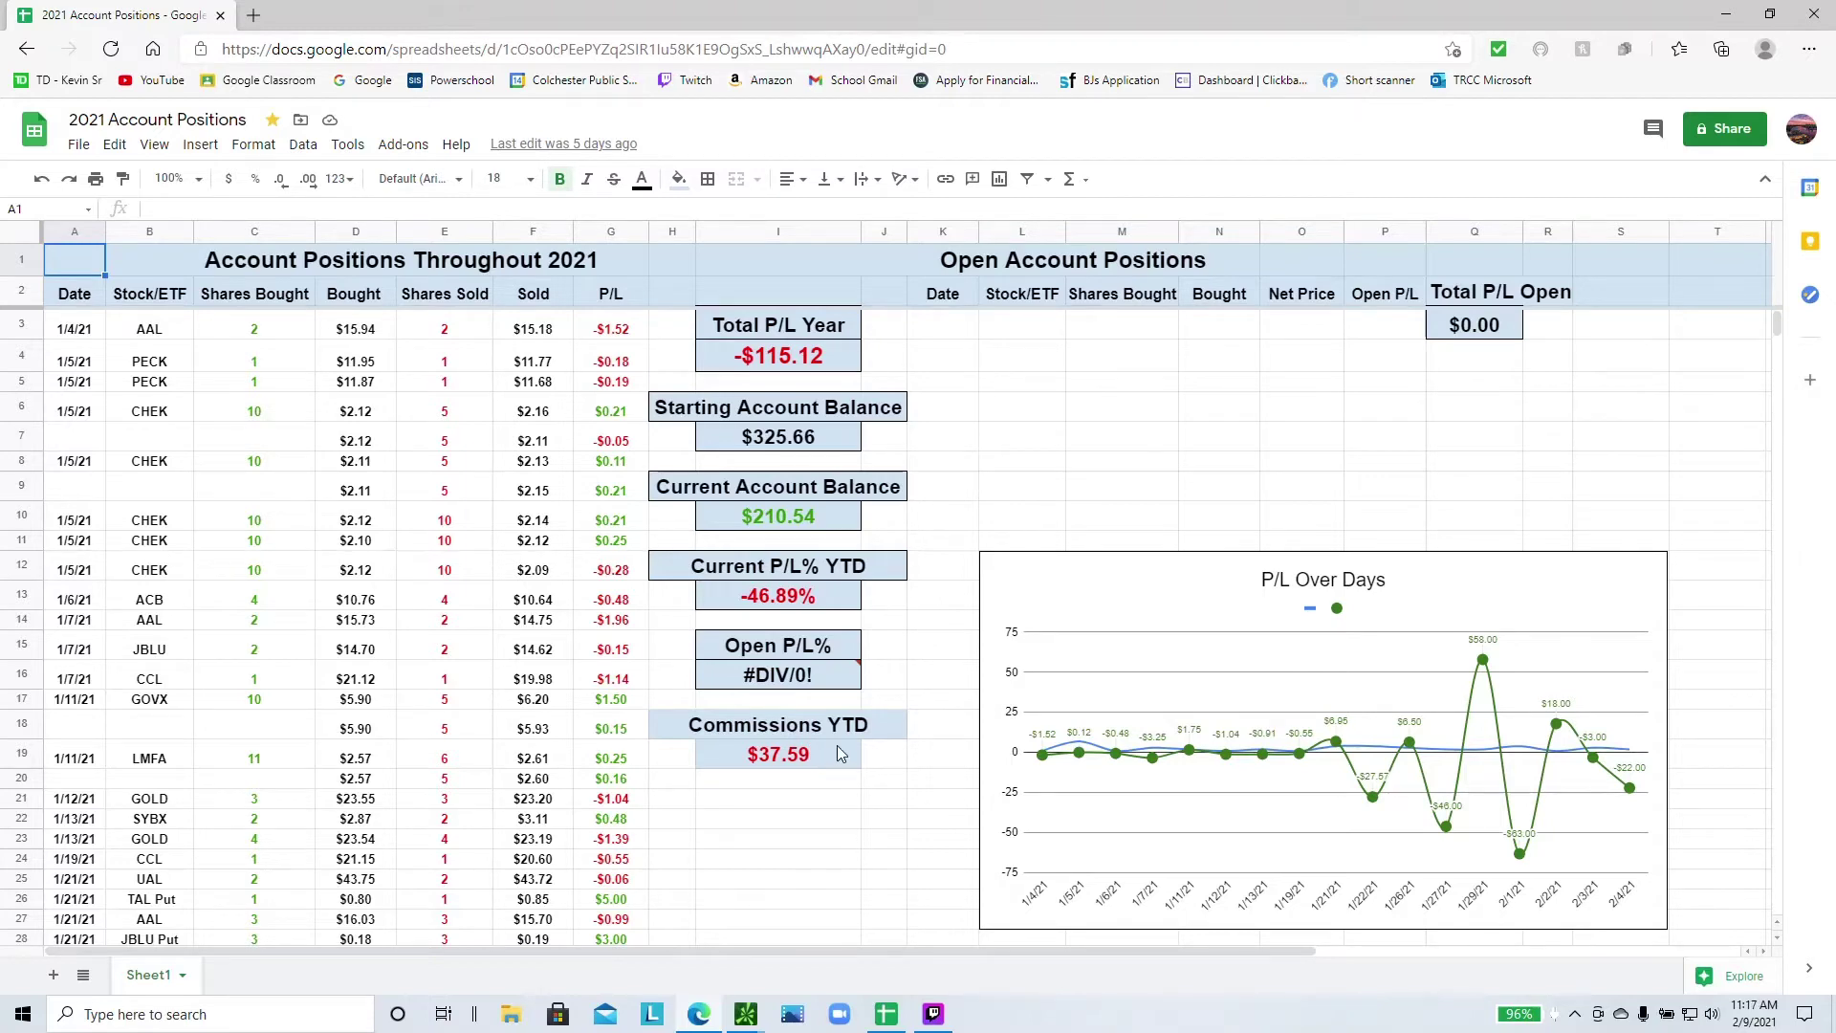
scroll(383, 450, down, 5)
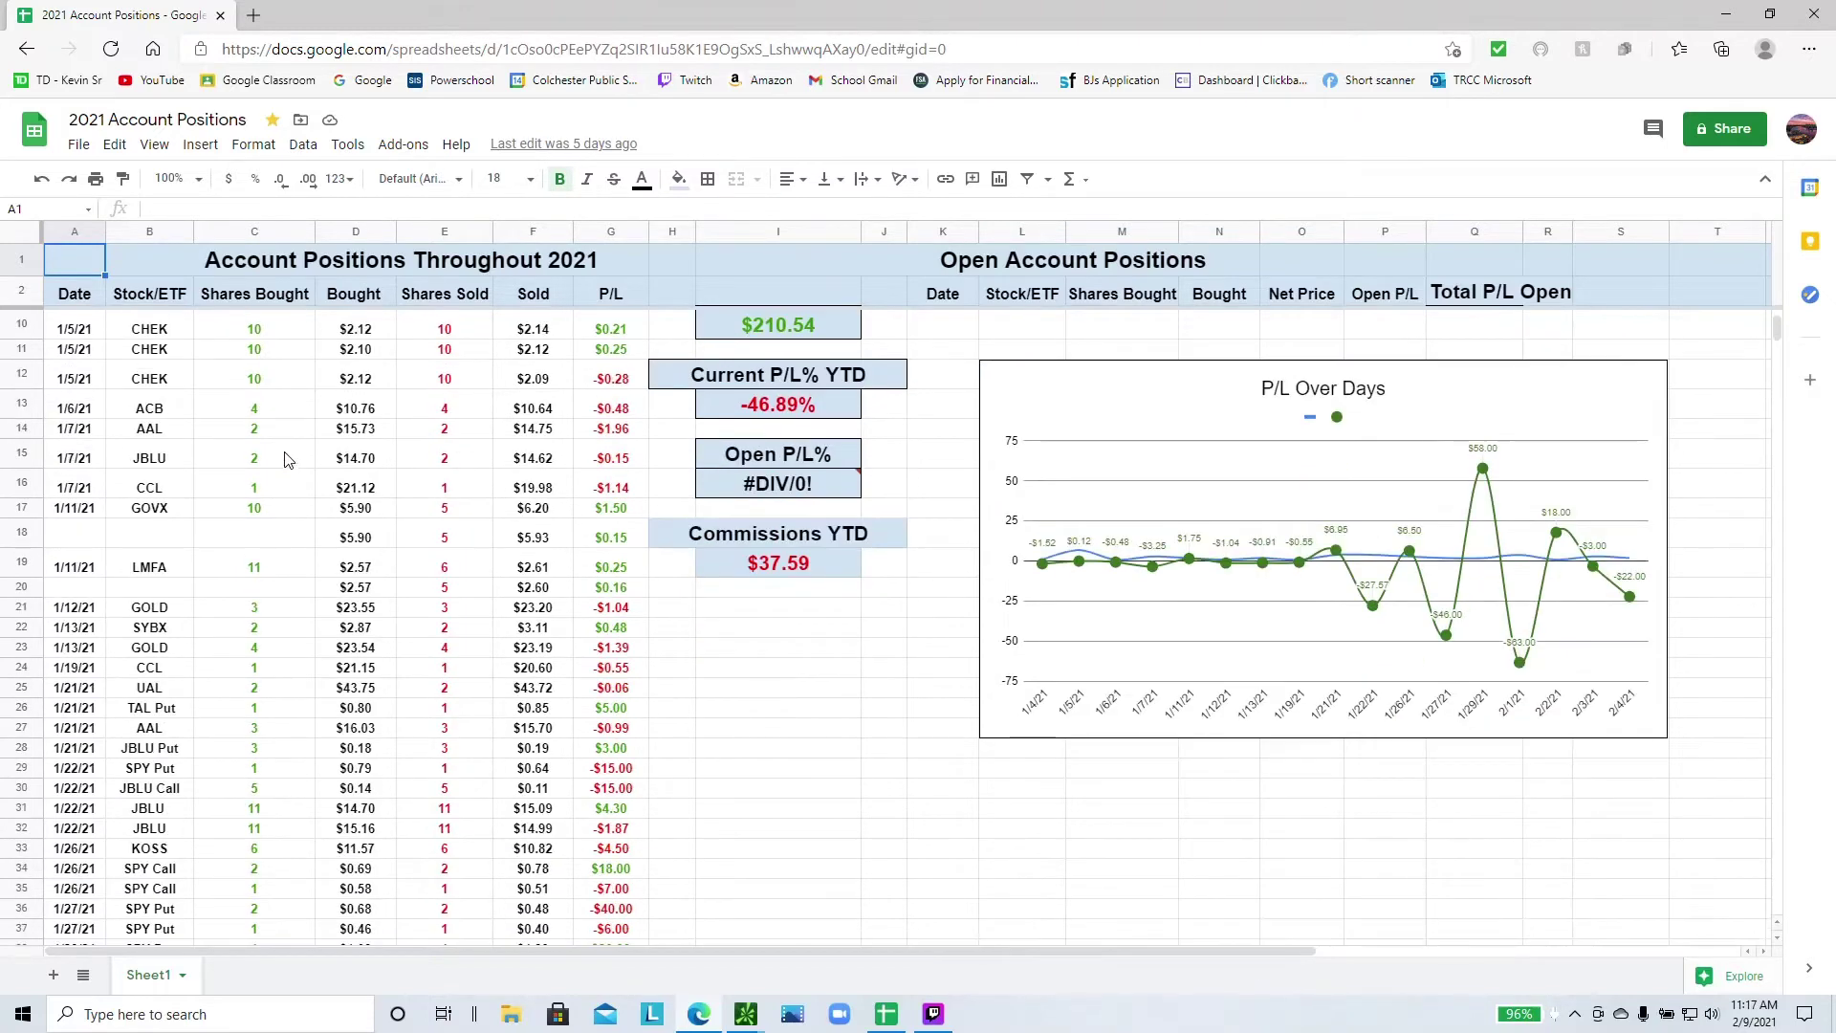
scroll(450, 488, up, 5)
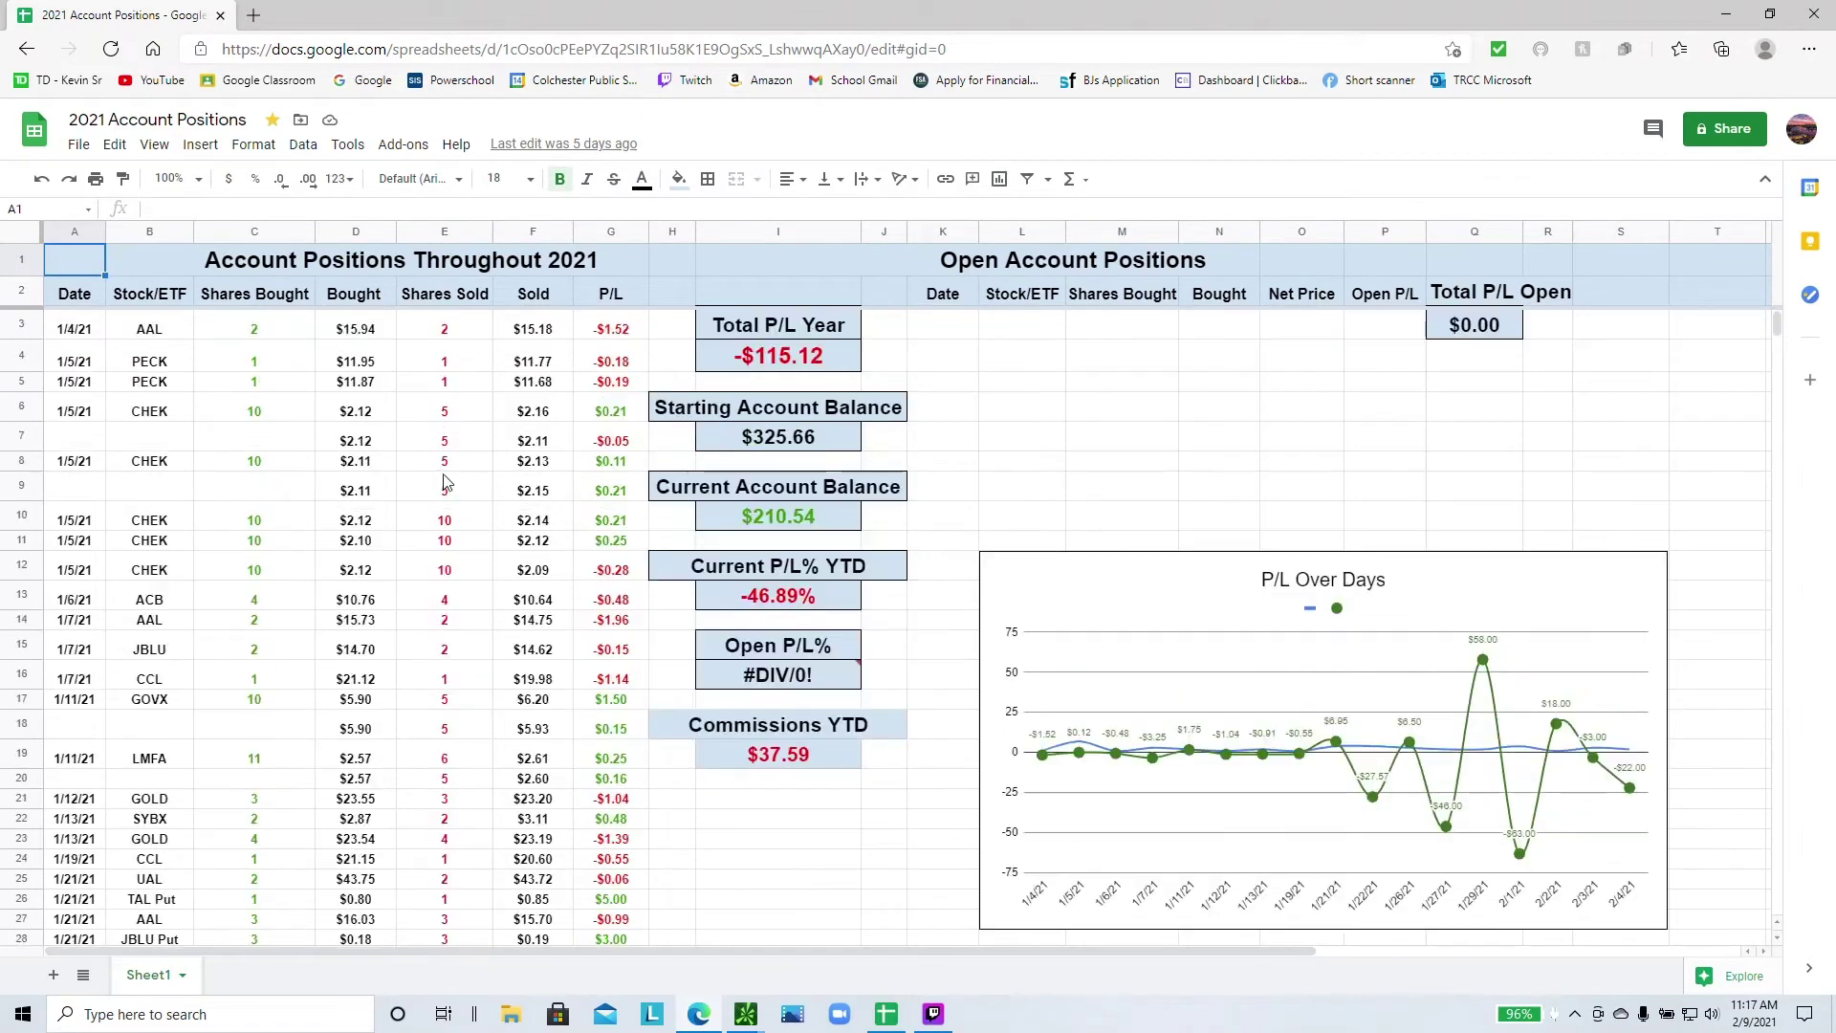
scroll(112, 768, down, 5)
scroll(134, 708, down, 3)
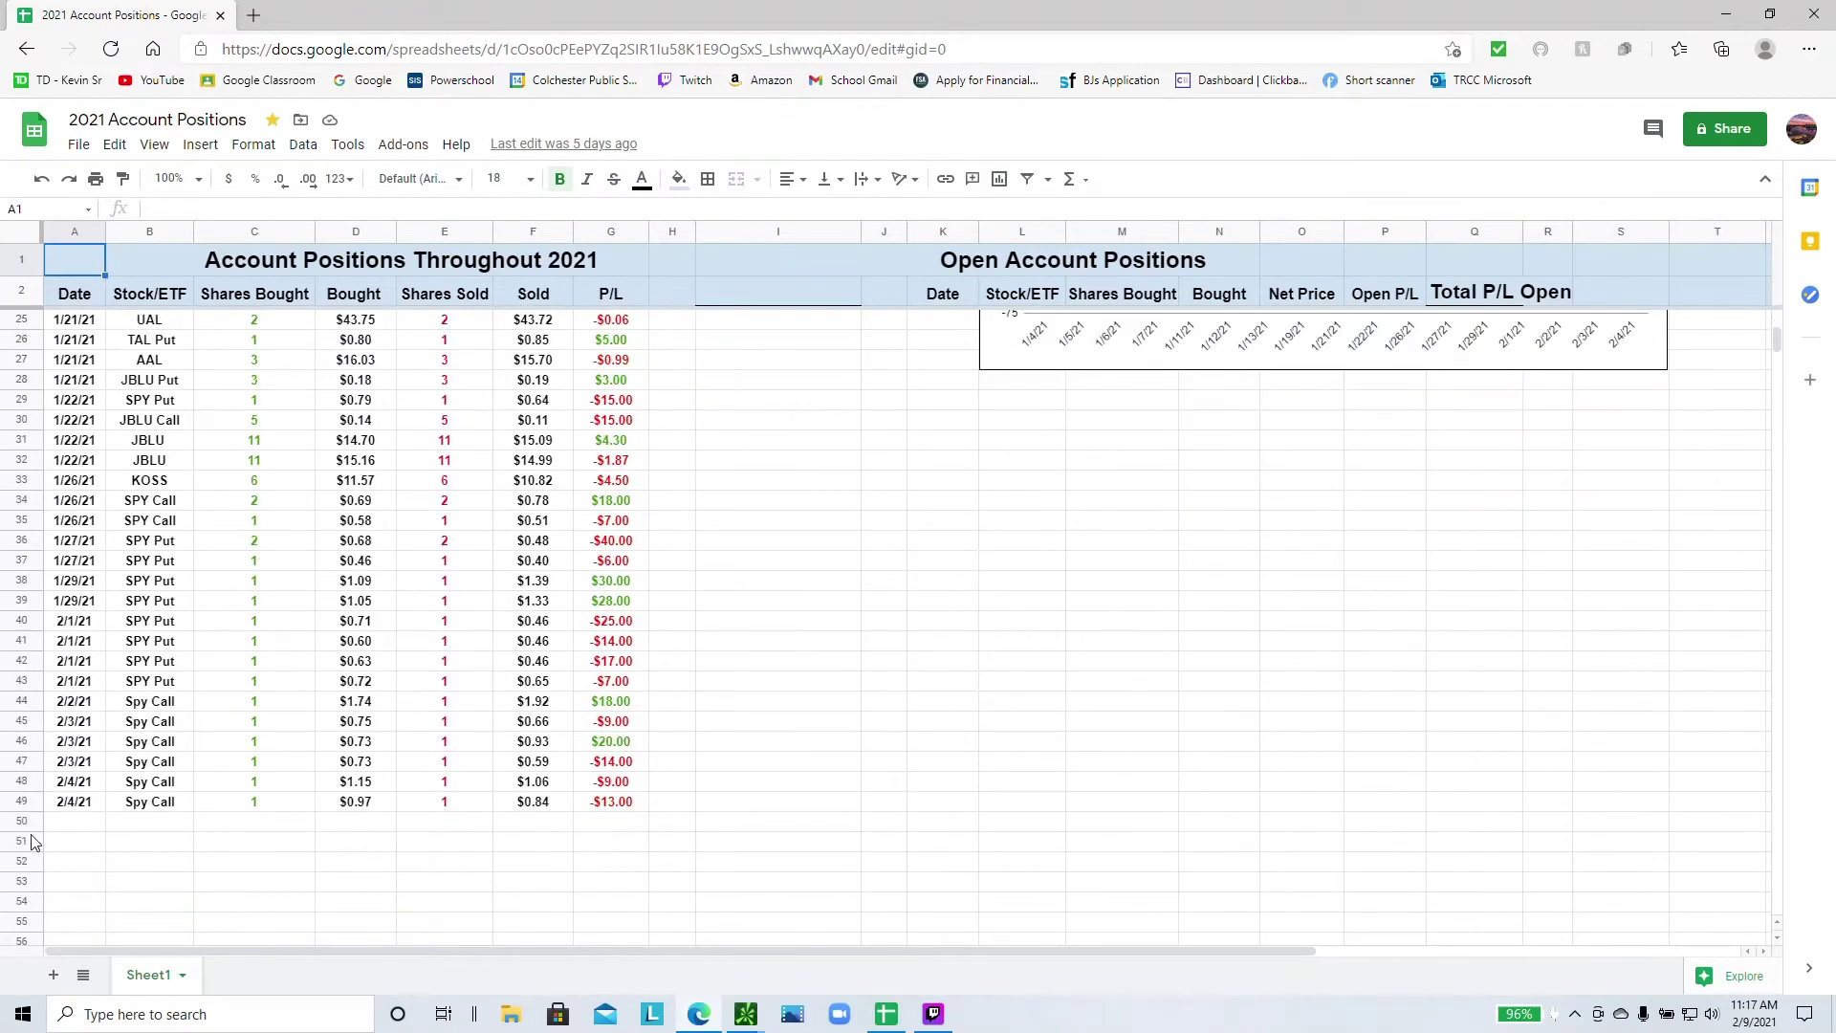
- Enter 2/9/21 as the date in the first empty row of the trade log, cell A50
click(79, 822)
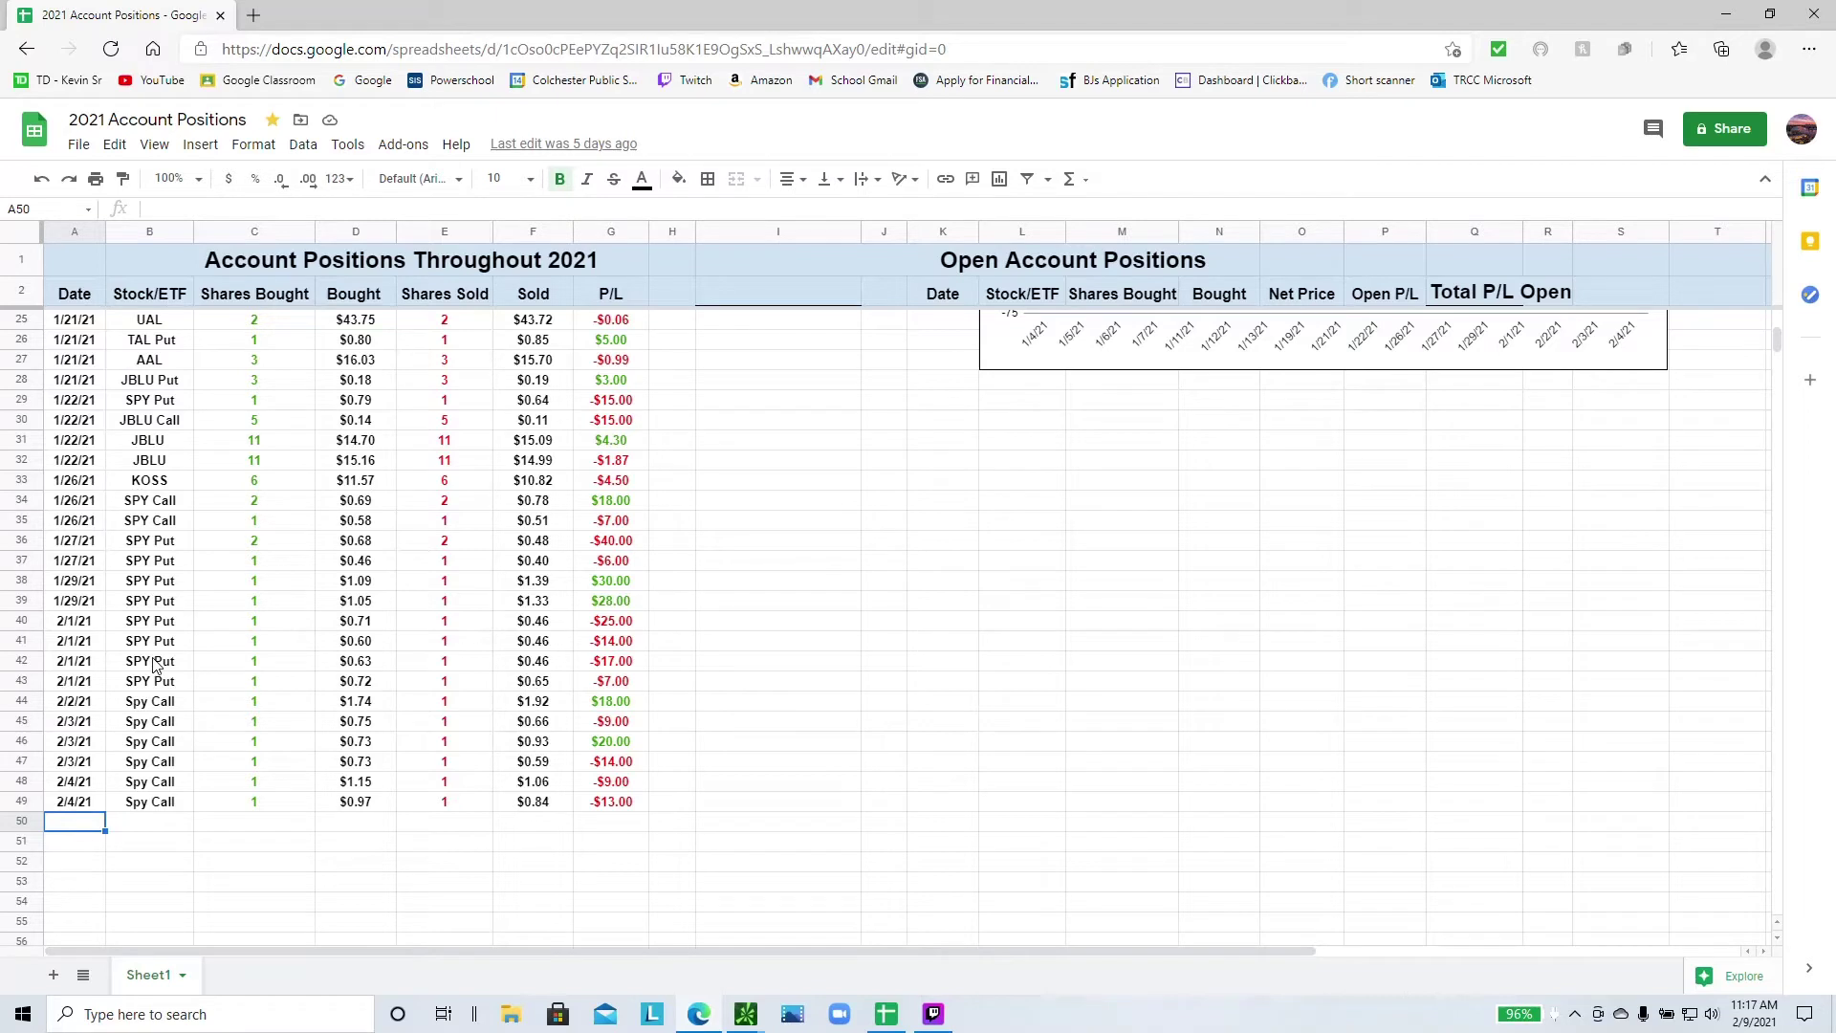
text(2/9/21)
key(Tab)
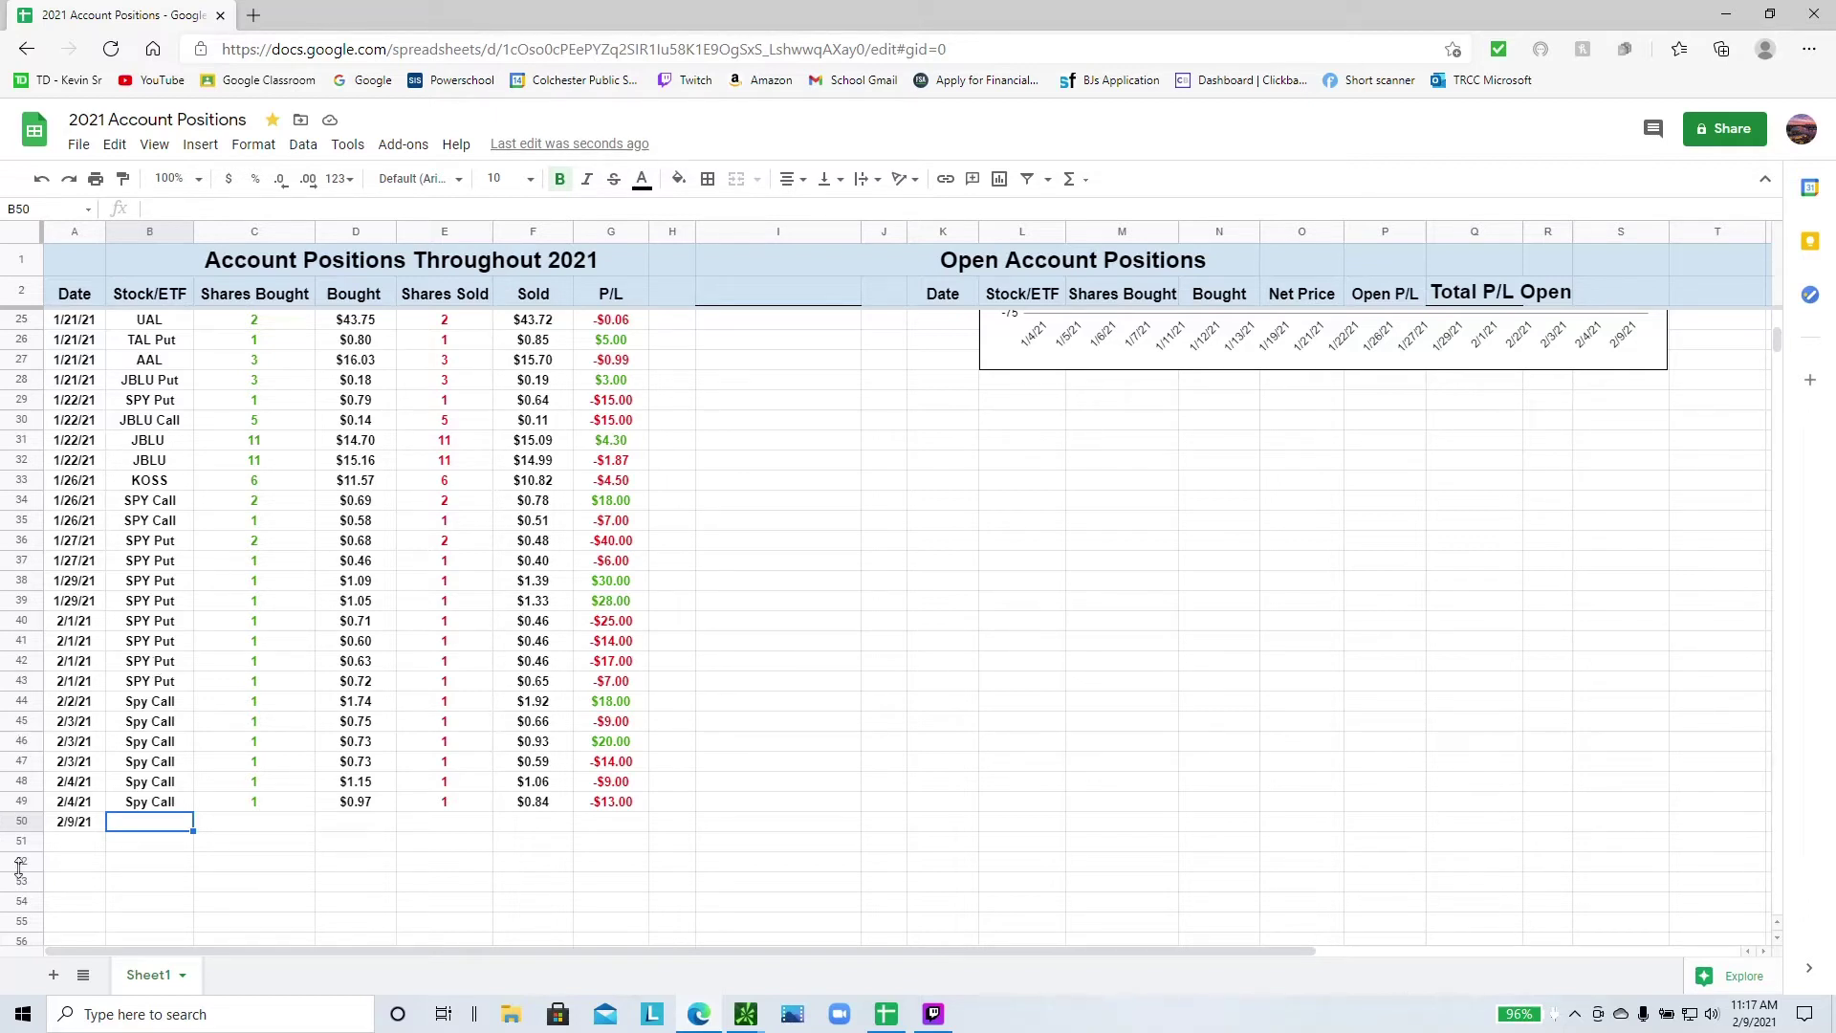
- Replace the date in cell A50 with 2/5/21
click(72, 822)
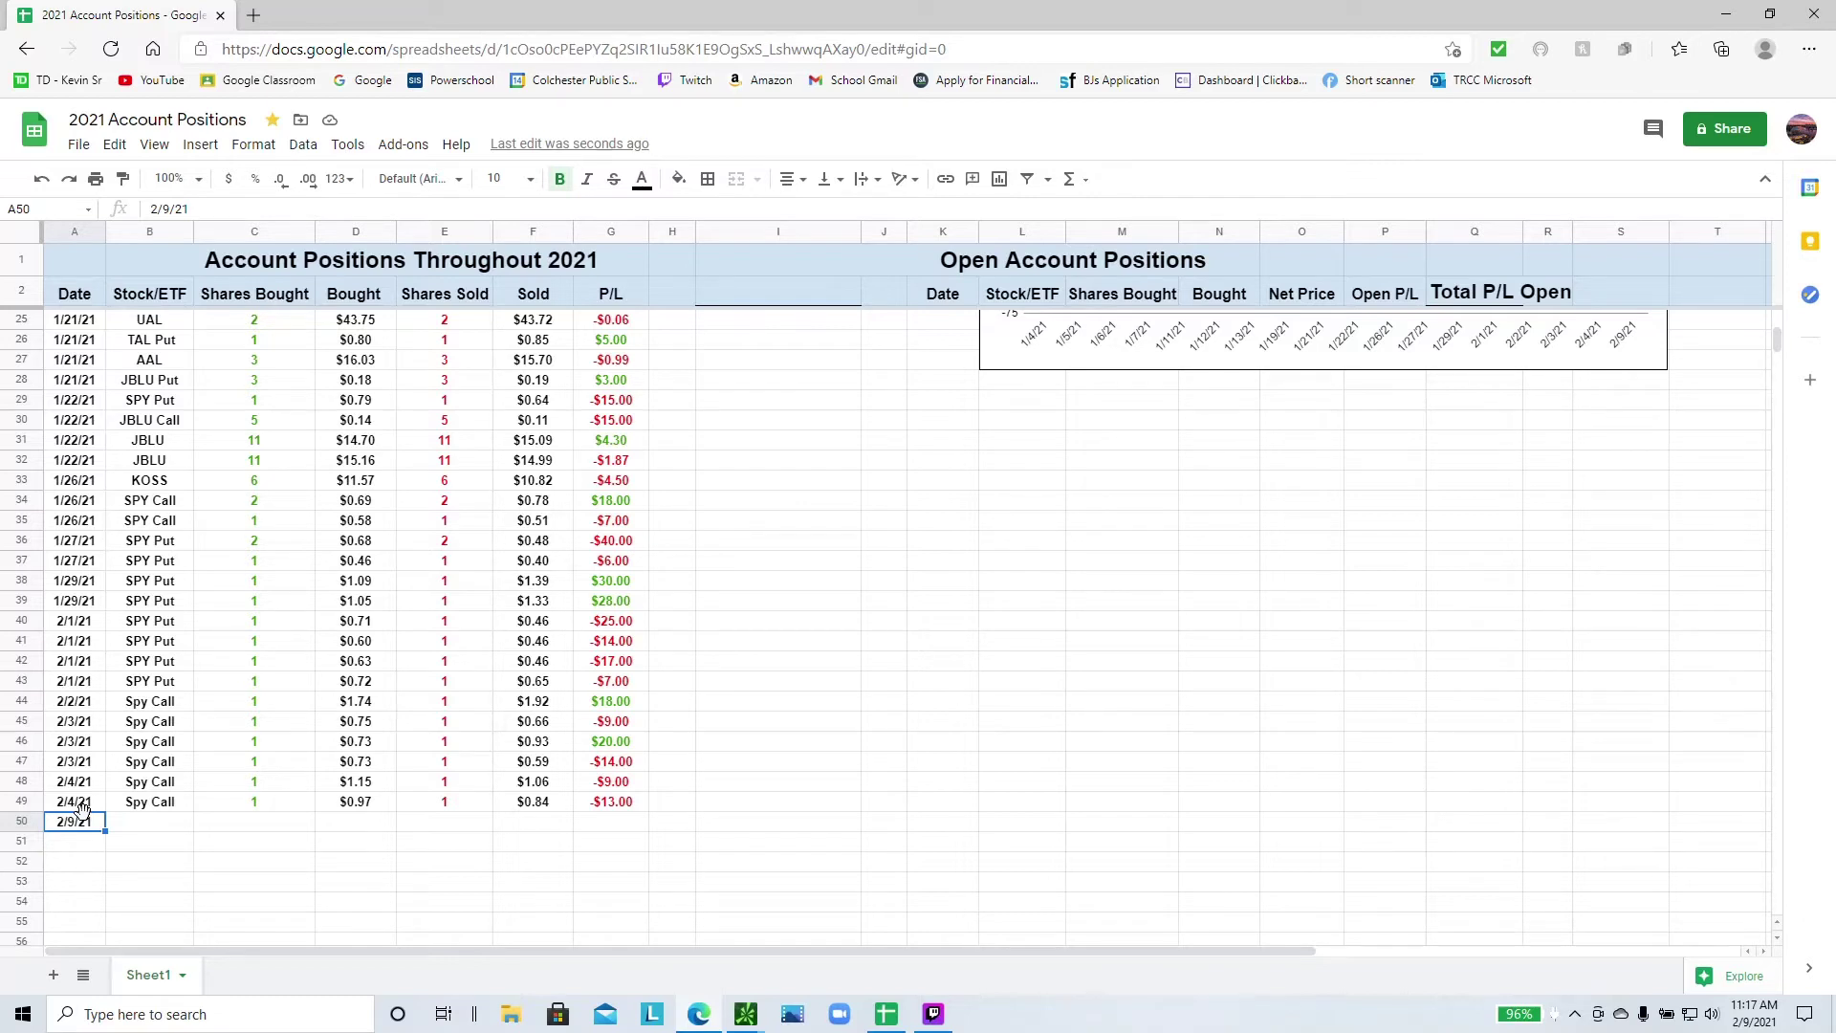
key(Delete)
text(2/5)
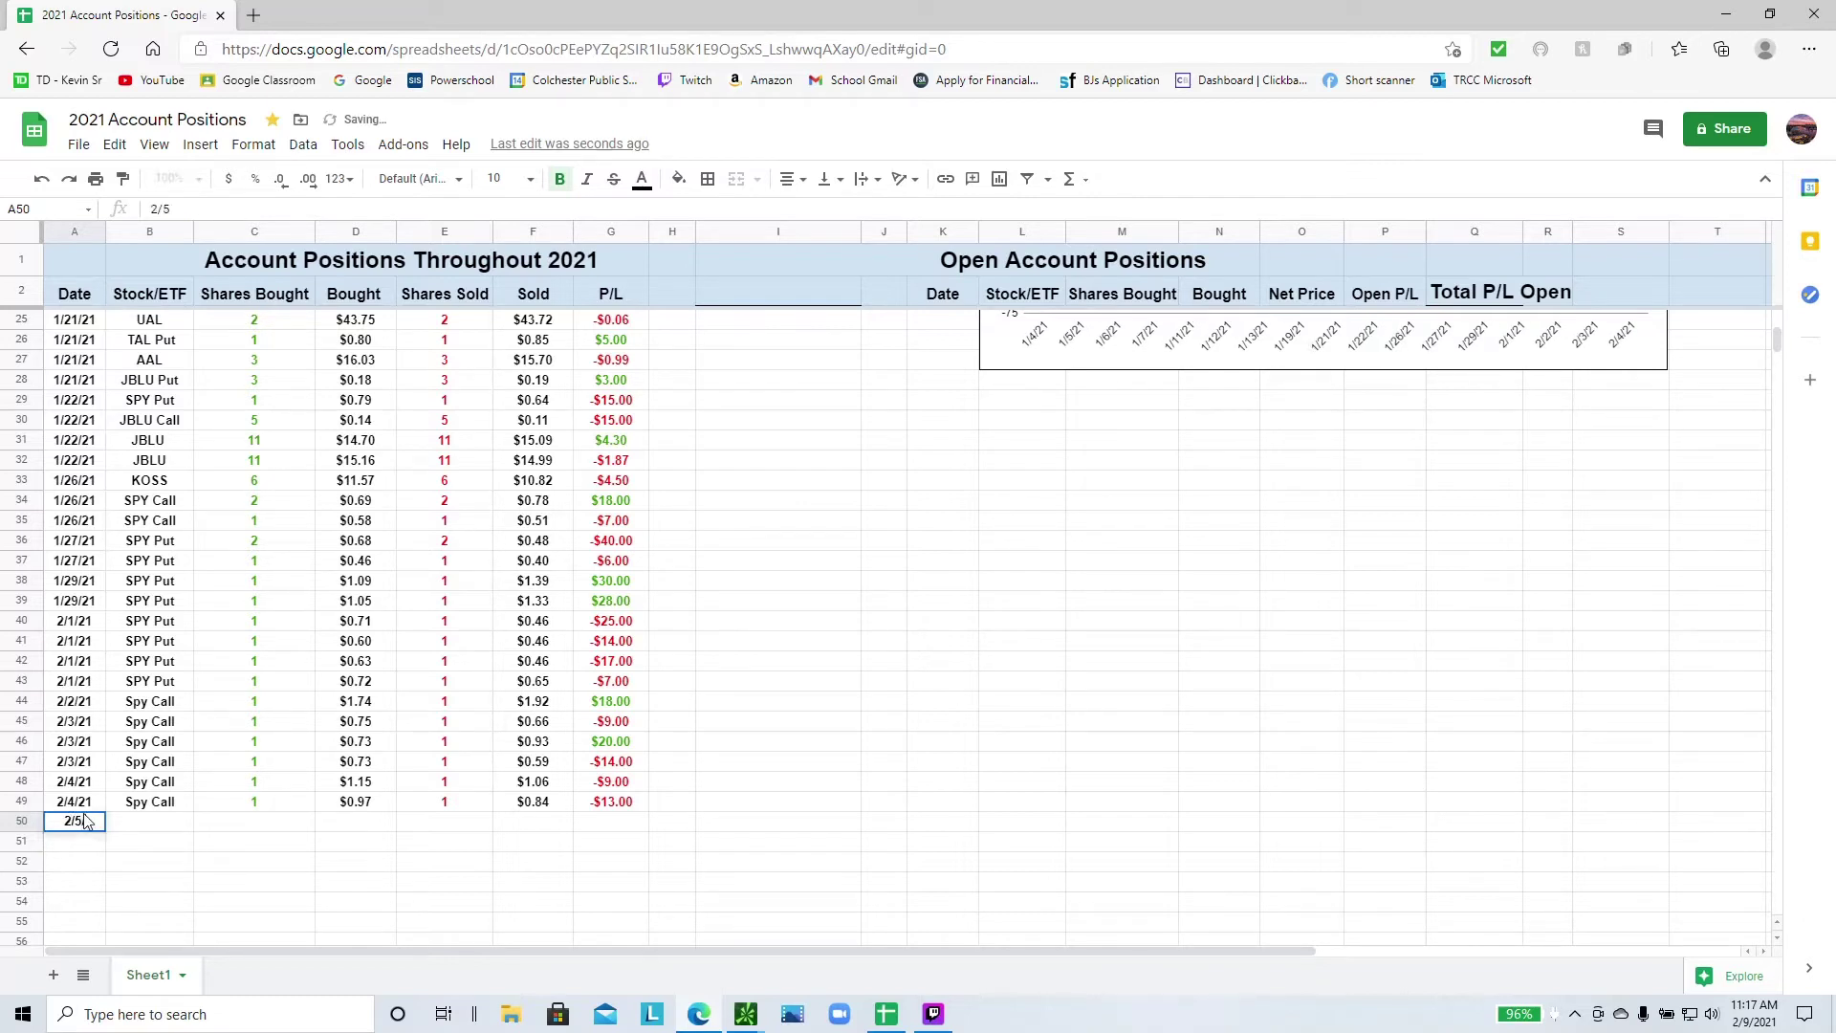
text(/21)
key(Tab)
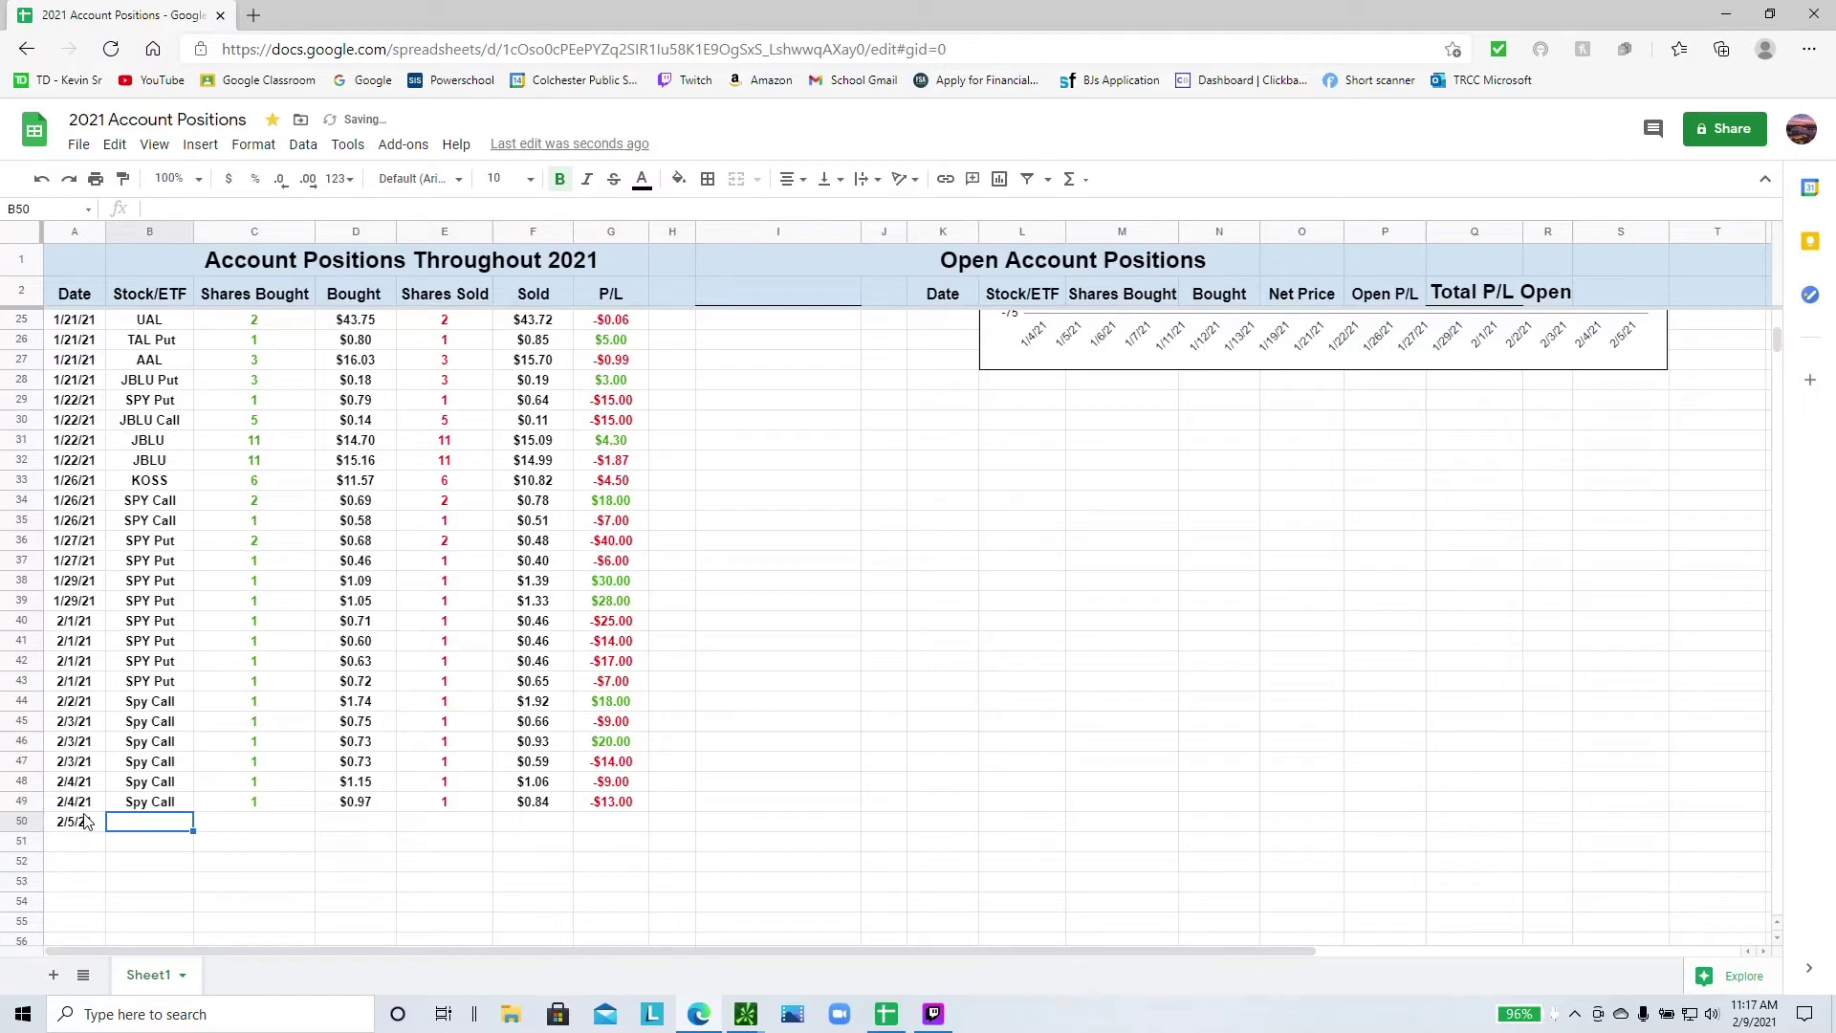
- Record AAME in row 50 with 10 shares bought at 11.57
text(AAME)
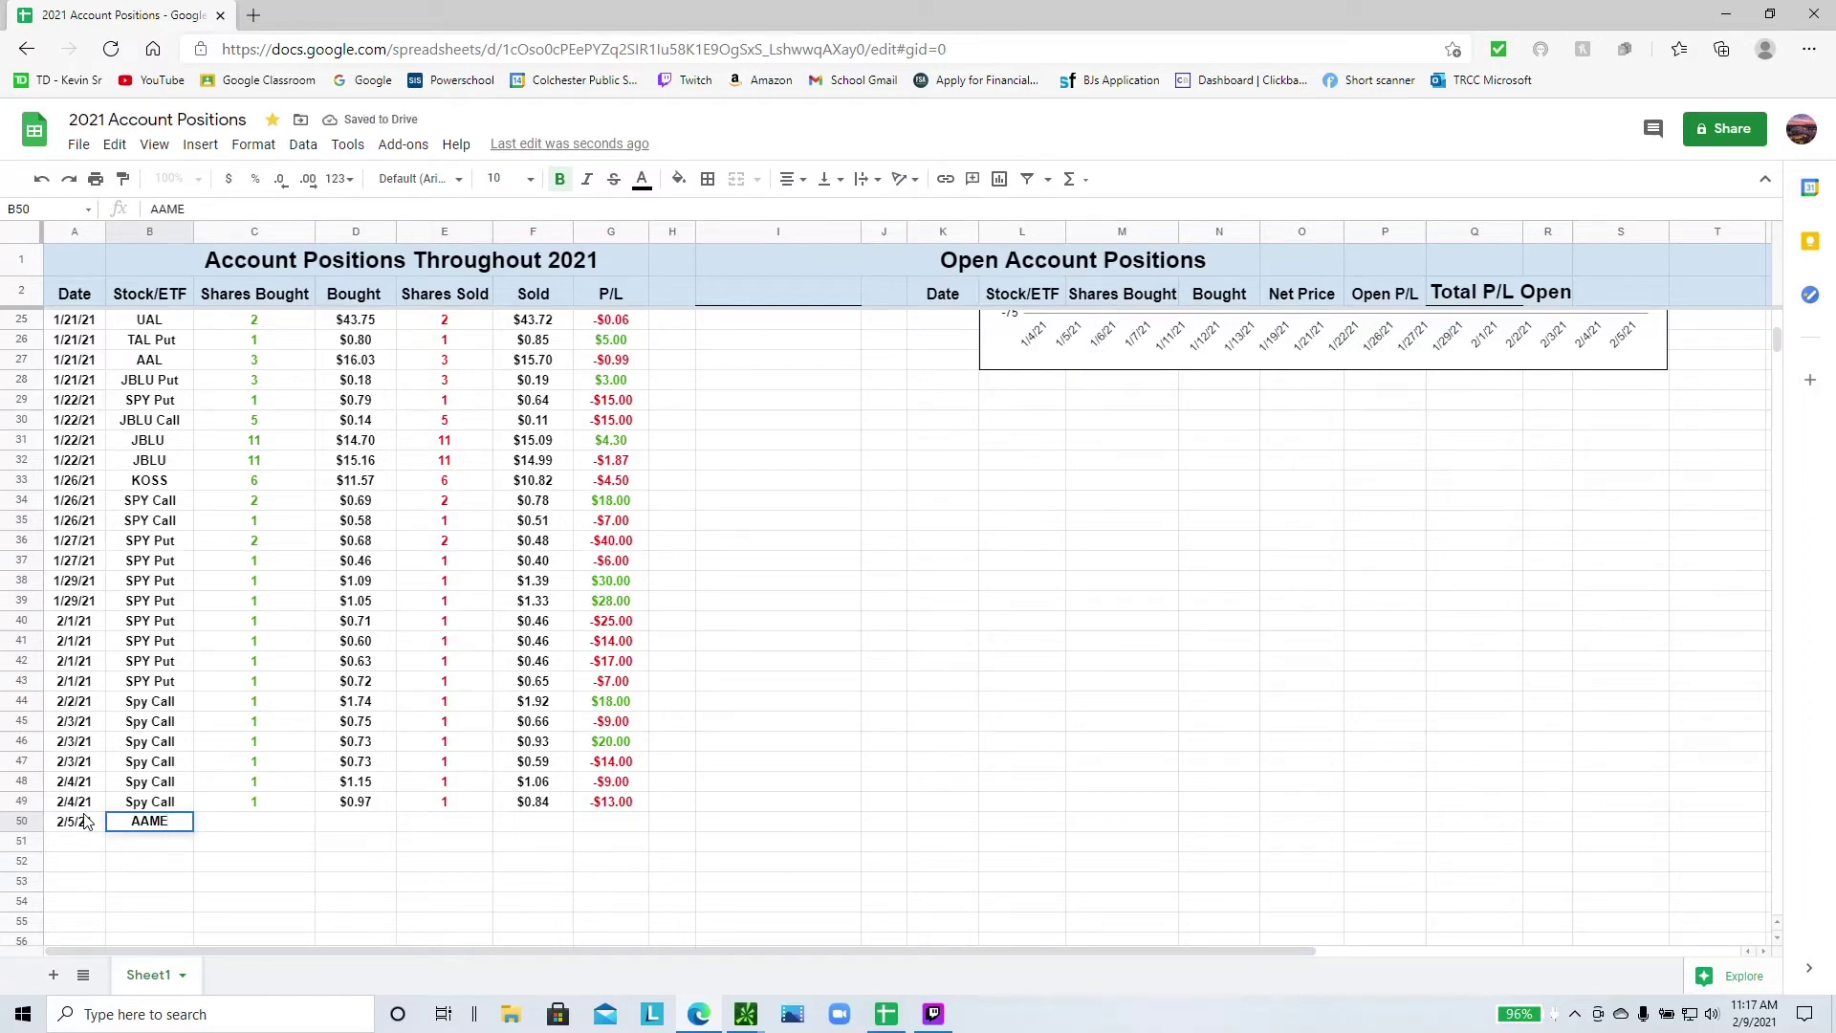
key(Tab)
text(10)
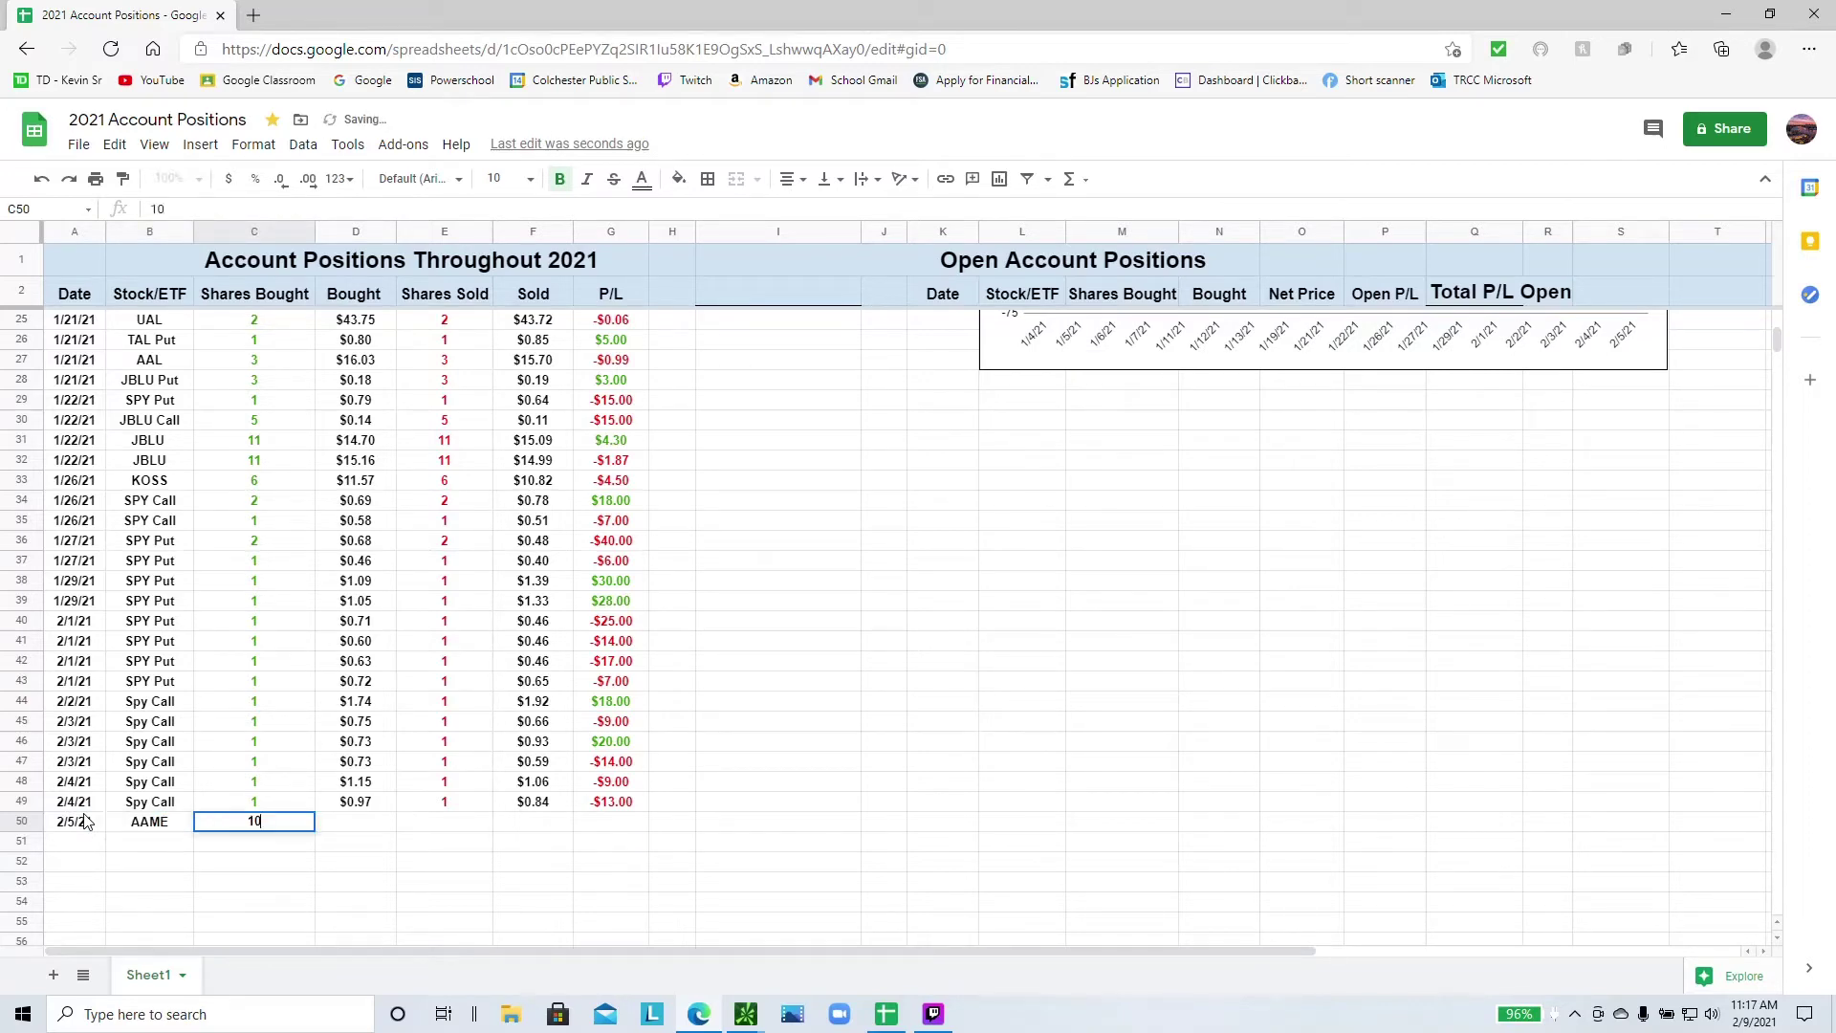
key(Tab)
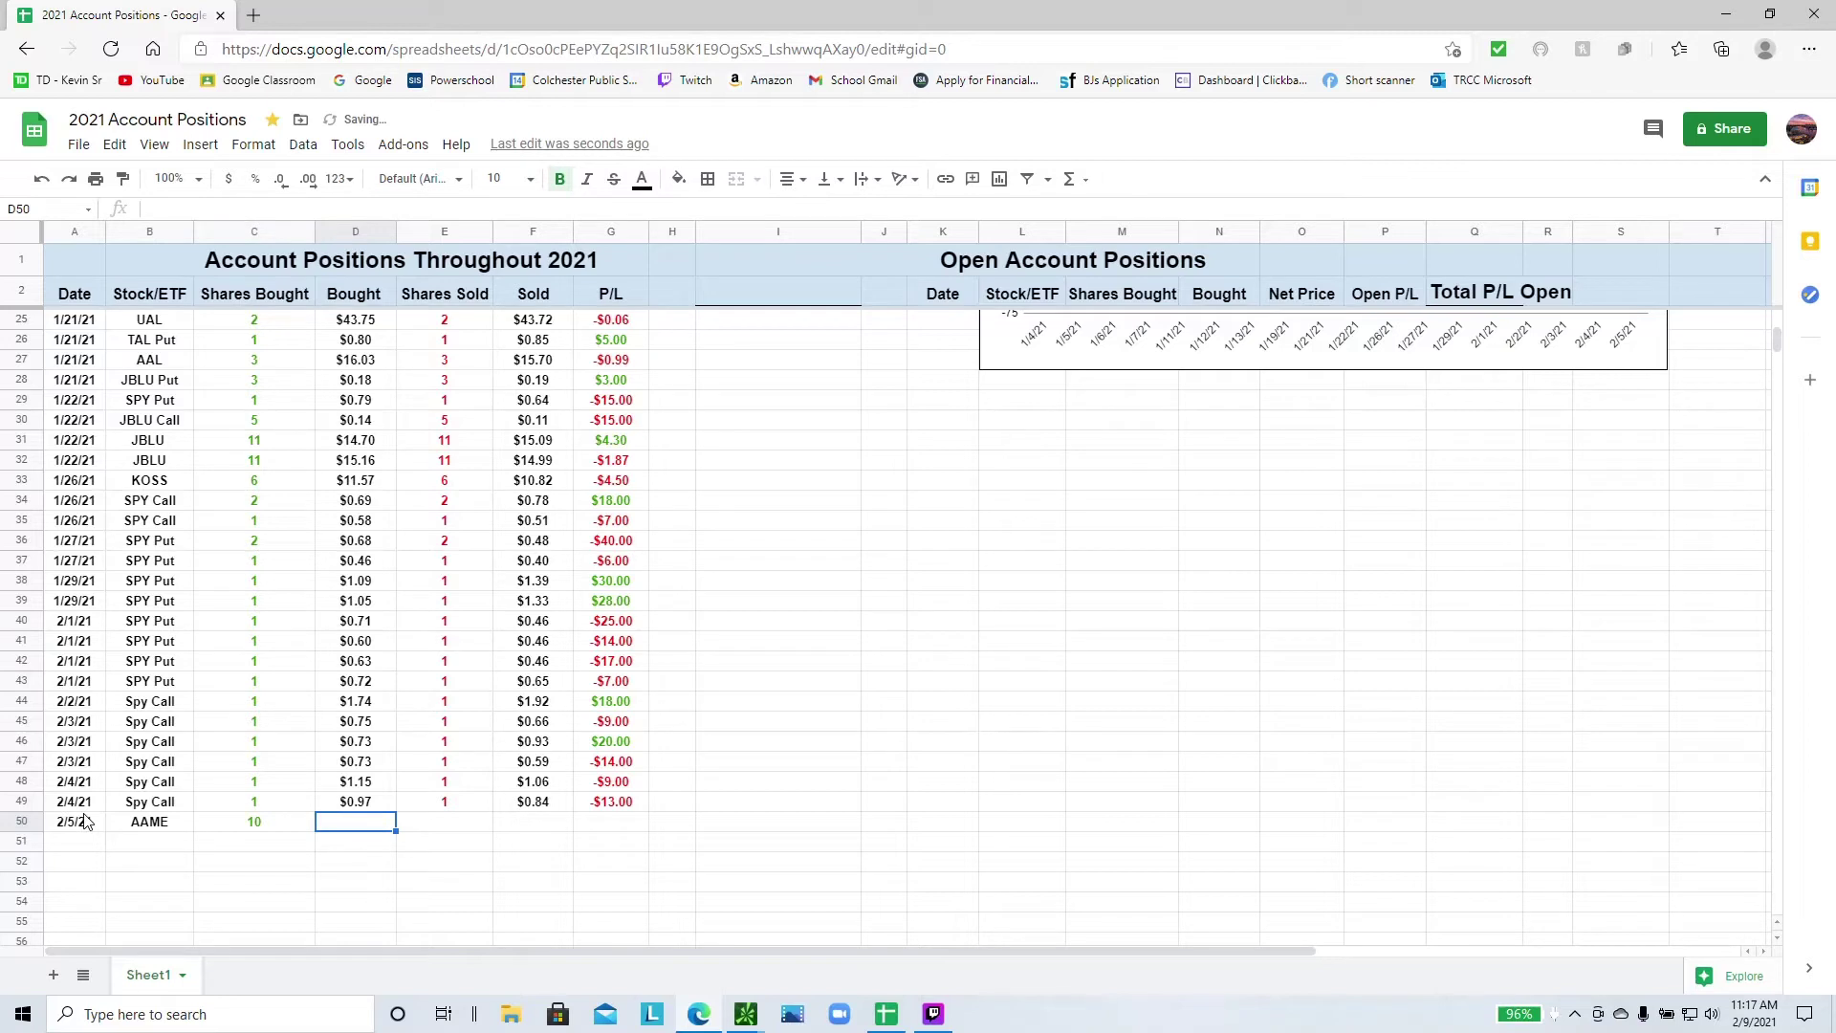
text(11.57)
key(Tab)
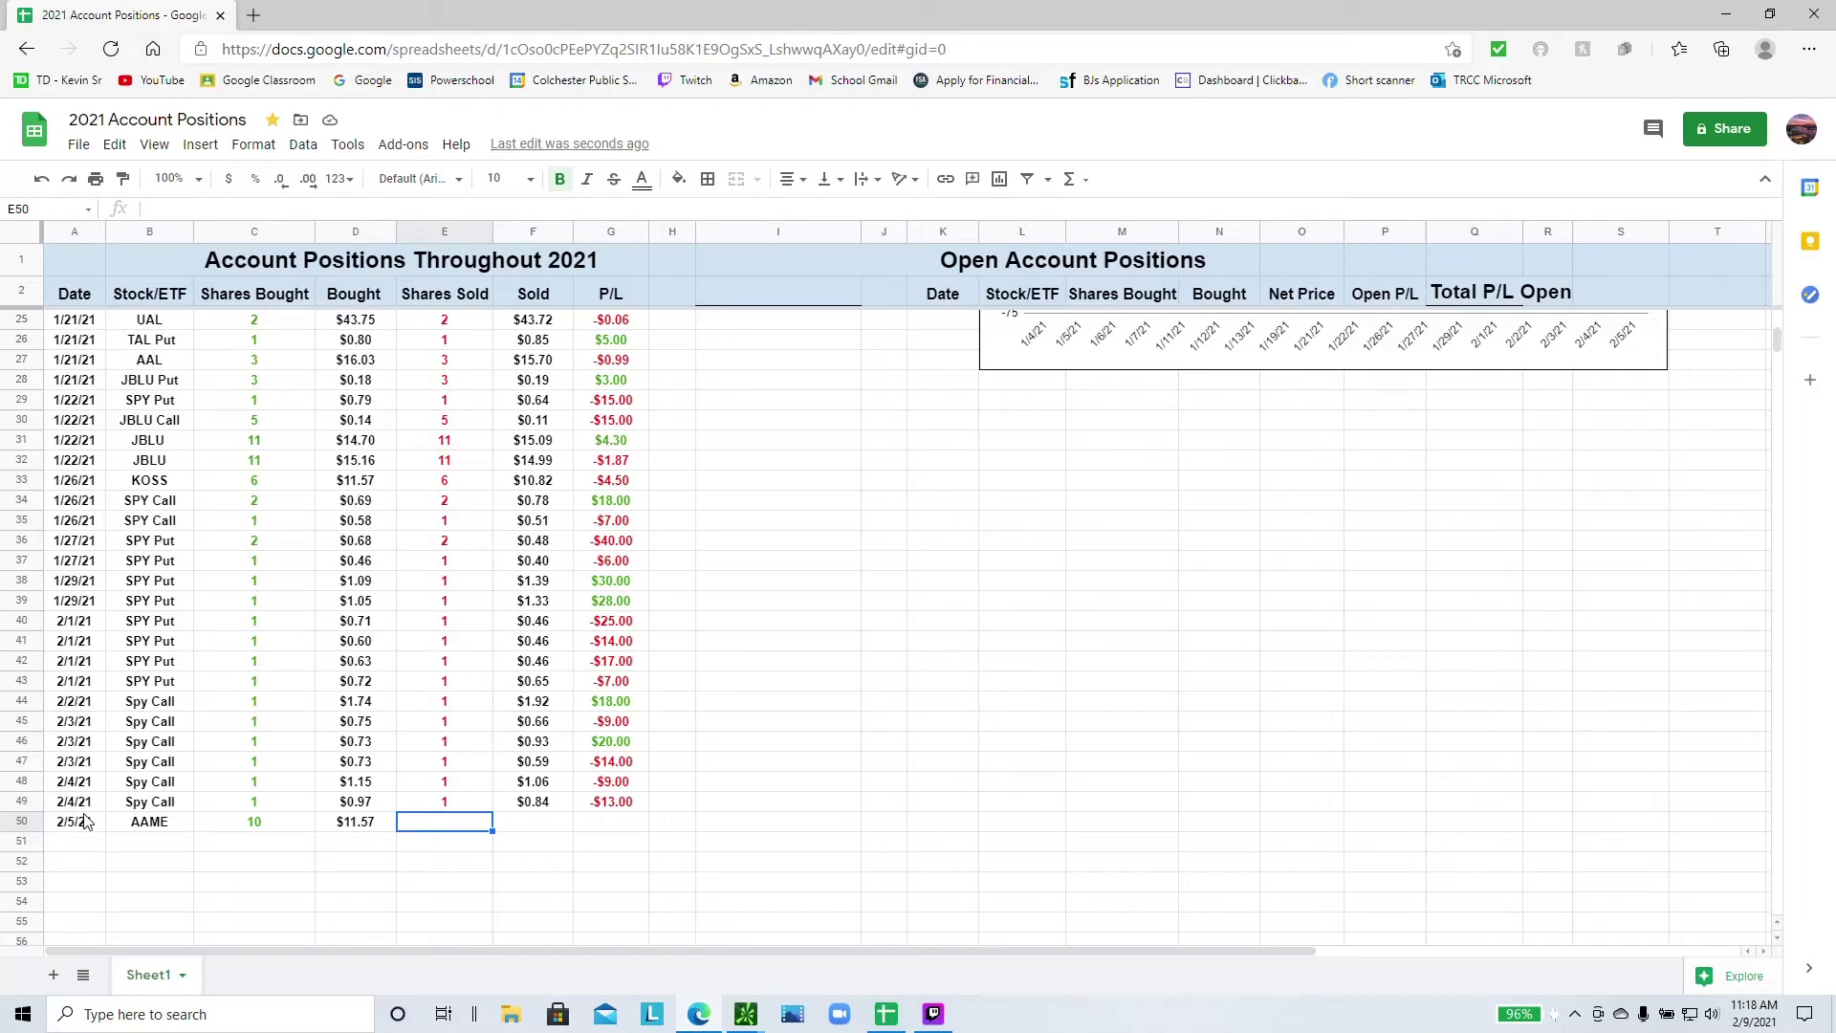
- Complete the sale side of row 50 with 10 shares sold at 11.9626667
text(10)
key(Tab)
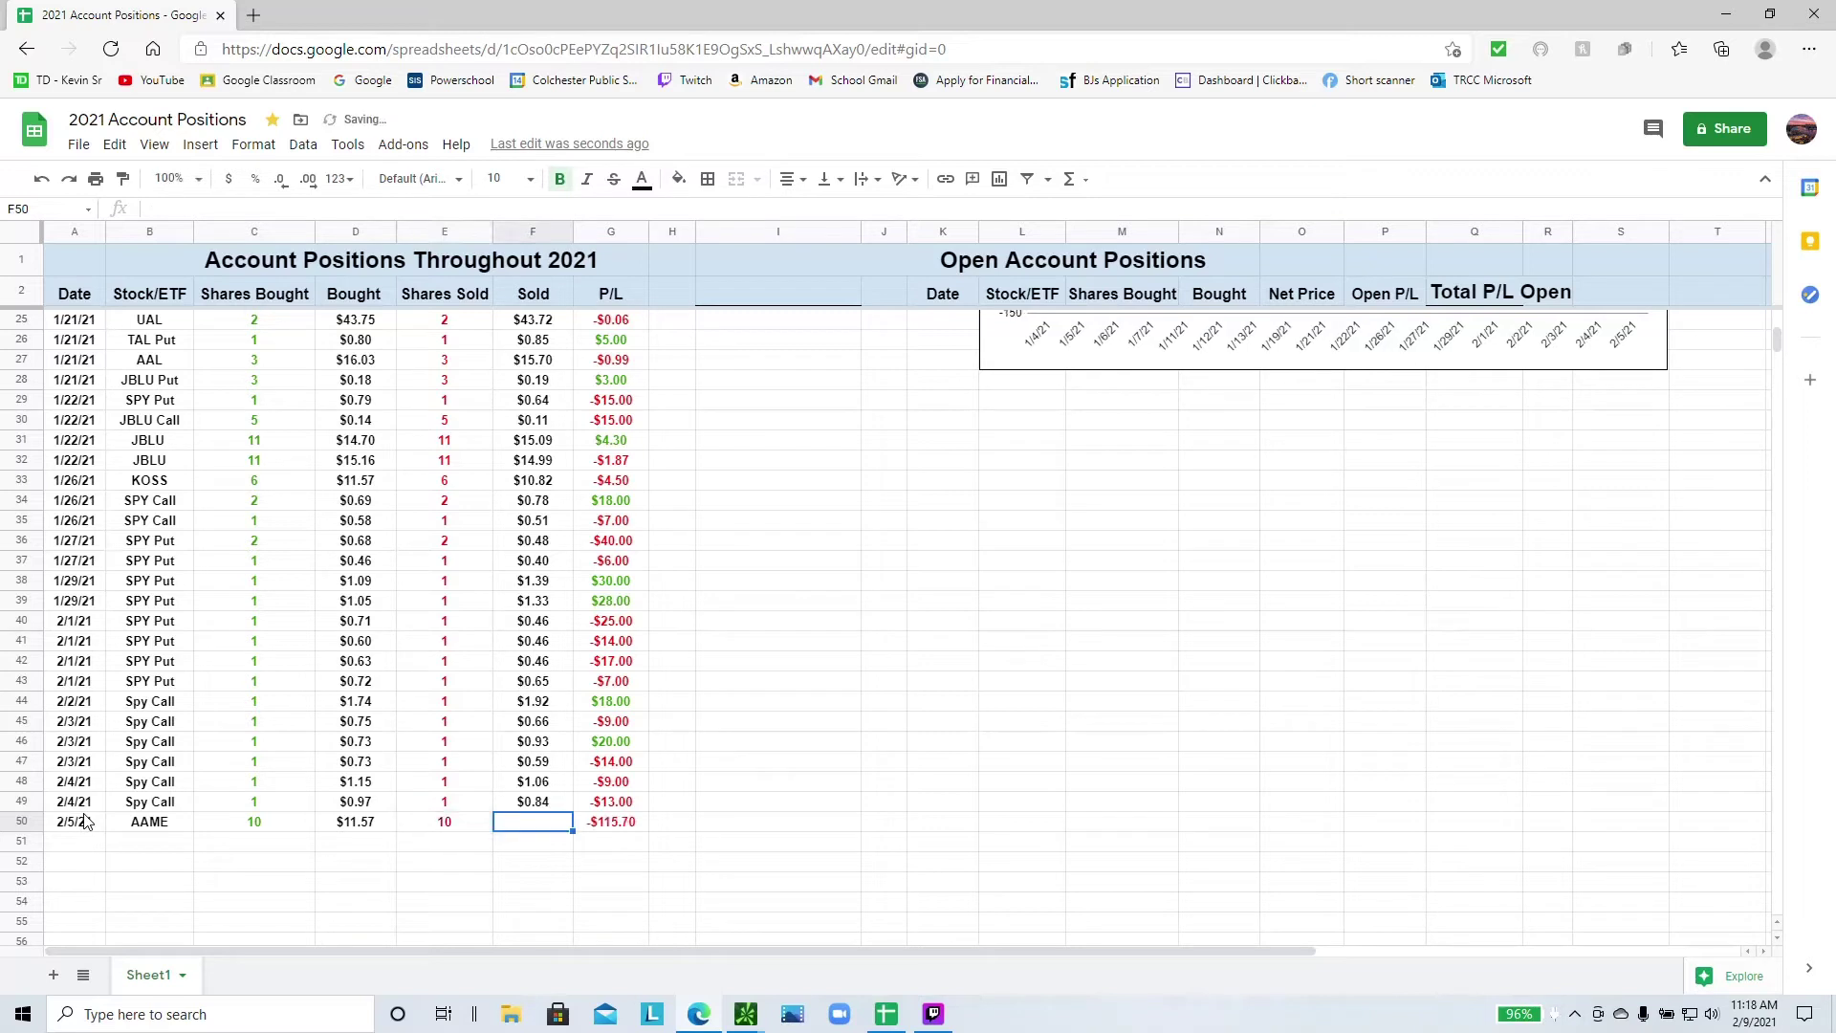
text(11.96)
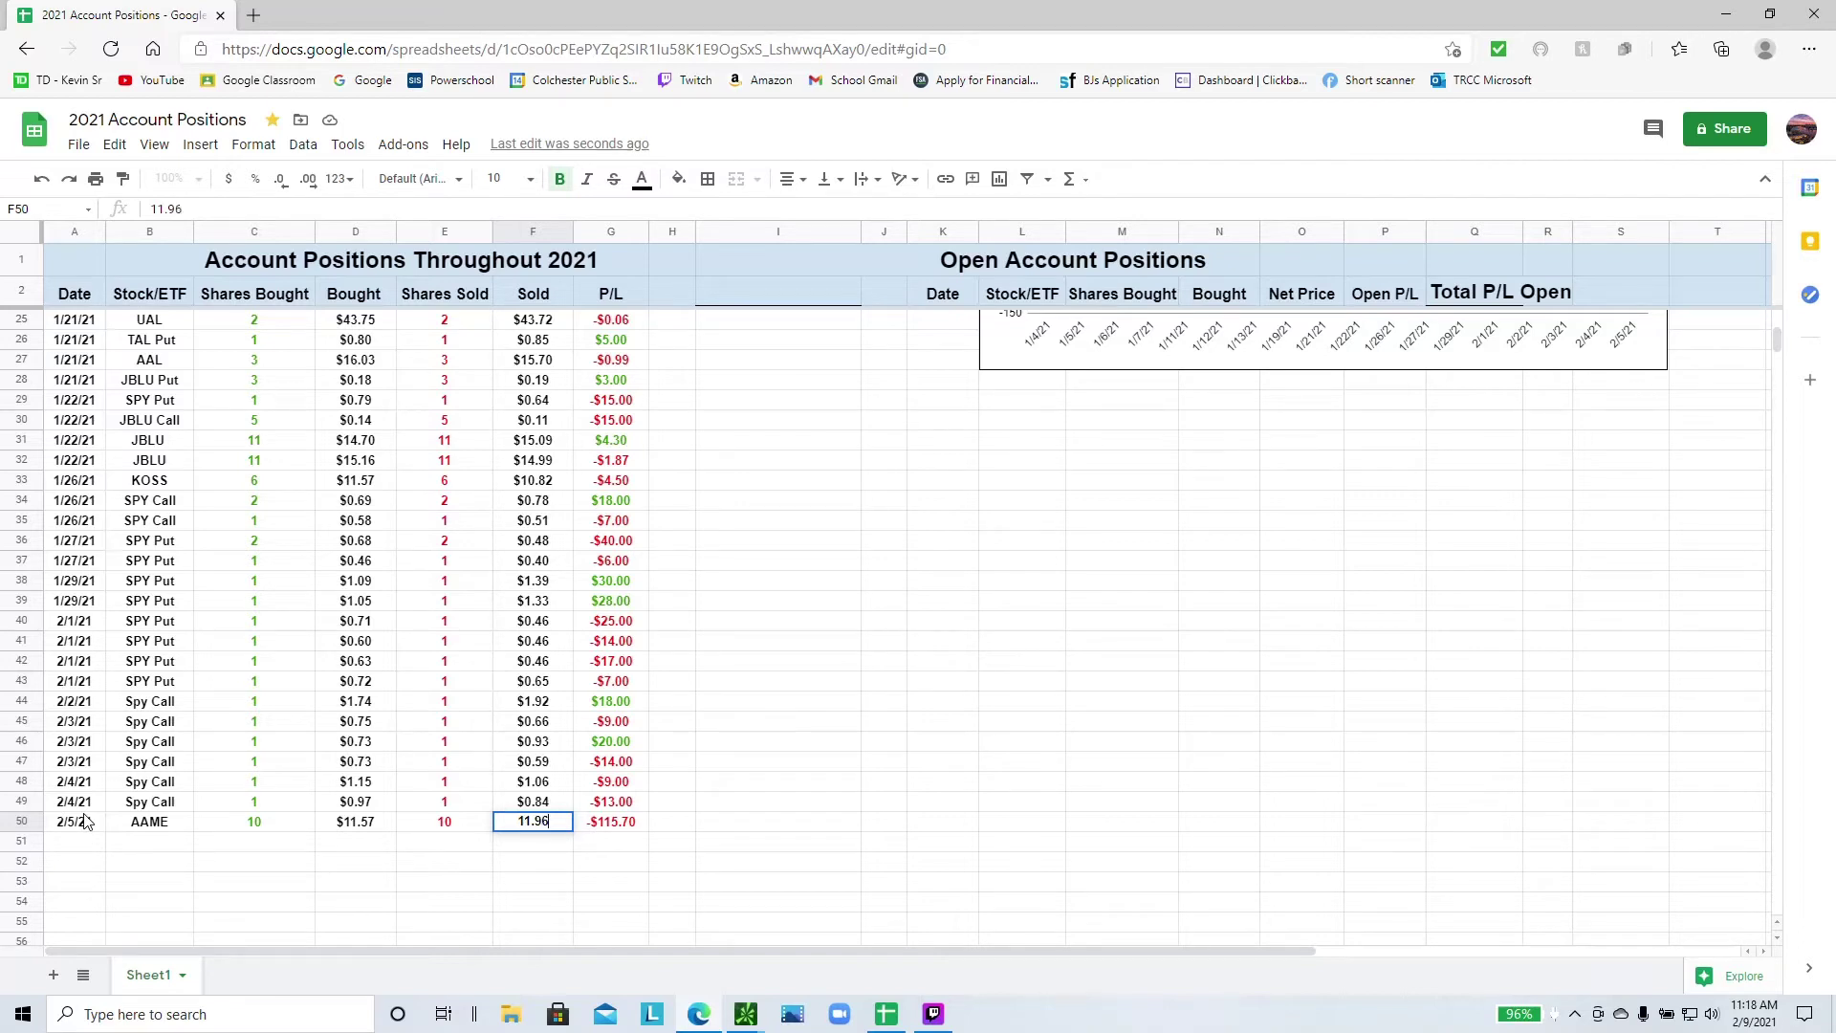
text(26667)
key(Return)
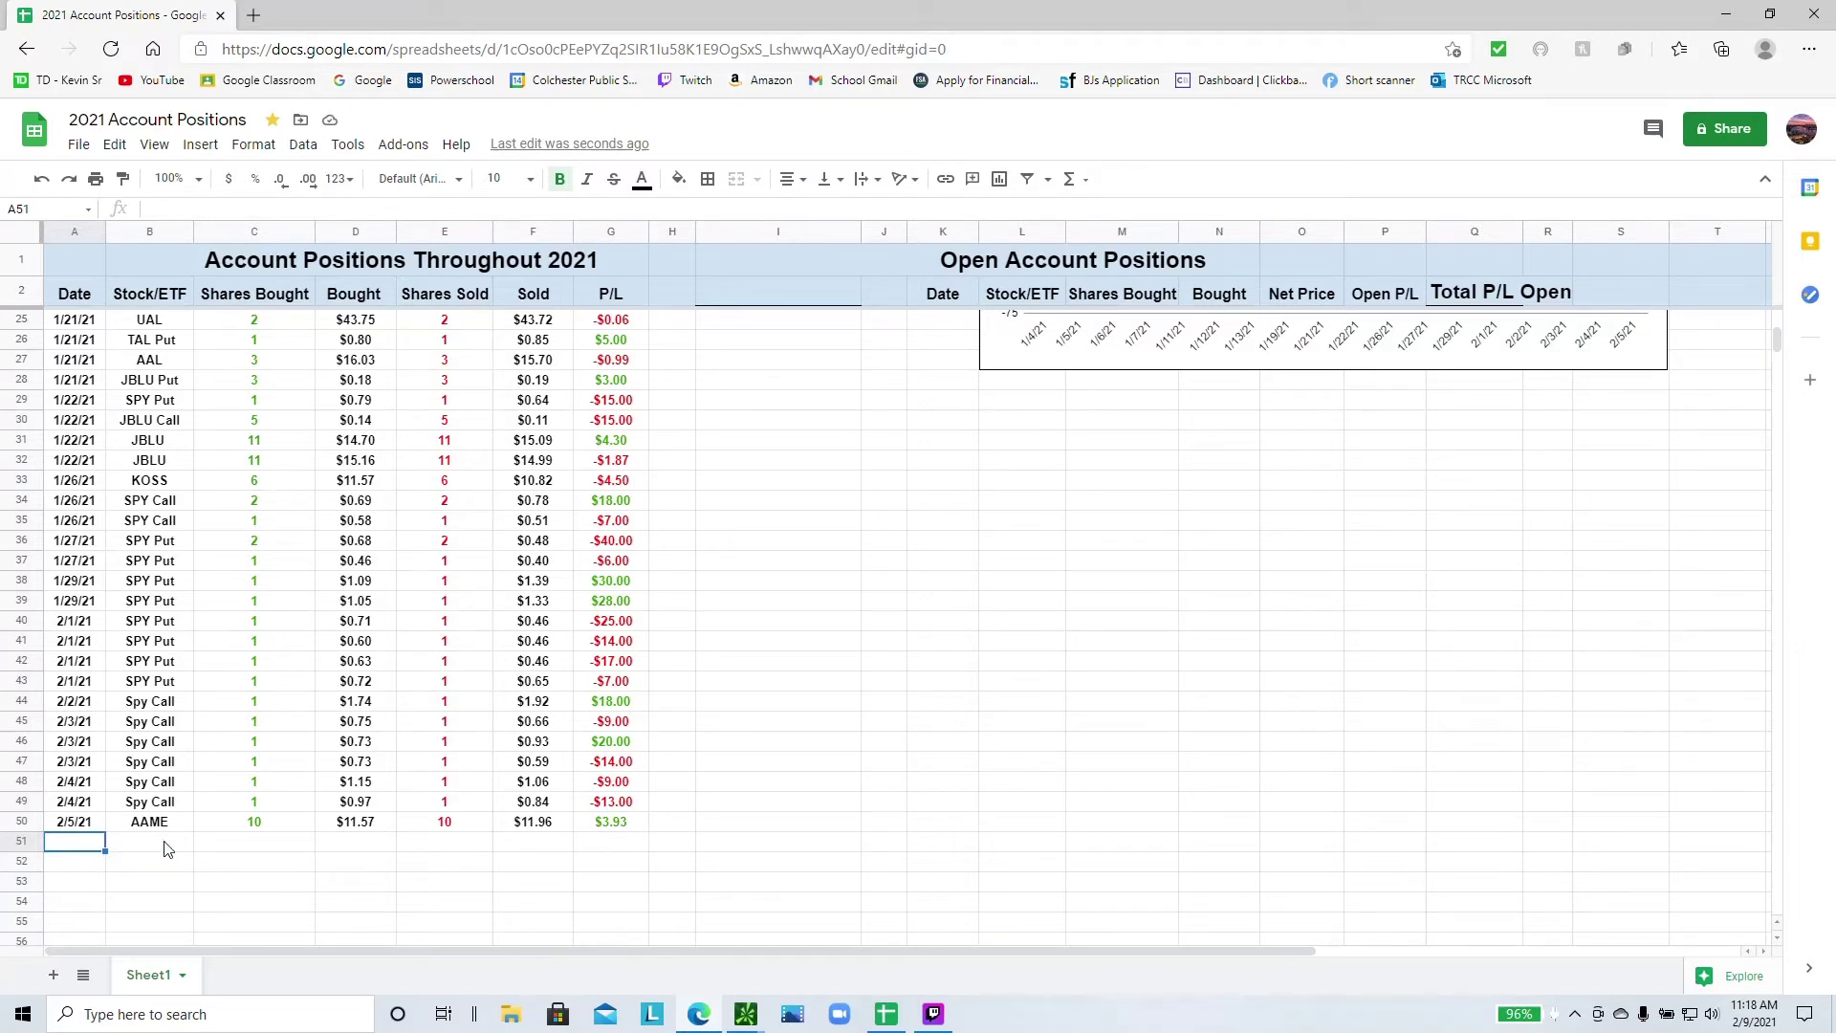
- Enter 5 shares bought at 10.60 in row 51, leaving its date and stock cells blank
click(248, 846)
text(5)
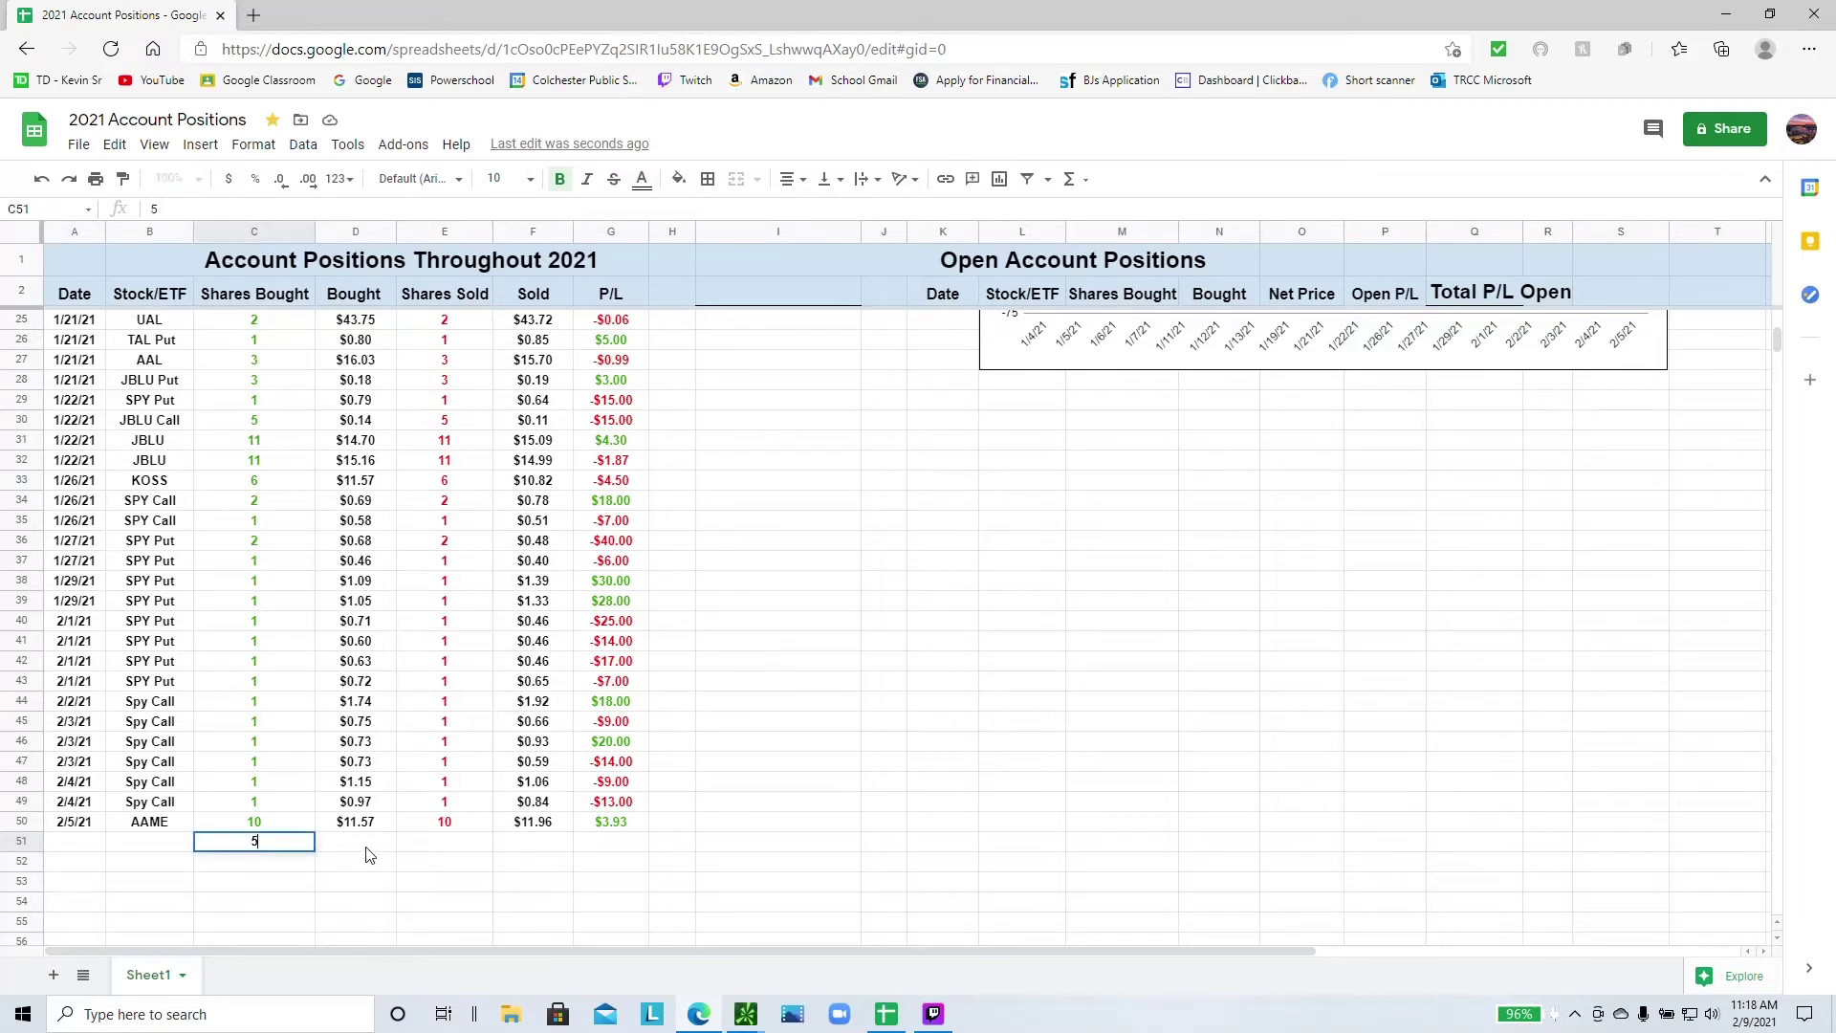
click(376, 848)
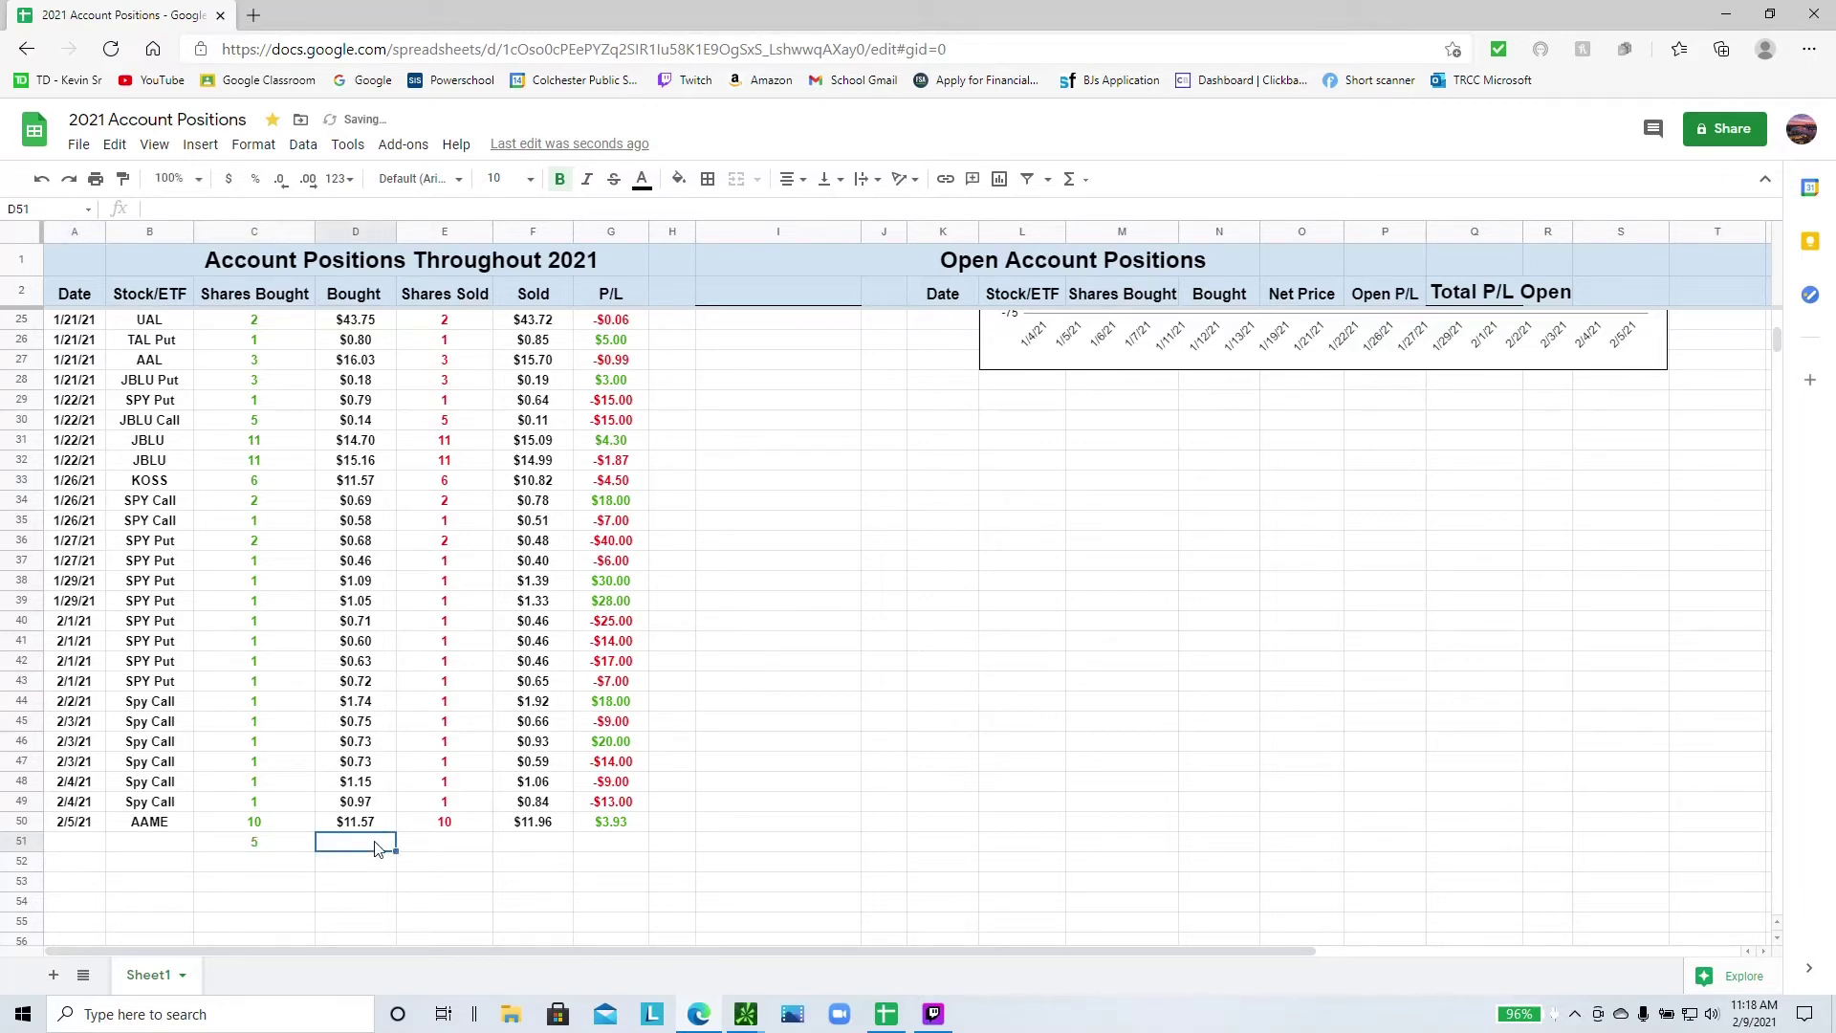
text(10.60)
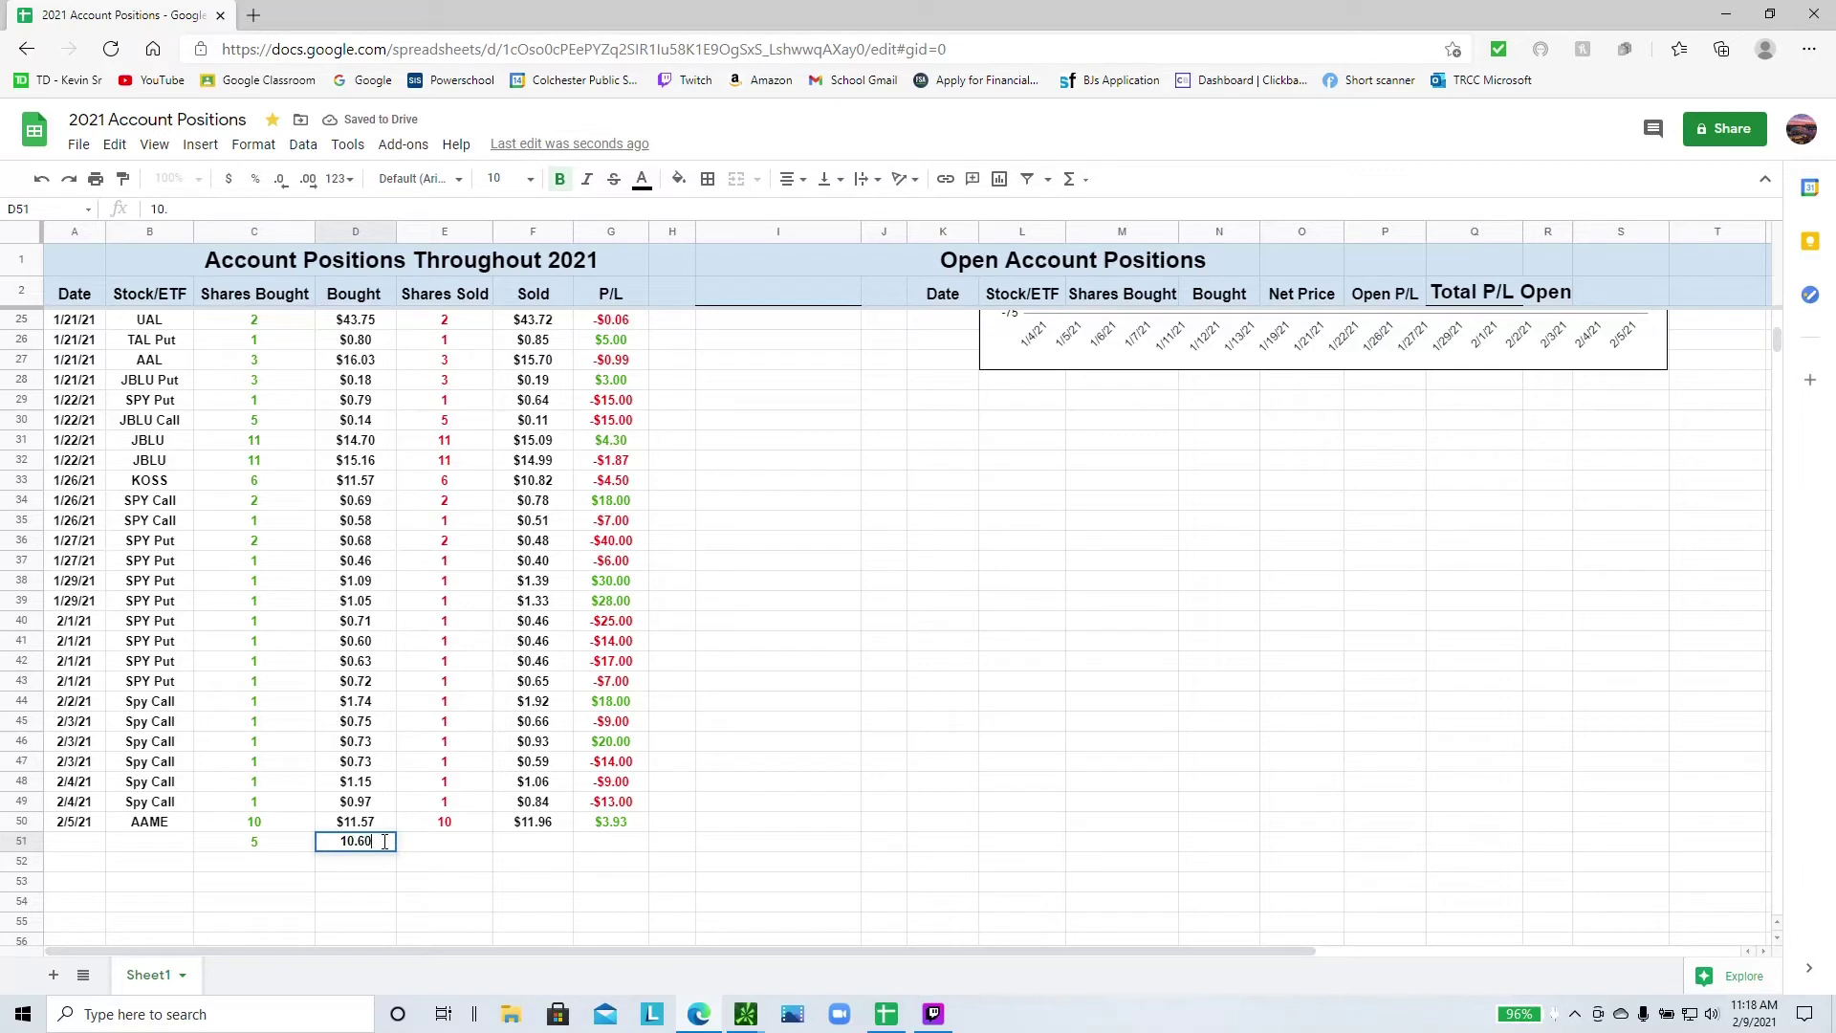
key(Tab)
- Complete the sale side of row 51 with 5 shares sold at 11.9625
text(5)
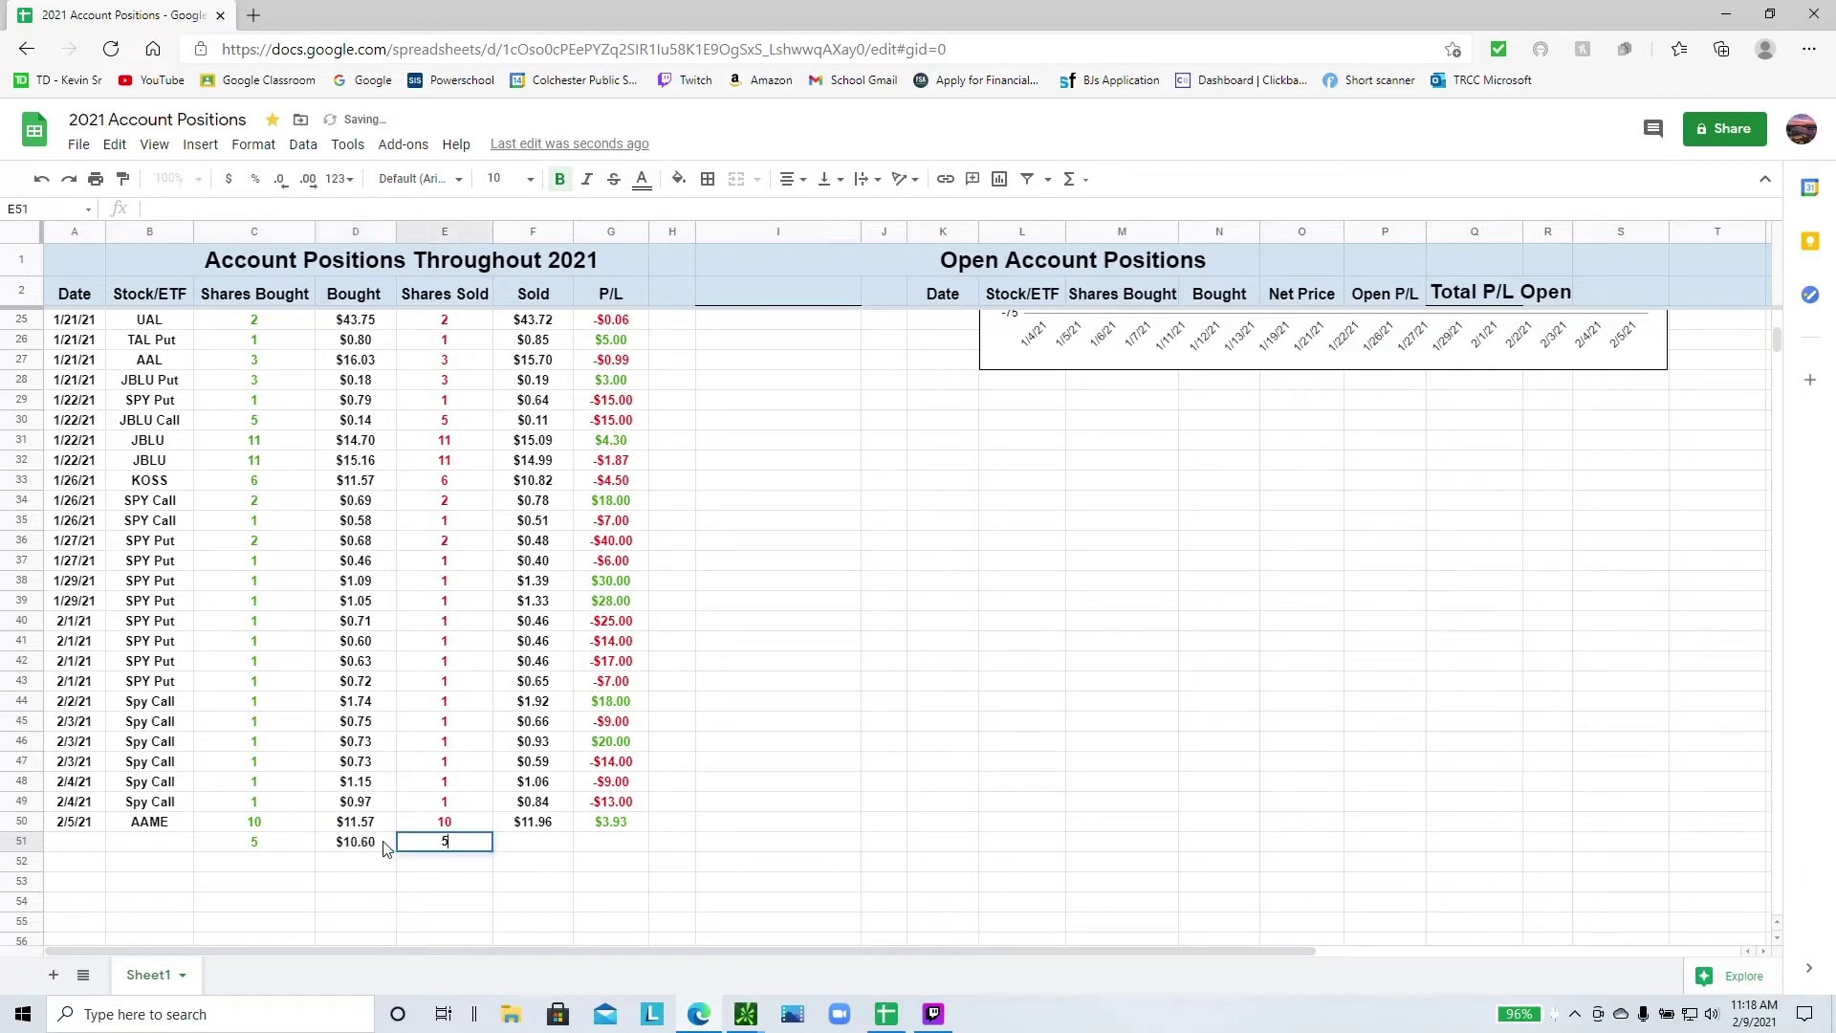
key(Tab)
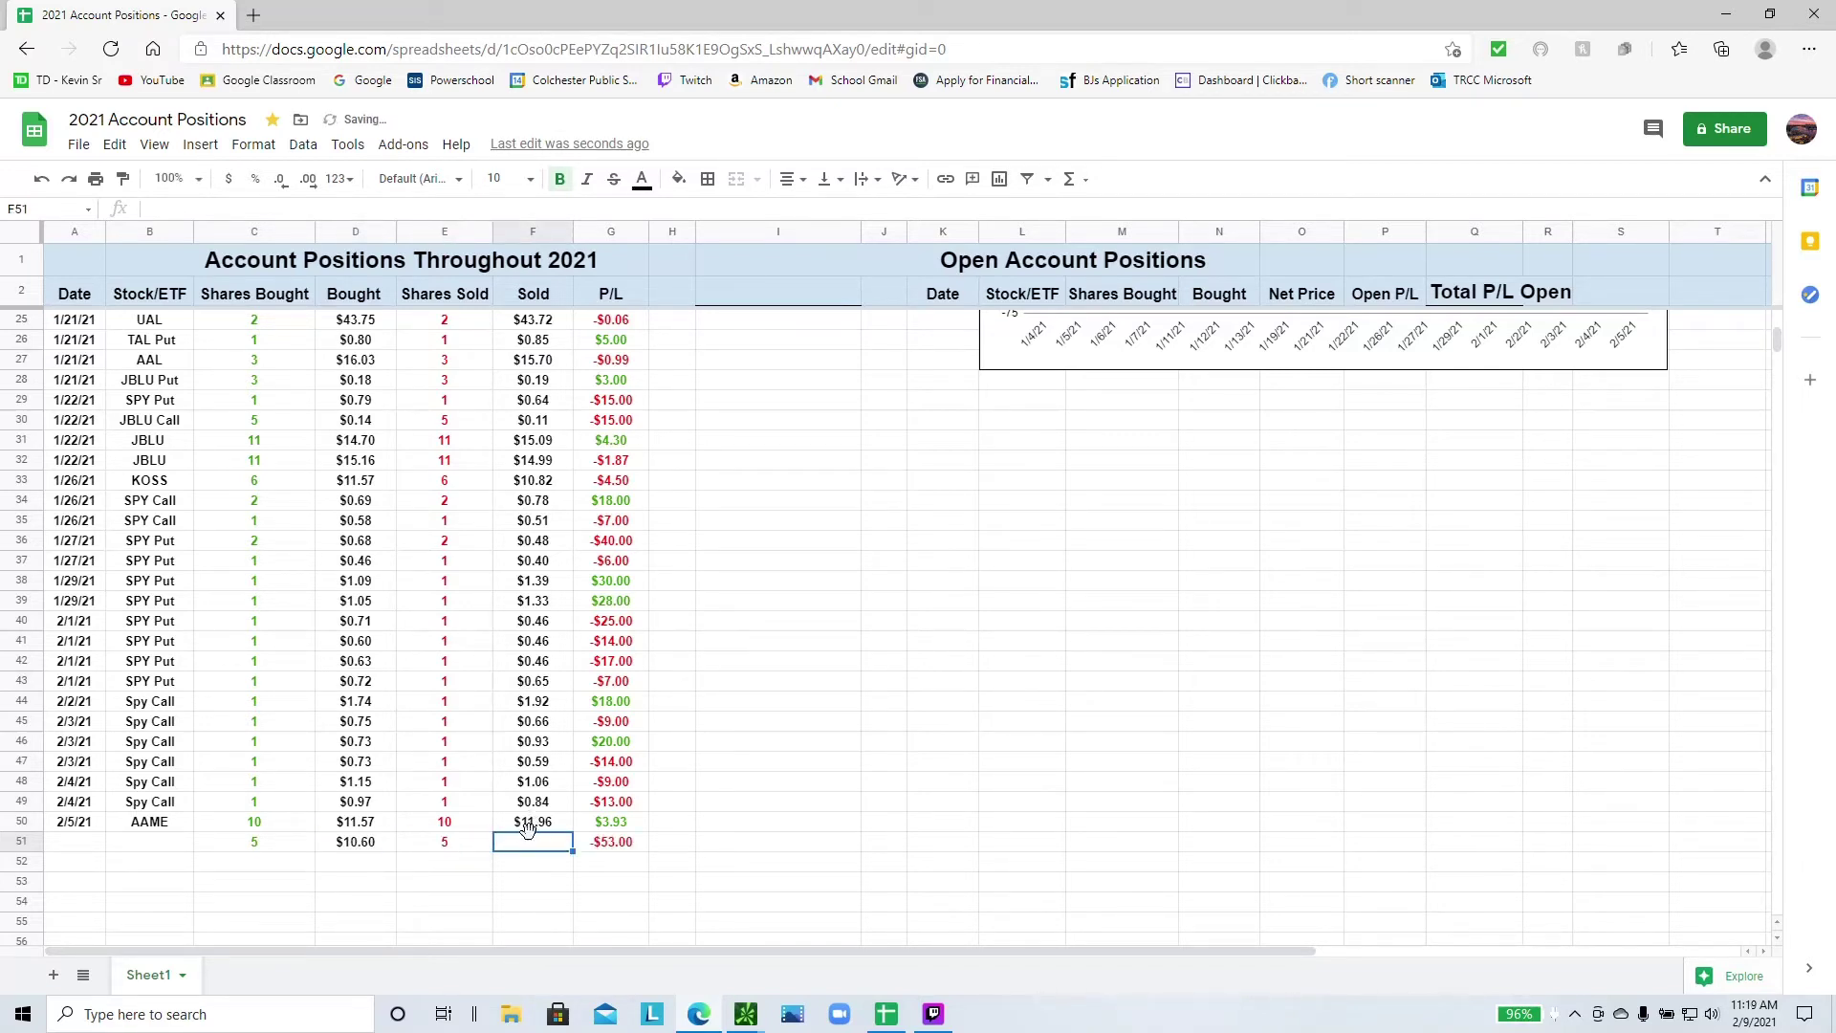
text(11.96)
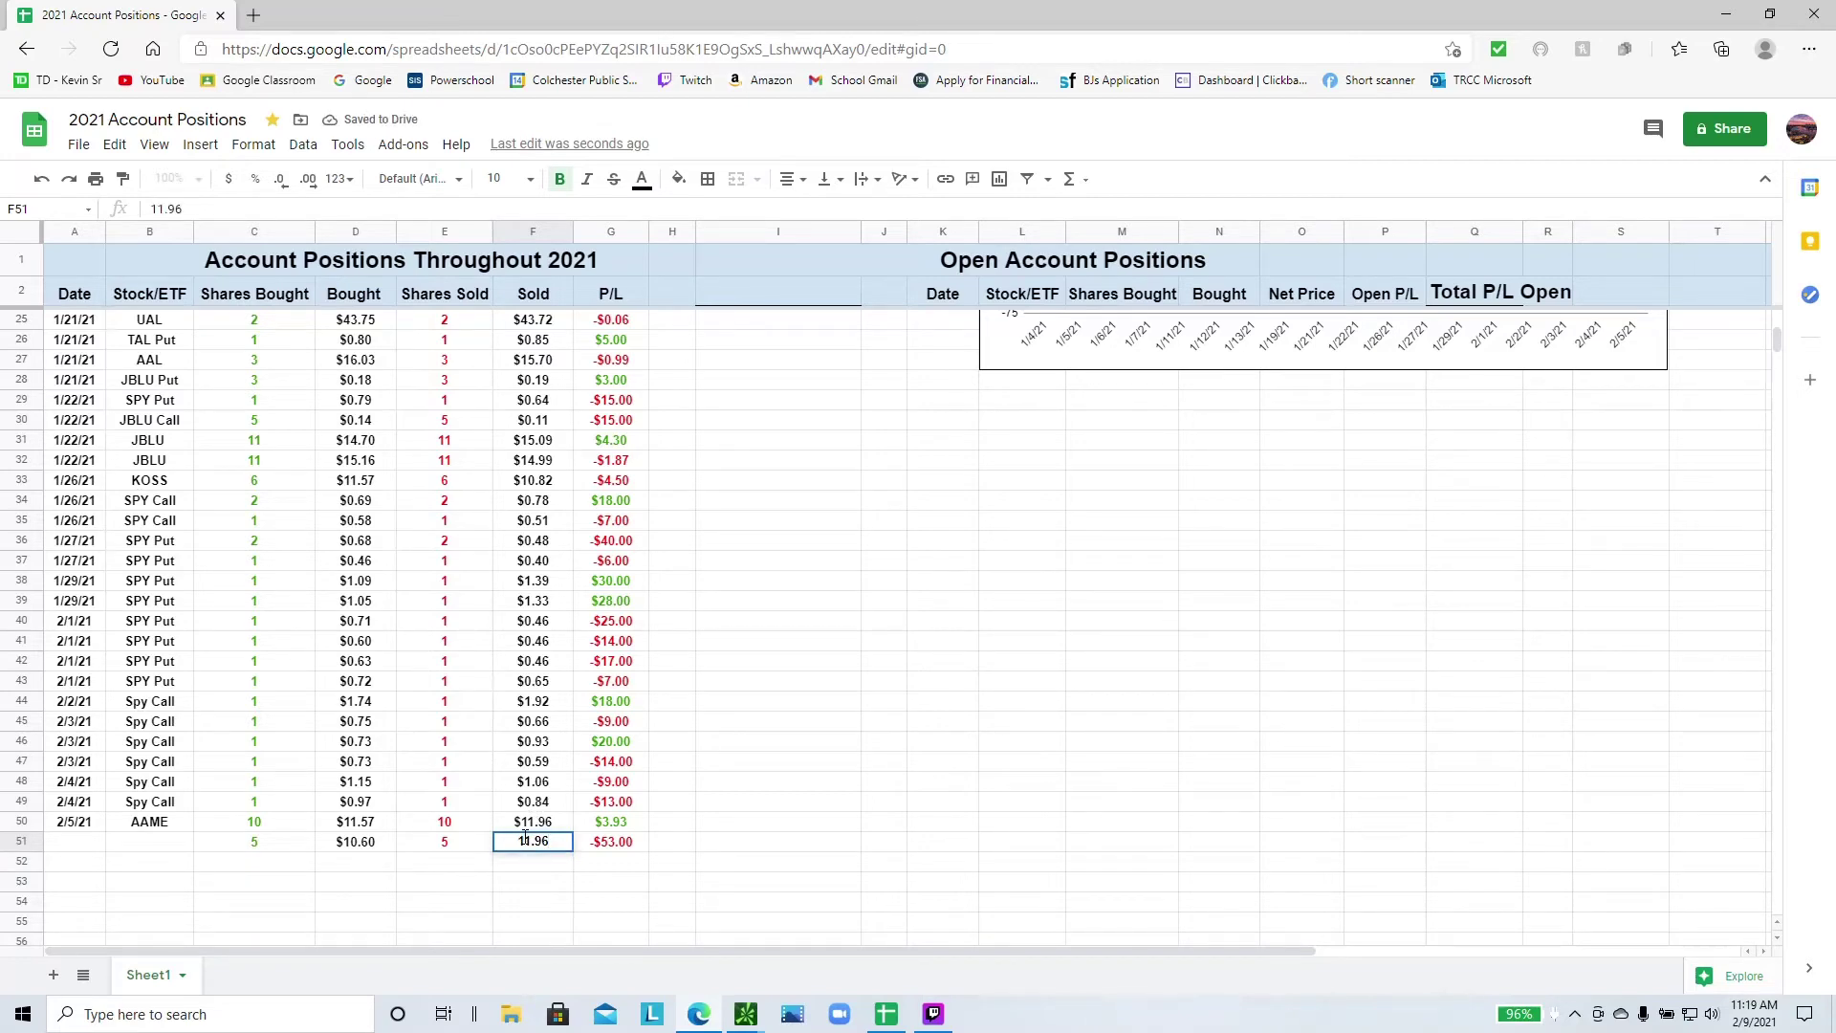
text(2)
text(5)
key(Return)
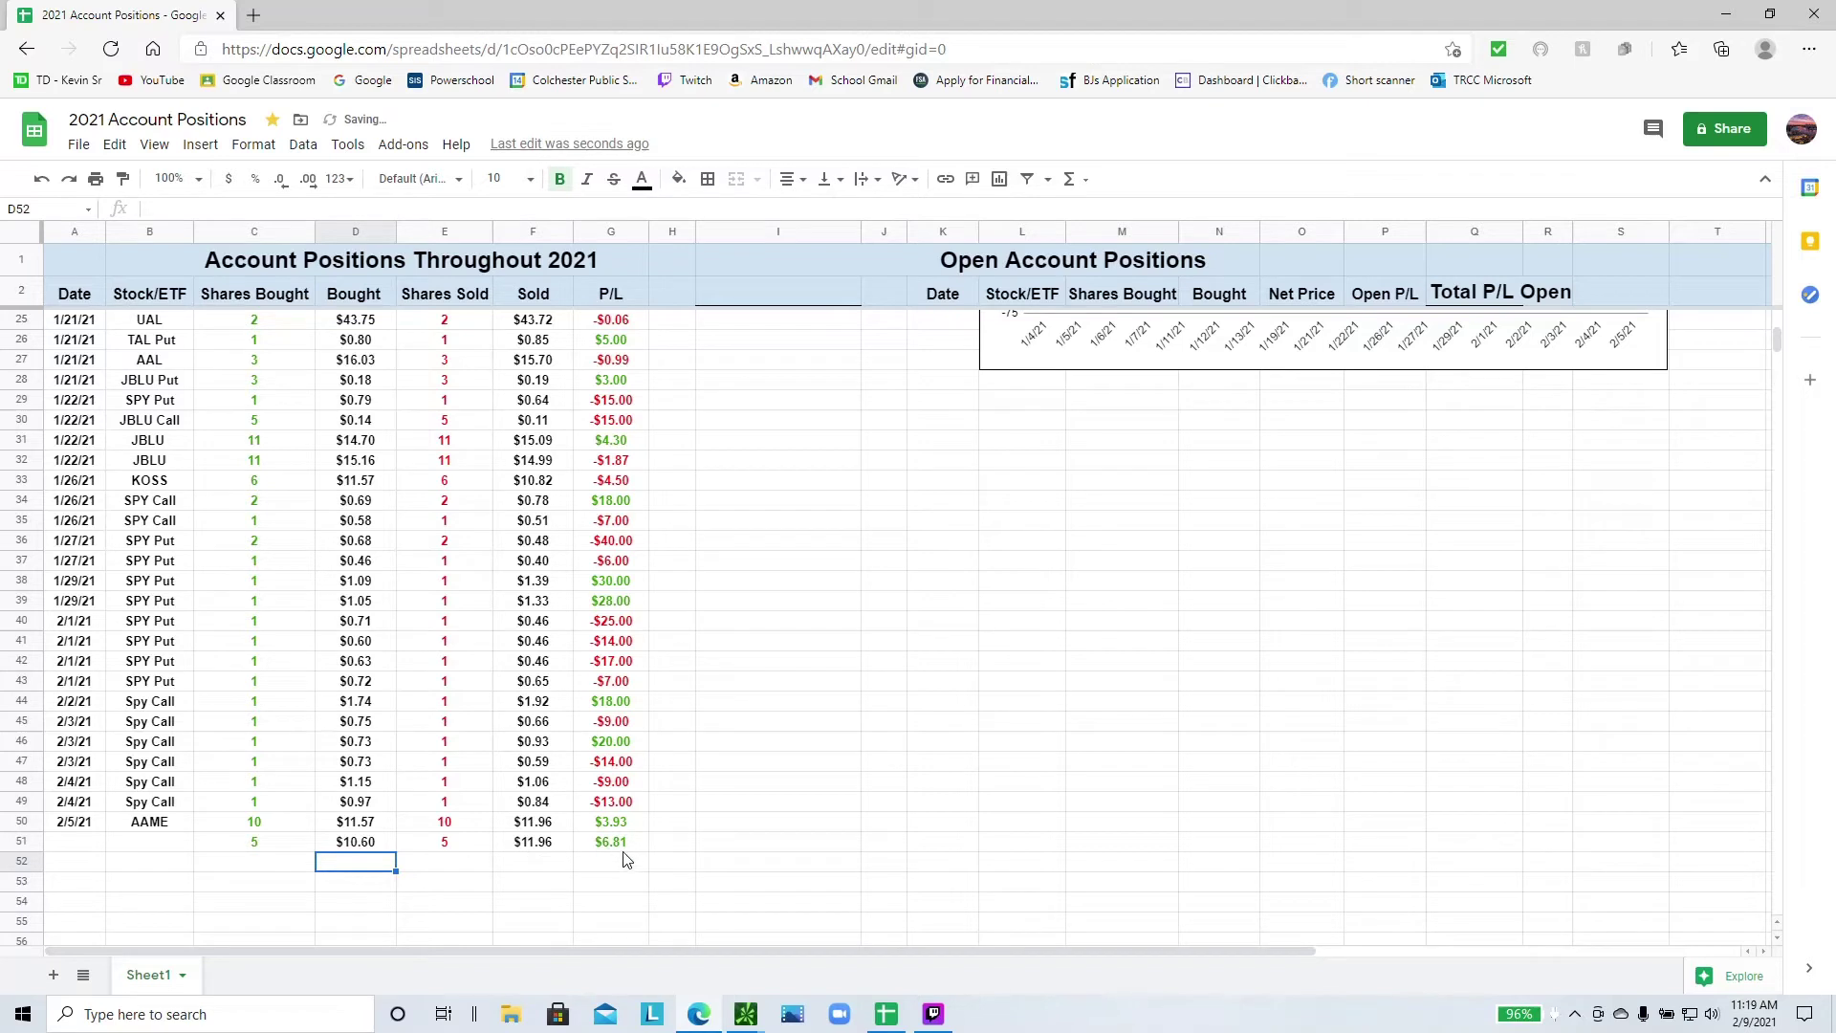
- Start a new trade in row 52 with the date 2/5/21 and the stock AAME
click(79, 863)
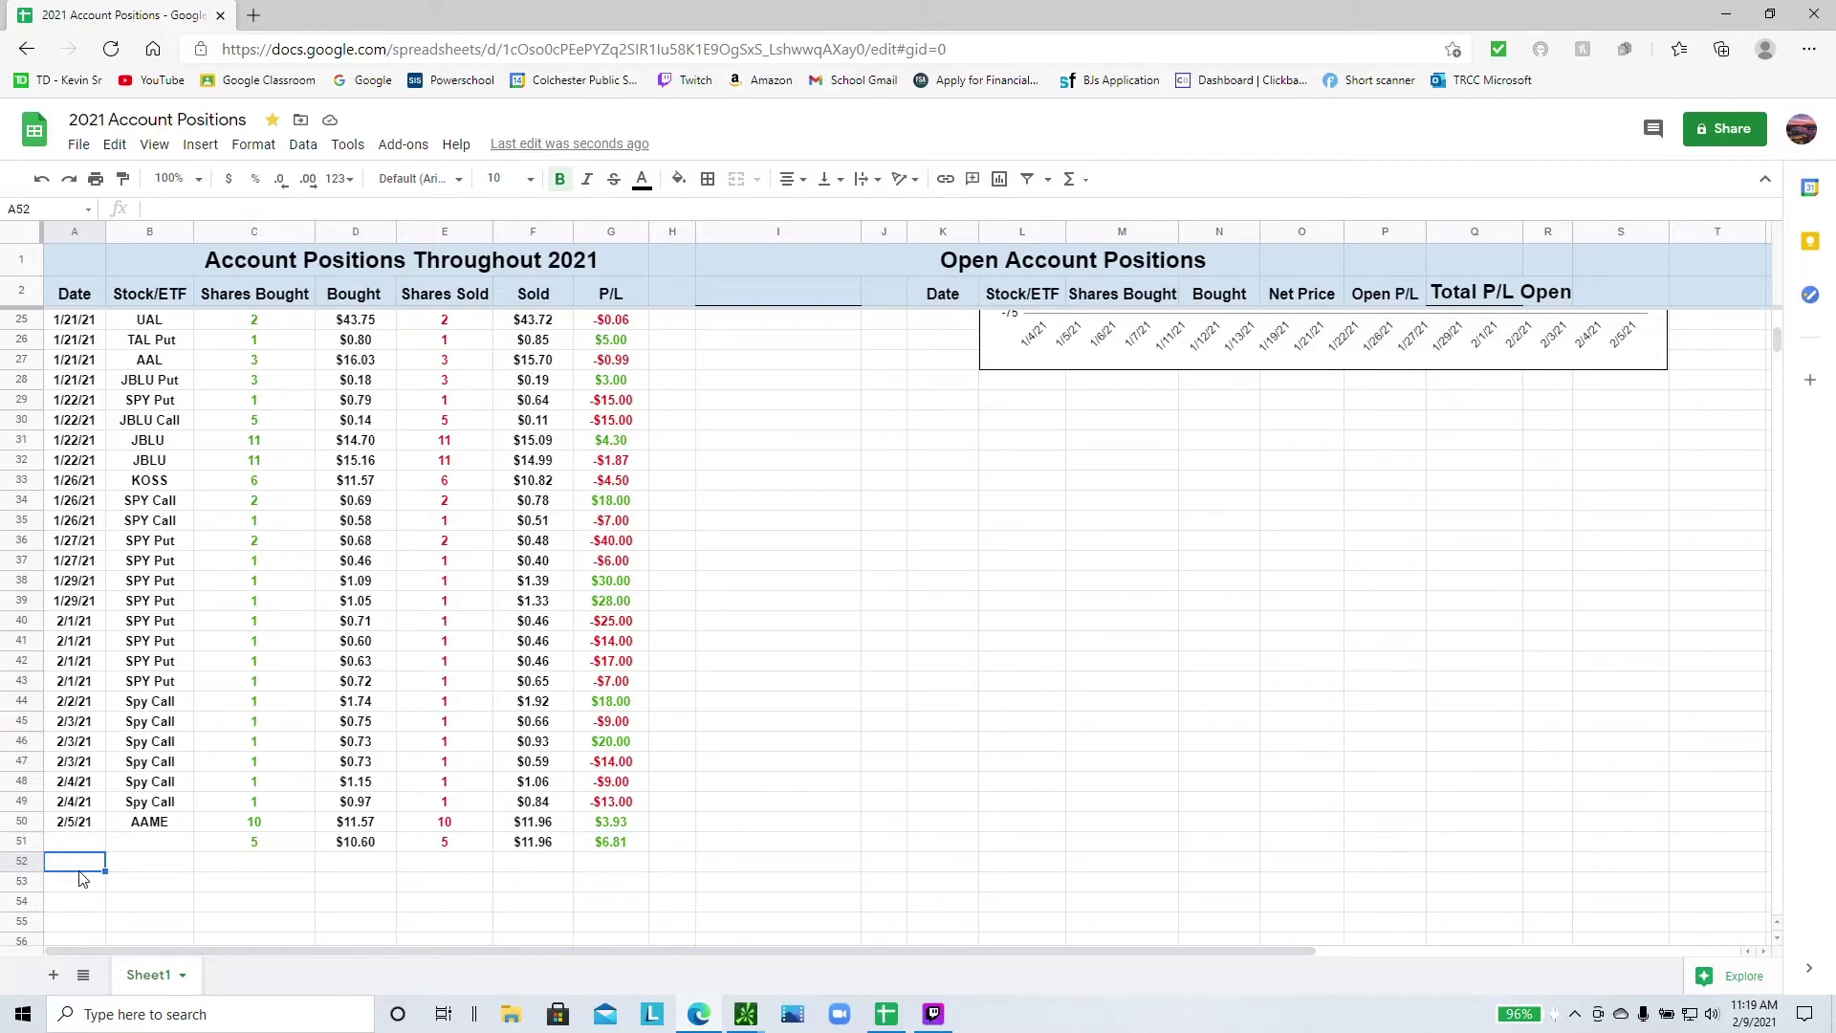
text(2/5/21)
key(Tab)
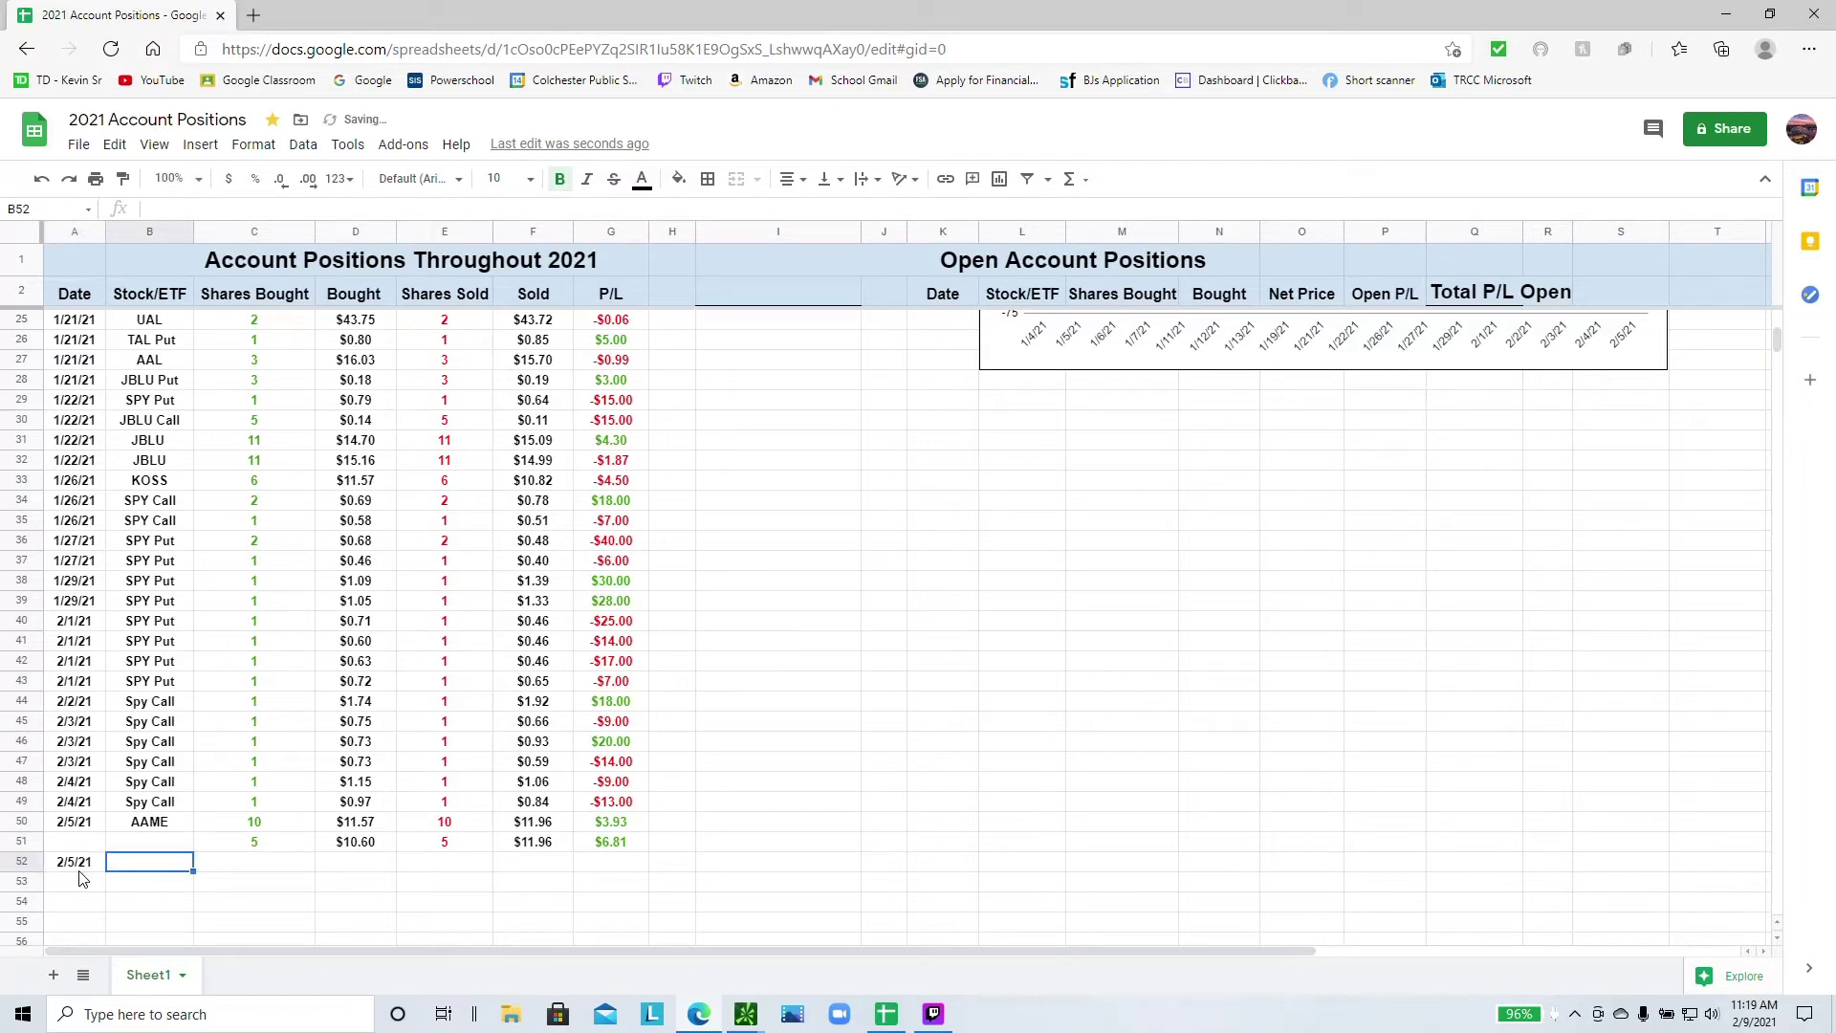
text(AAME)
key(Tab)
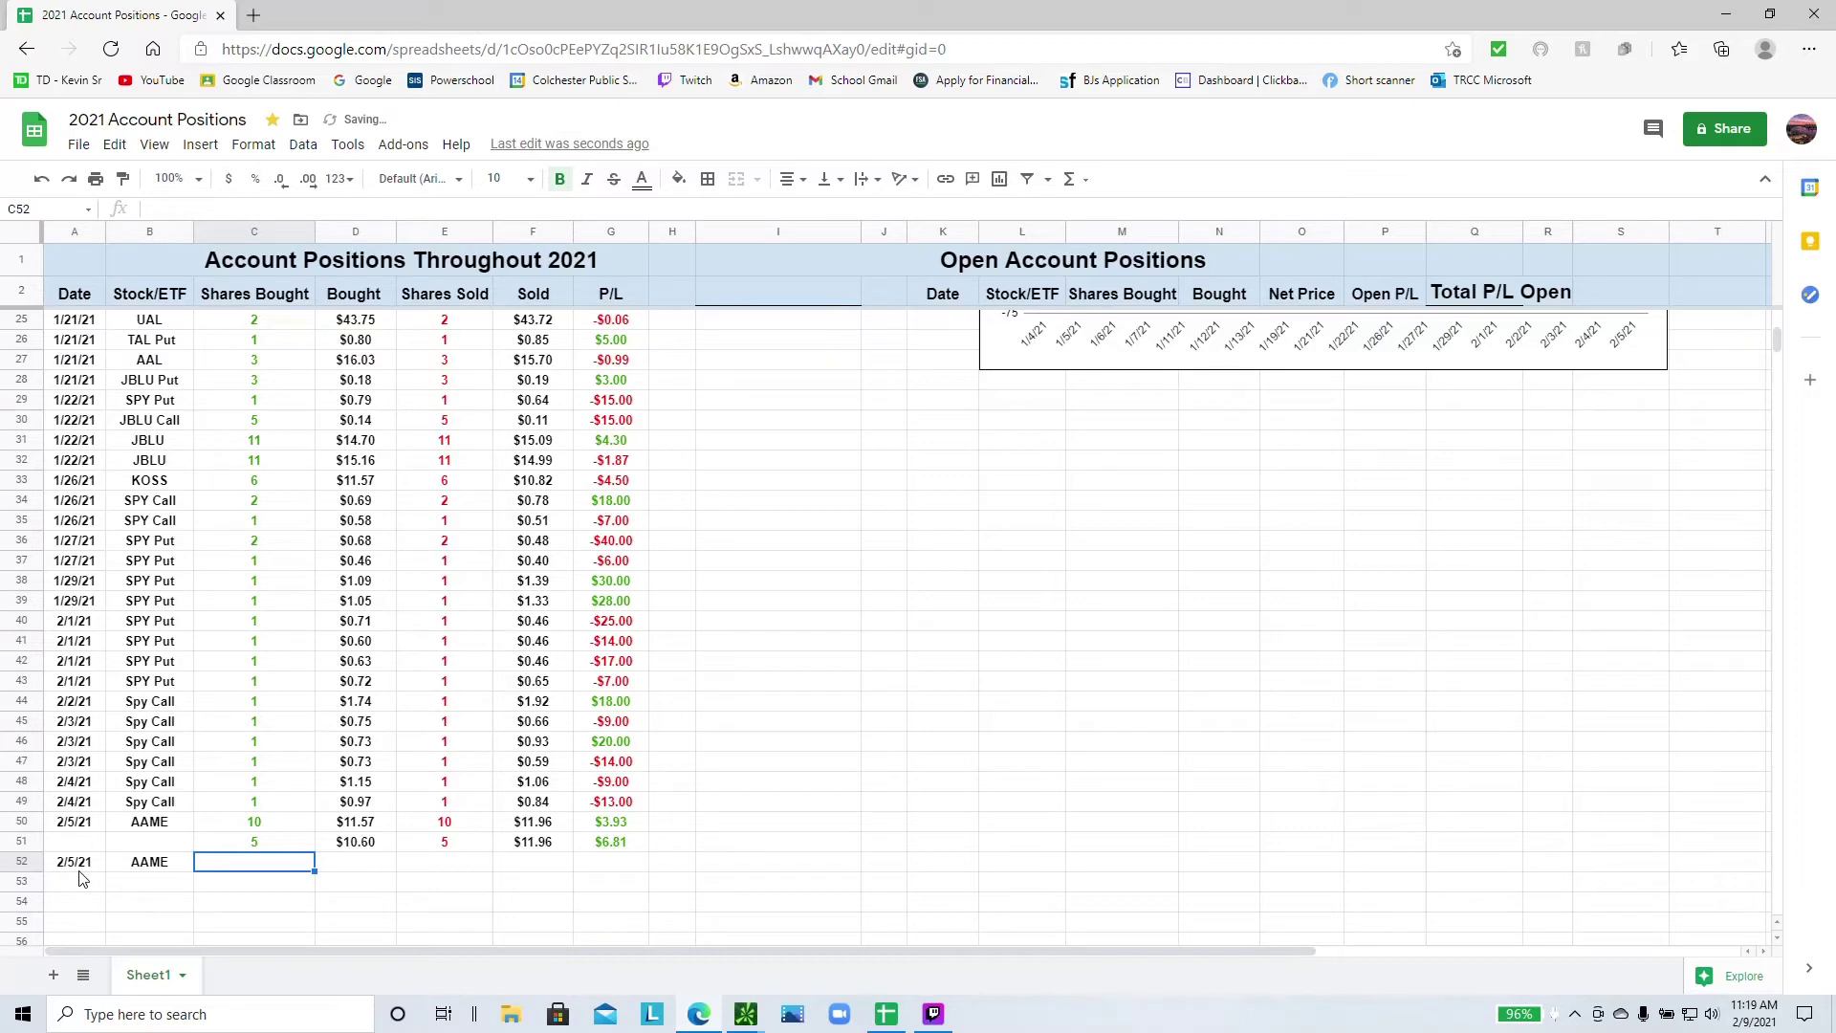
- Enter 3 AAME shares bought at 10.97667 in row 52
text(3)
key(Tab)
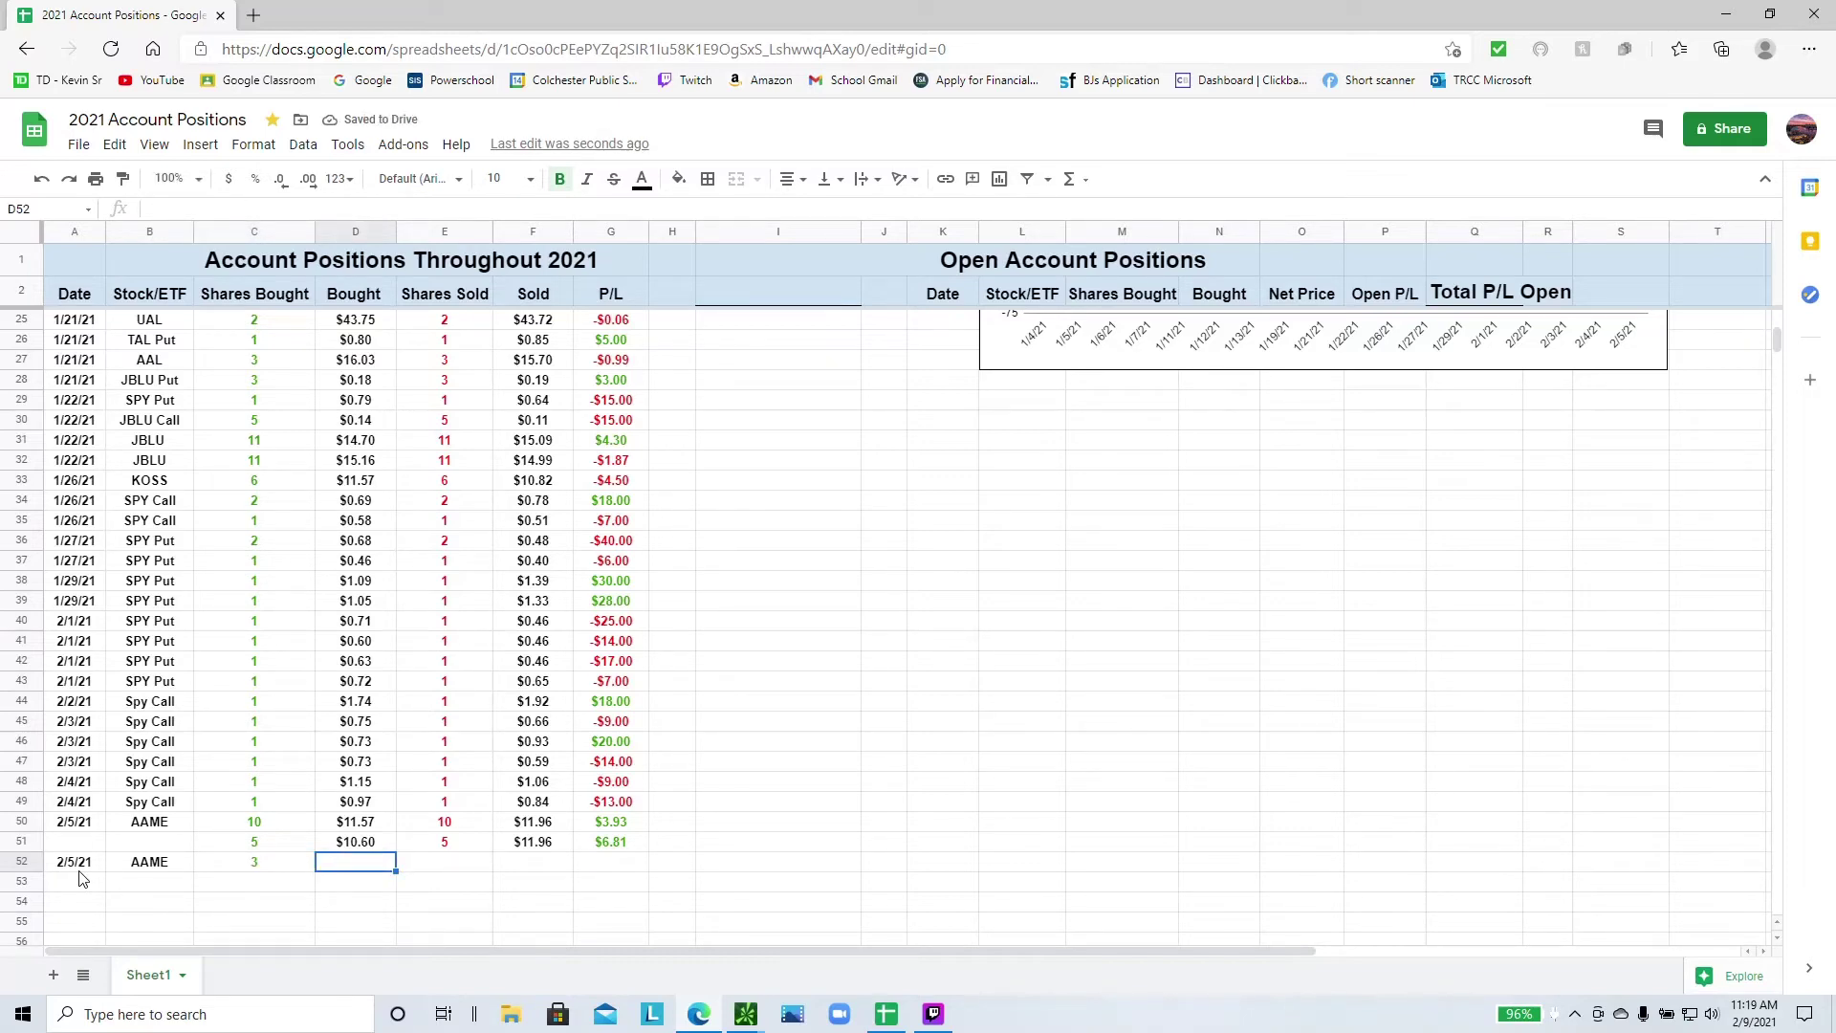
text(10.97)
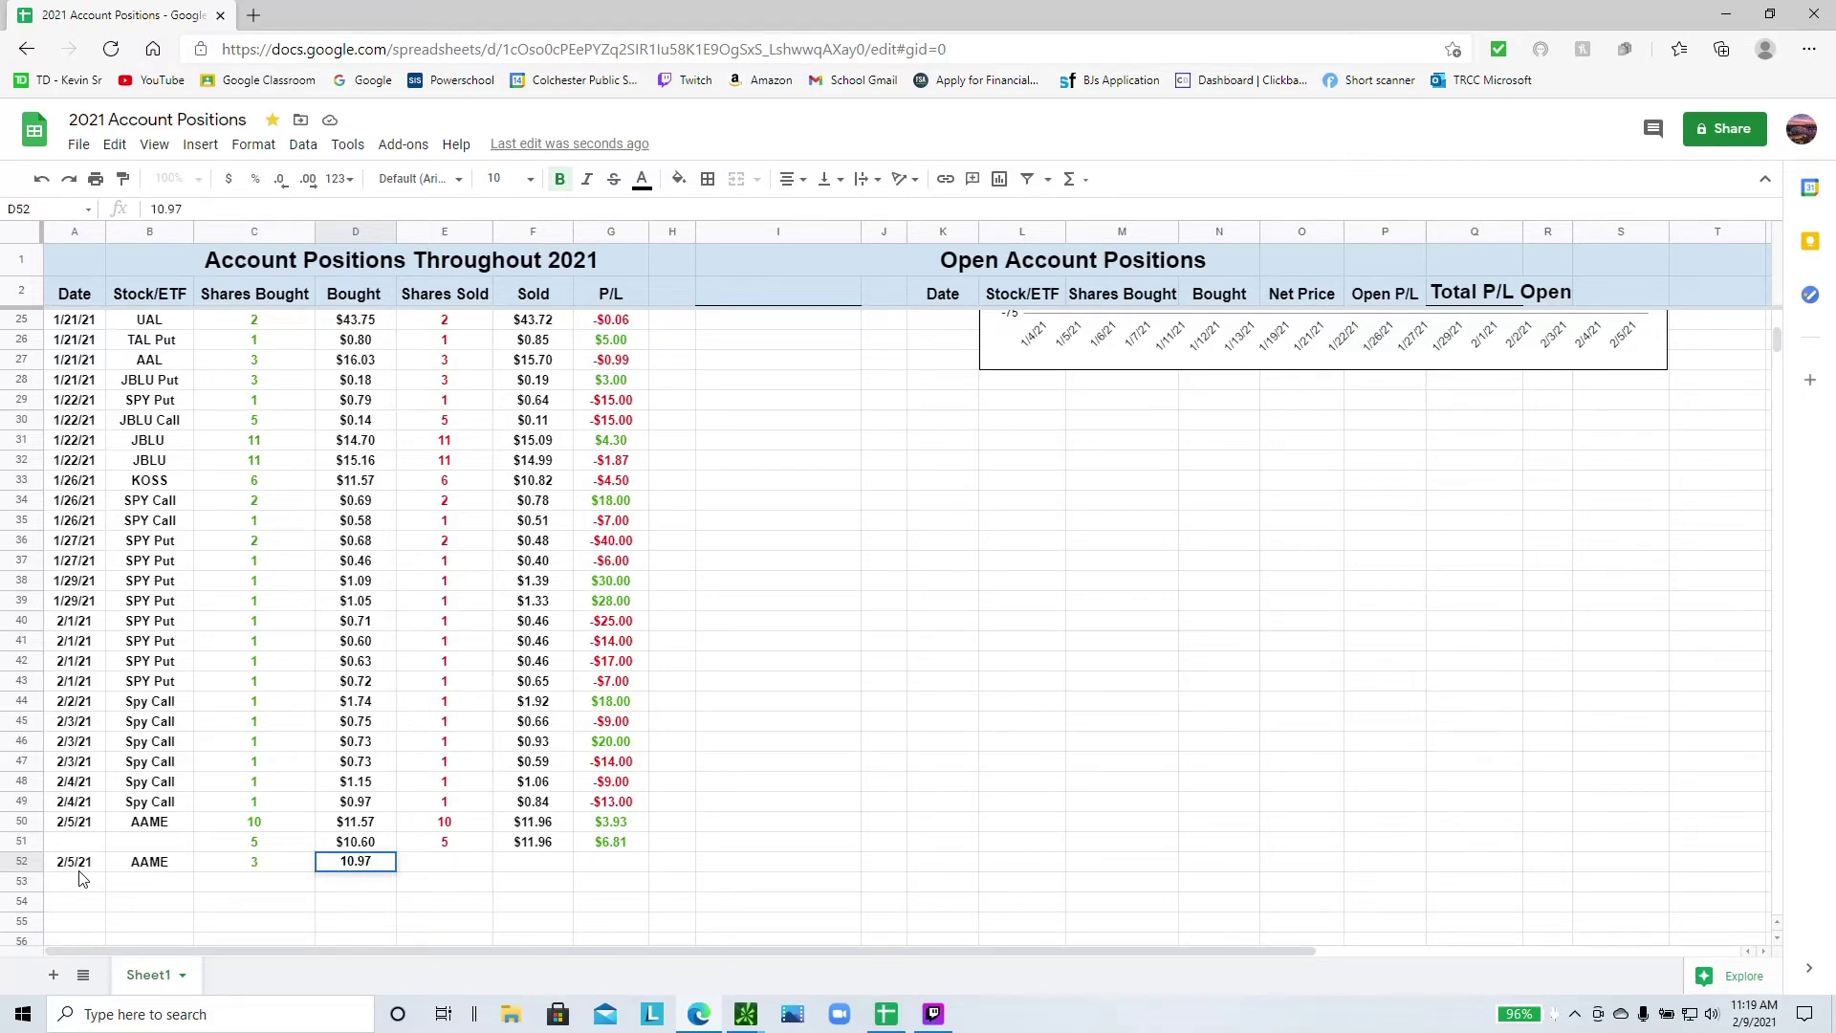
text(667)
key(Tab)
- Complete the sale side of row 52 with 3 shares sold at 10.52
text(3)
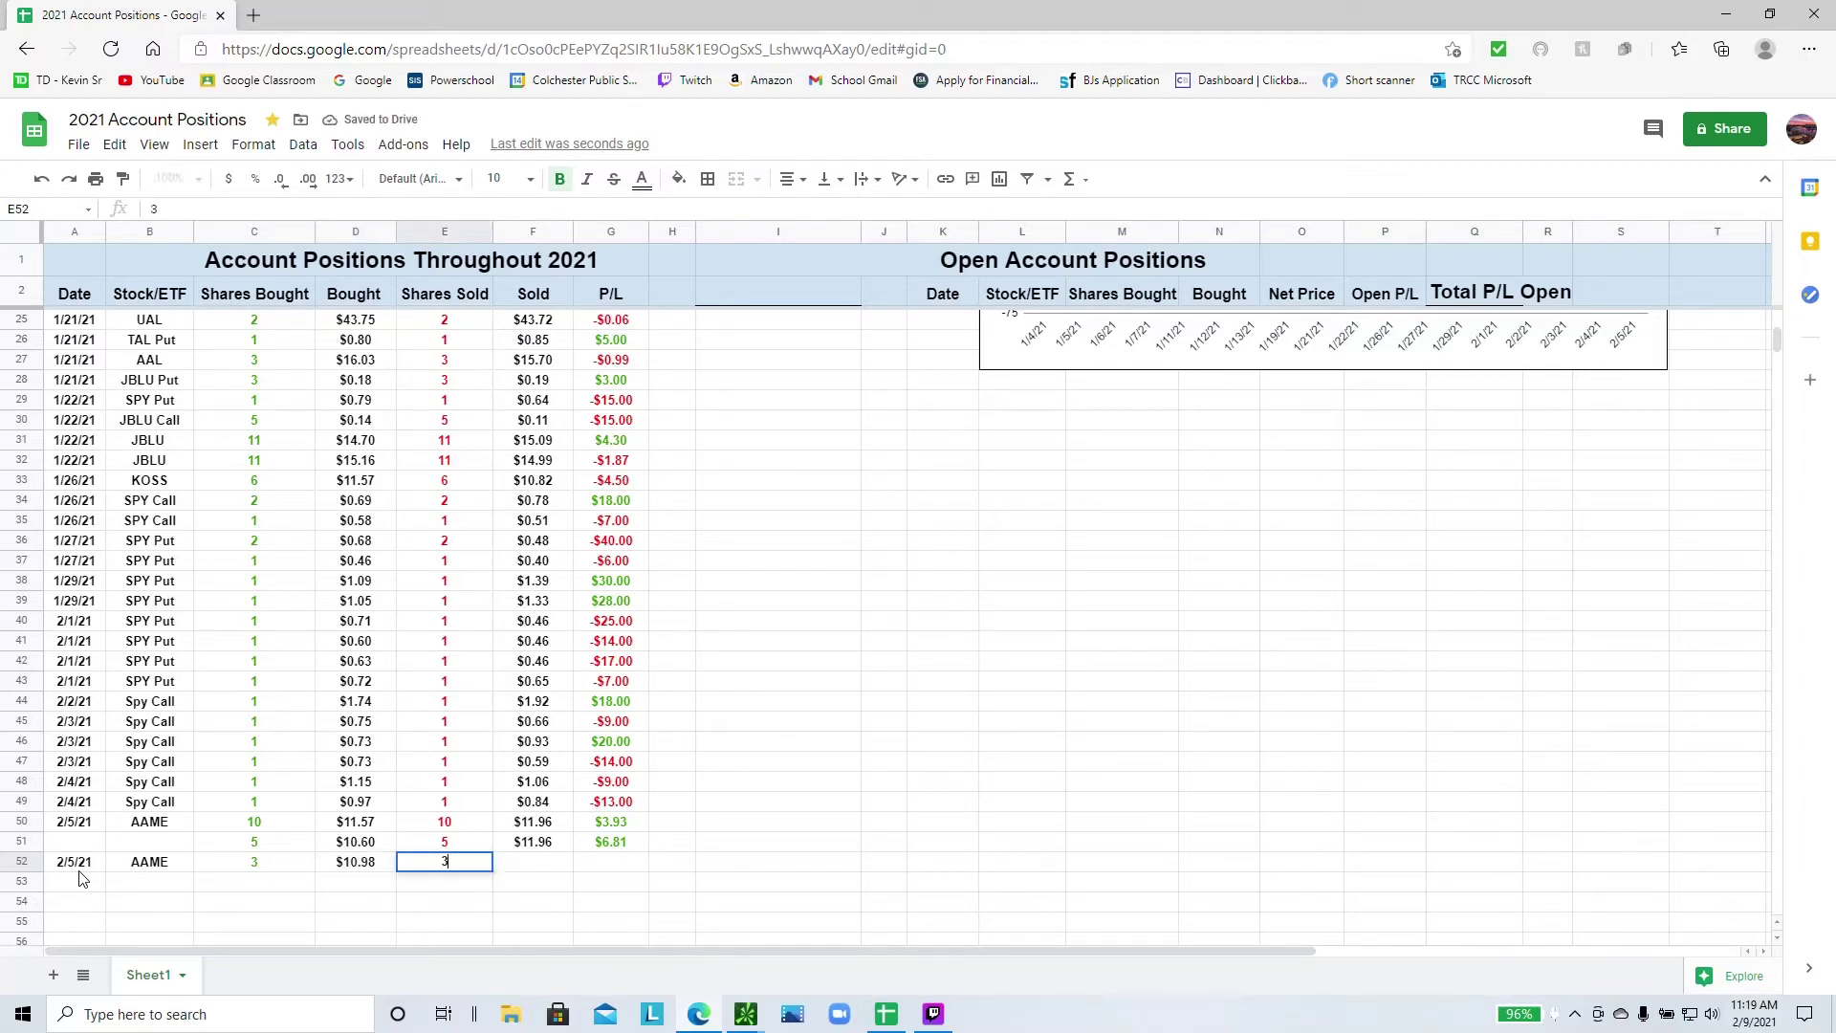
key(Tab)
text(10.52)
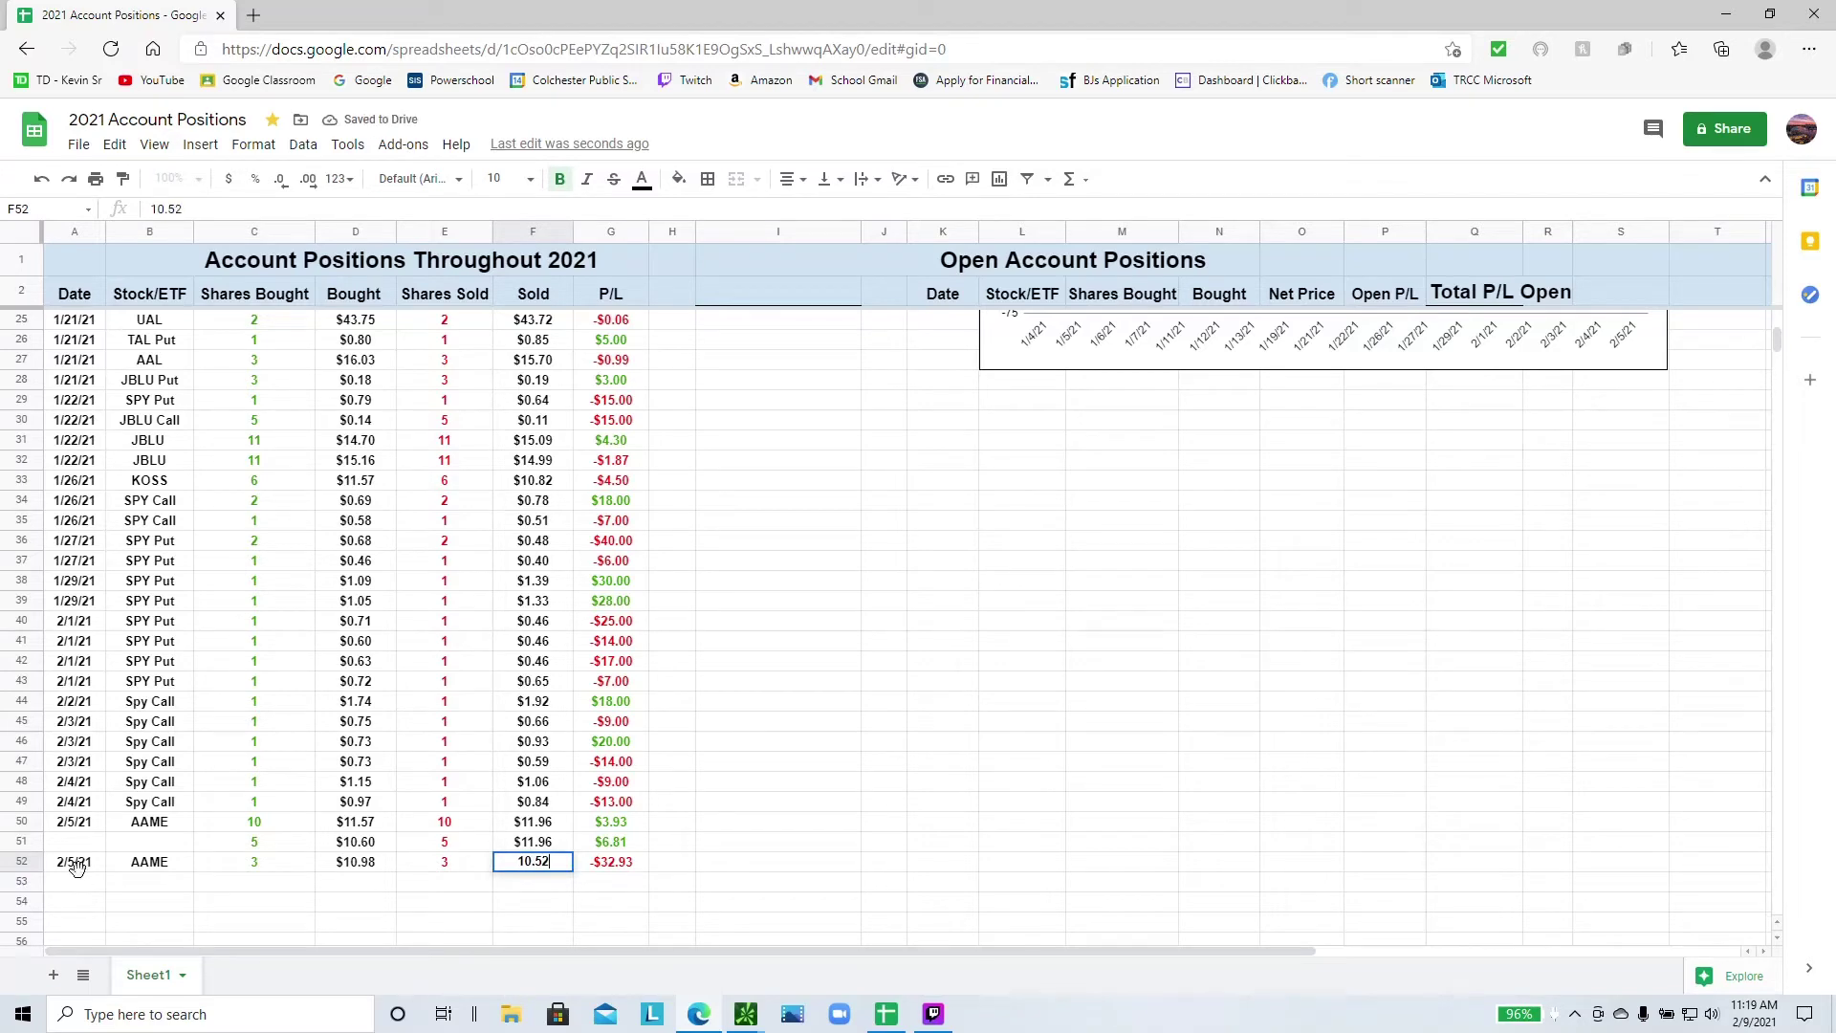
key(Return)
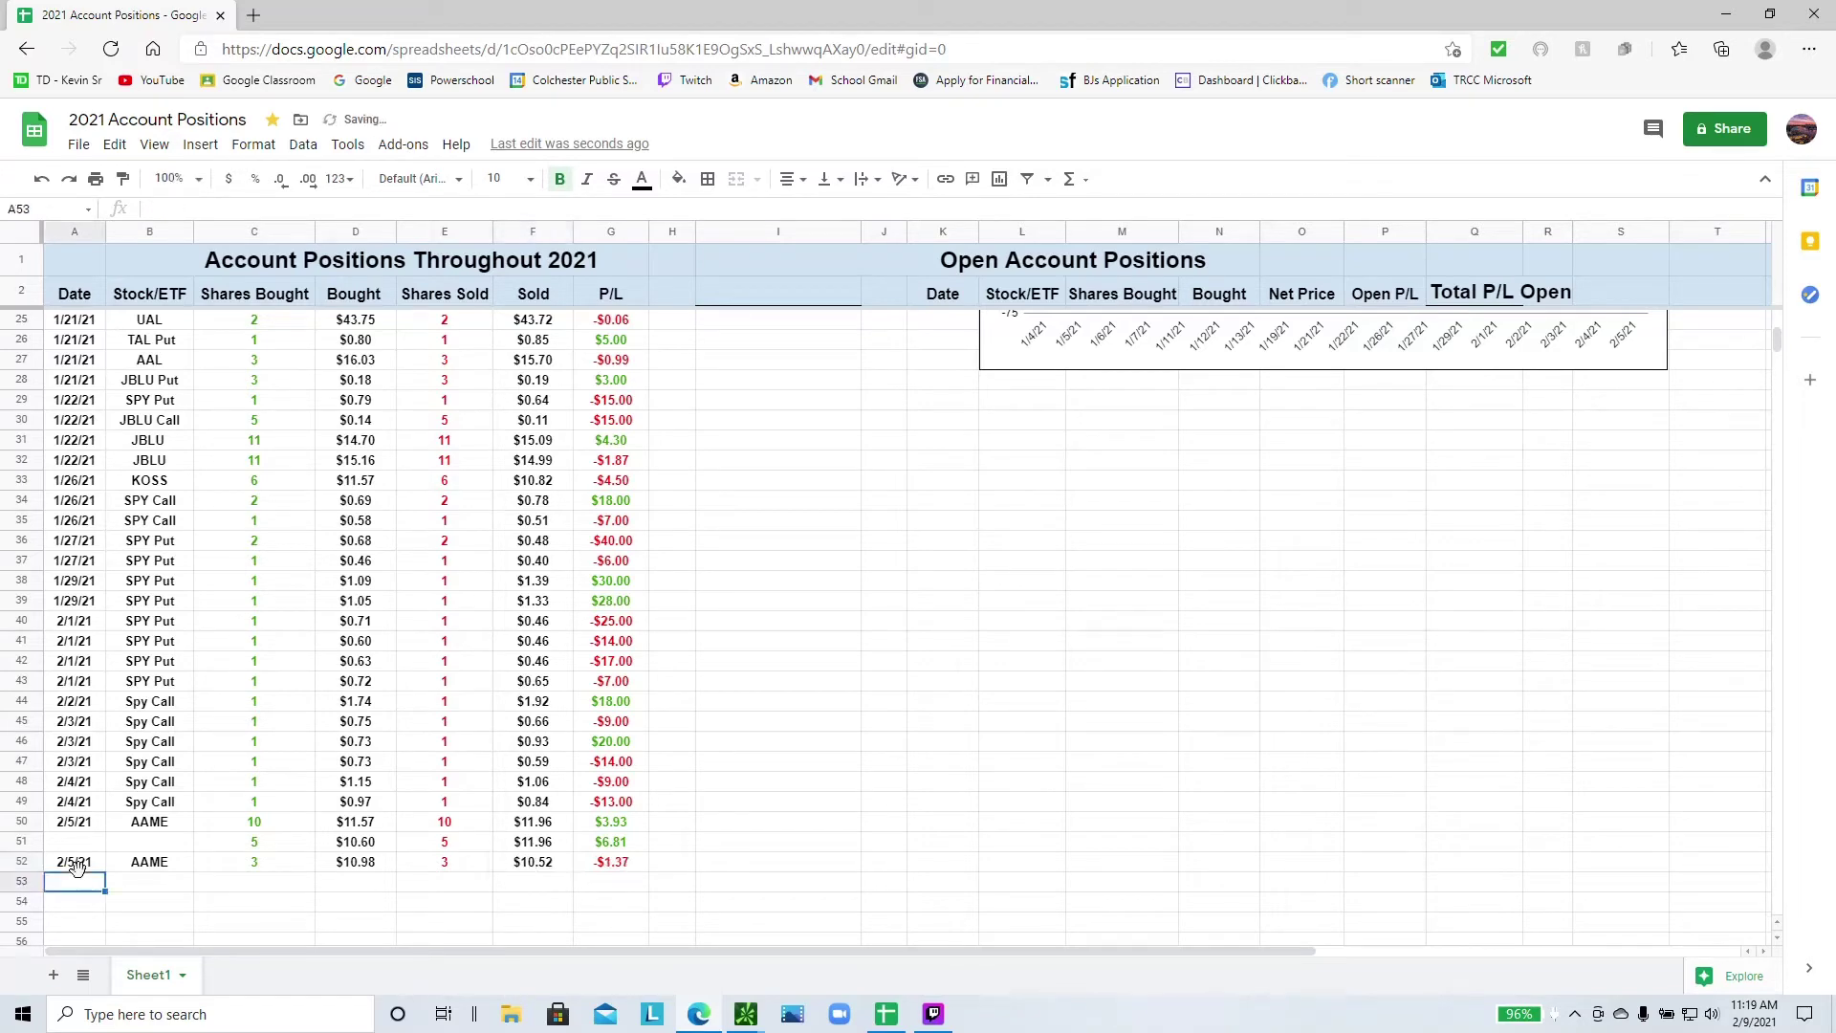
scroll(664, 810, up, 1)
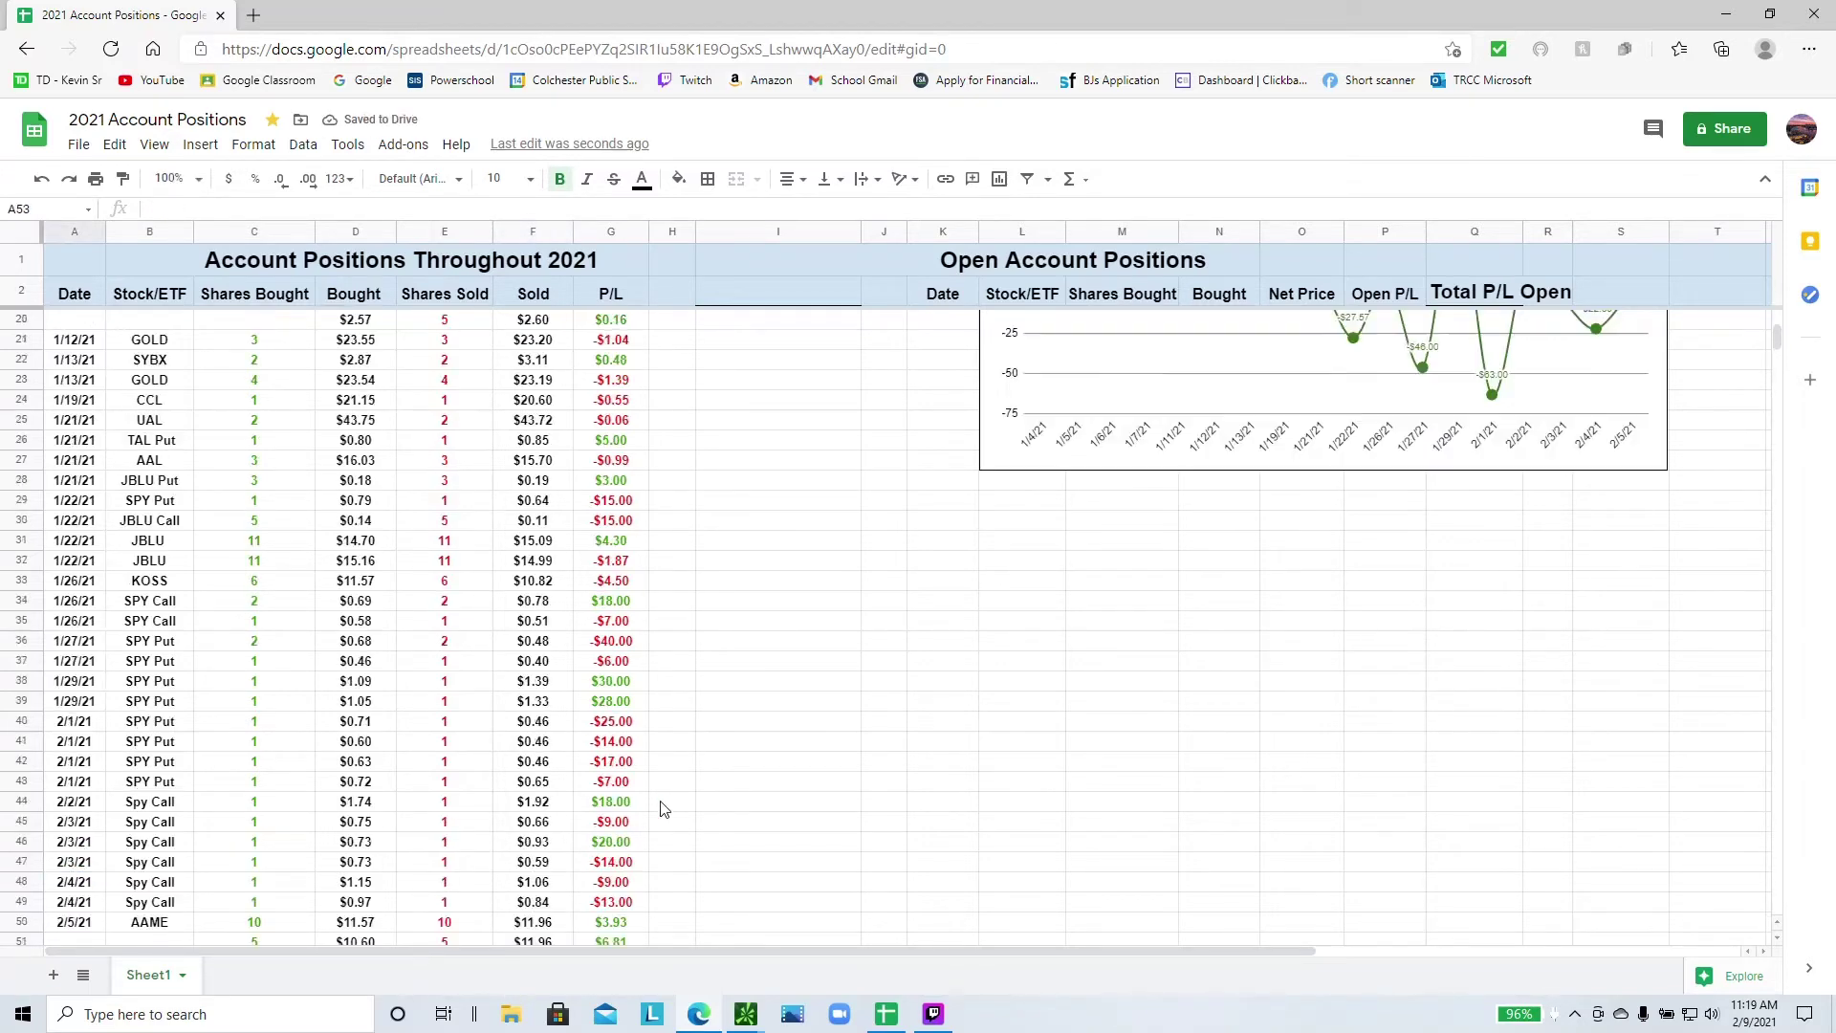
scroll(665, 810, up, 6)
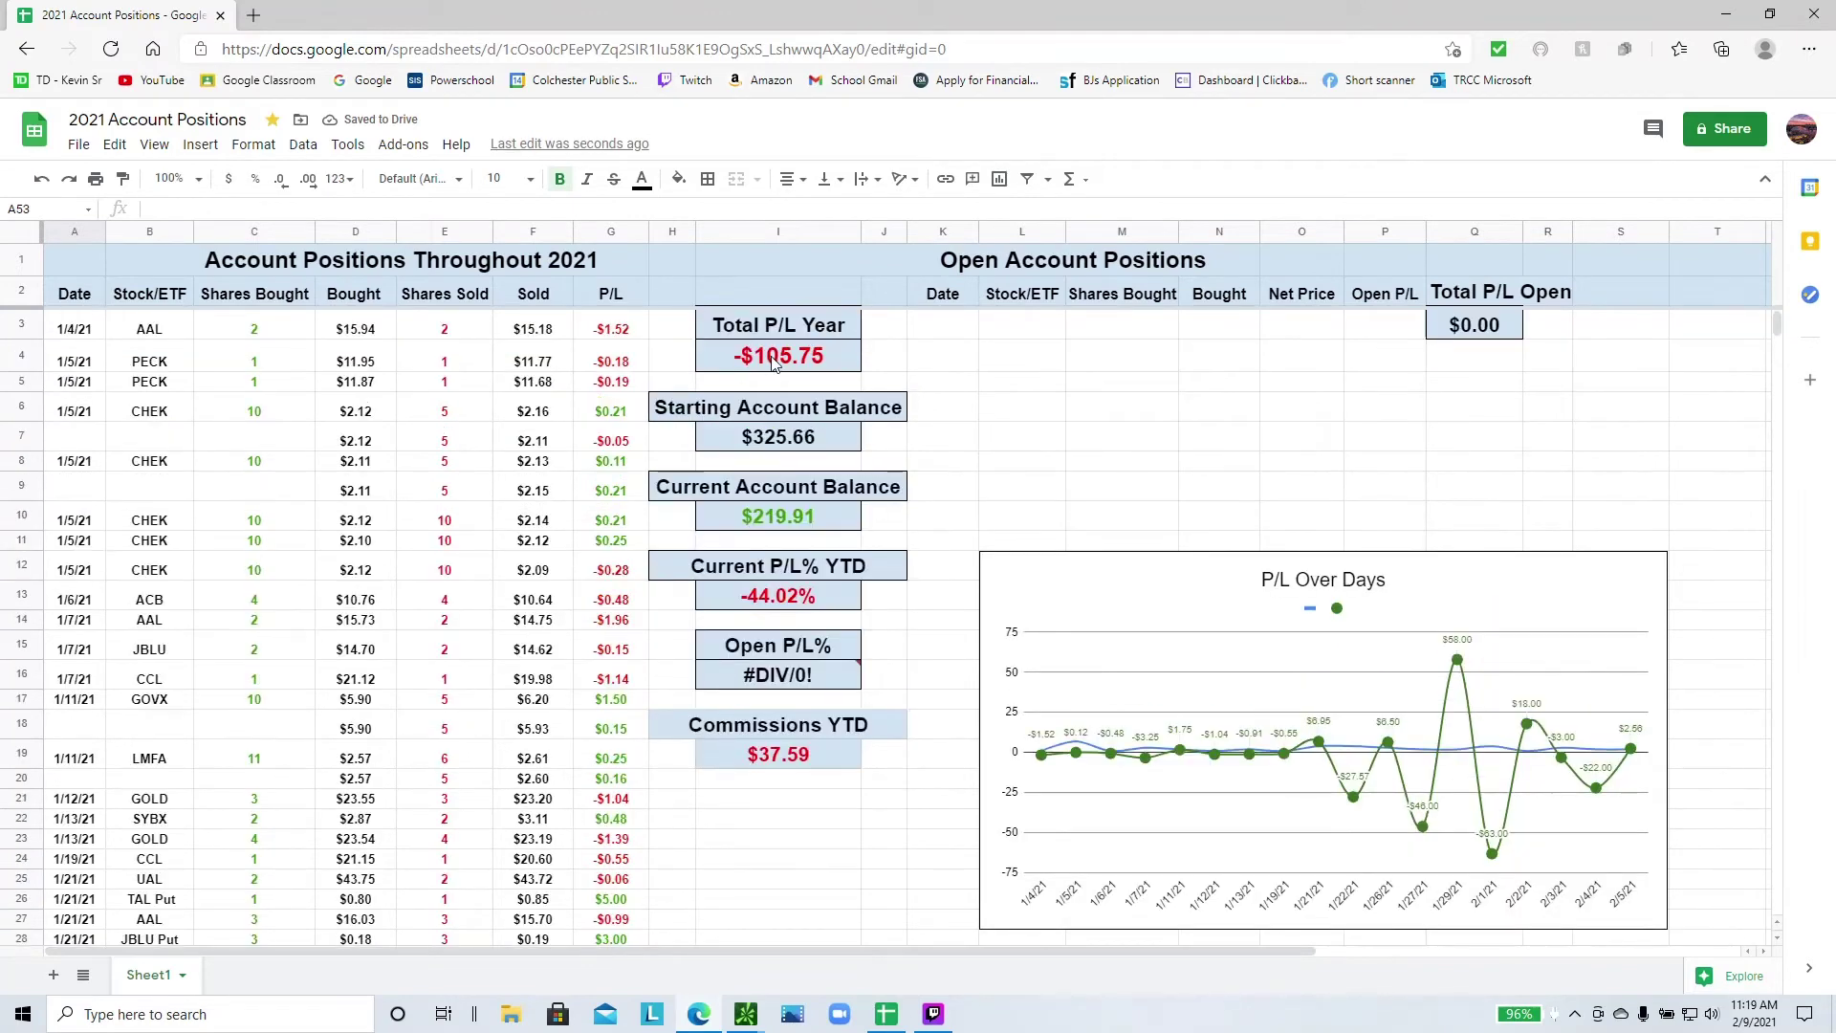
scroll(302, 842, down, 7)
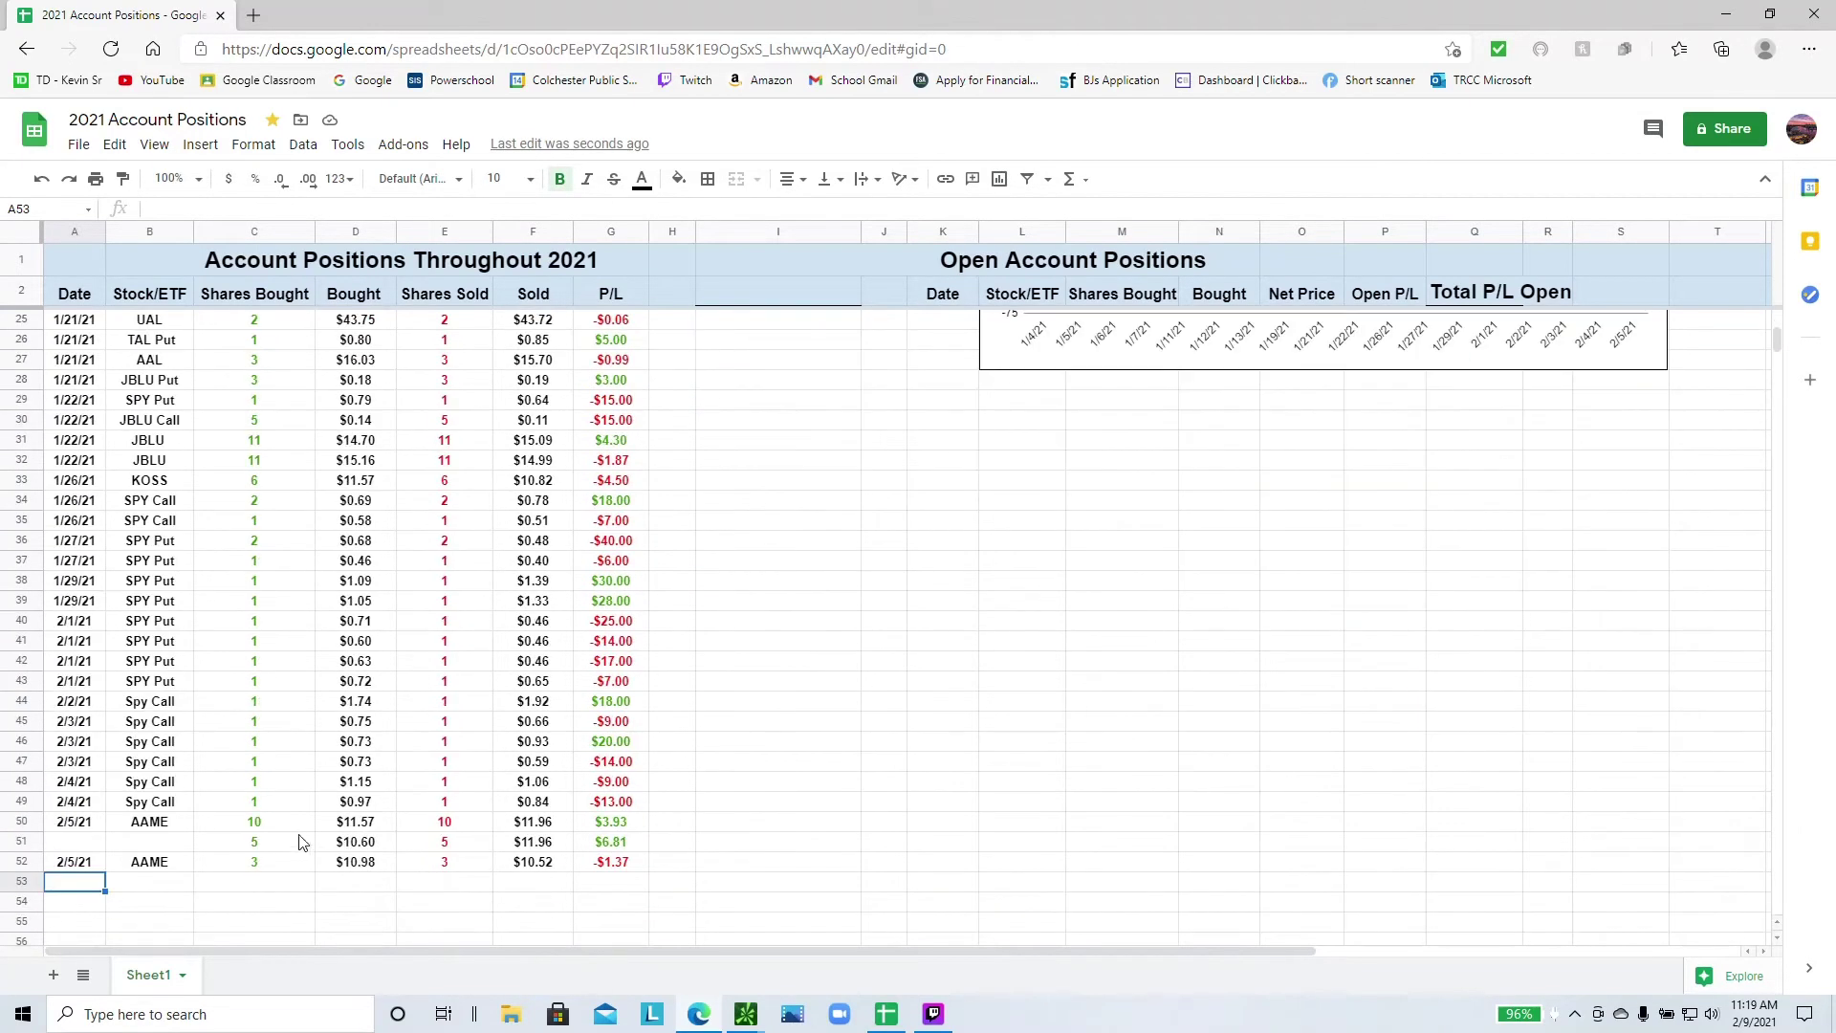
scroll(278, 842, down, 3)
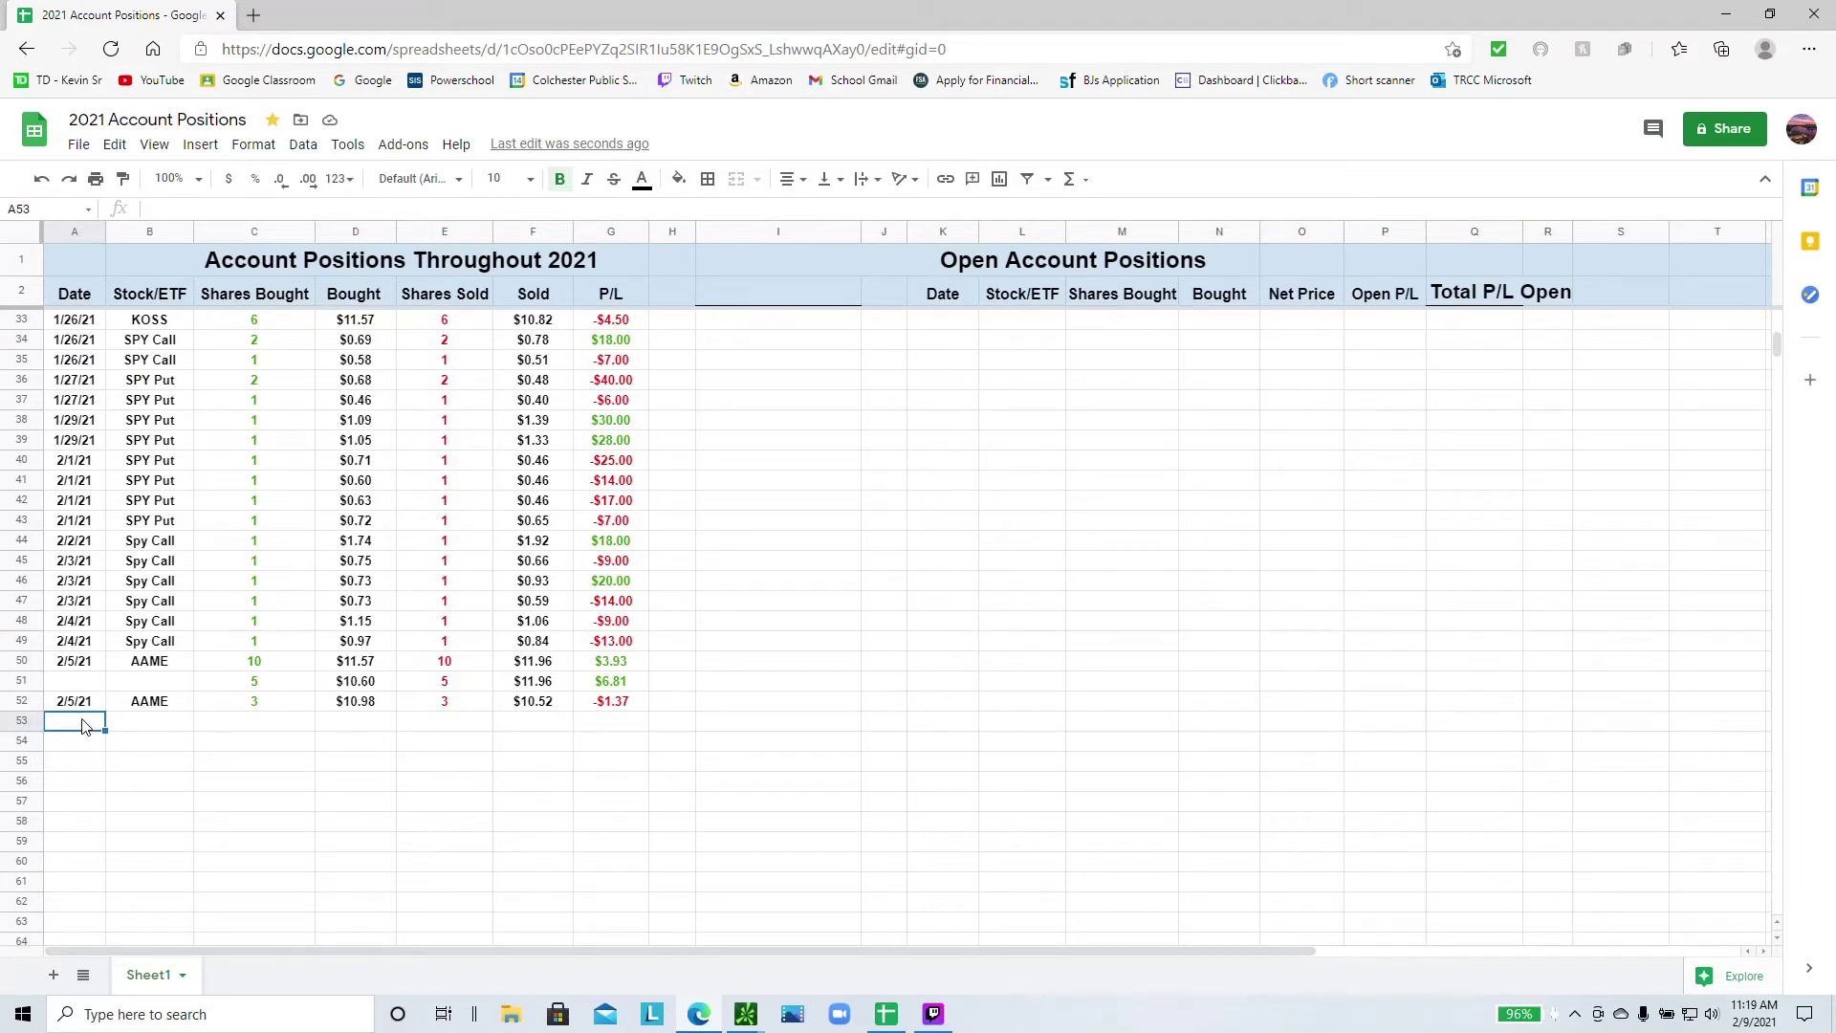
text(2/8/21)
key(Tab)
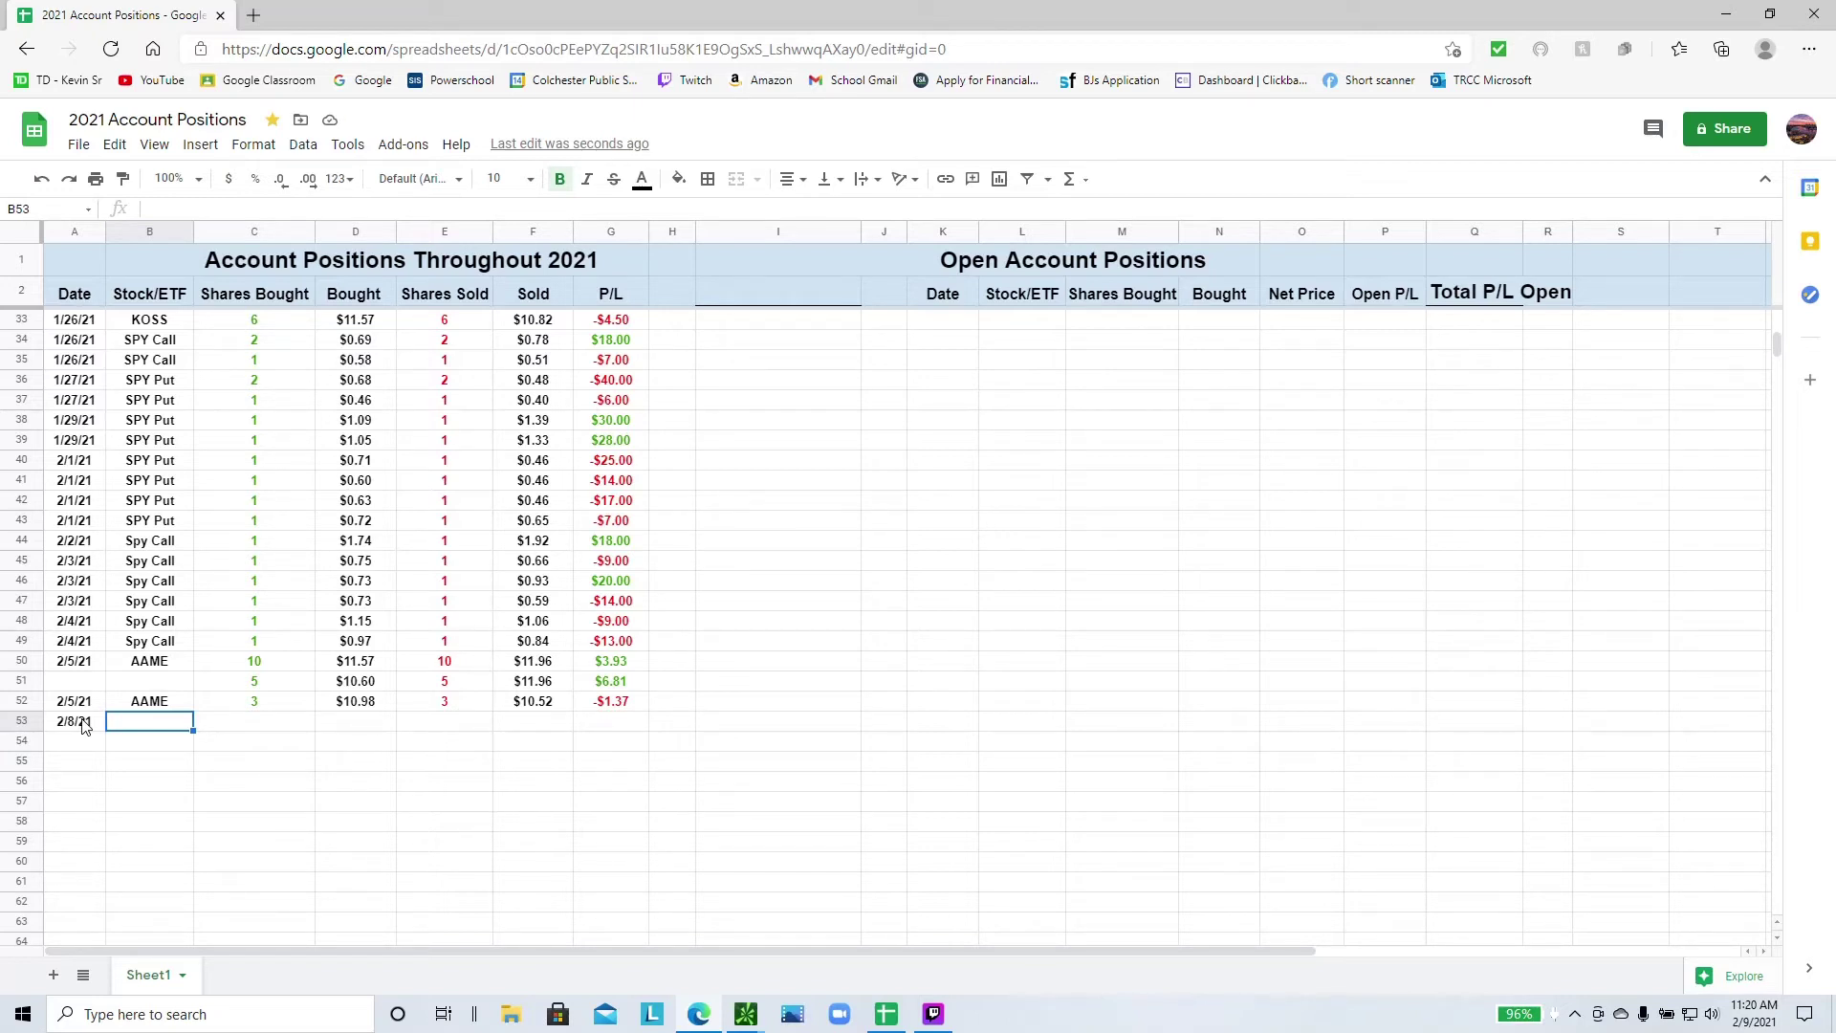
click(73, 725)
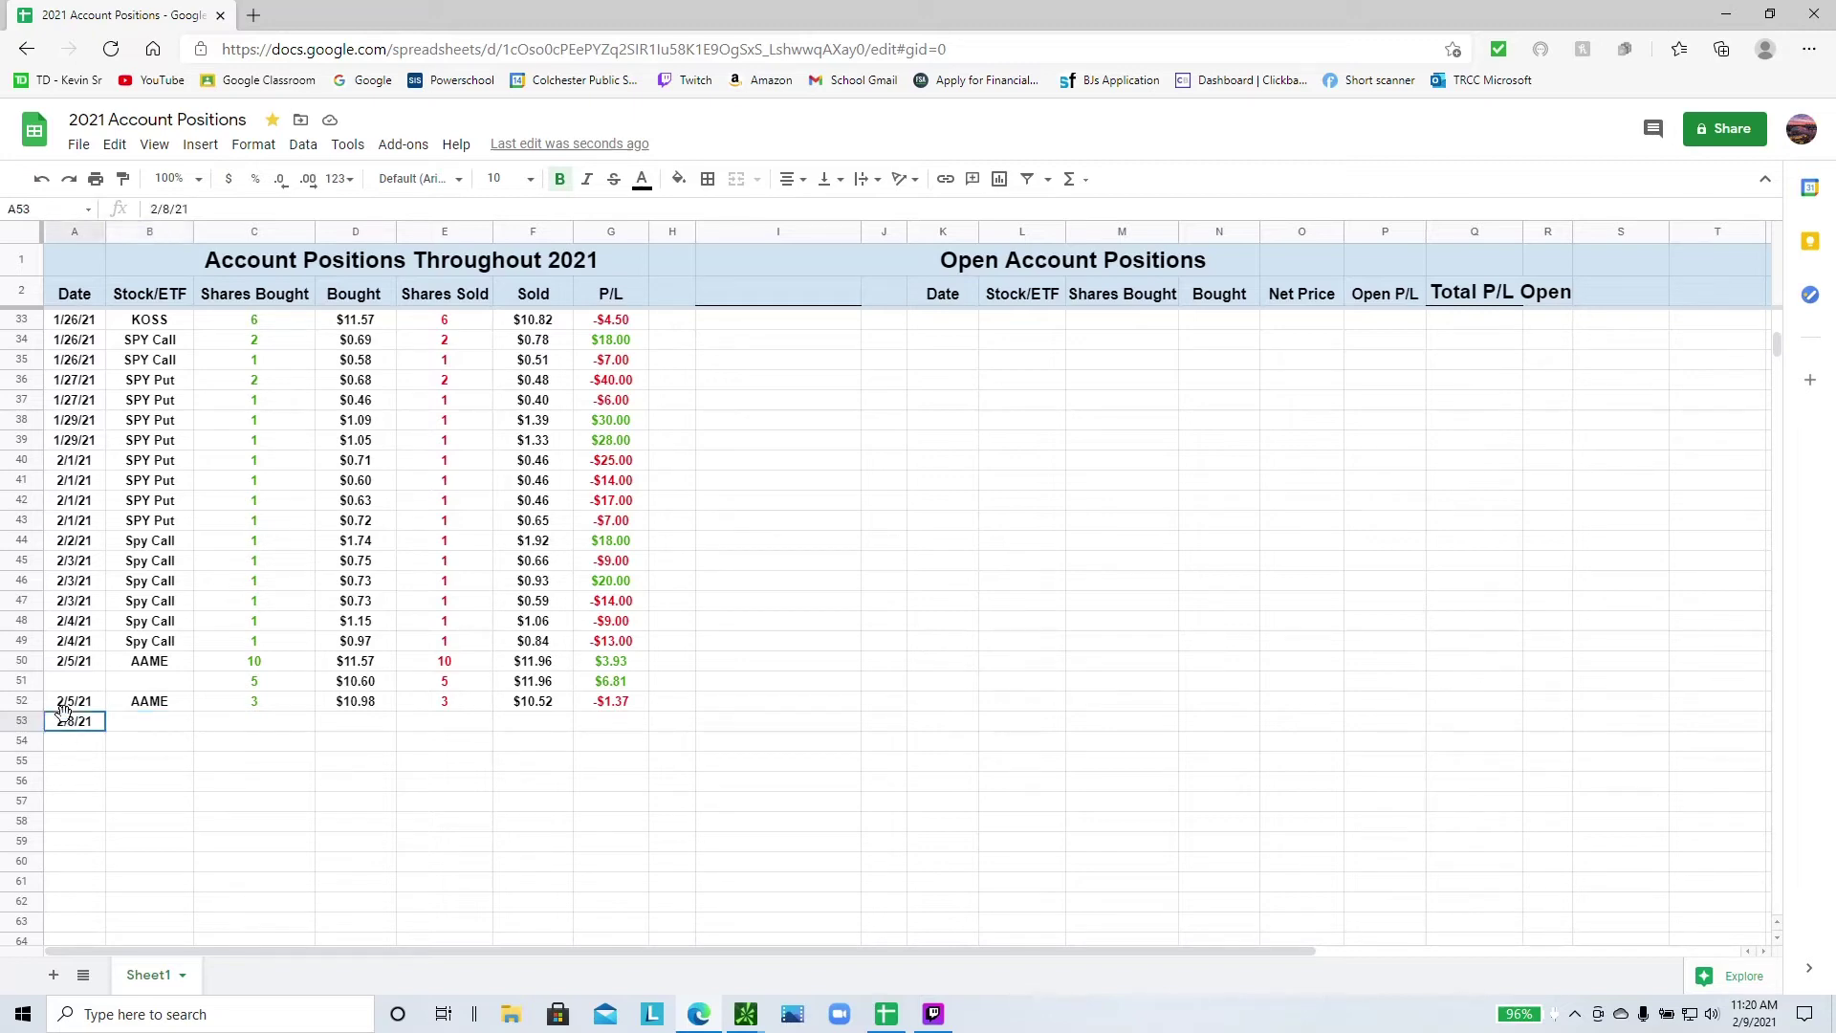
key(Delete)
- Start an entry in row 3 of the Open Account Positions table with the date 2/8/21 and the stock NXTD
scroll(926, 636, up, 3)
scroll(926, 636, up, 6)
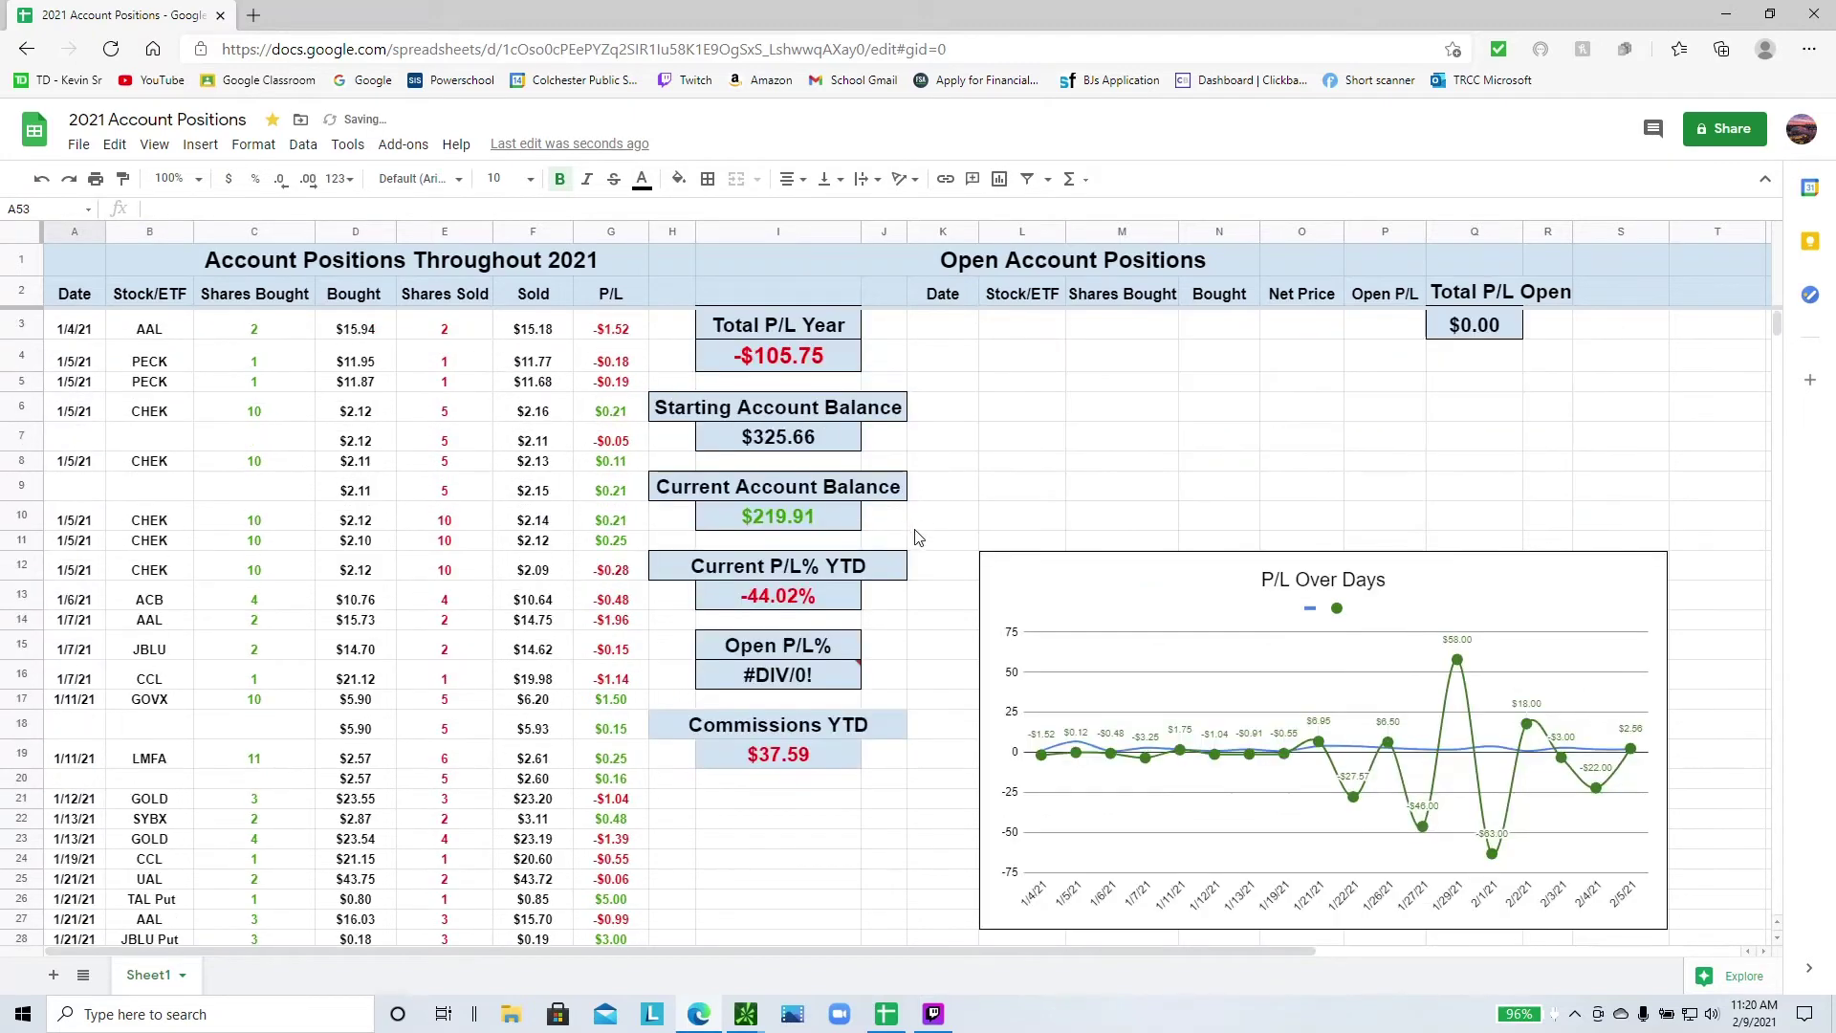
click(949, 326)
text(2/8/21)
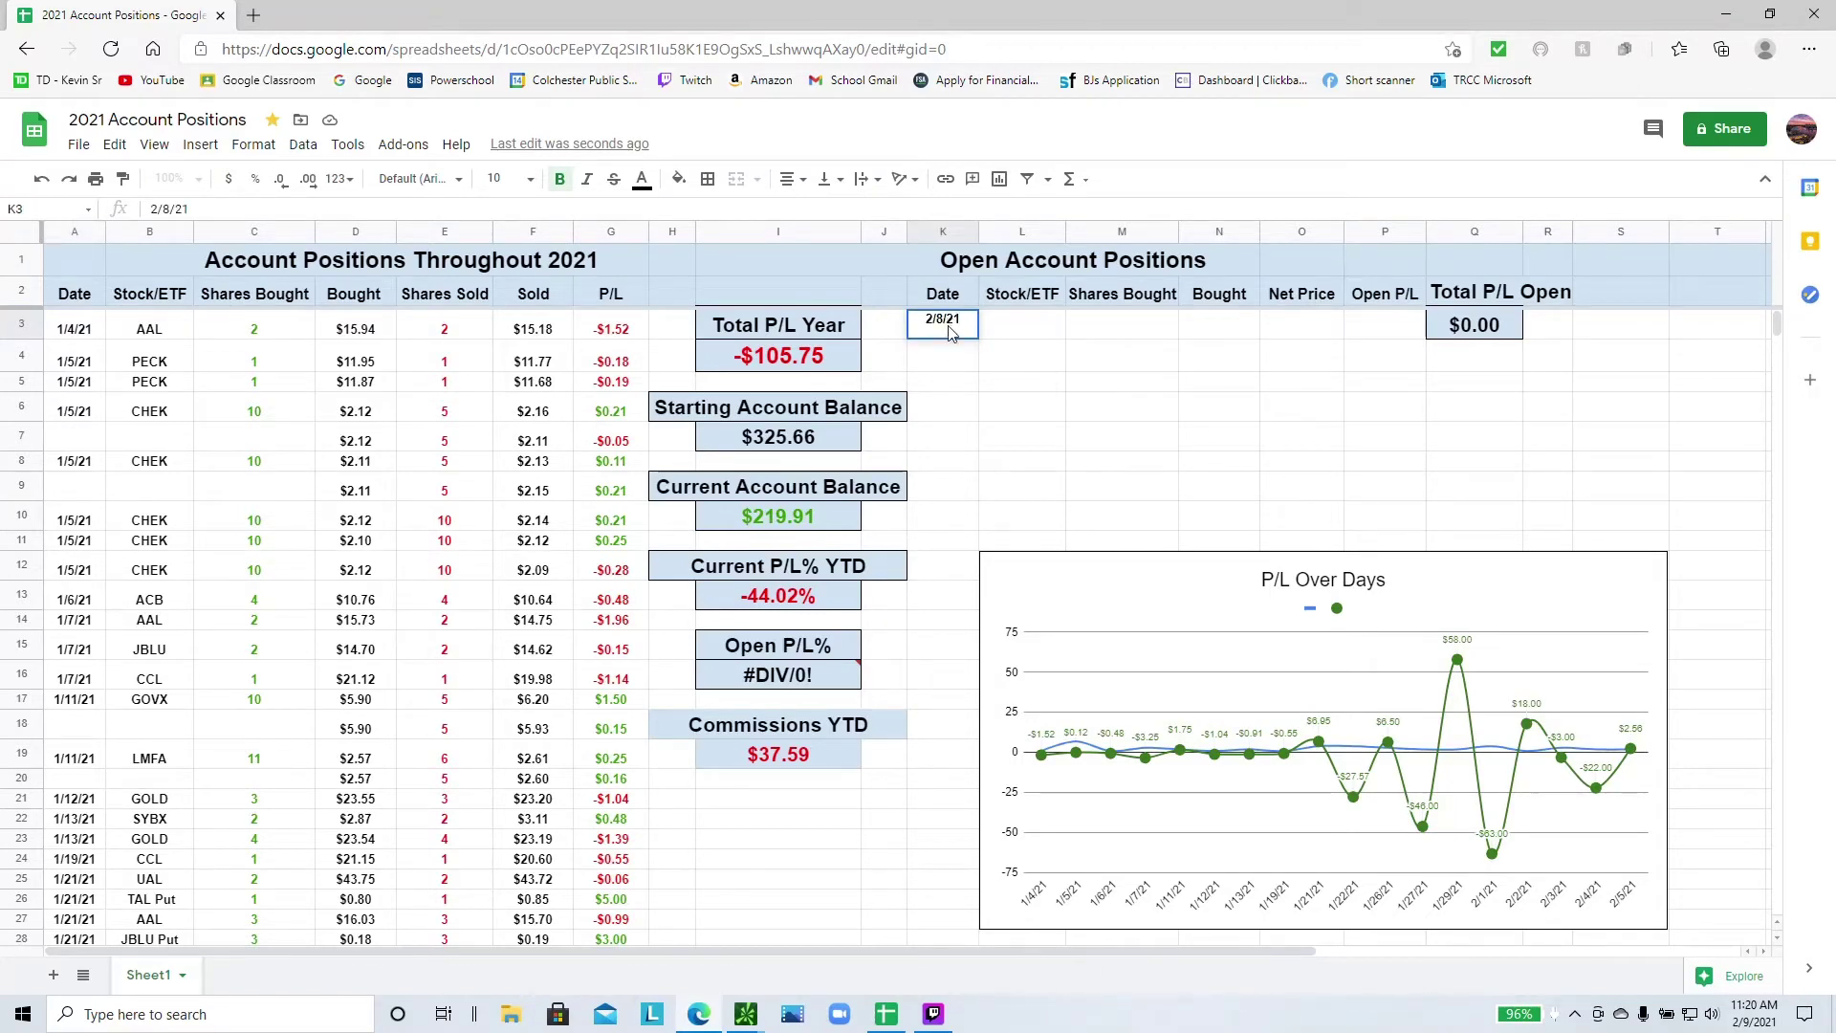
key(Tab)
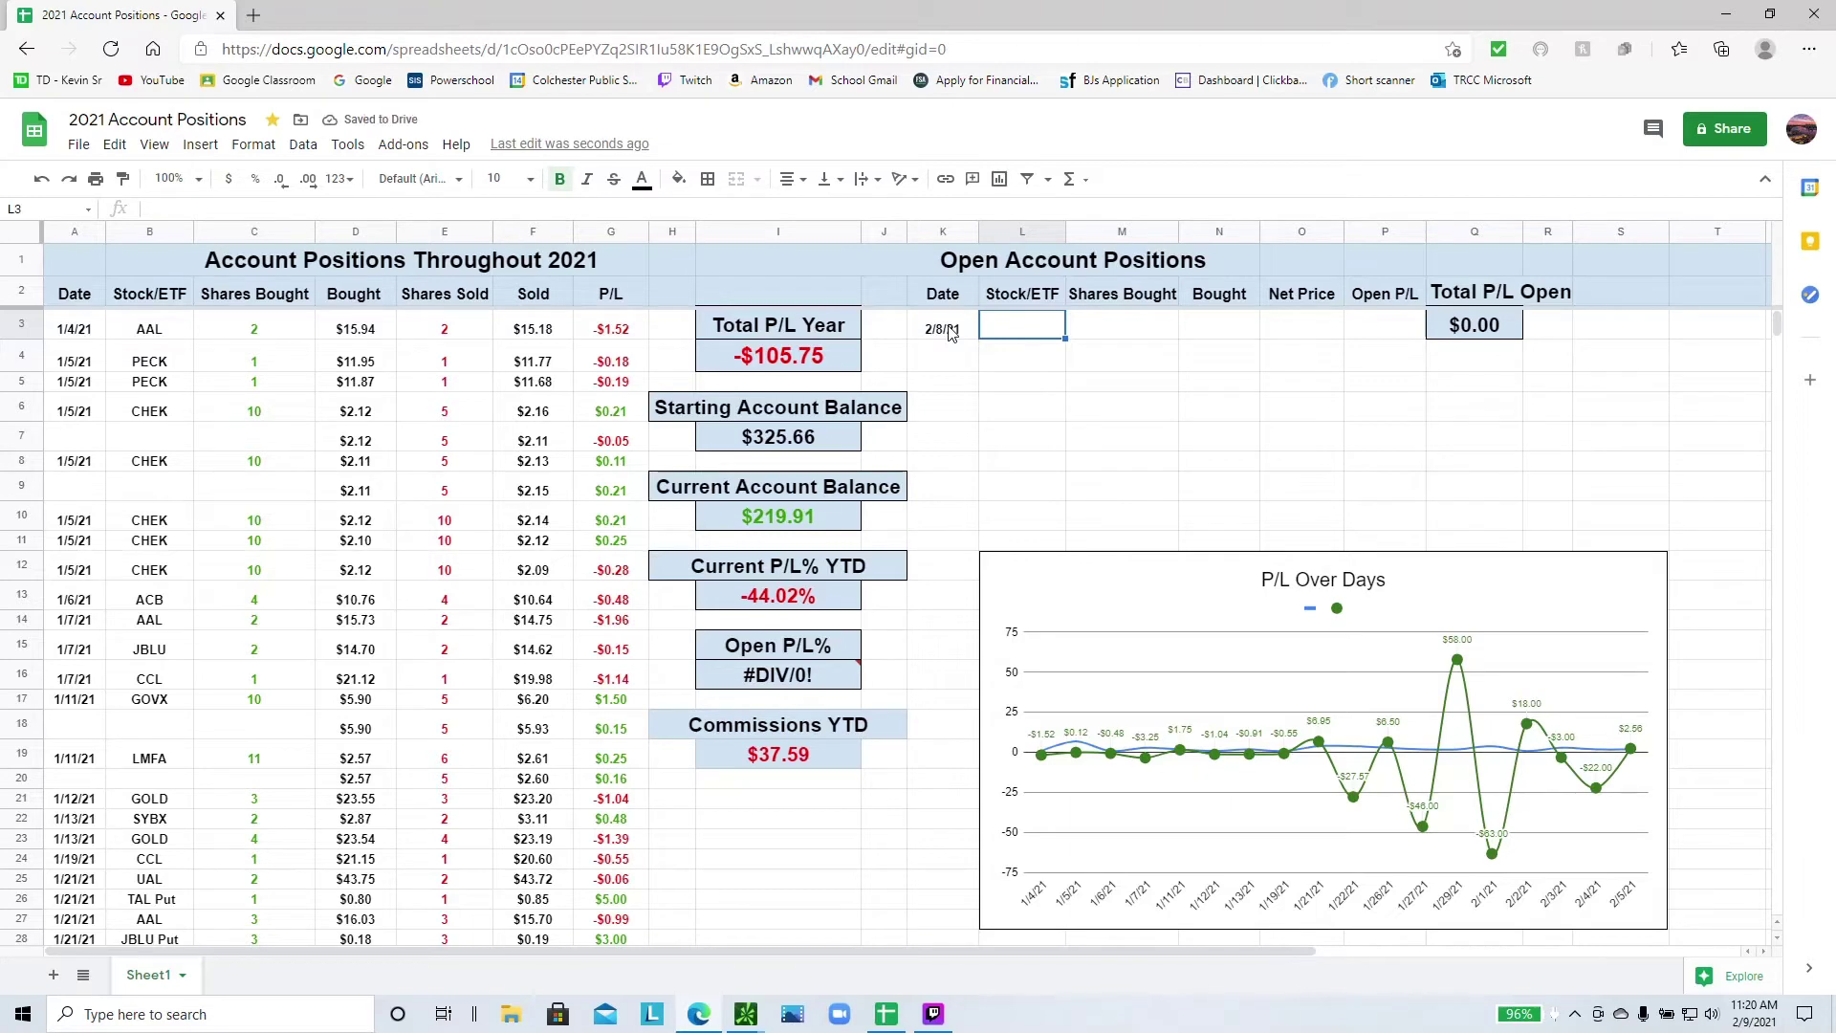
click(950, 328)
key(Delete)
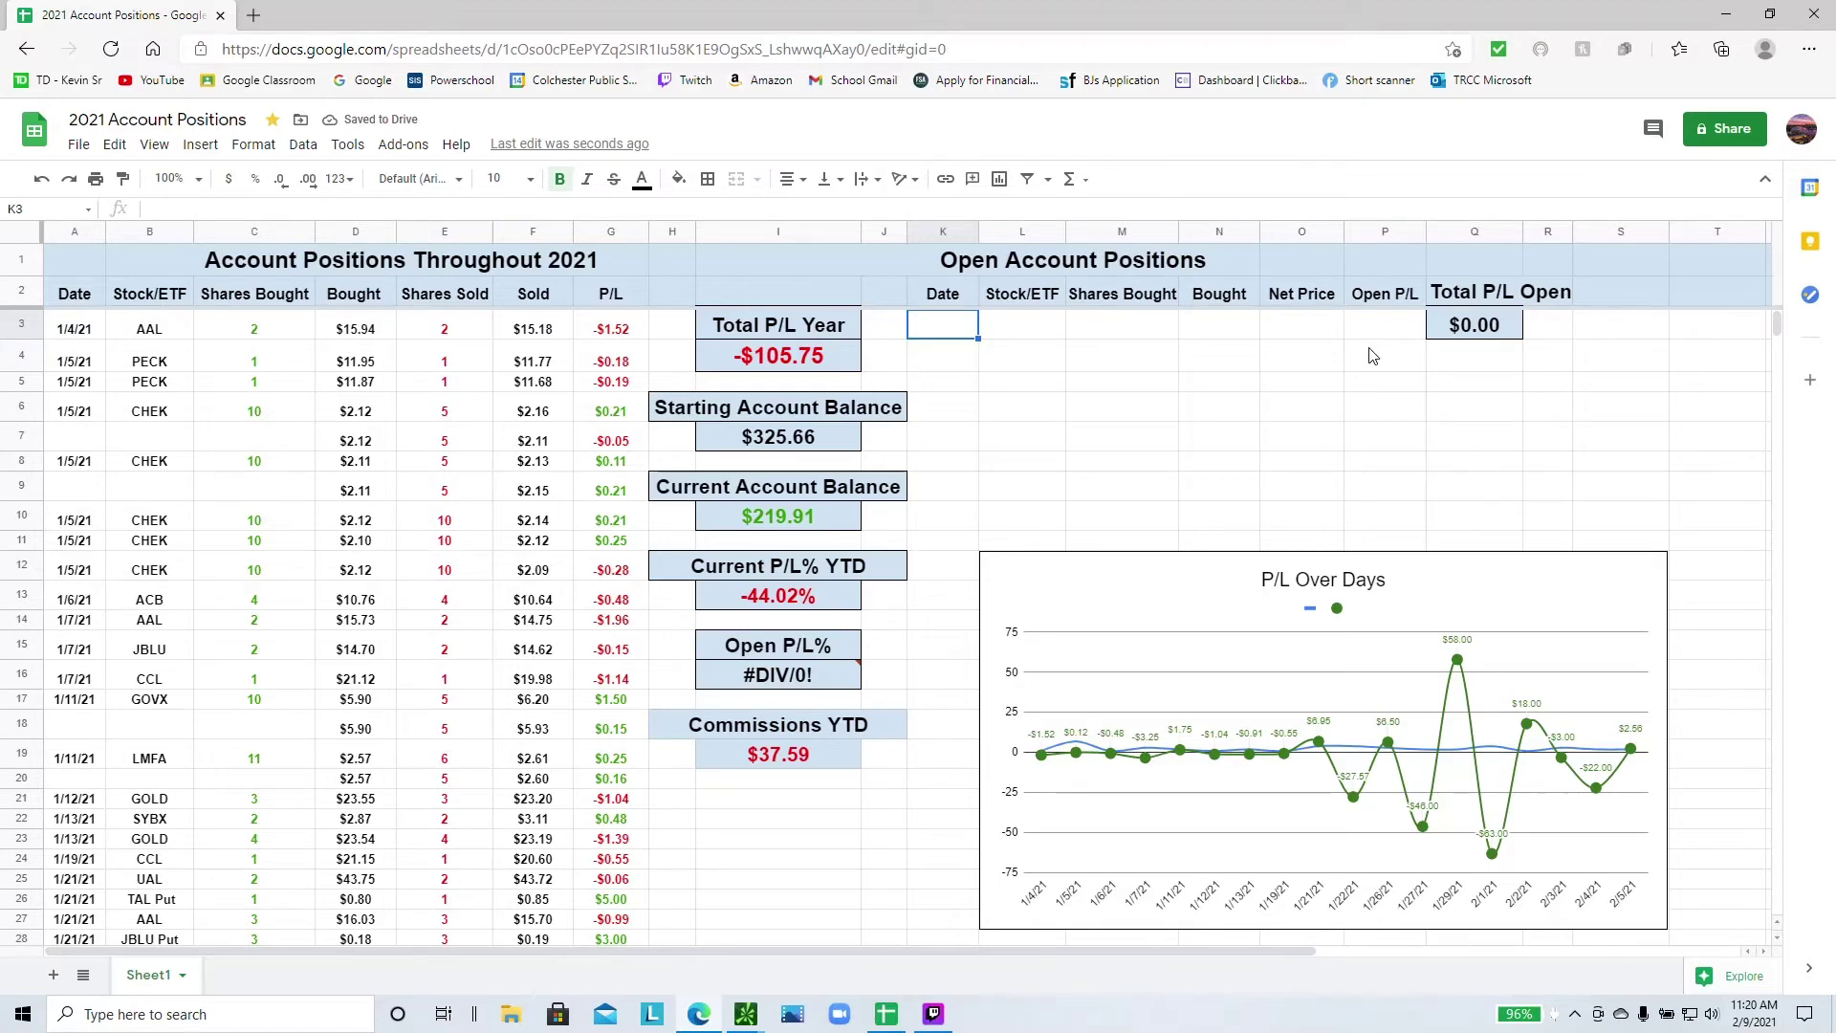
text(2/8/21')
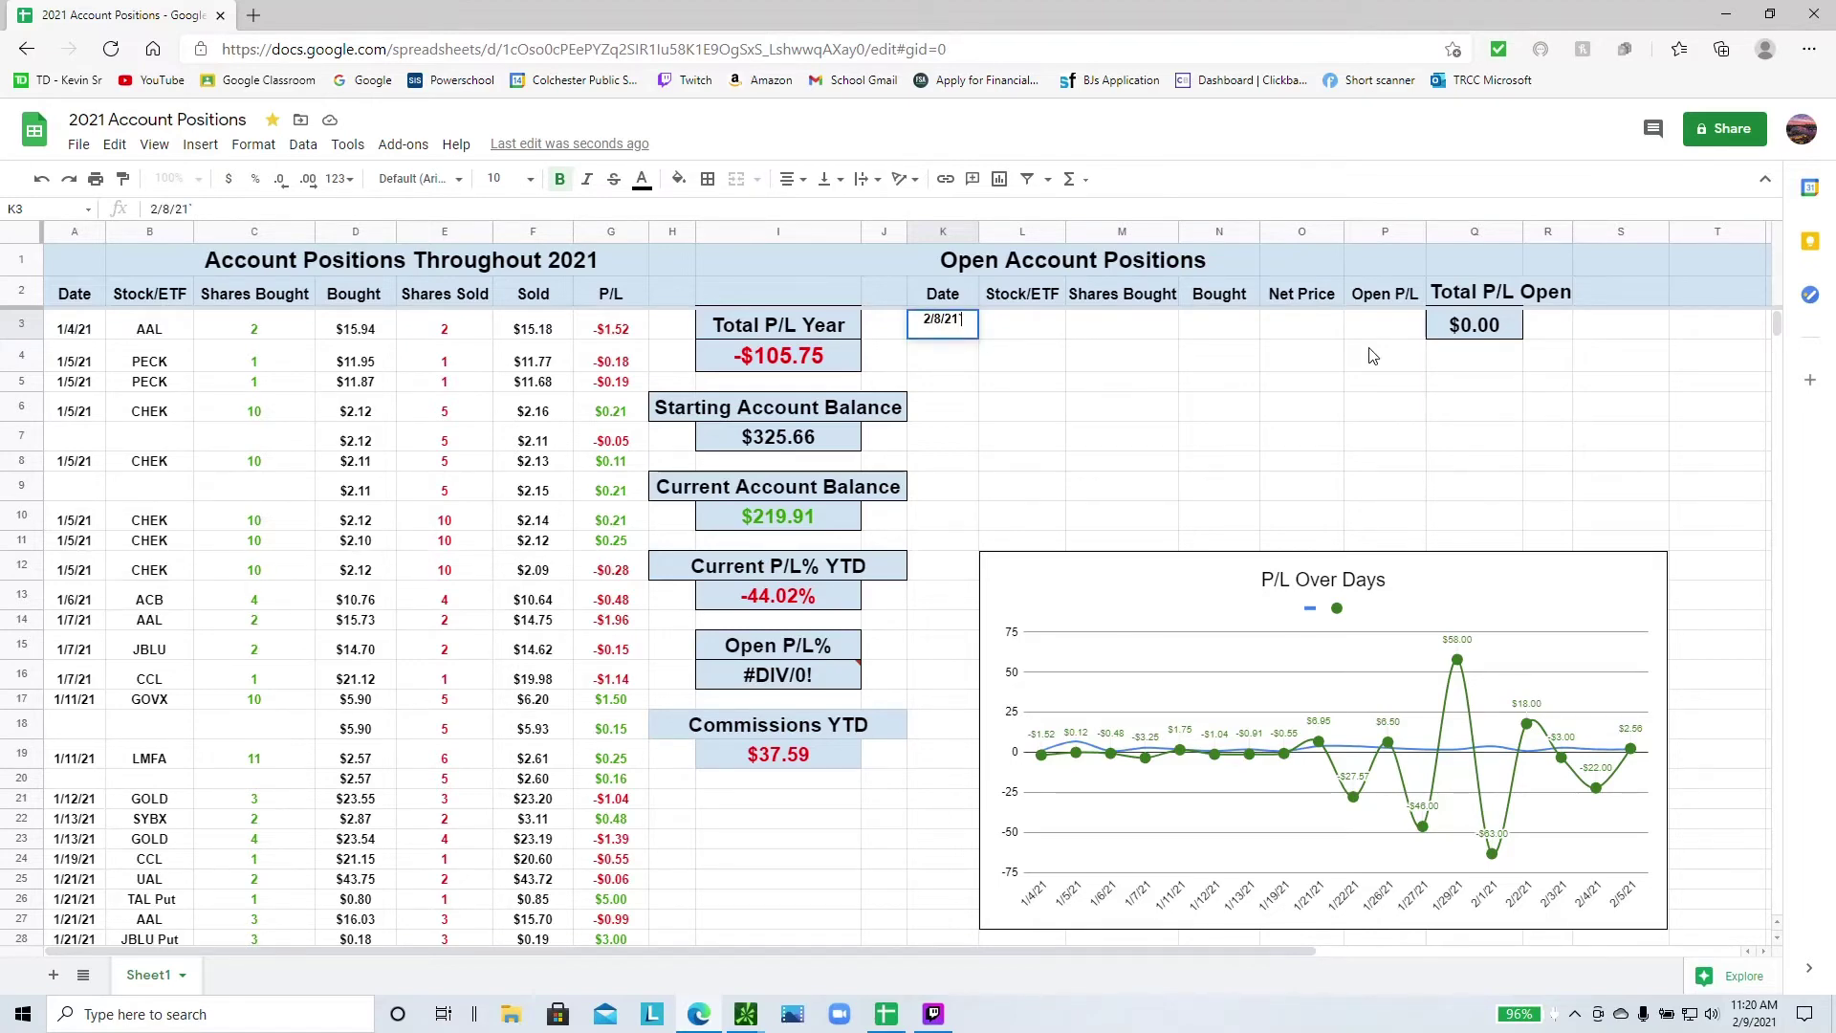
key(BackSpace)
key(Tab)
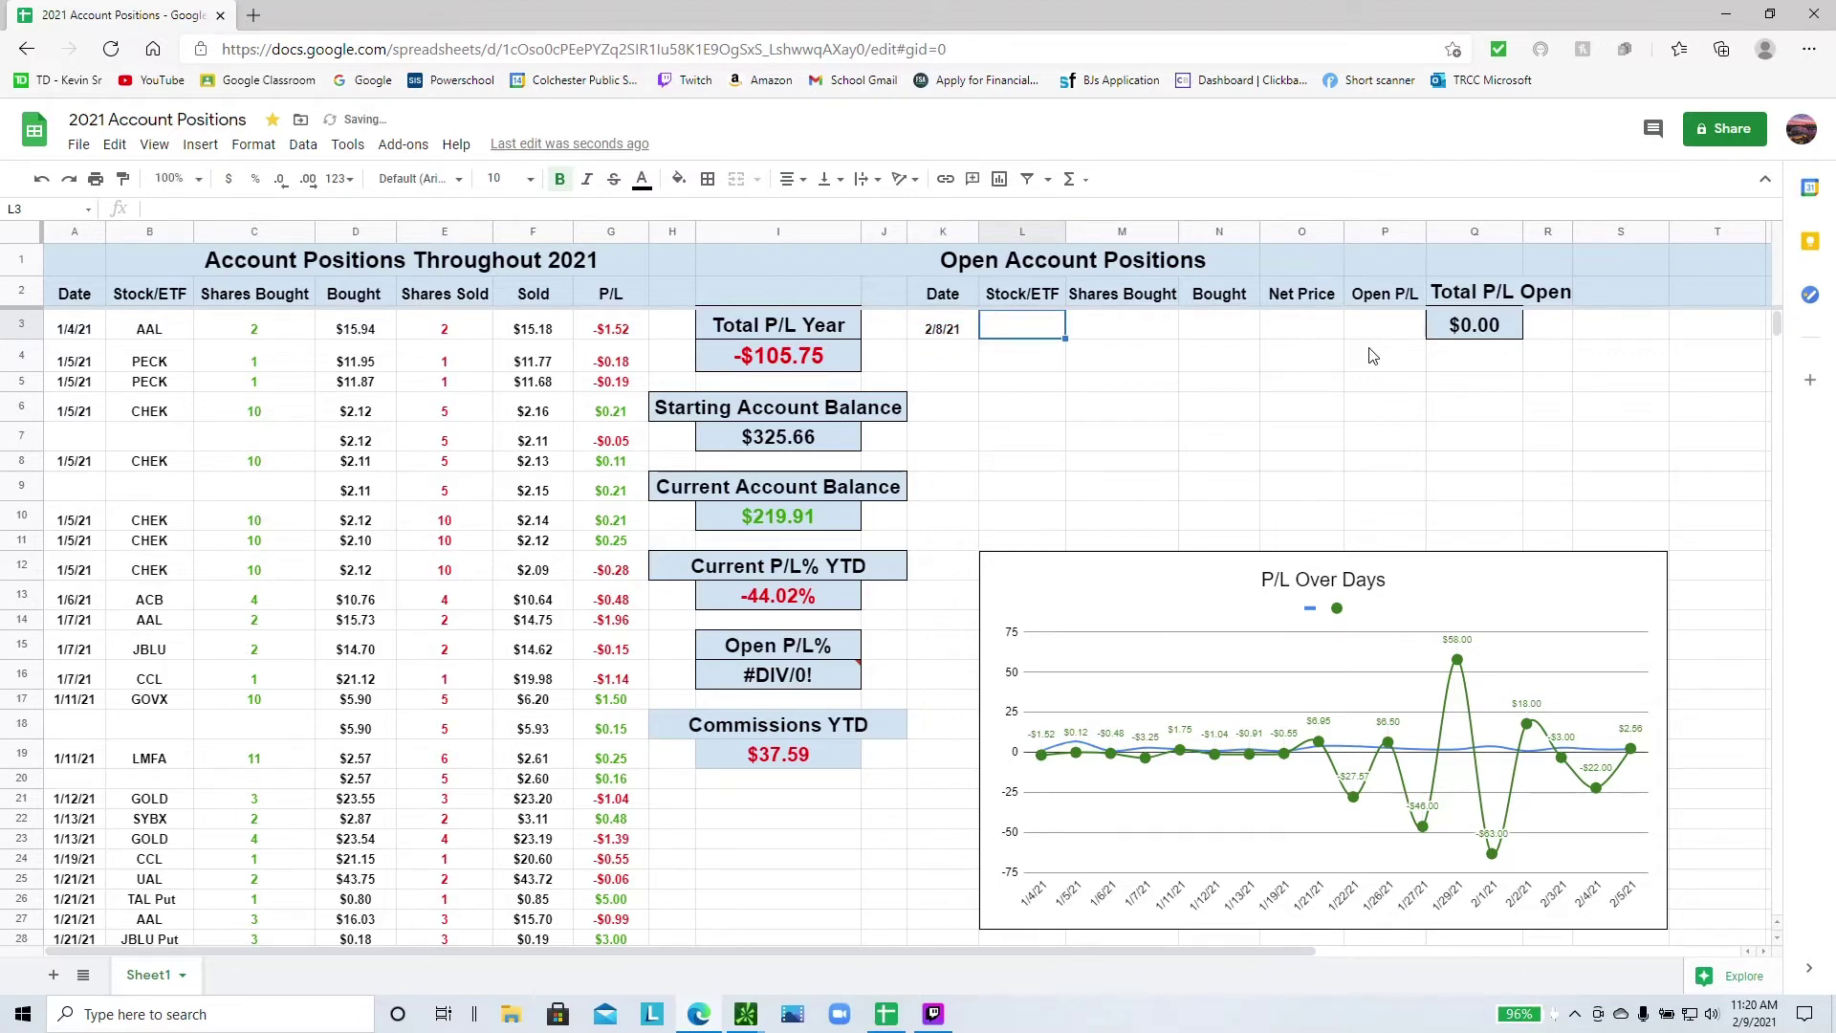
text(NXTD)
key(Tab)
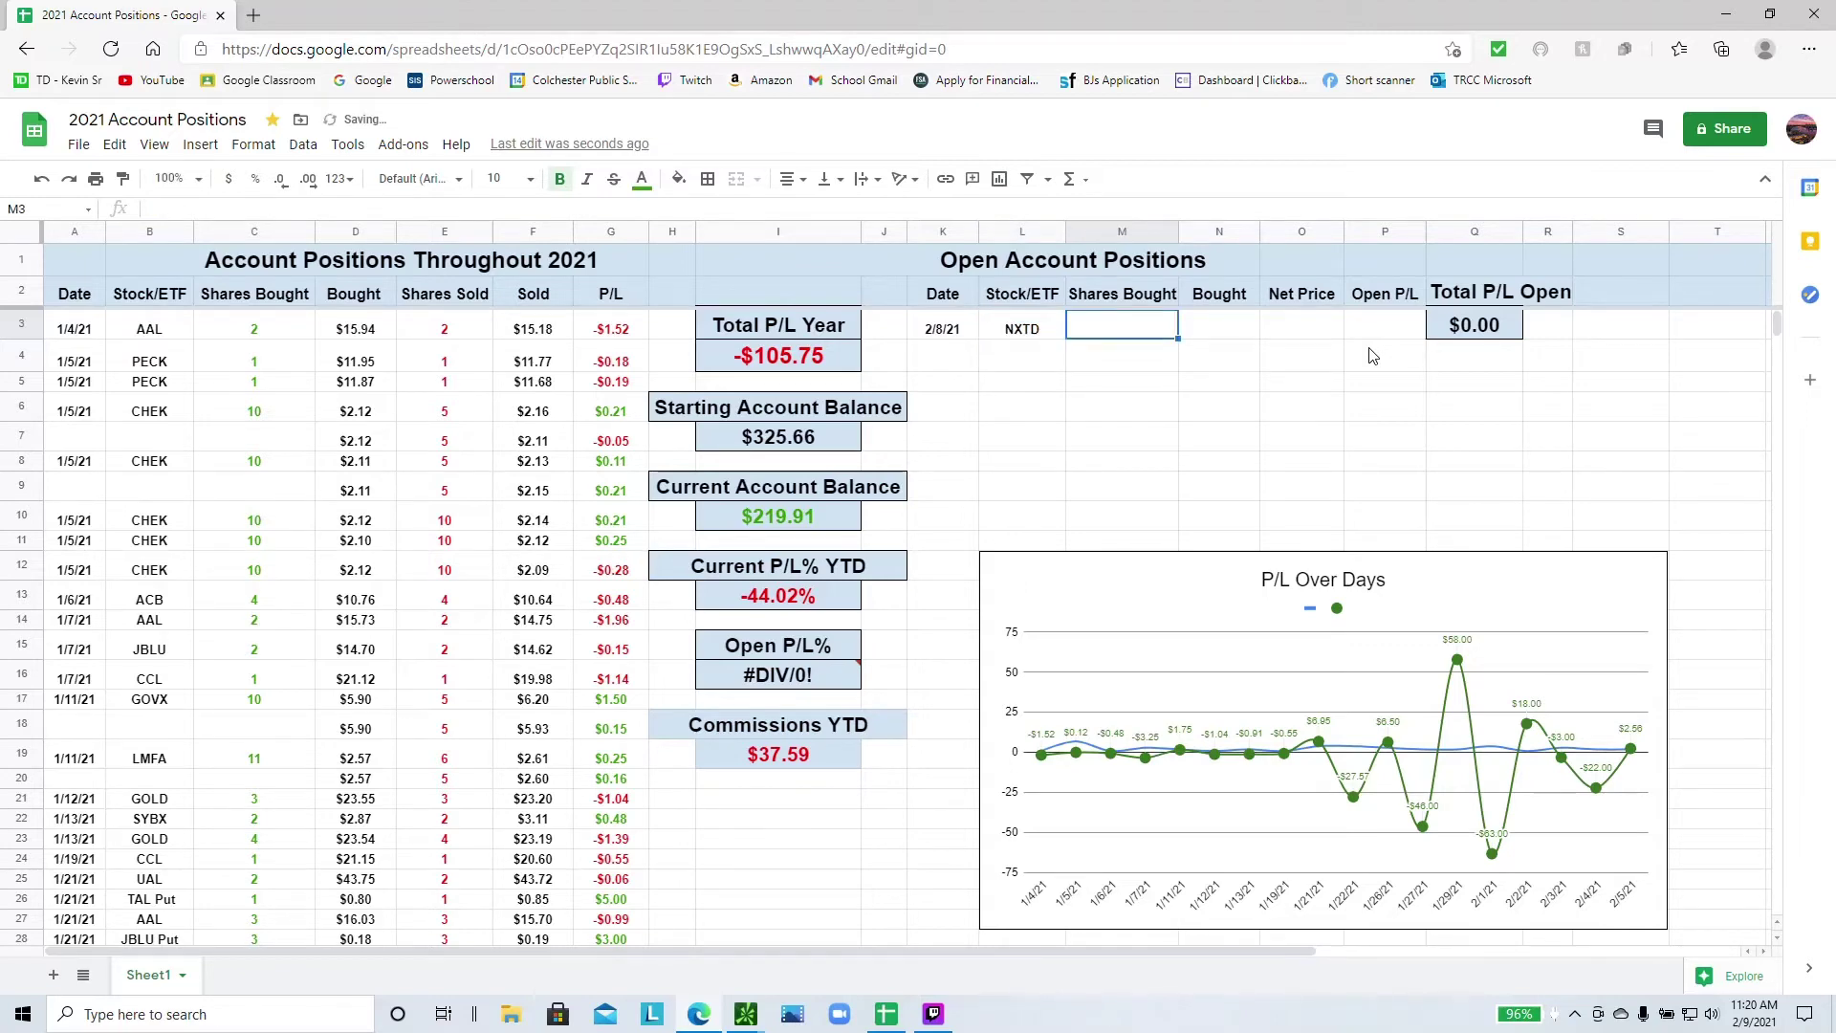
- Fill in the NXTD open position with 2 shares bought at 1.52 and a net price of 2.13
text(2)
key(Tab)
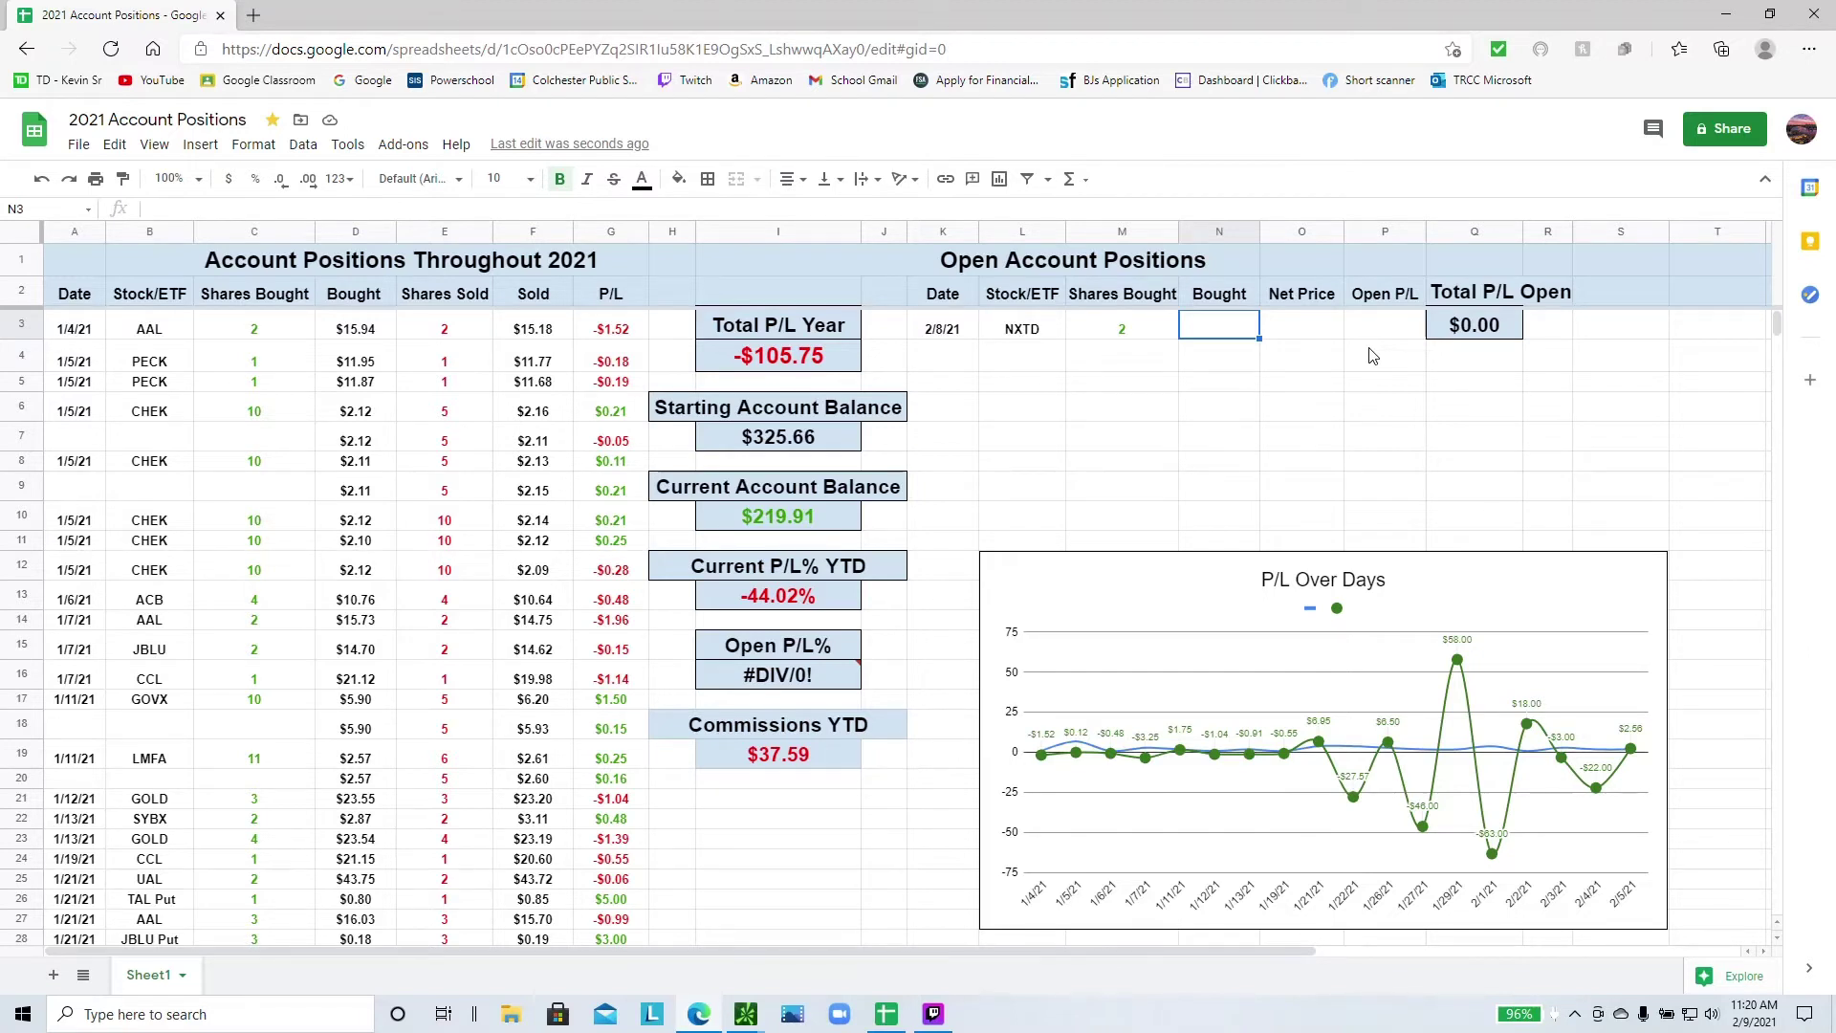
text(1.52)
key(Tab)
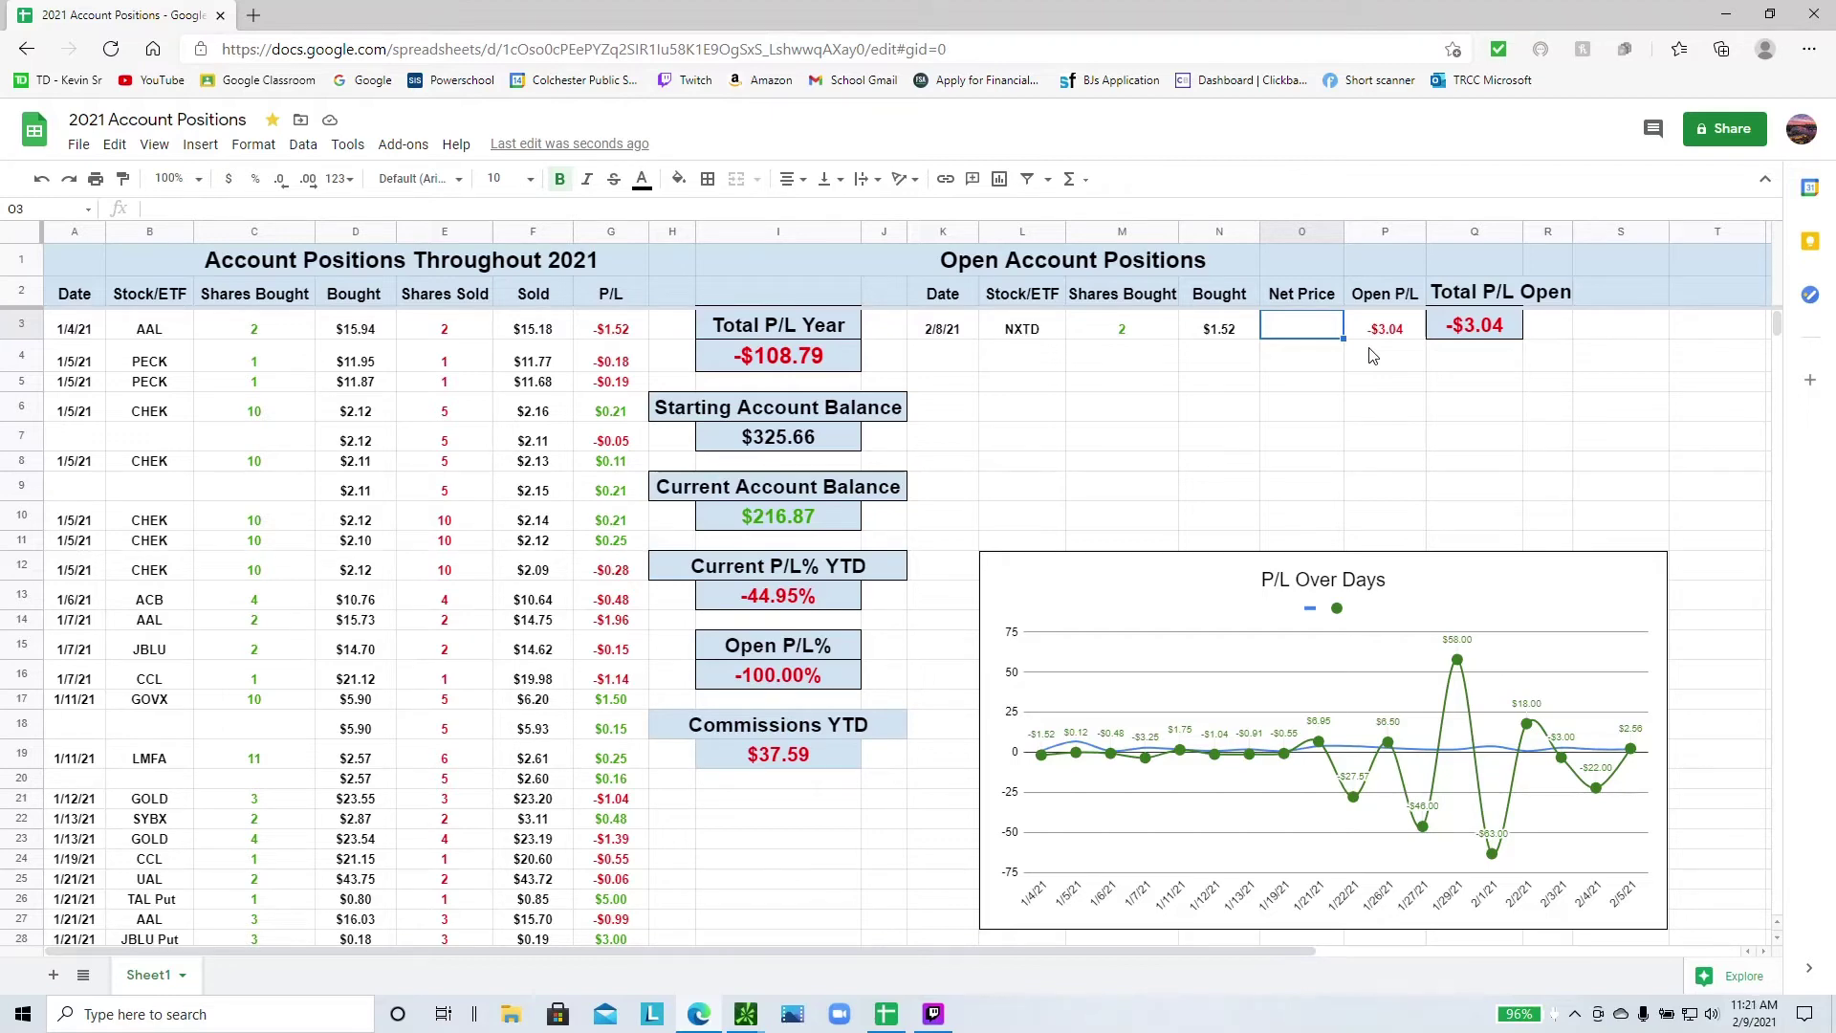
text(2.13)
key(Return)
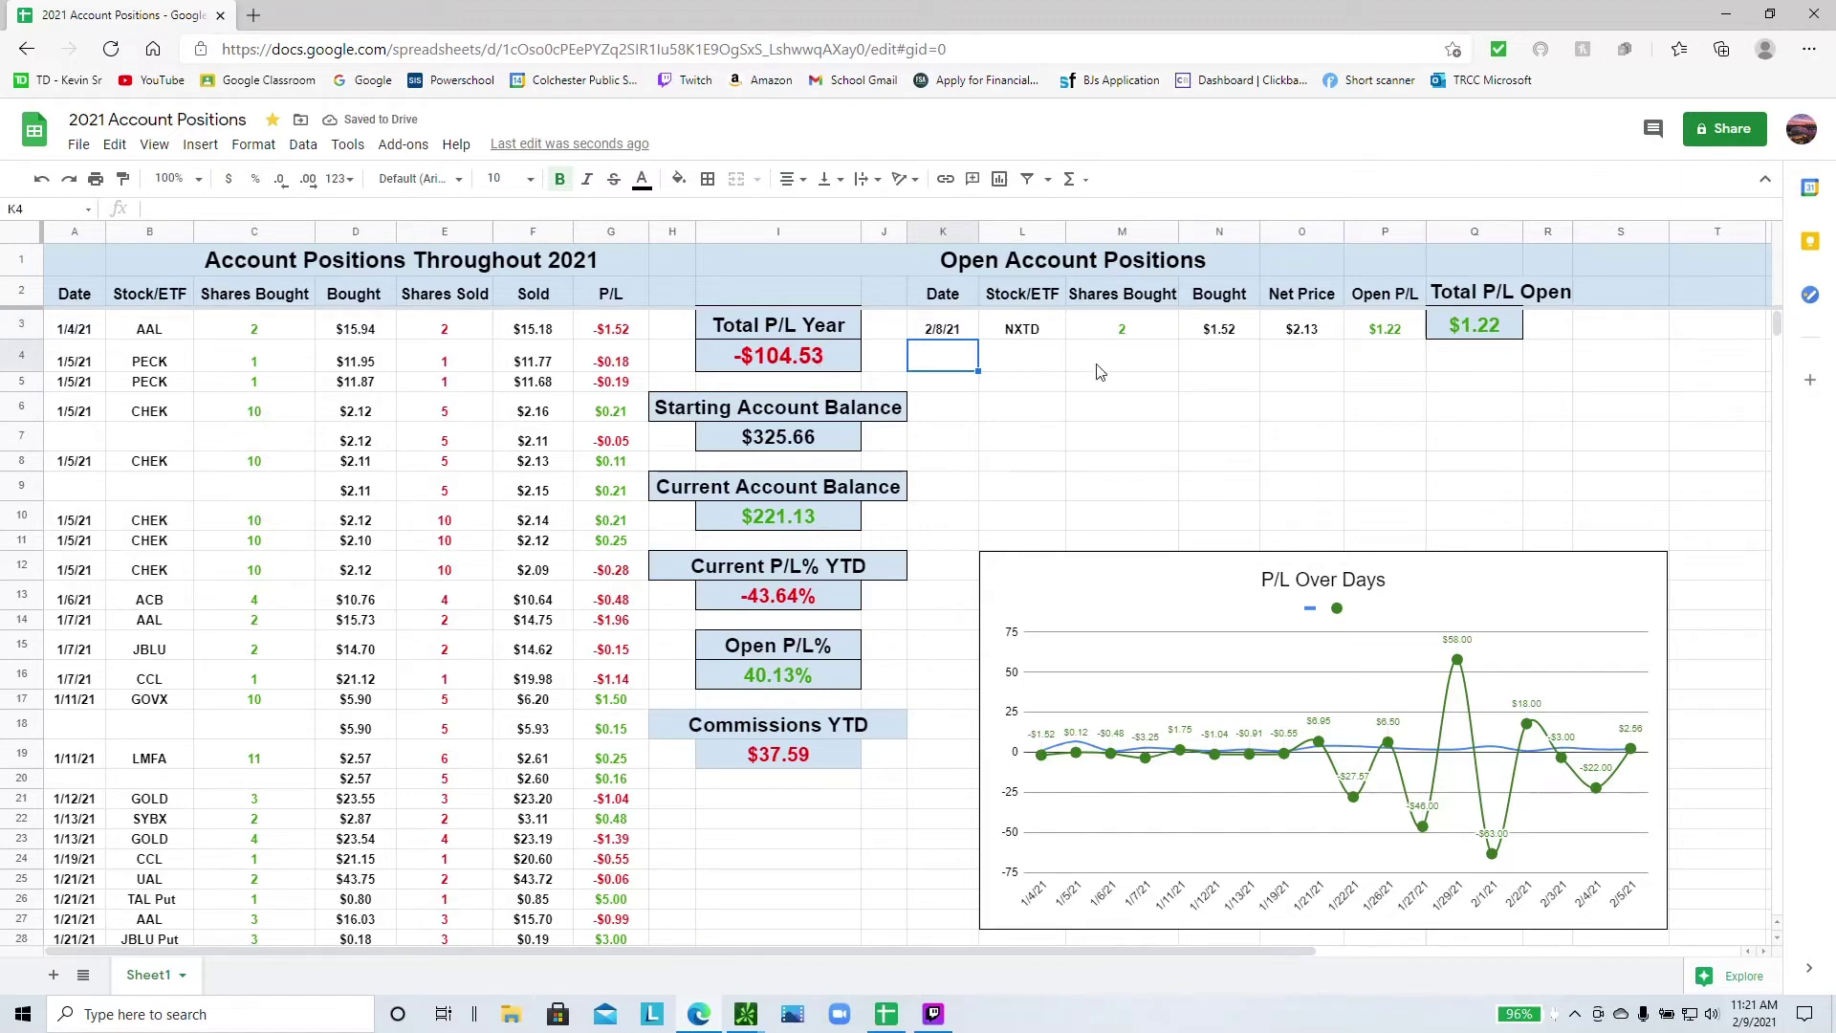
- Try a net price of $5.00 for the NXTD open position
double_click(1312, 328)
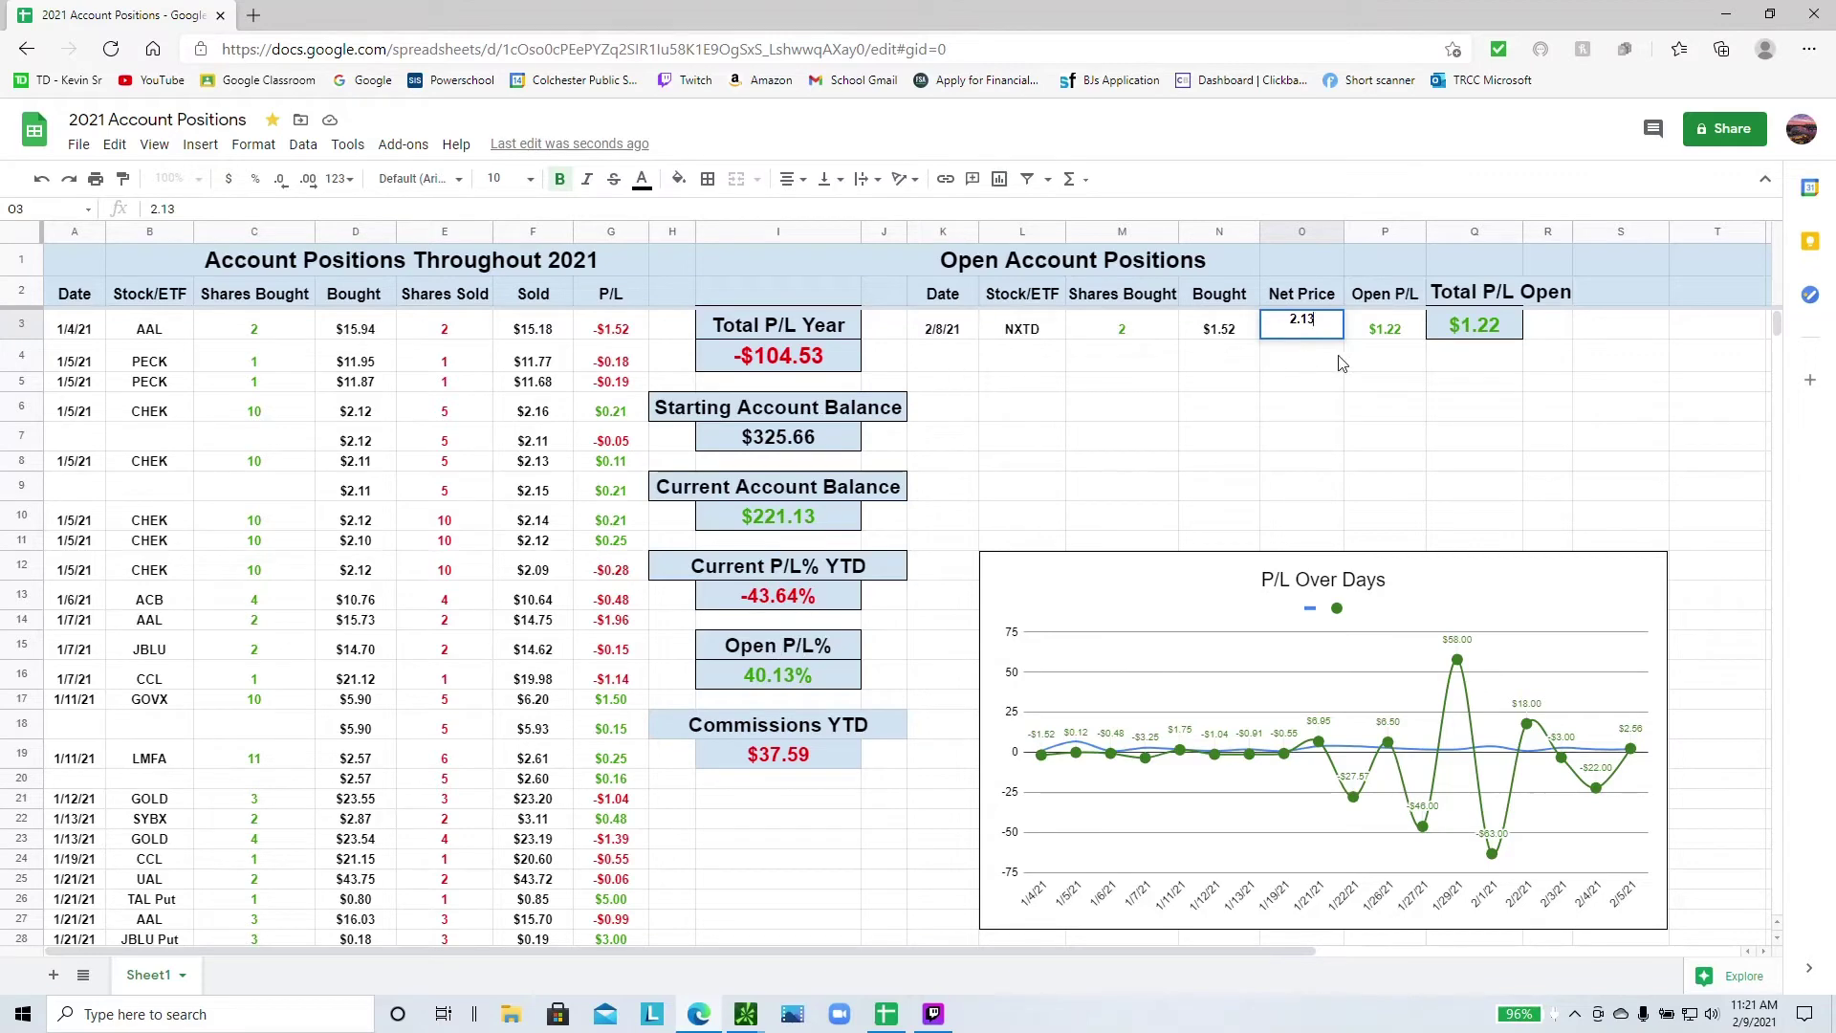
key(BackSpace)
key(BackSpace)
key(BackSpace)
key(BackSpace)
key(Return)
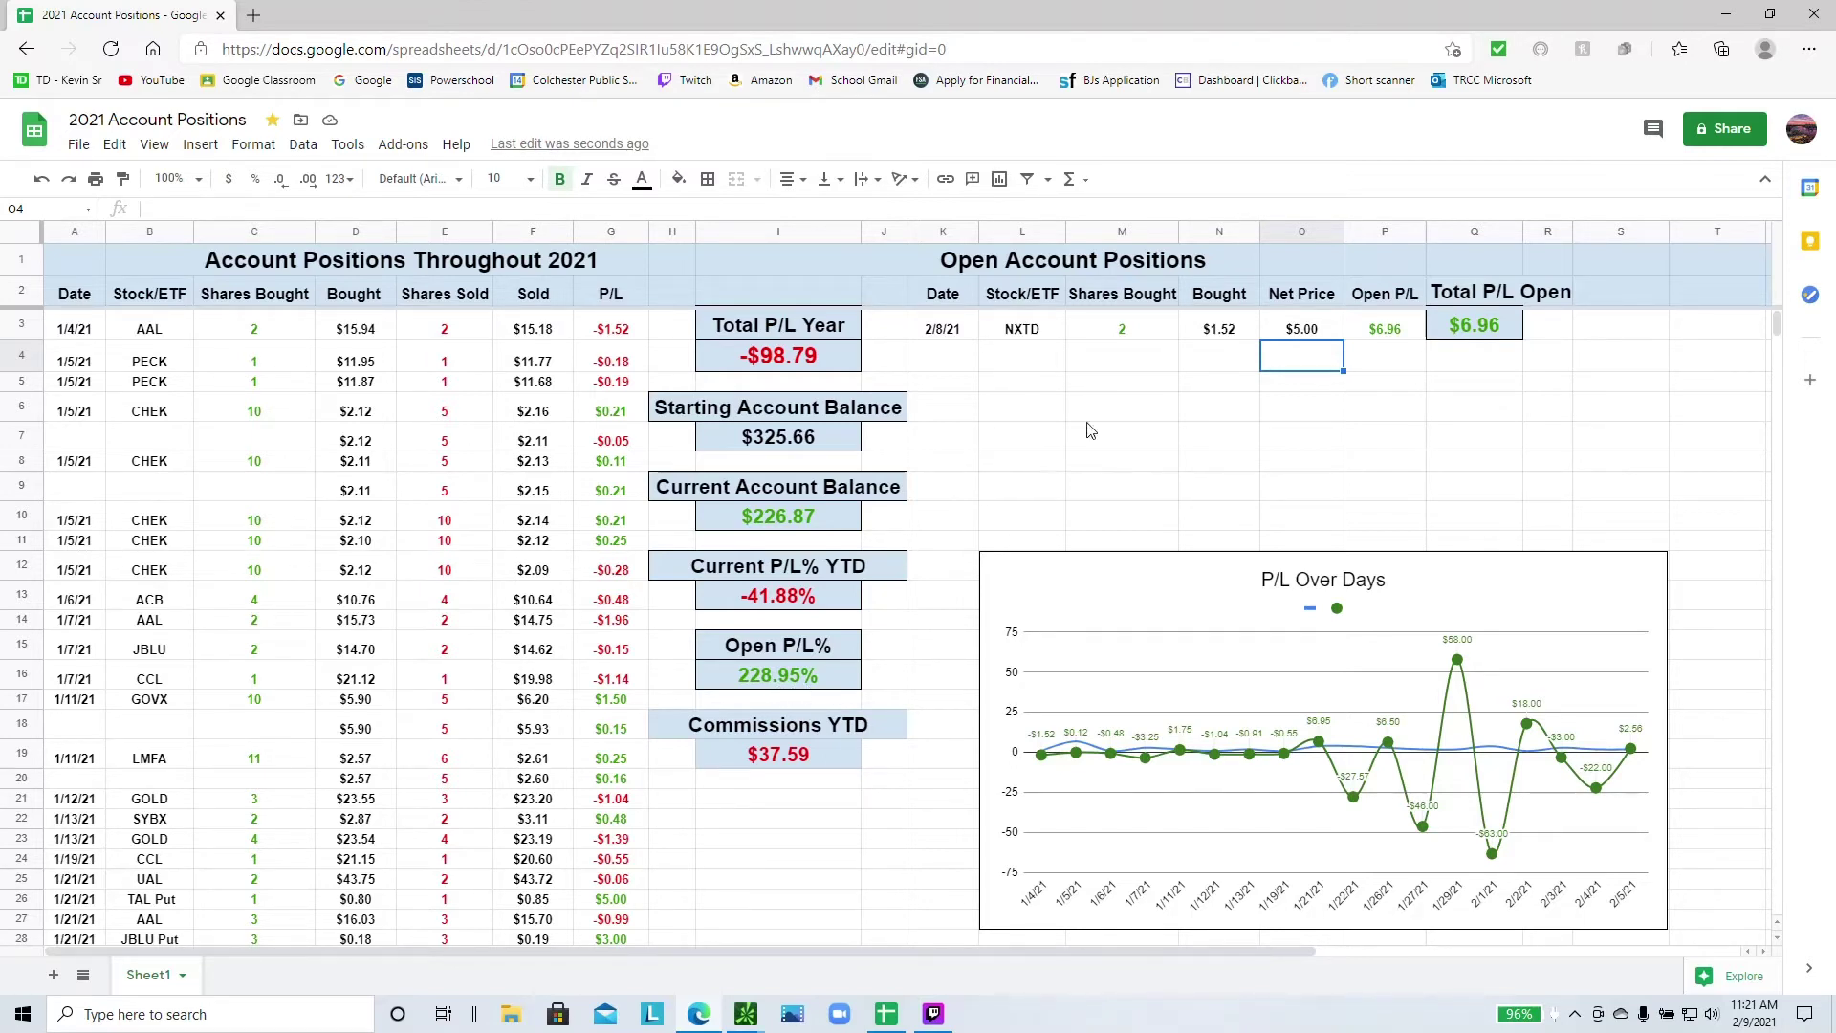
- Set the net price of the NXTD open position to 2.14
click(1310, 332)
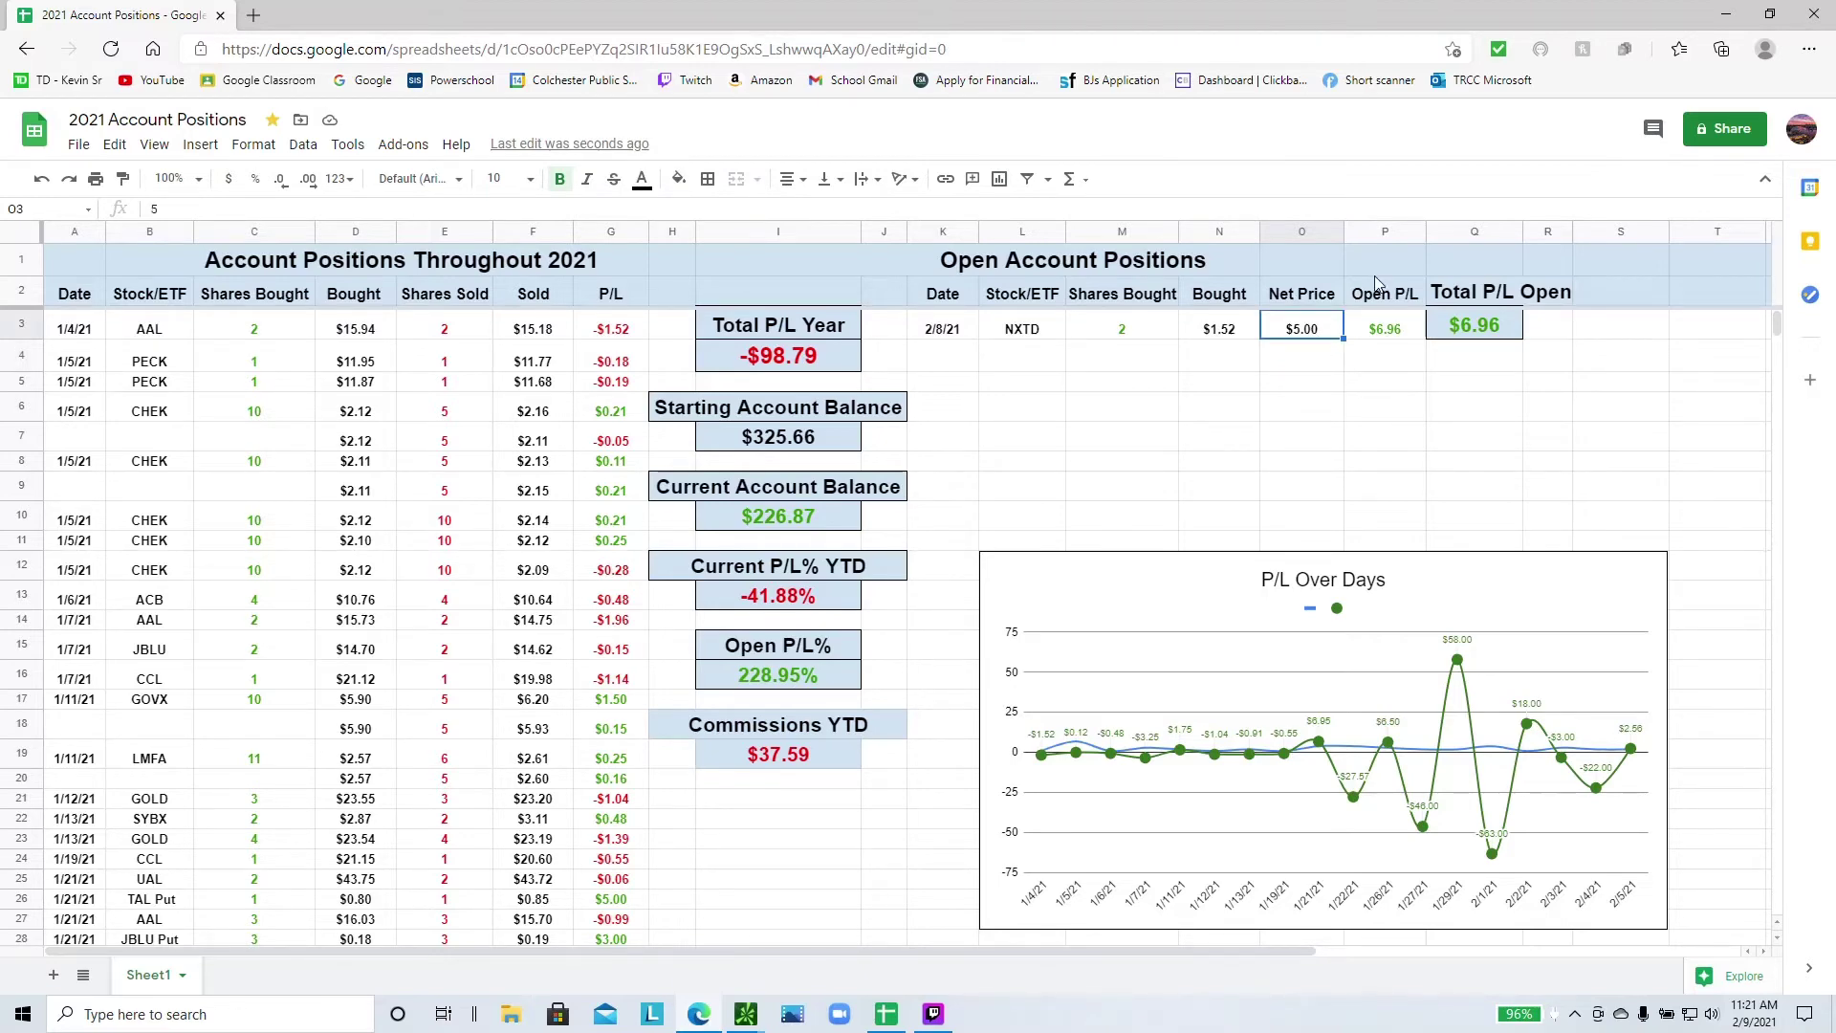
text(2.14)
key(Return)
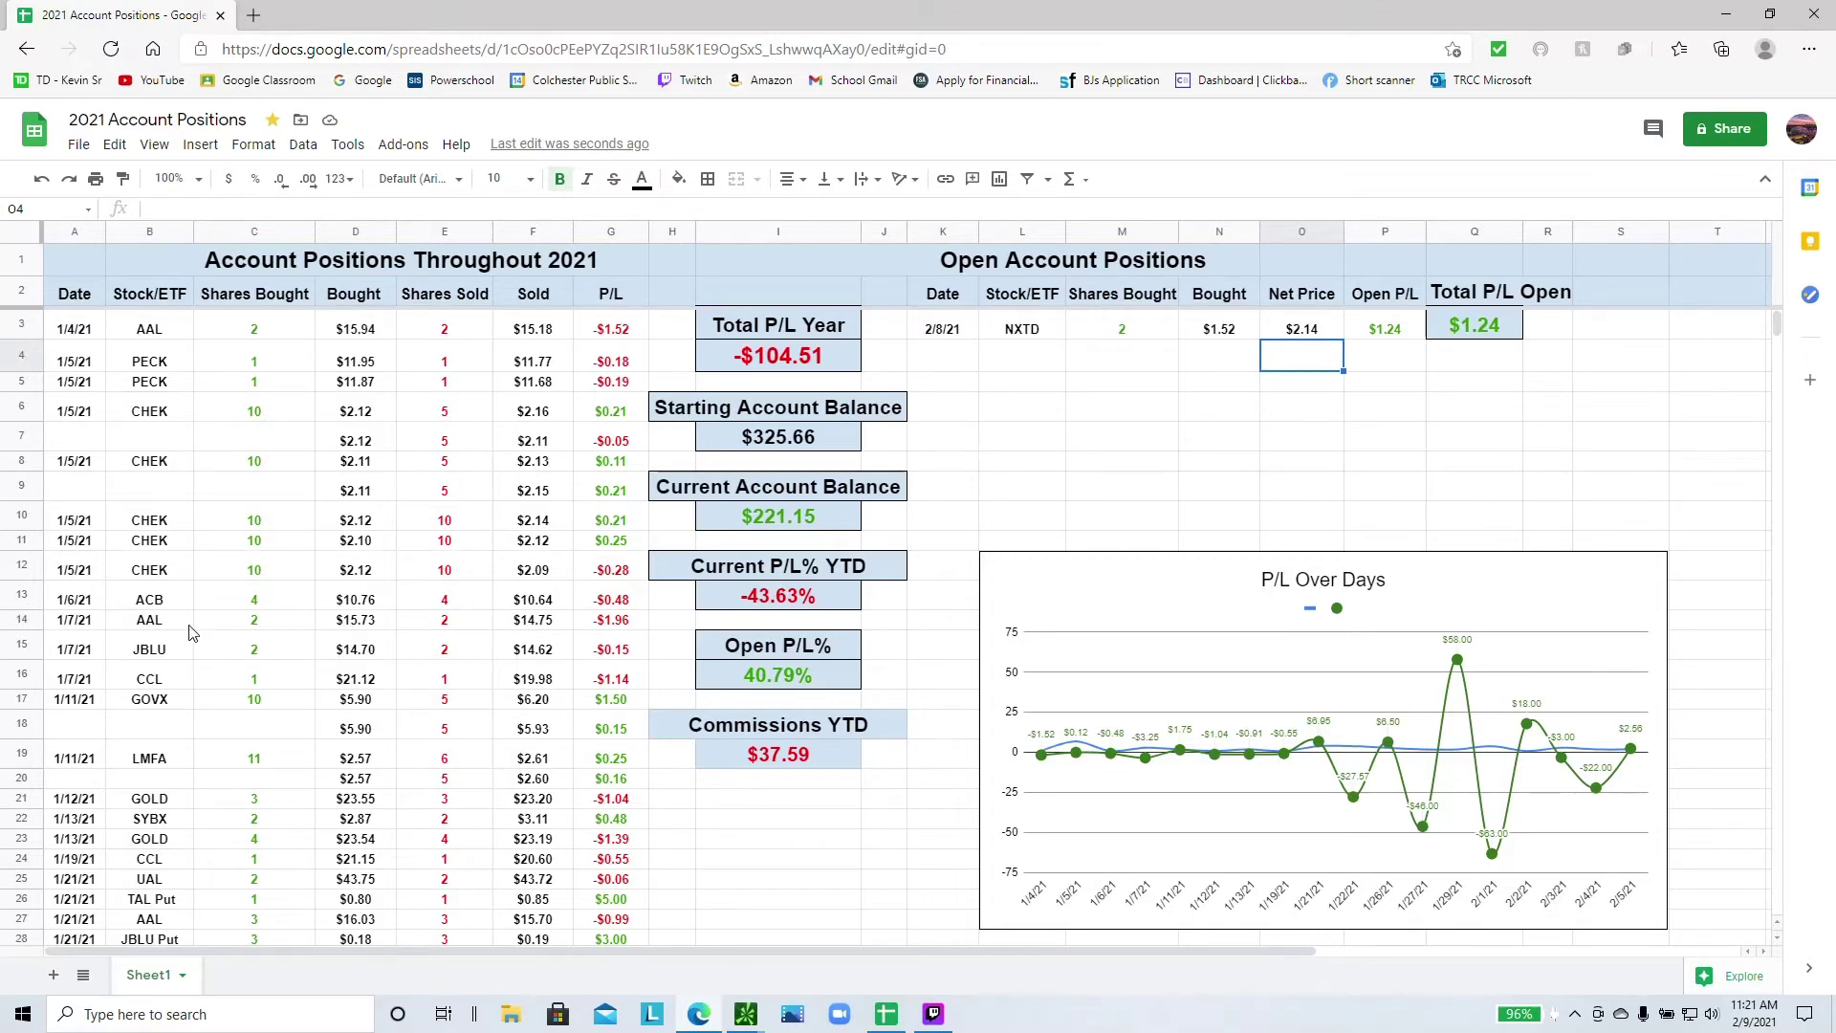
- Start a new trade in row 53 of the account positions table with the date 2/9/21 and the stock CHCI
scroll(246, 631, down, 3)
scroll(308, 635, down, 1)
scroll(308, 634, down, 2)
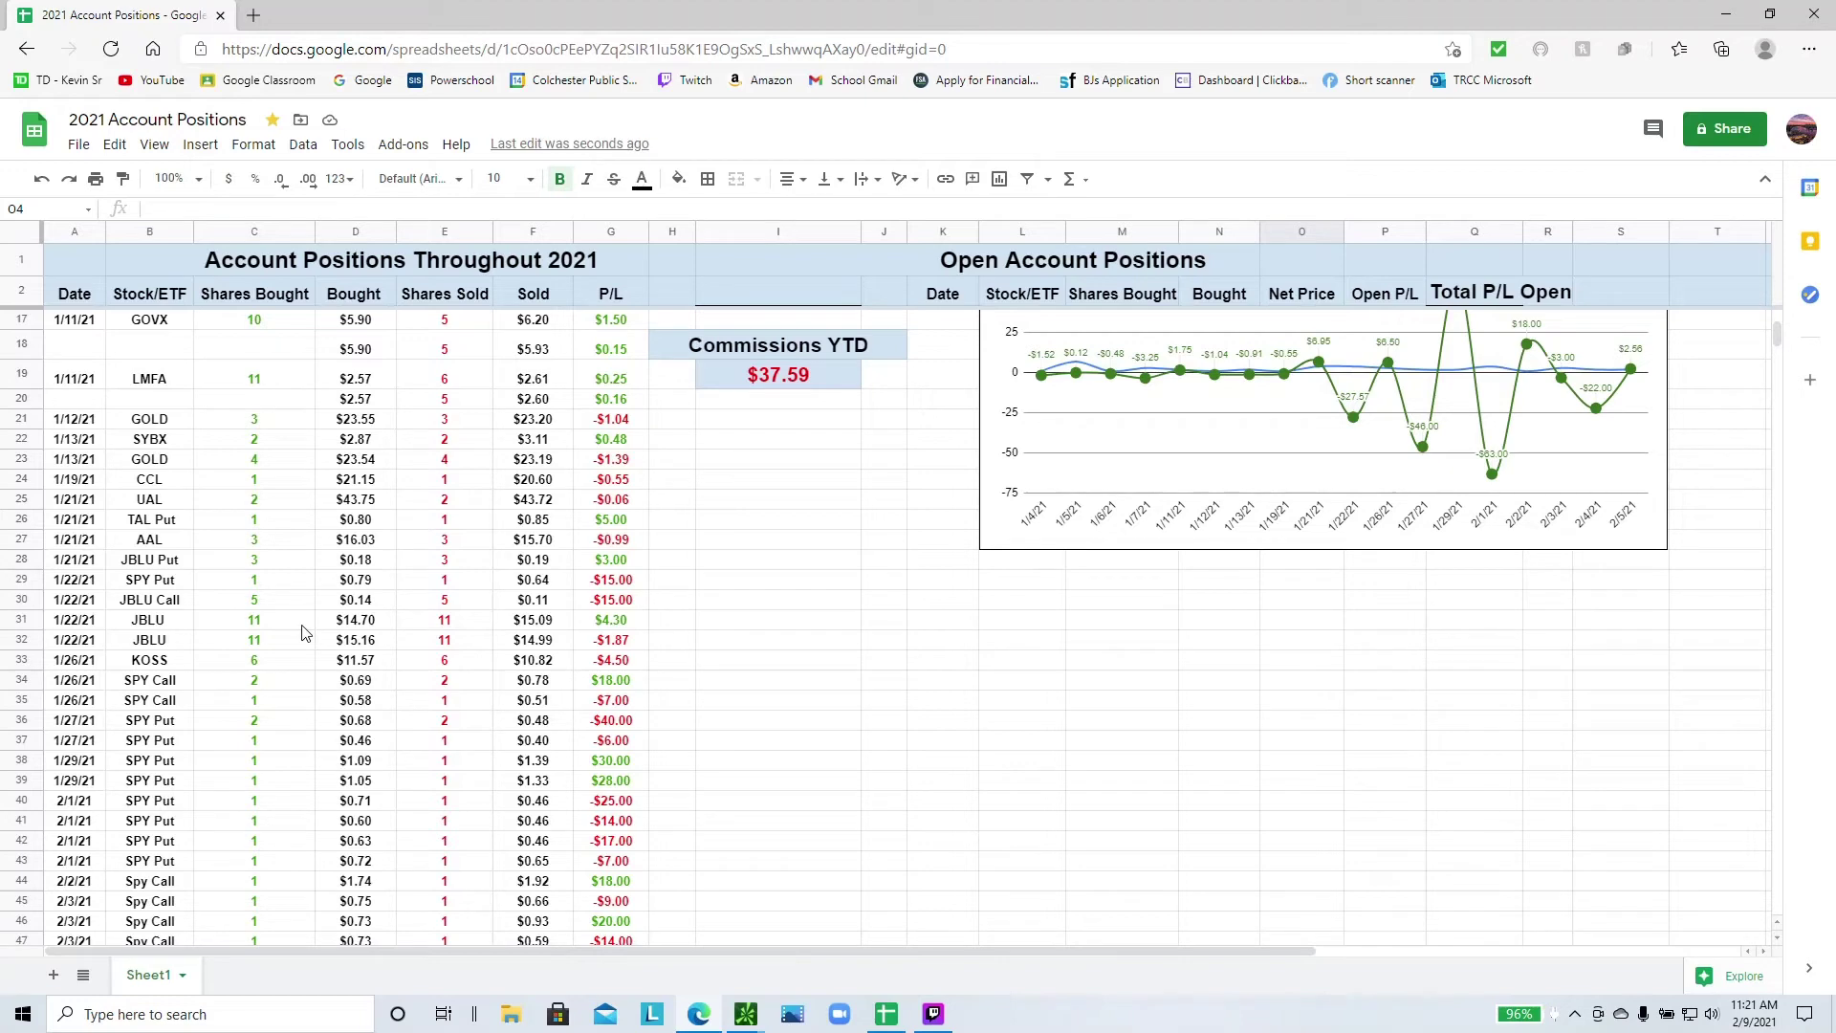
scroll(241, 696, down, 5)
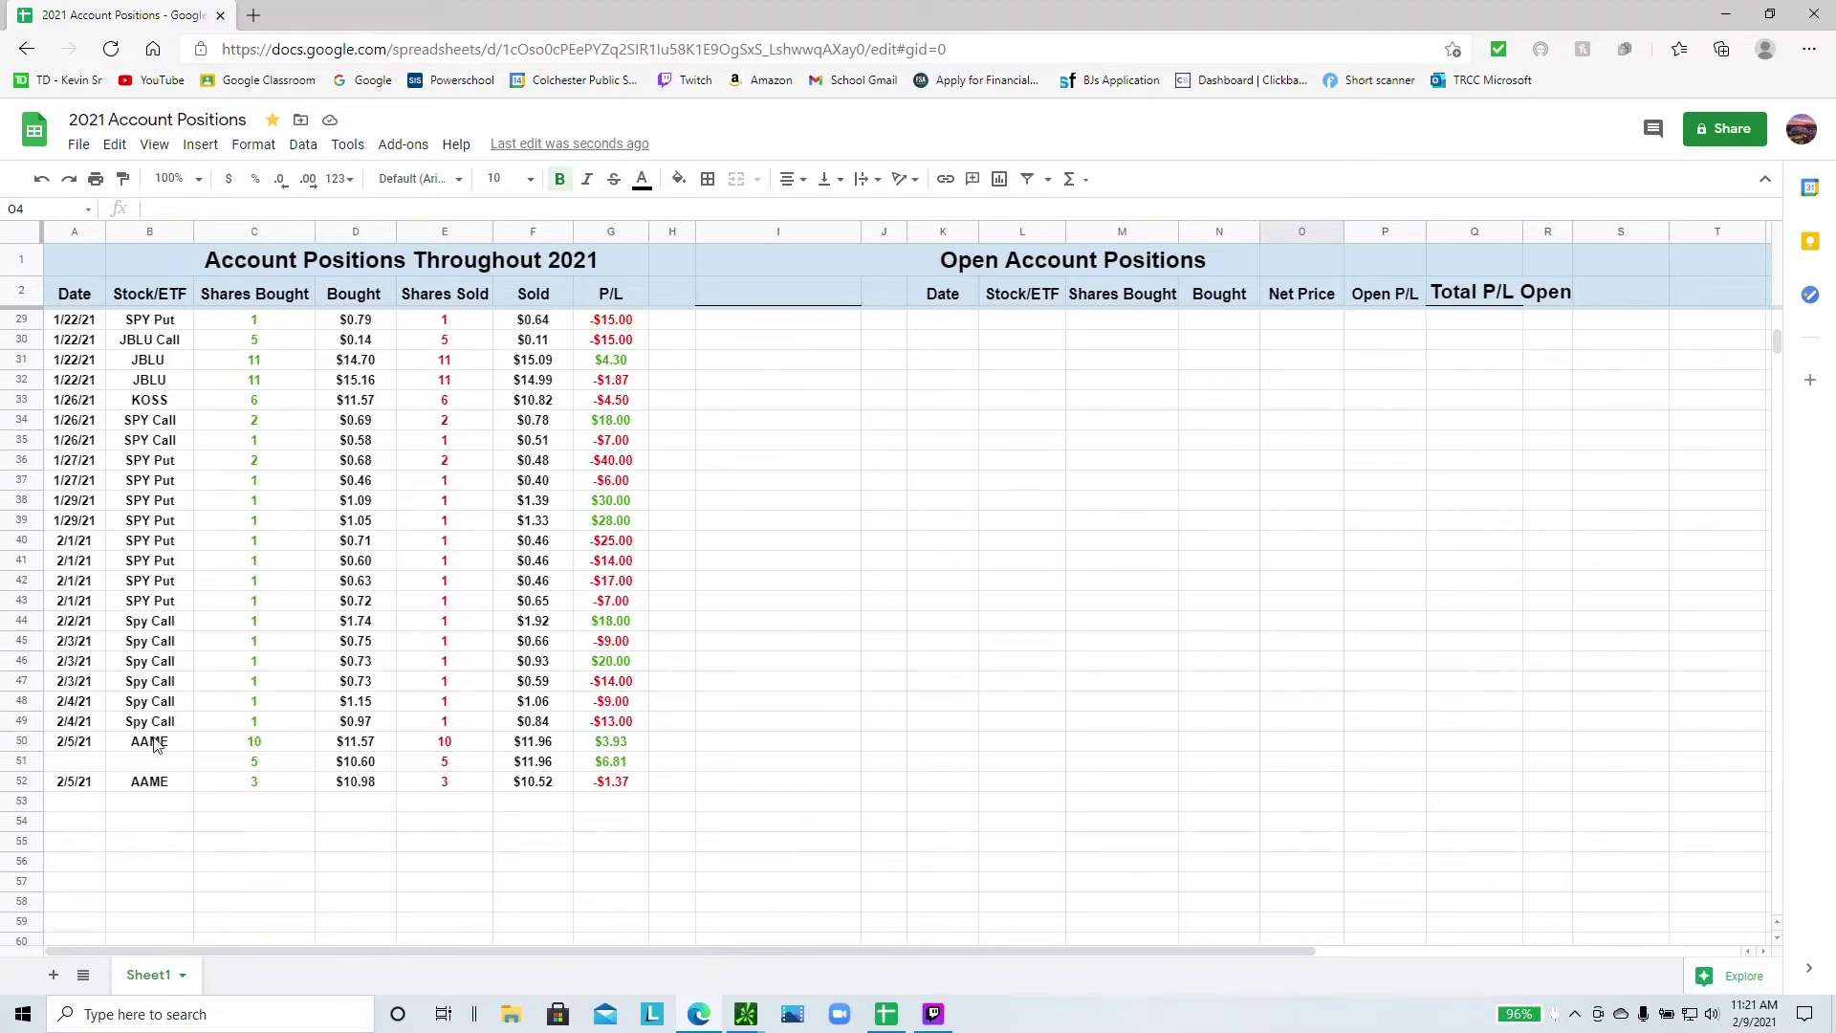
click(93, 801)
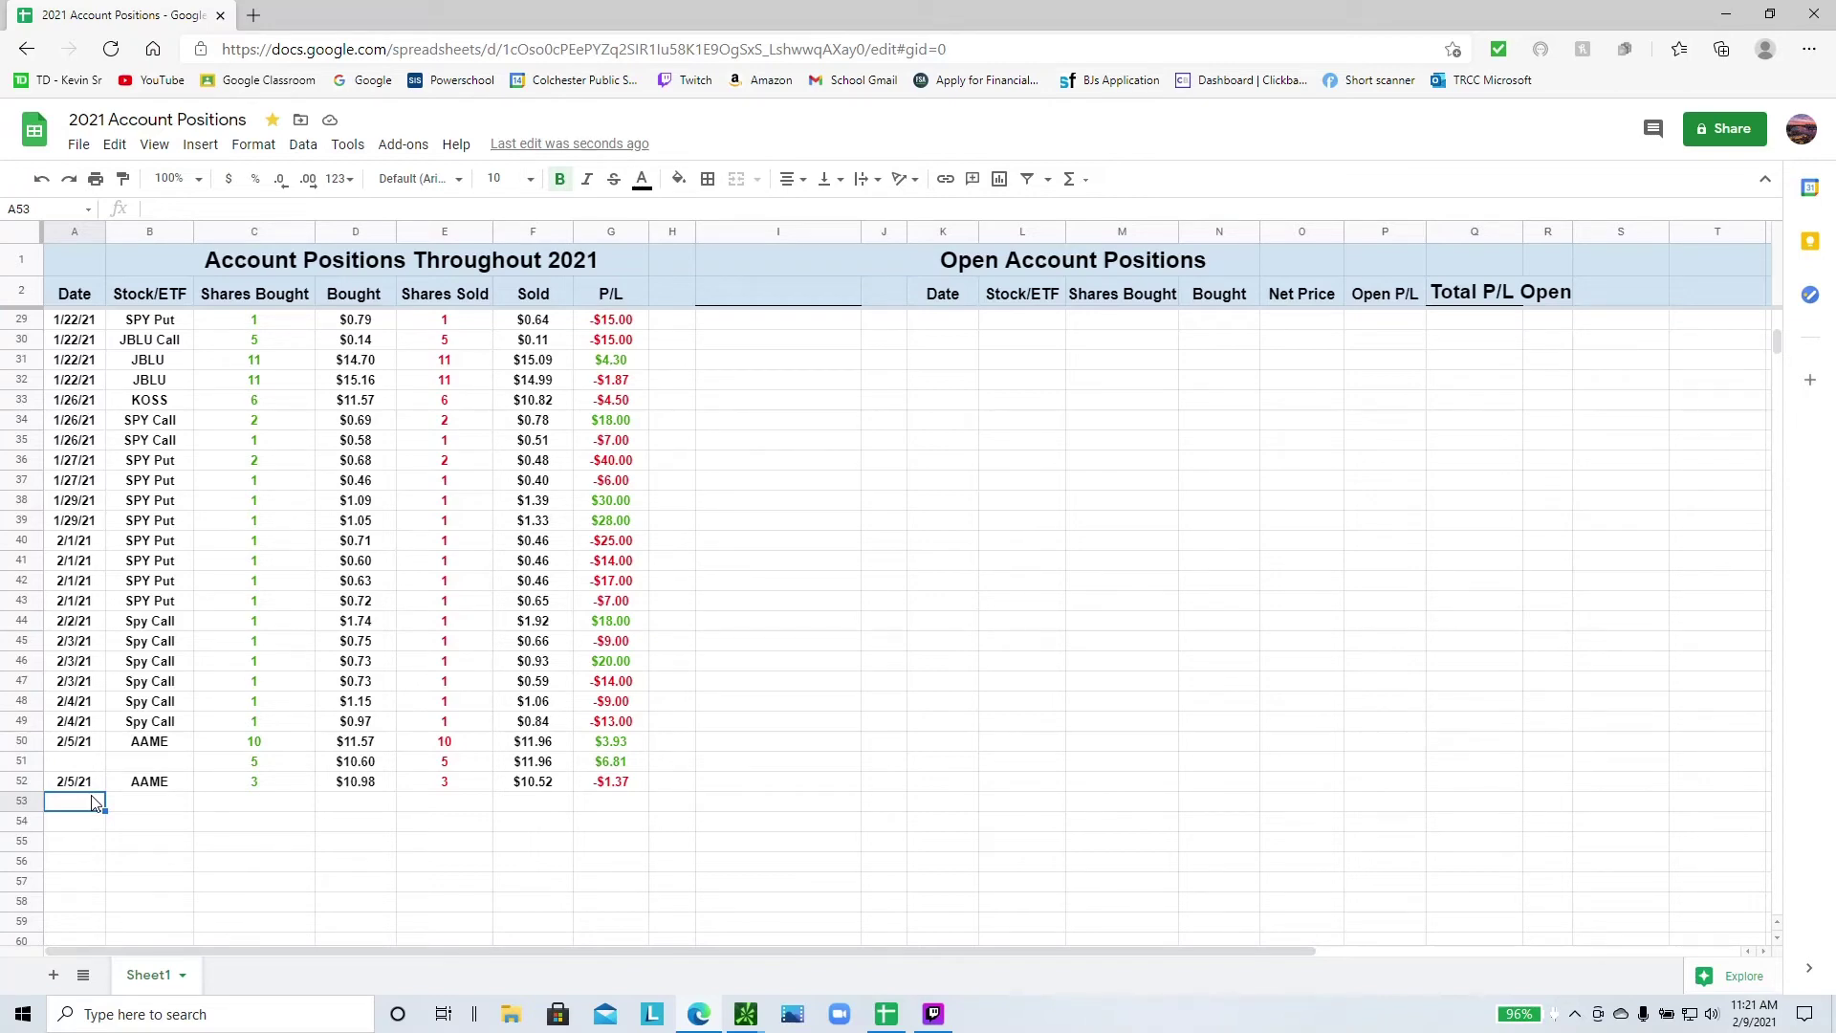
text(2/9/21)
key(Tab)
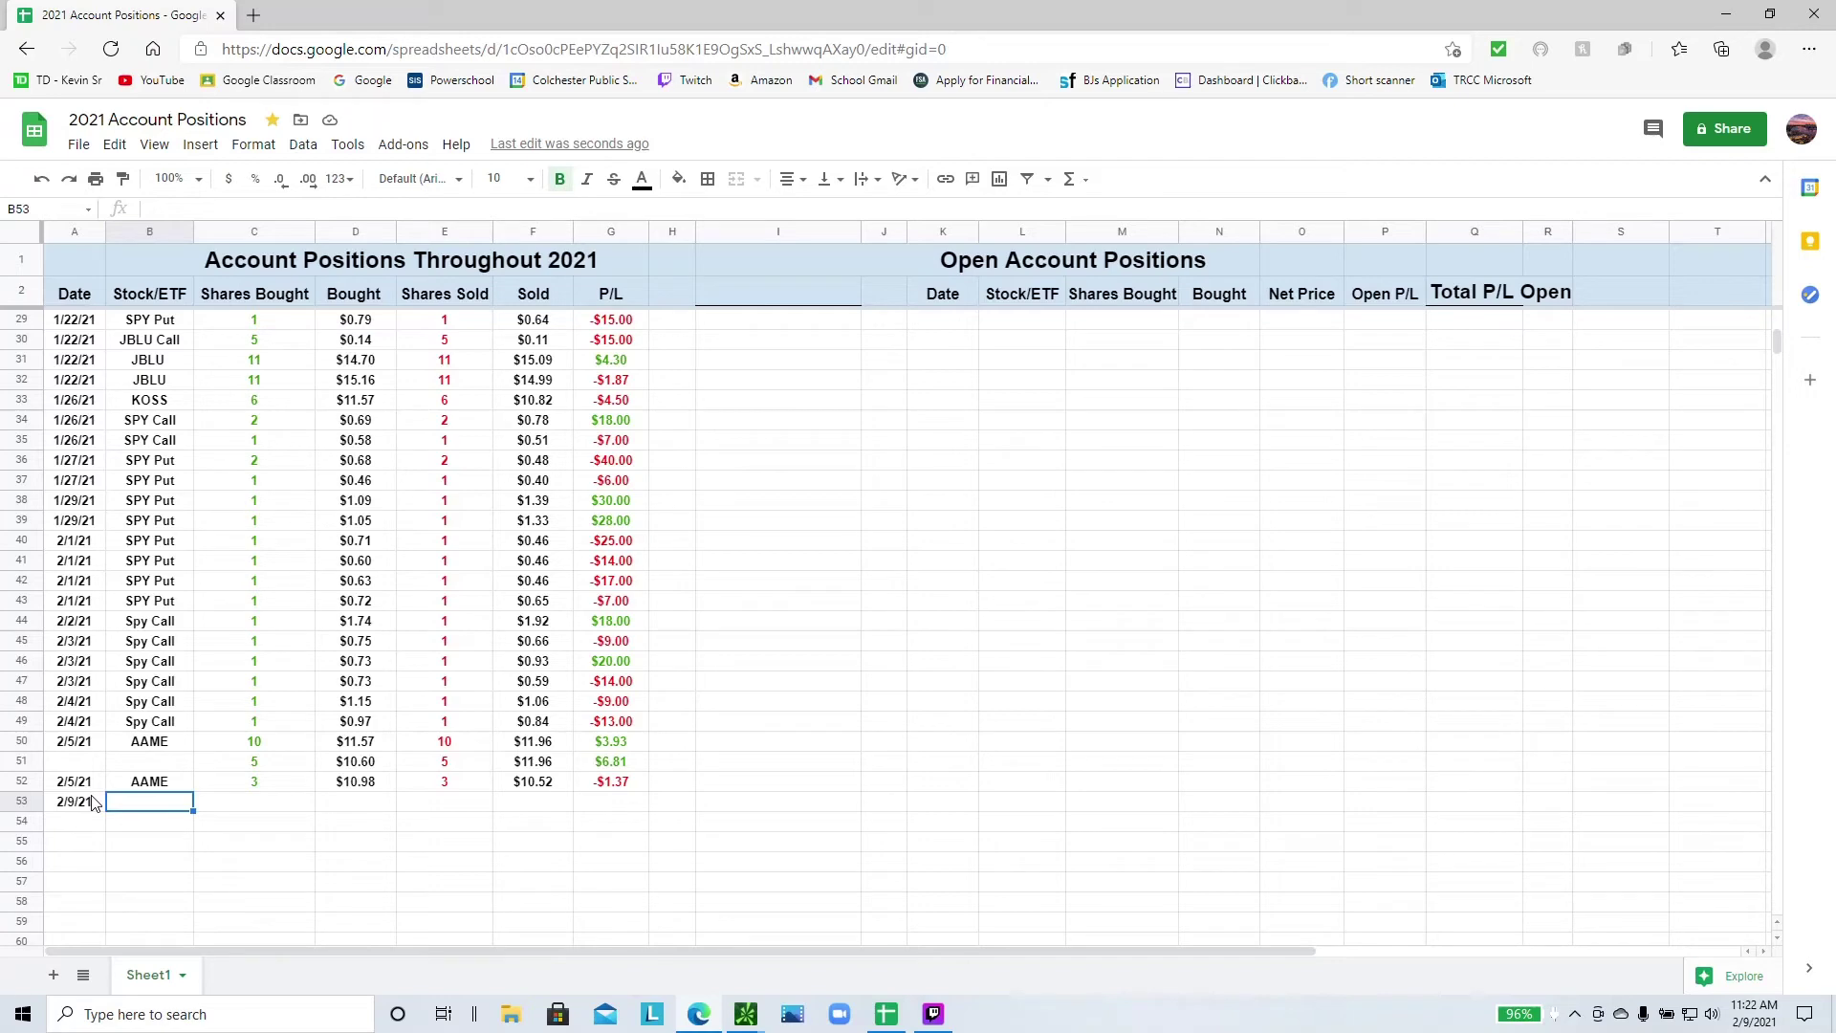
text(CHCI)
key(Tab)
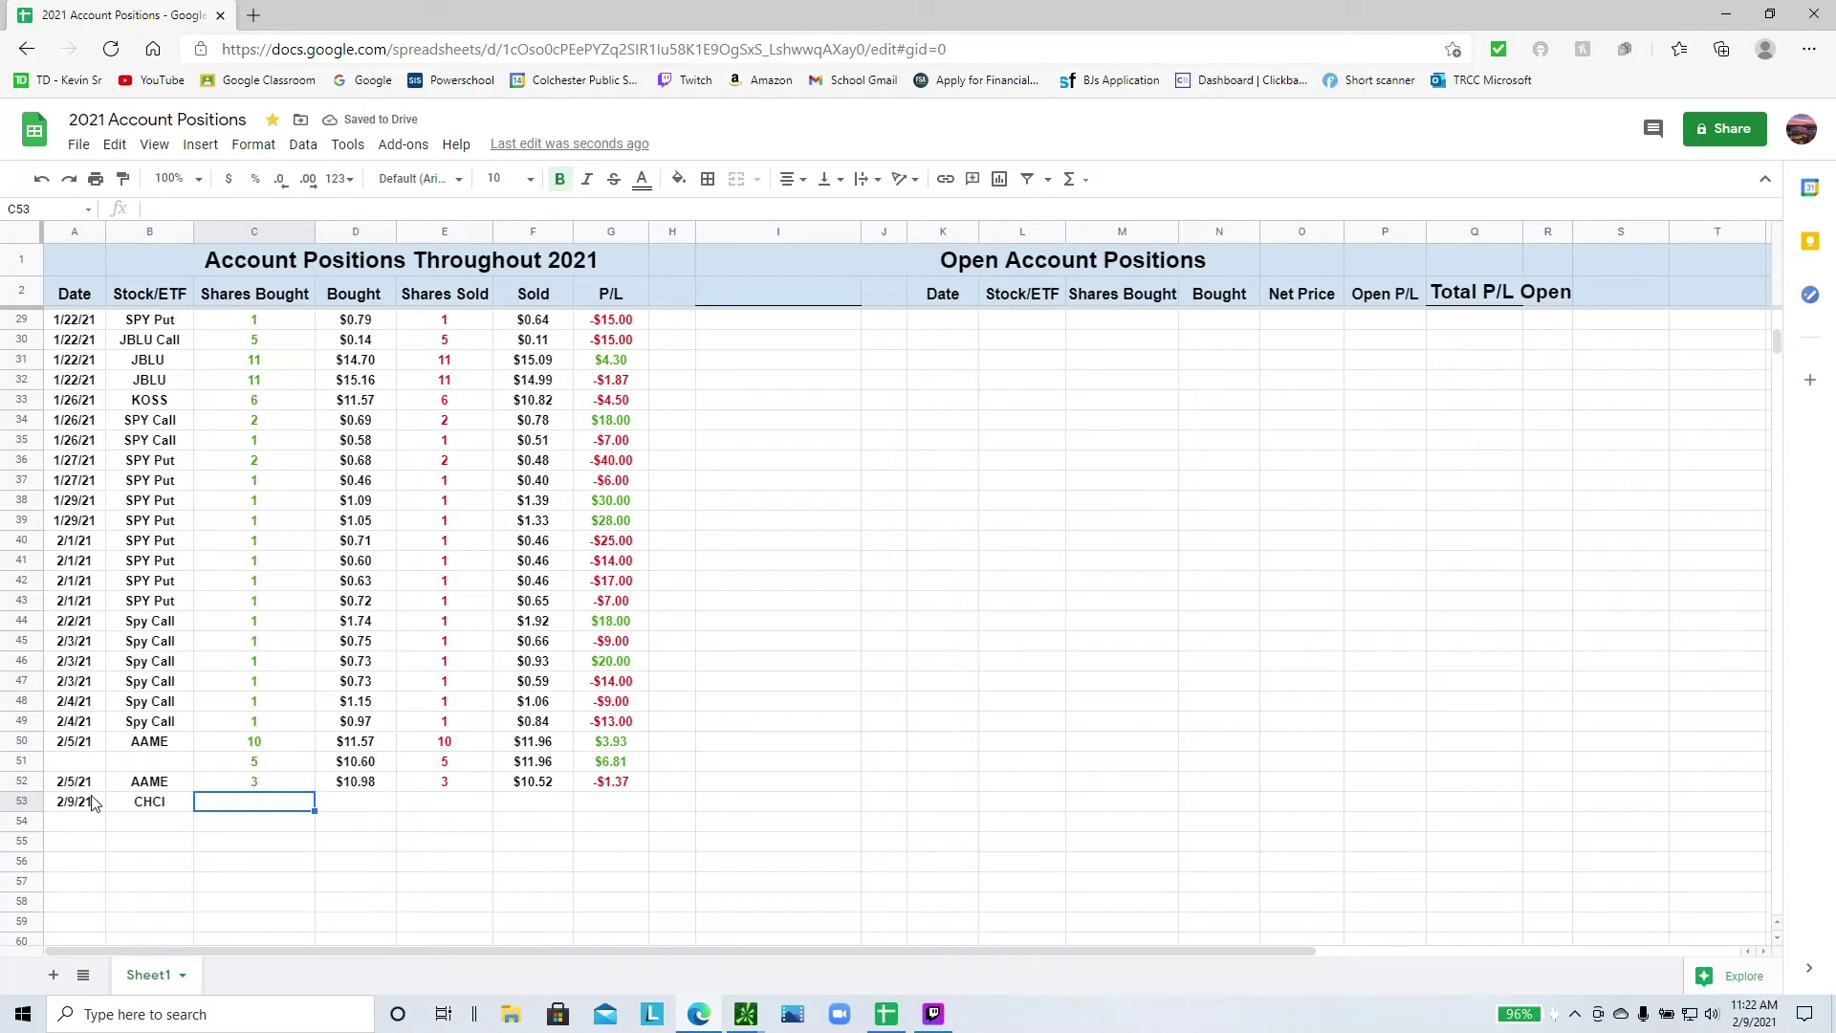
- Enter 3 CHCI shares bought at $13.47 in row 53
text(3)
key(Tab)
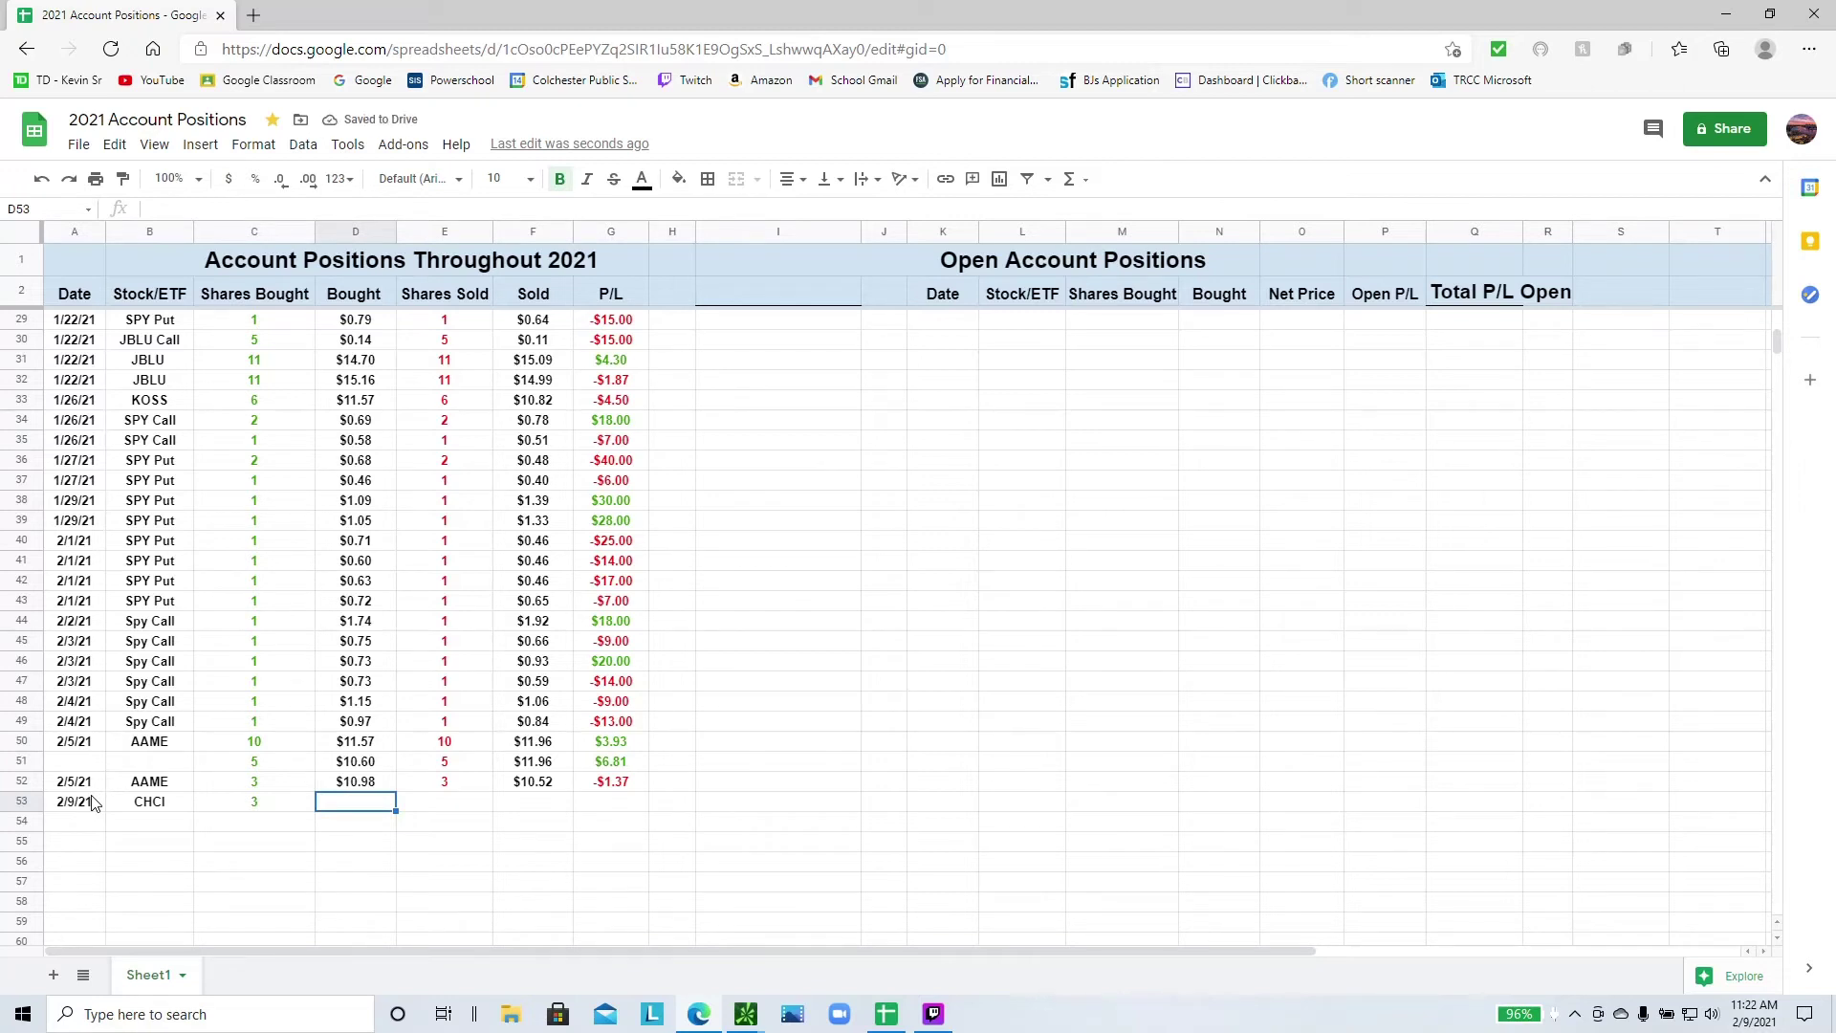
text(13.14.466)
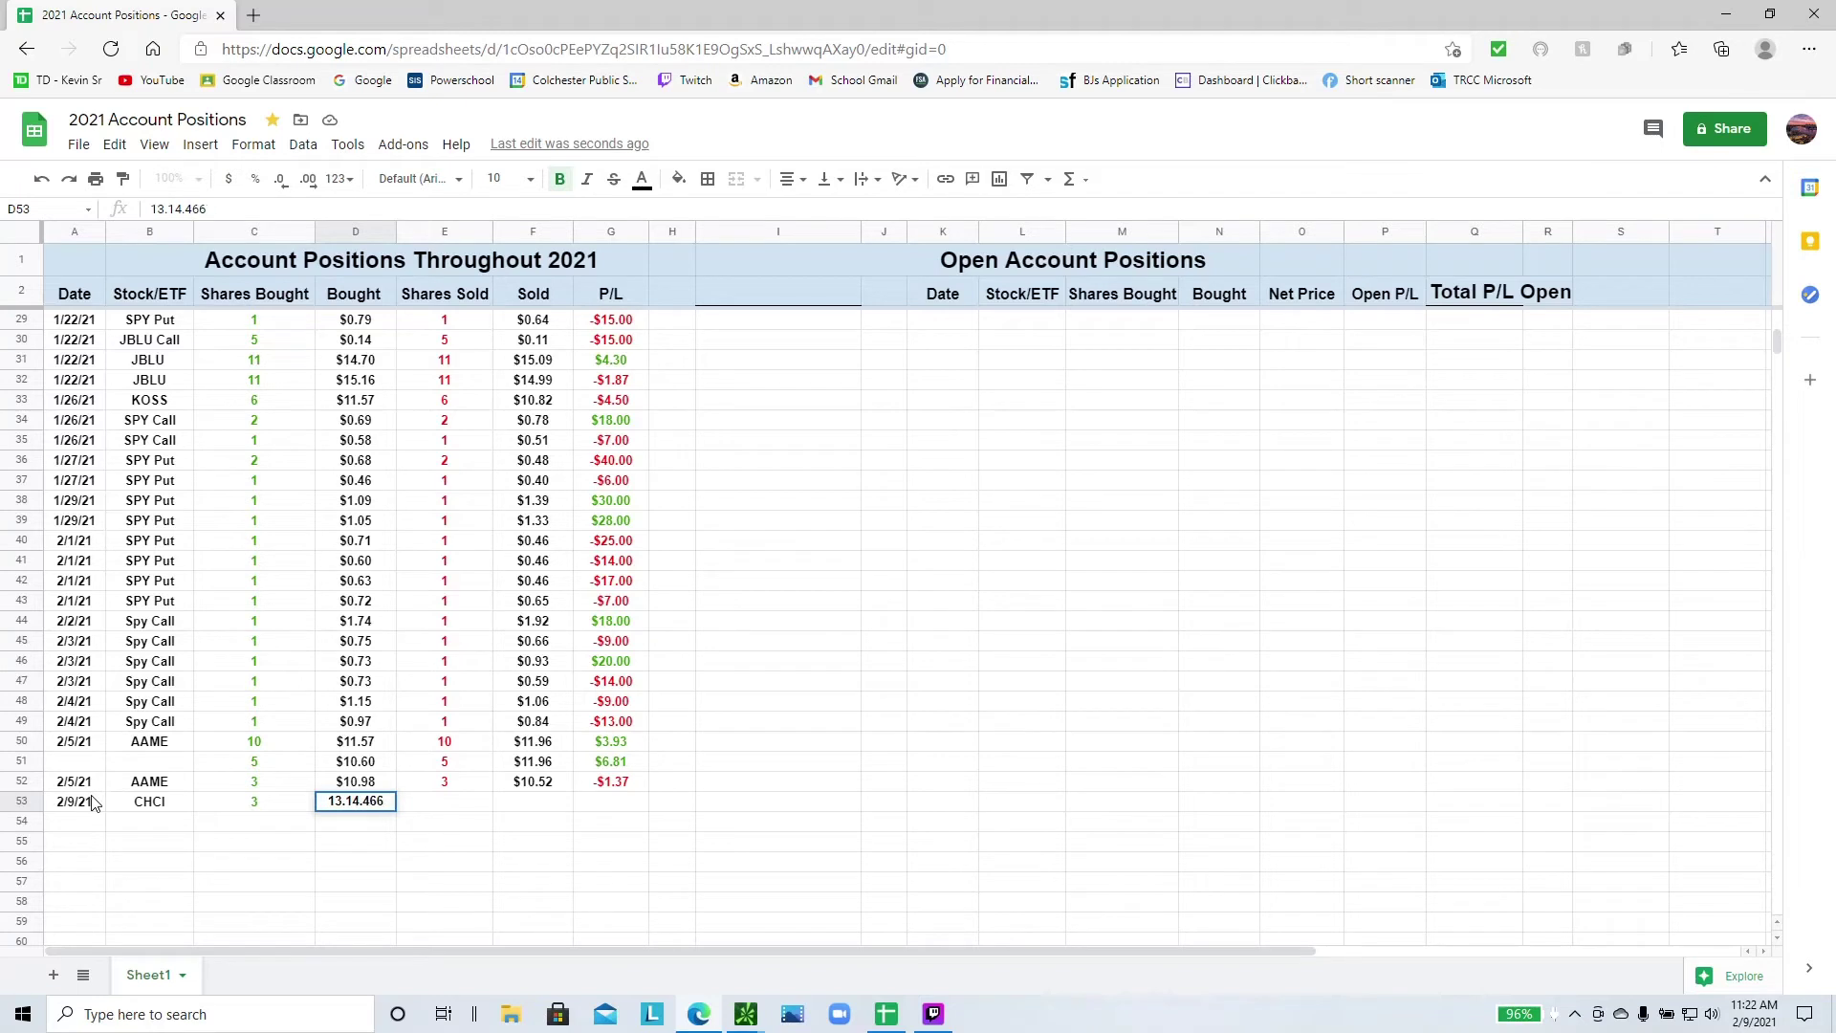
key(BackSpace)
key(BackSpace)
key(BackSpace)
key(BackSpace)
key(BackSpace)
key(BackSpace)
text(46667)
key(BackSpace)
key(BackSpace)
key(Return)
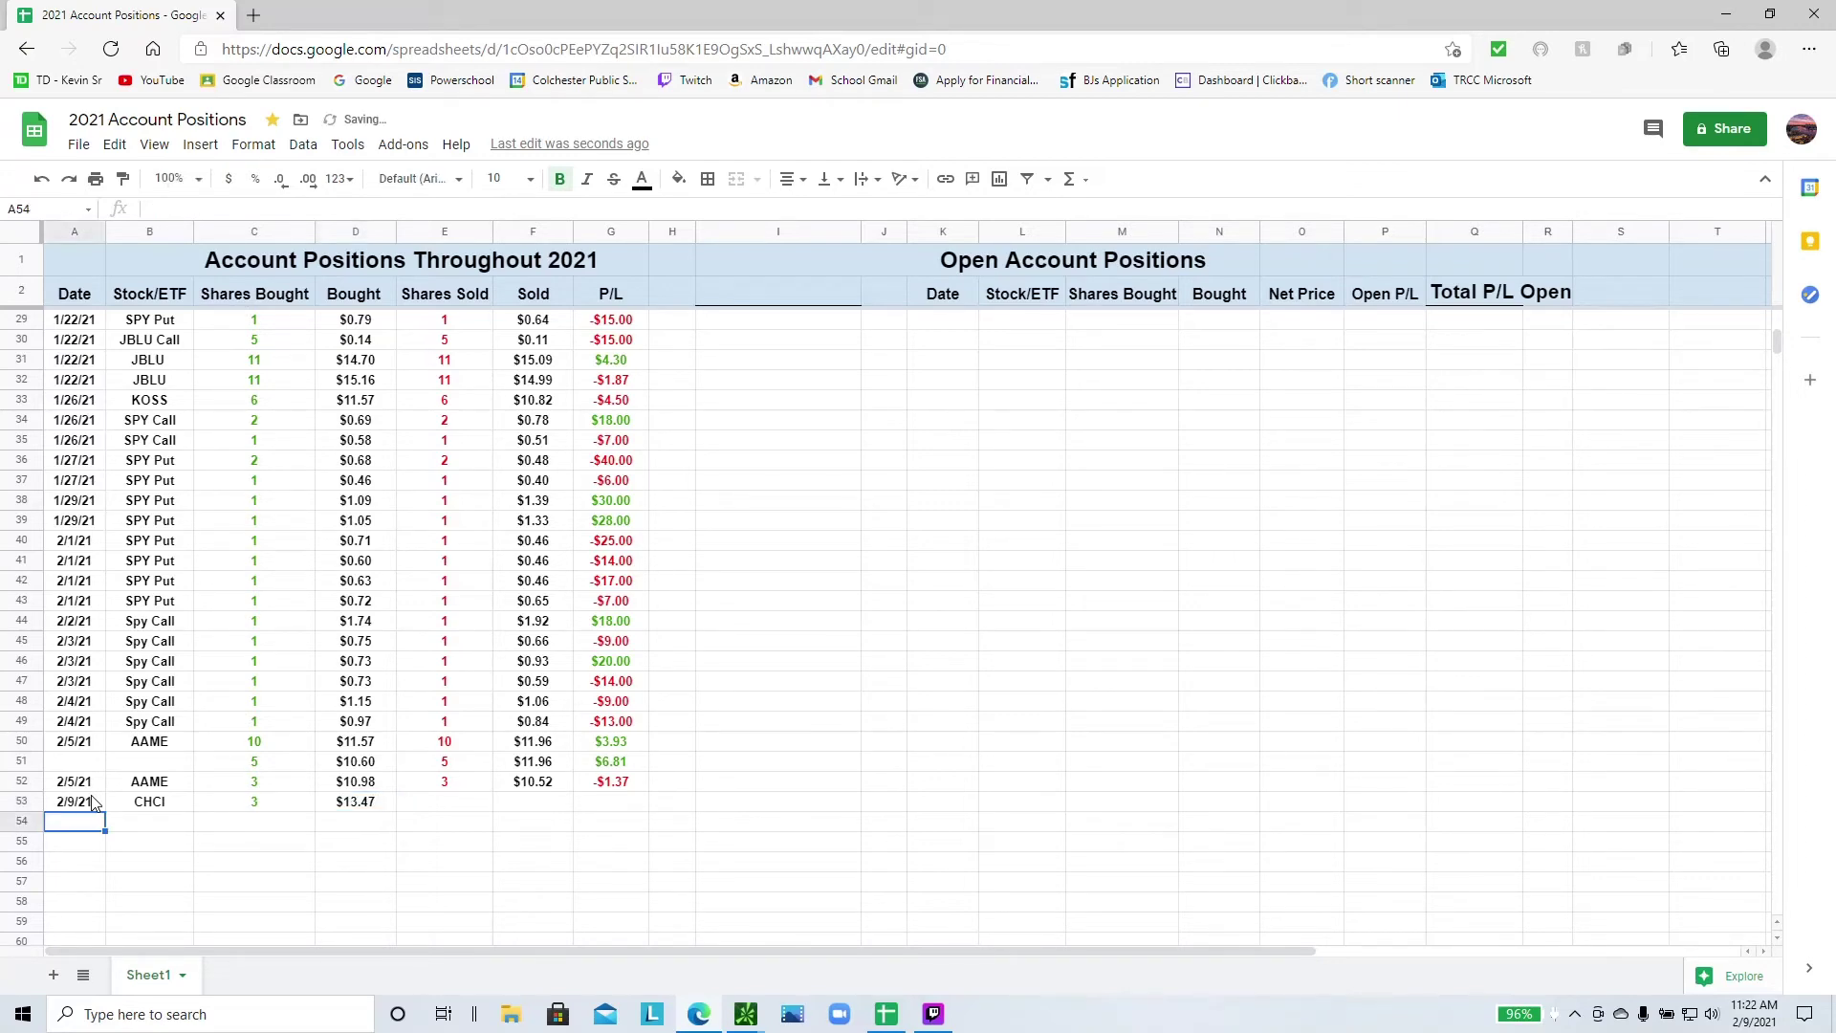
- Enter 3 CHCI shares sold at 13.07667 in row 53 of the account positions table
click(465, 808)
text(2)
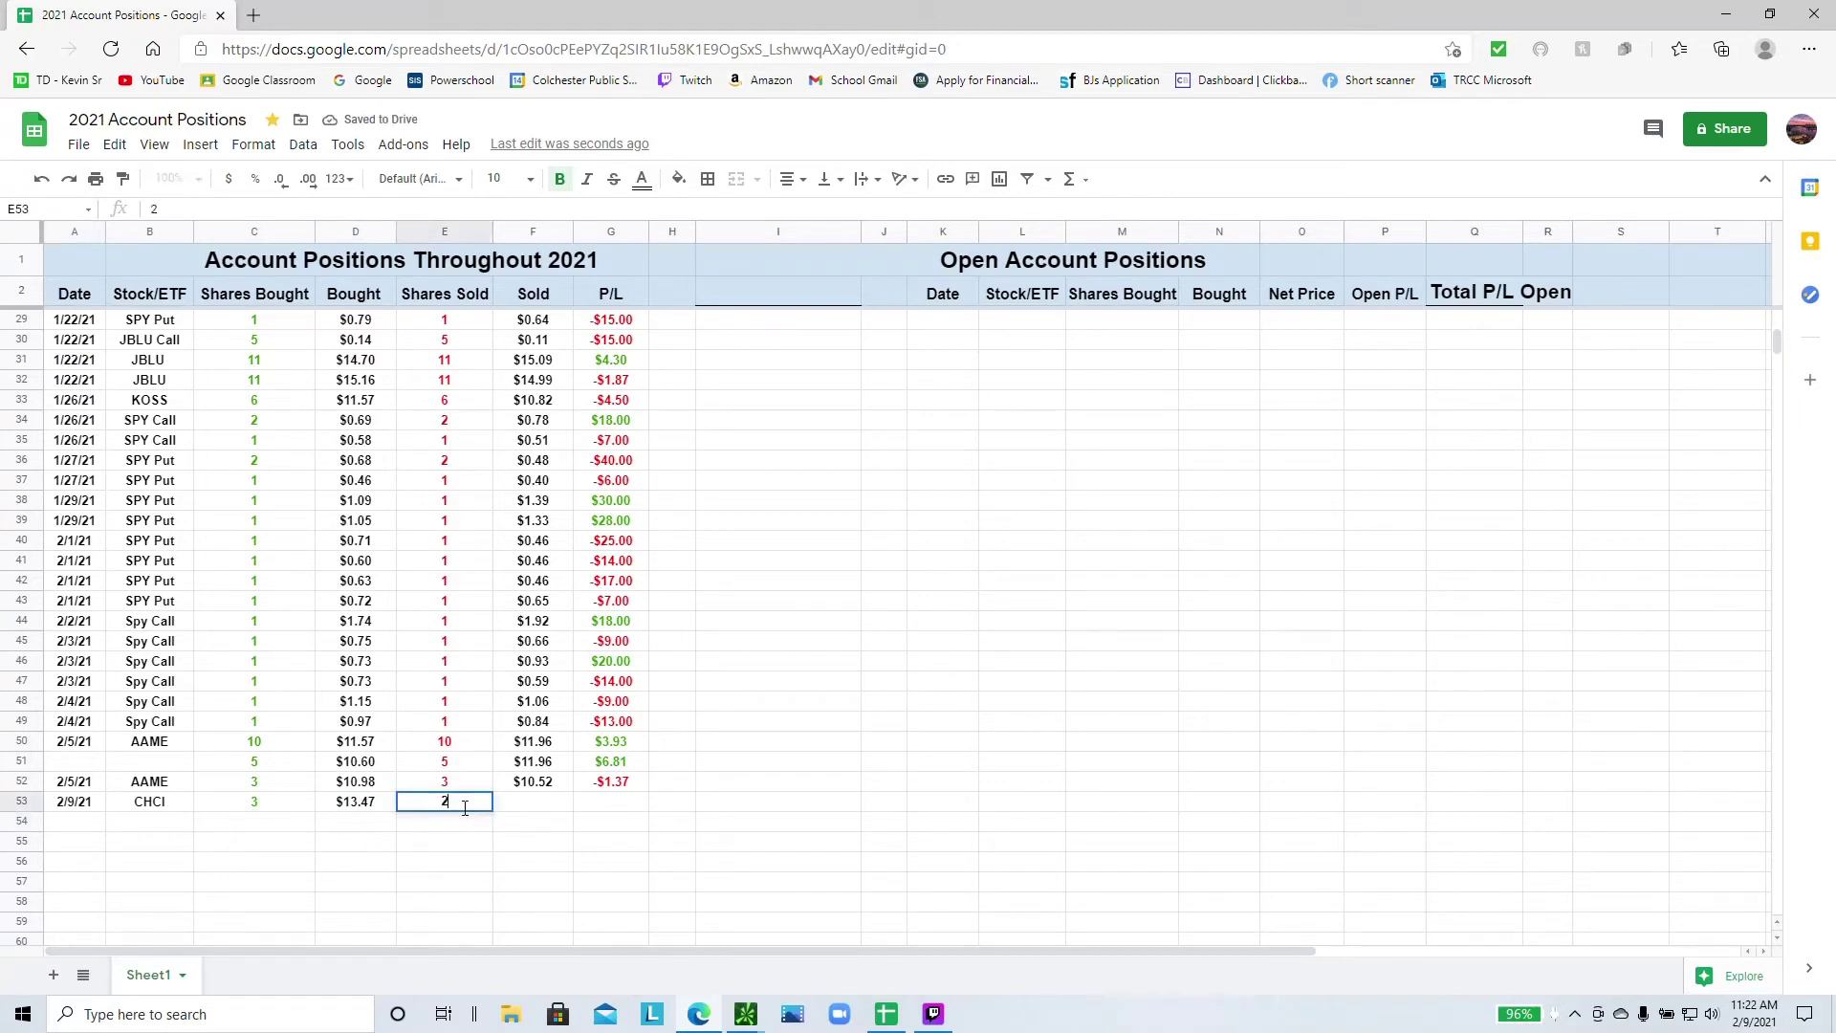
key(BackSpace)
text(3)
key(Tab)
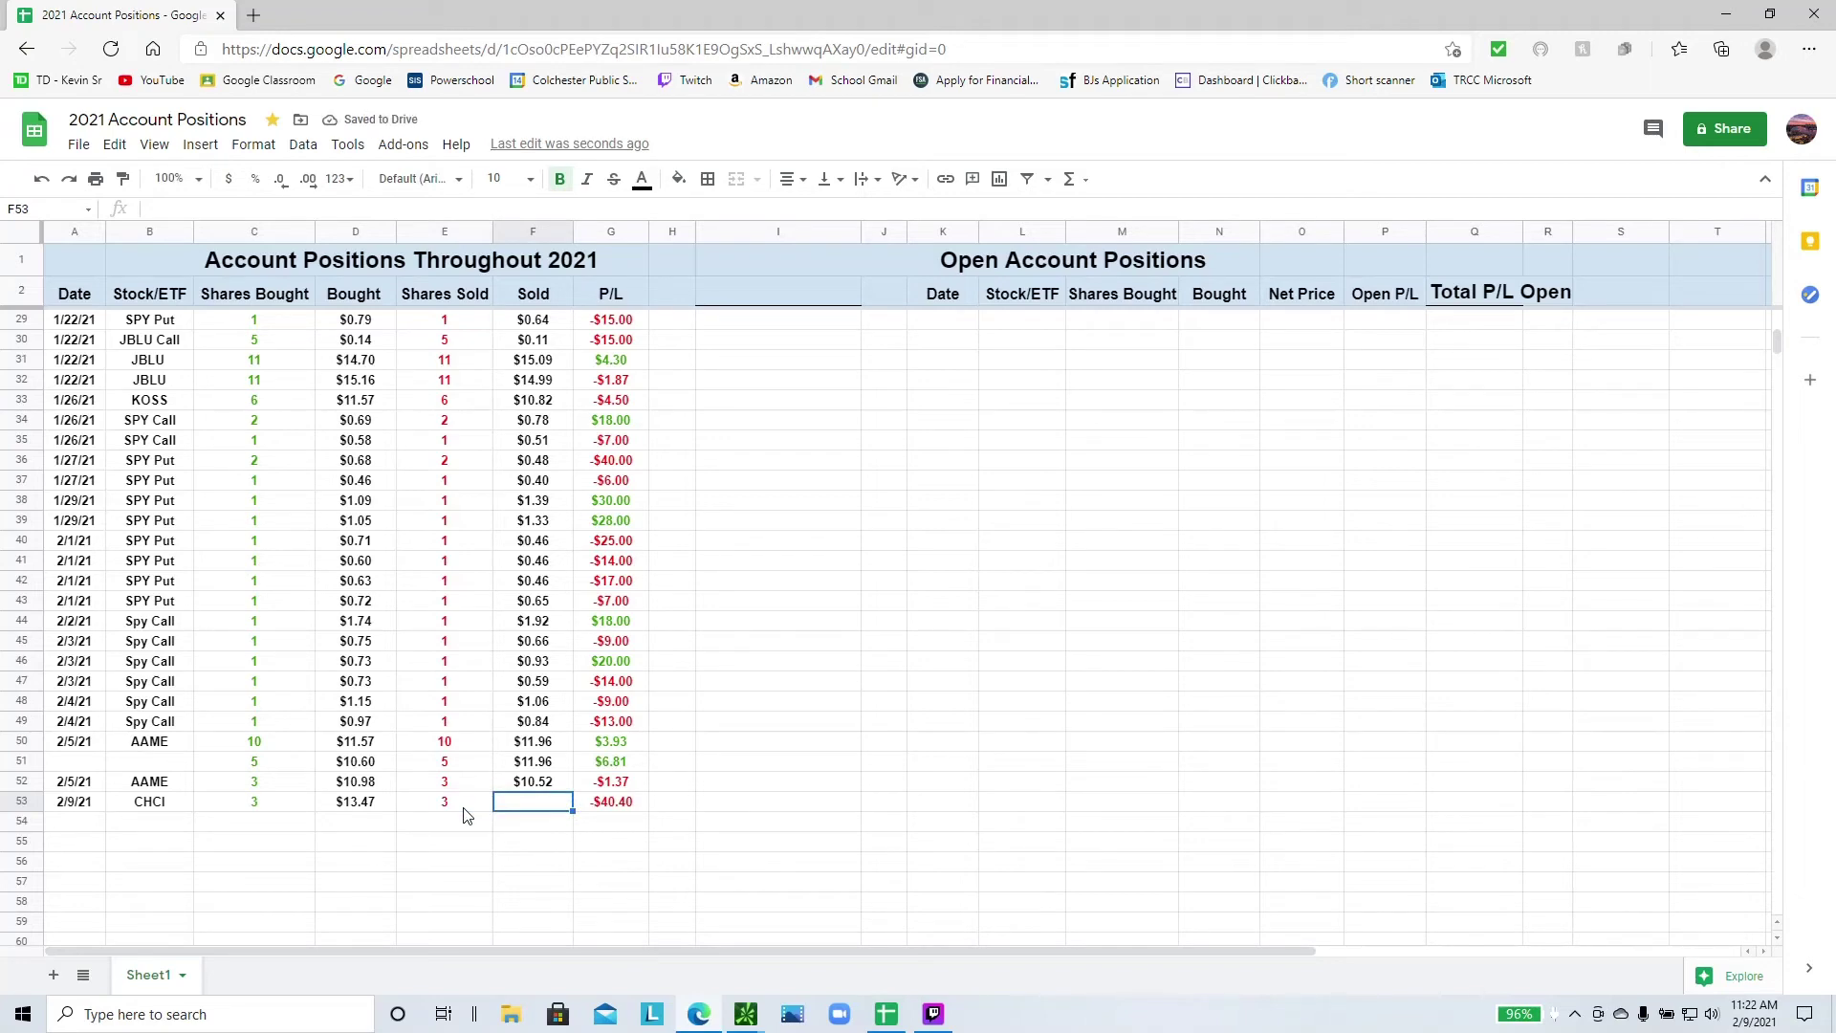
text(13.07)
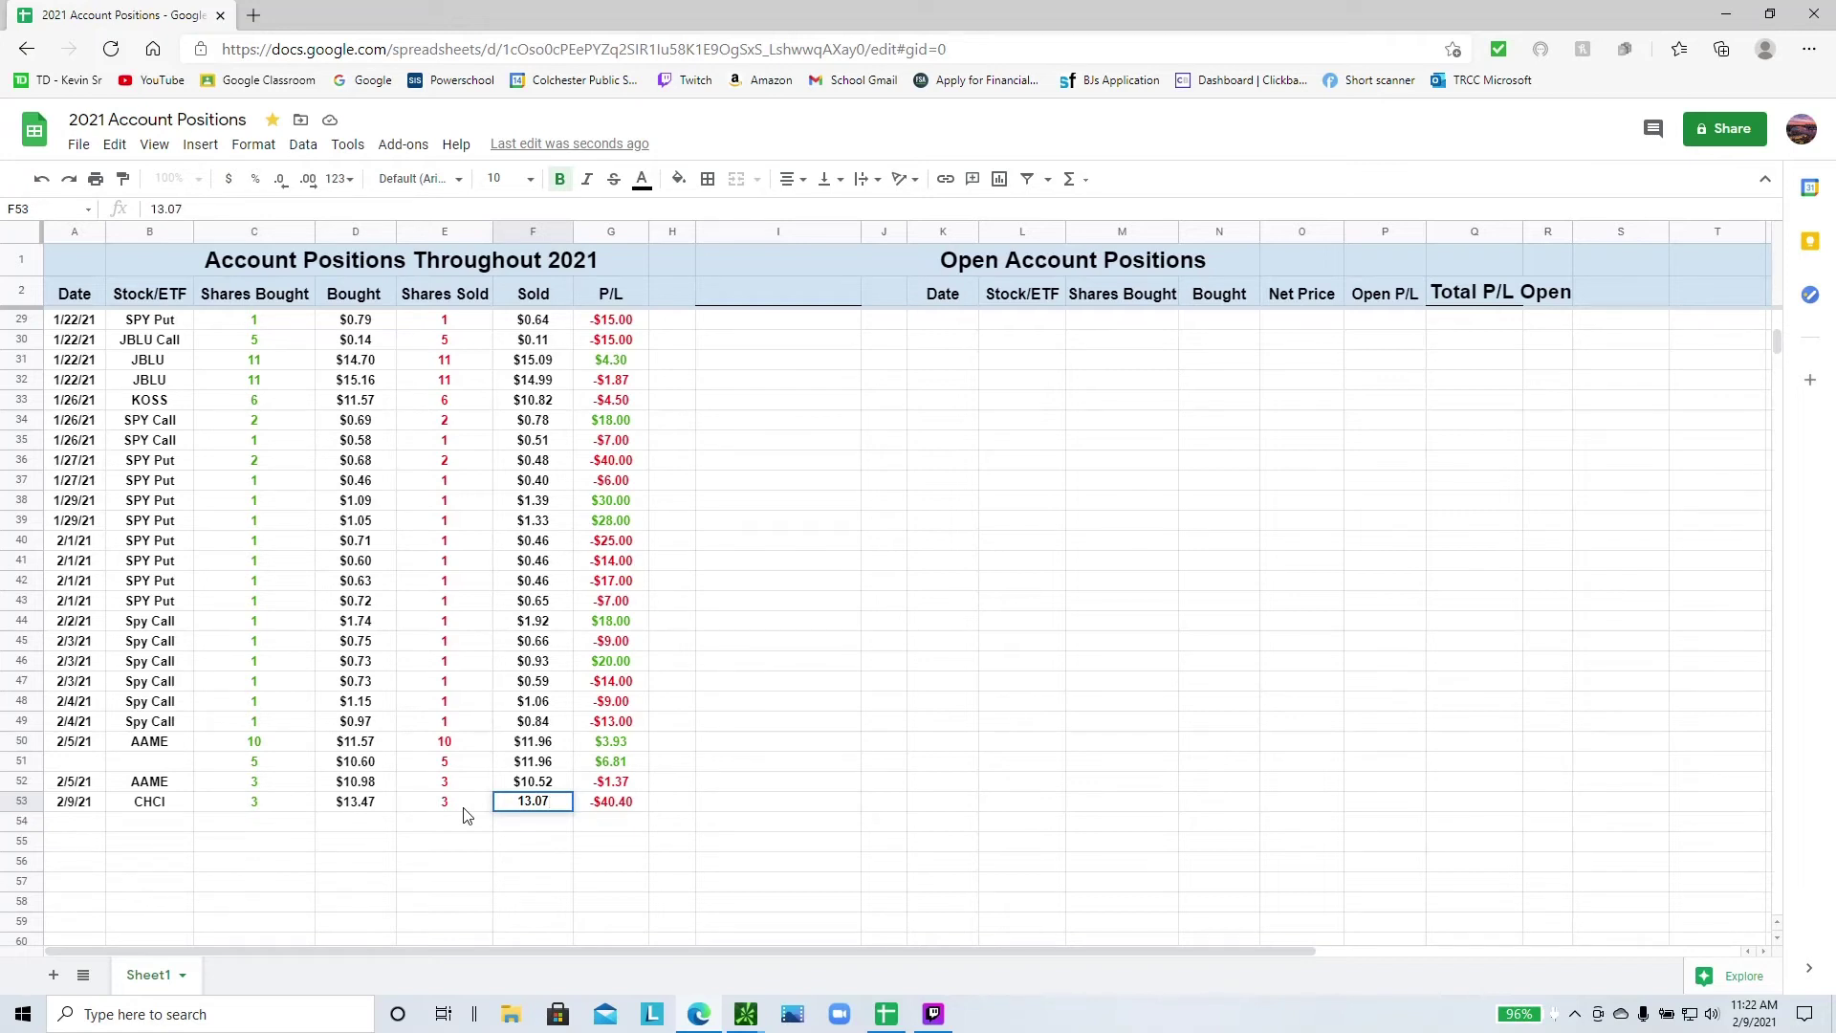
text(667)
click(466, 815)
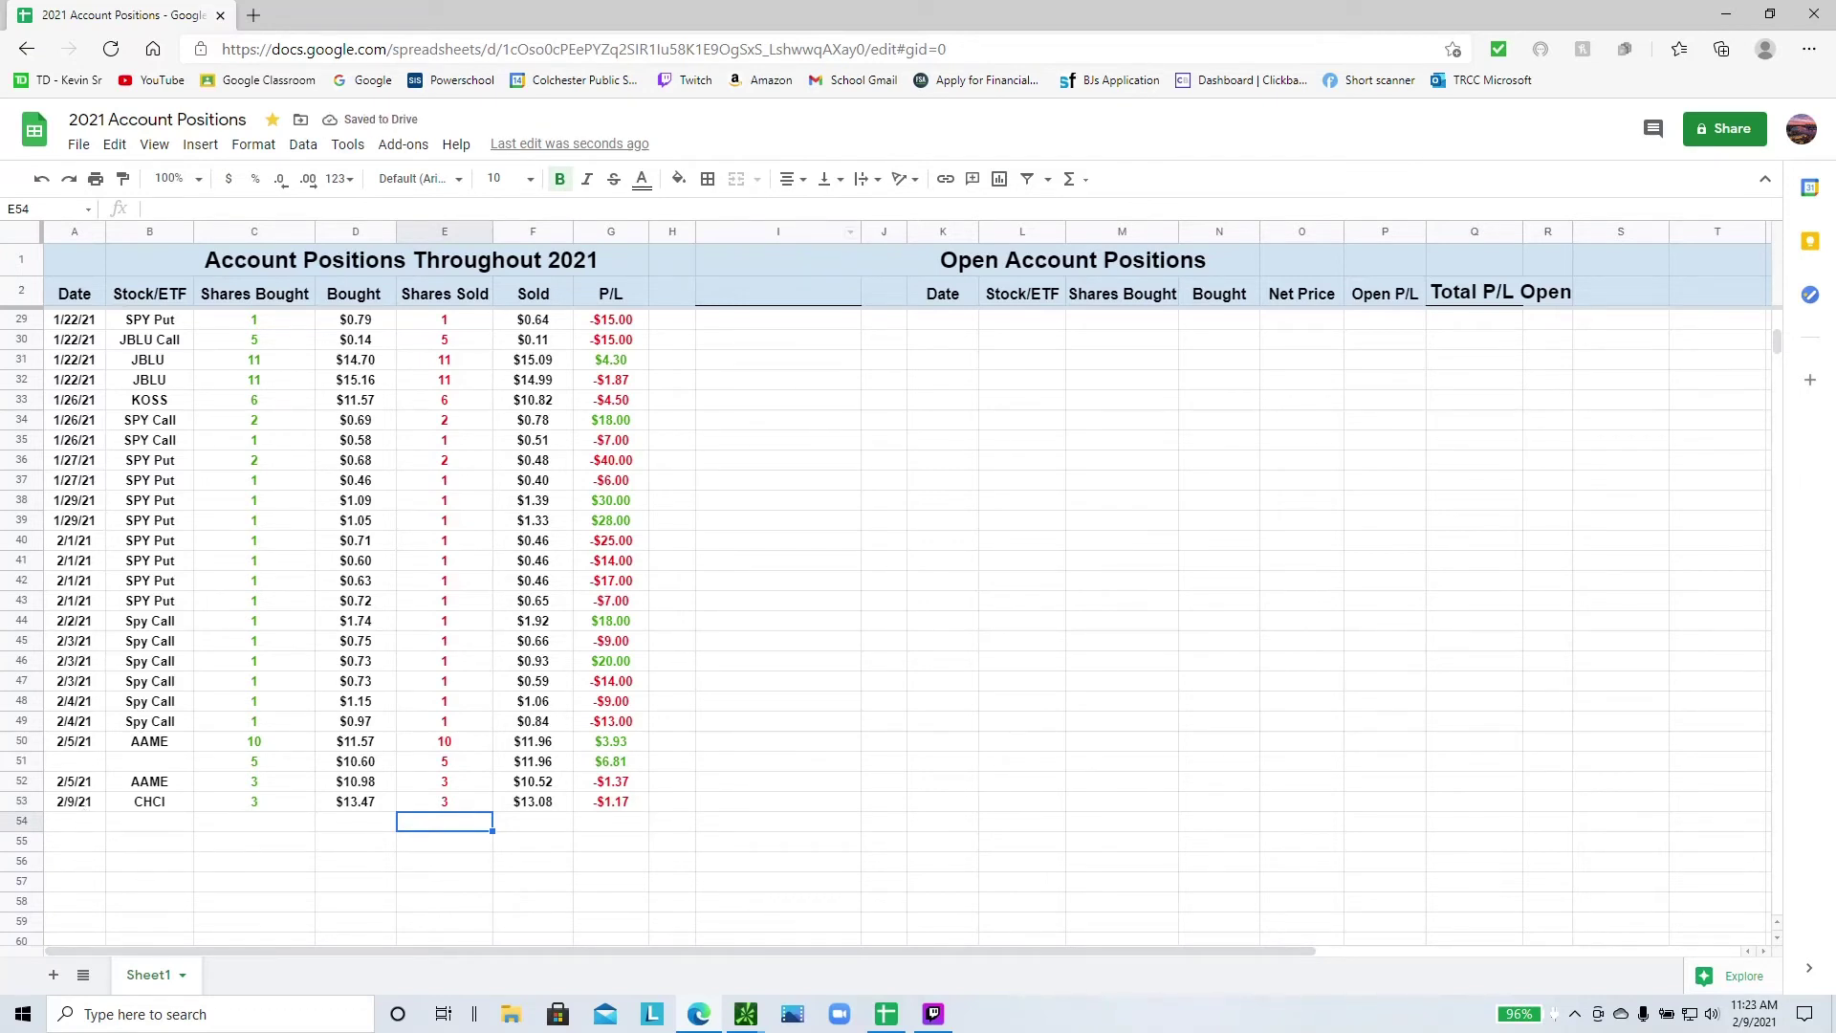
- Switch to the main thinkorswim window and load the CHCI chart in place of KALV
mouse_move(753, 1023)
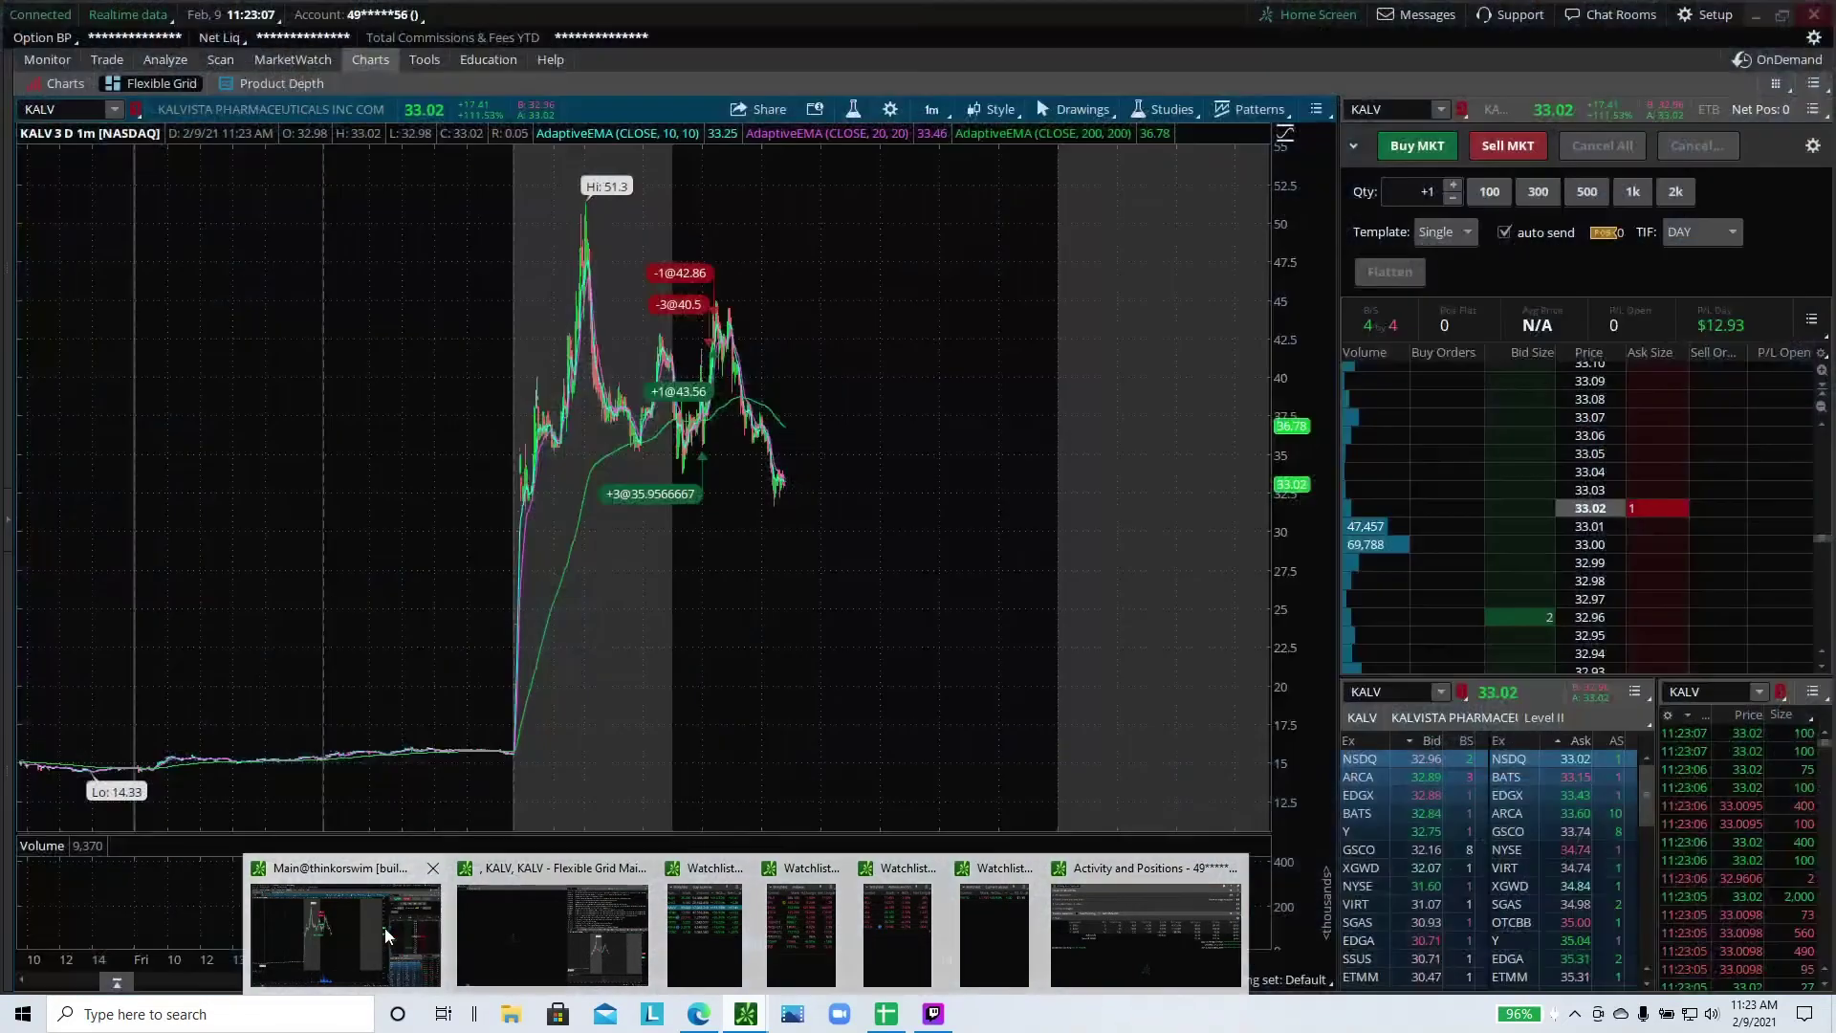
click(384, 928)
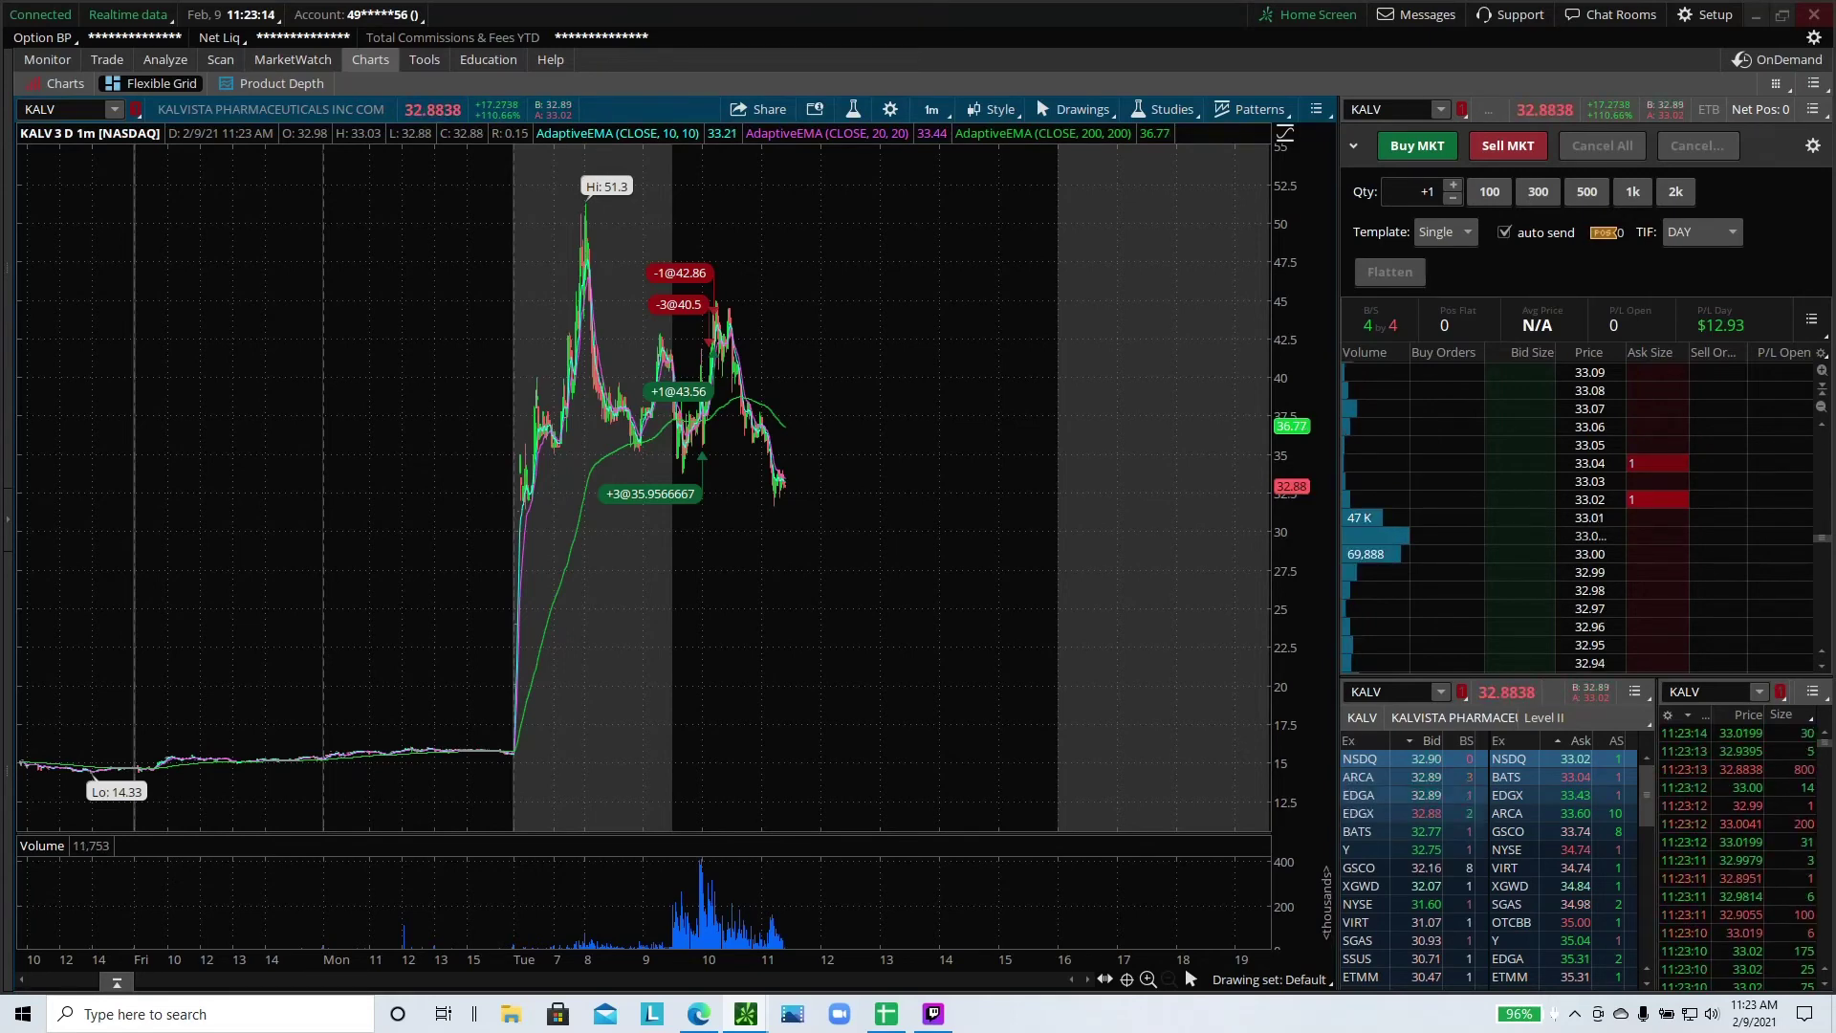
text(KALV)
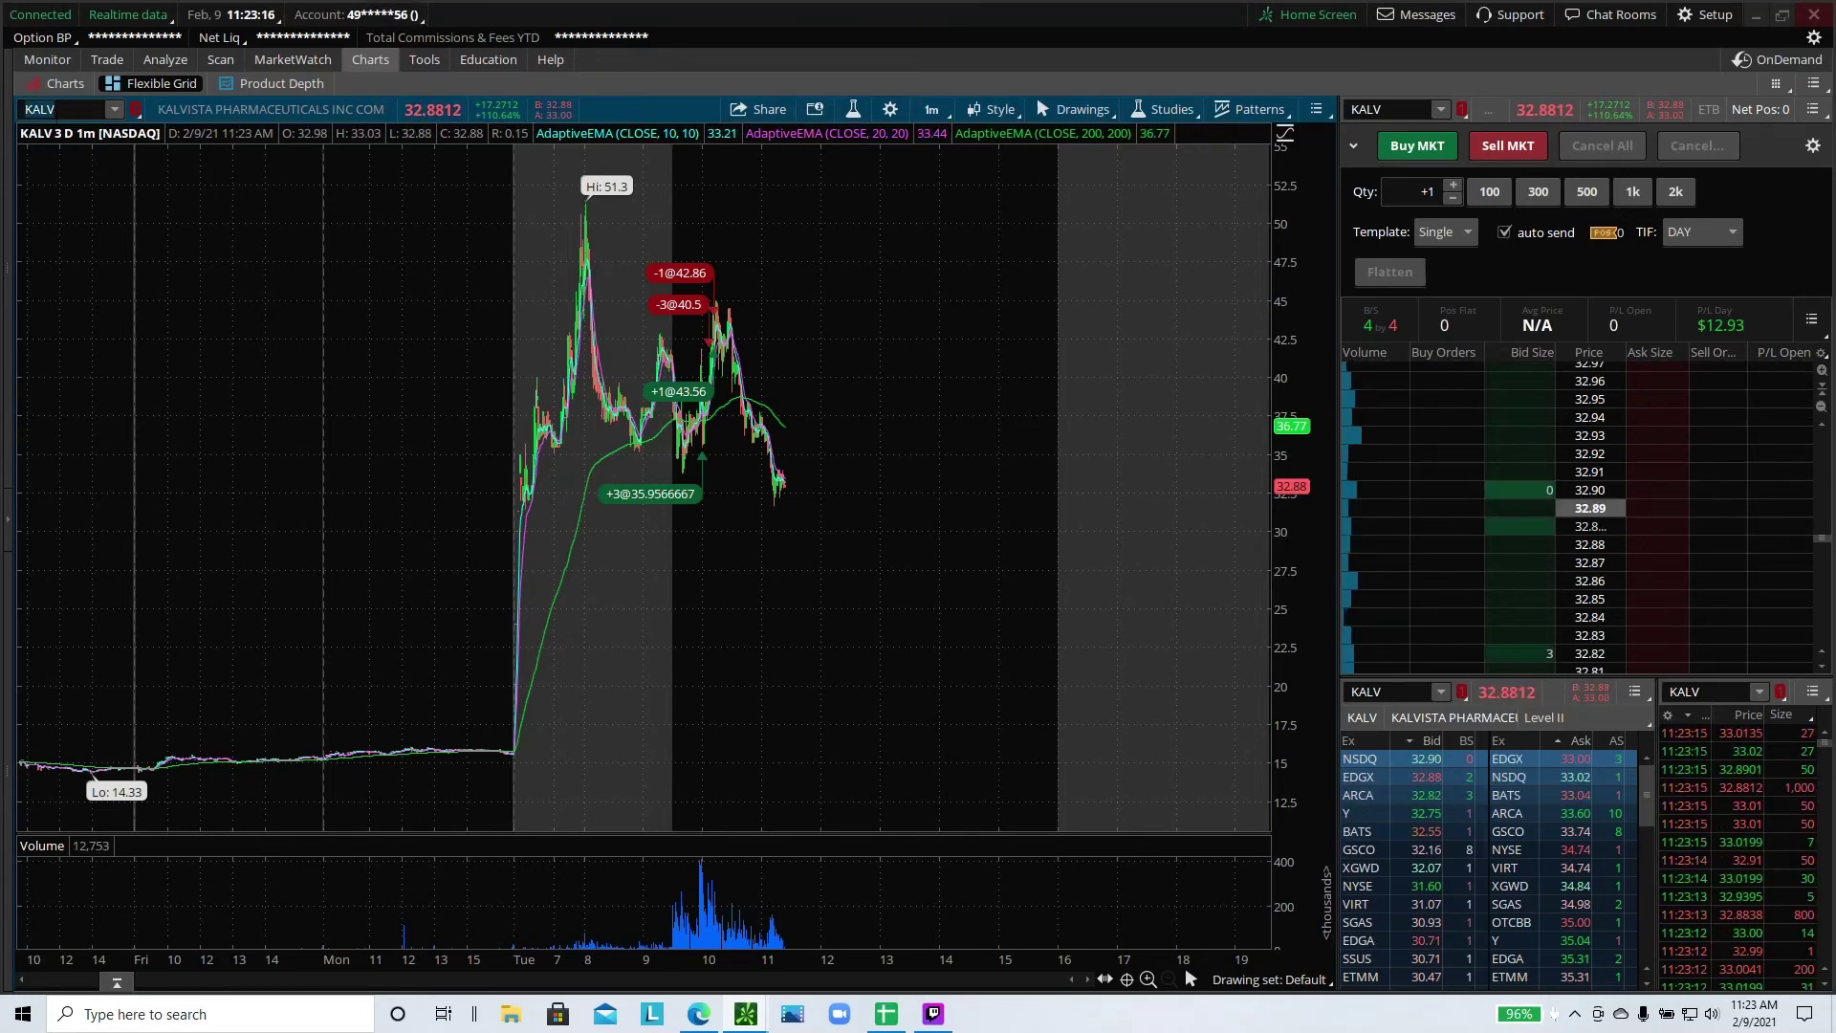
key(BackSpace)
key(BackSpace)
key(BackSpace)
key(BackSpace)
text(CHCI)
key(Return)
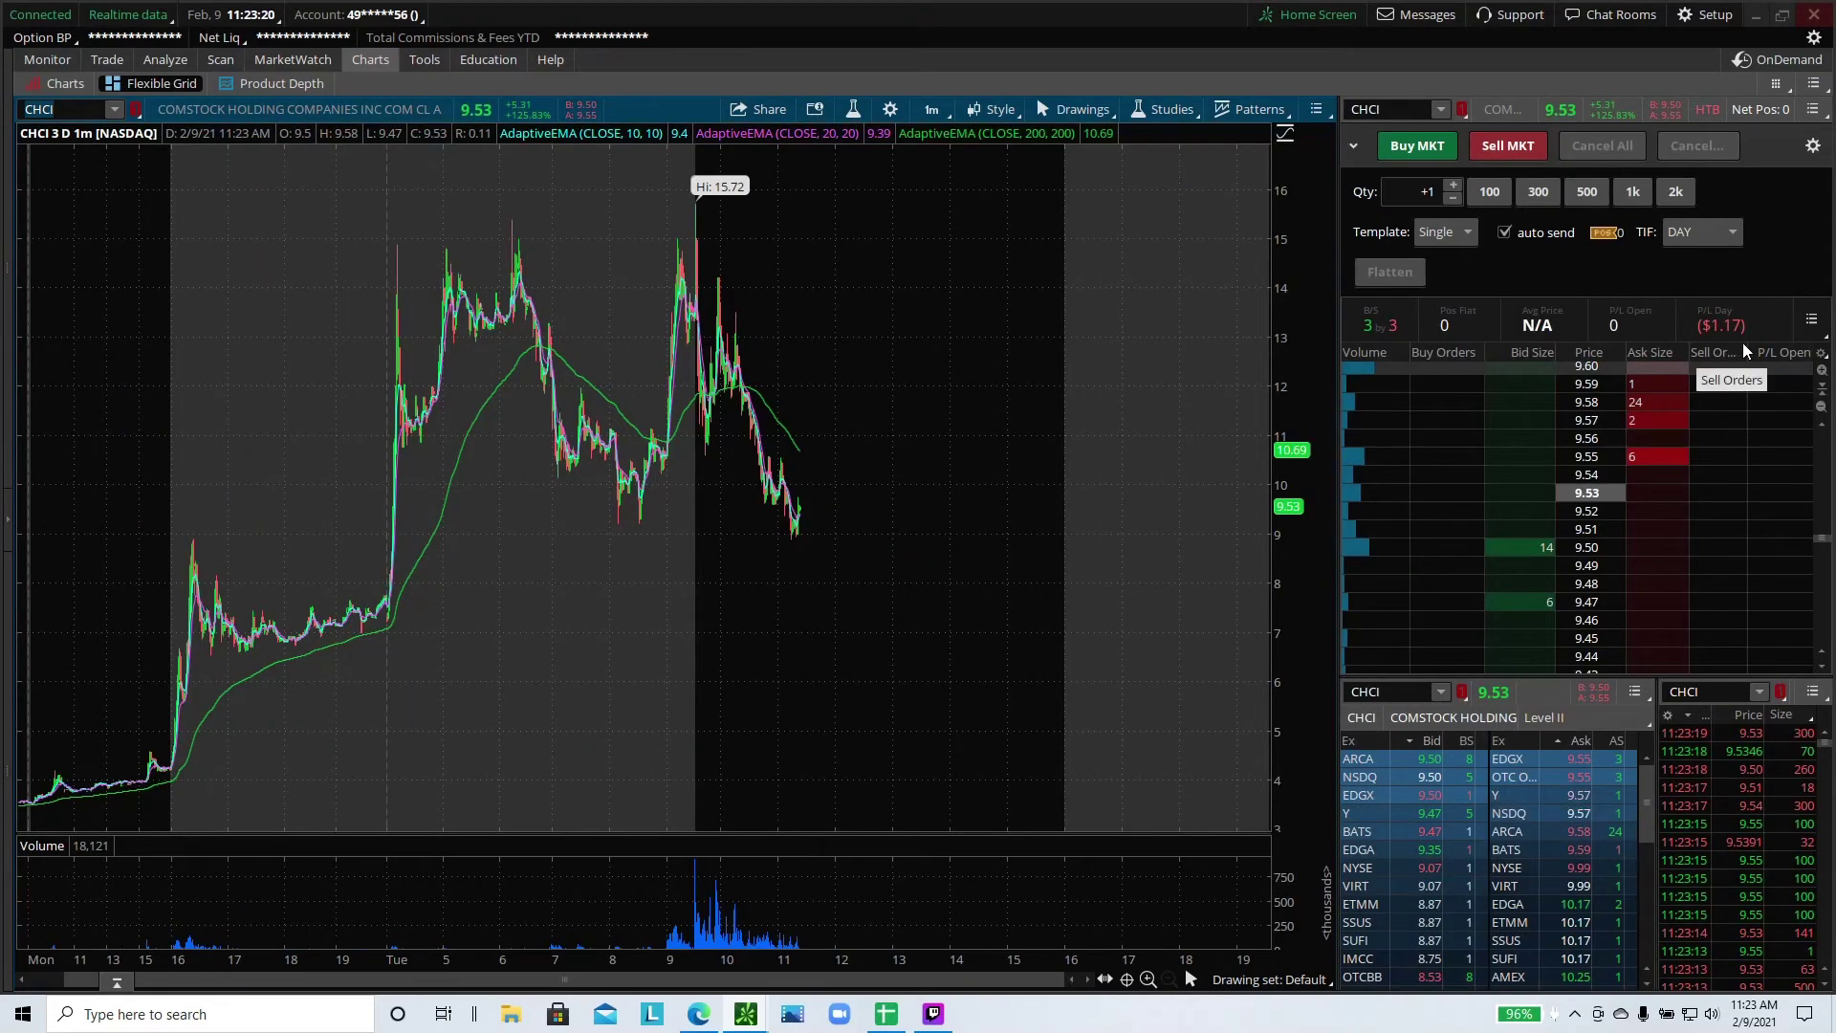
- Return to the 2021 Account Positions spreadsheet and start row 54 with the date 2/9/21 and the stock KALV
click(887, 1014)
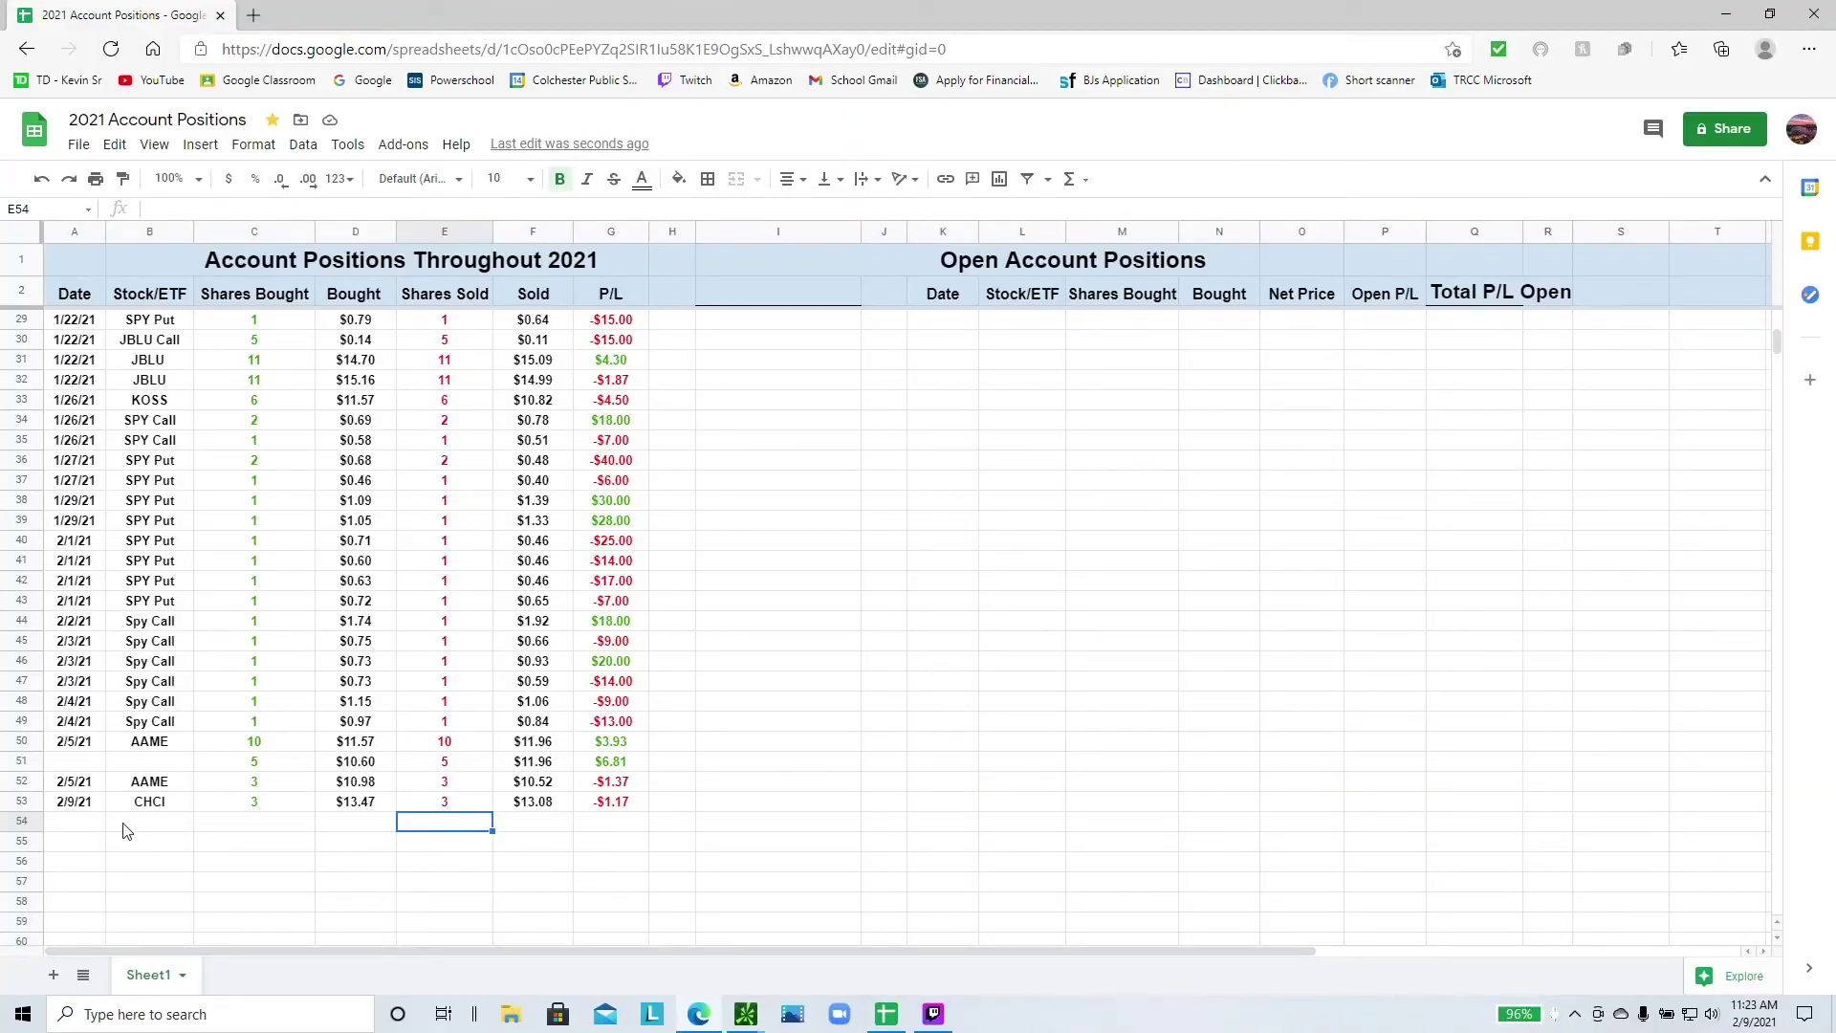
click(80, 826)
text(2)
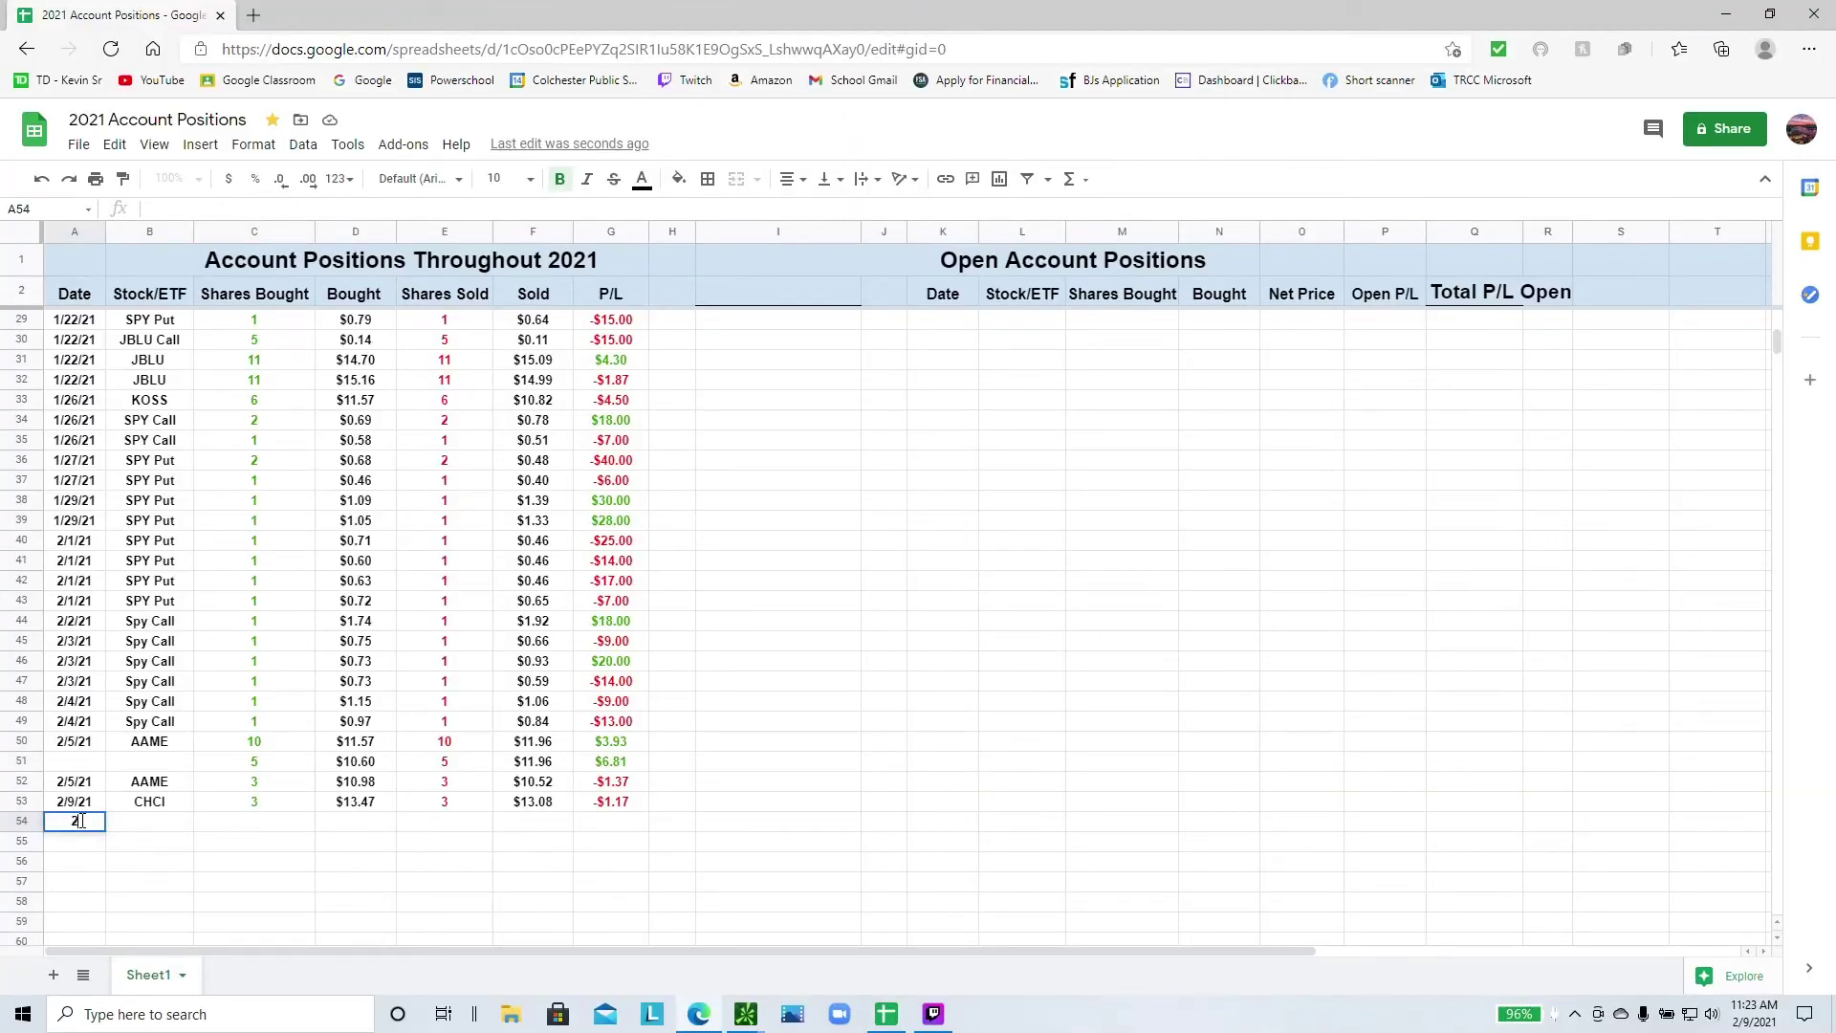
text(/9/21)
key(Tab)
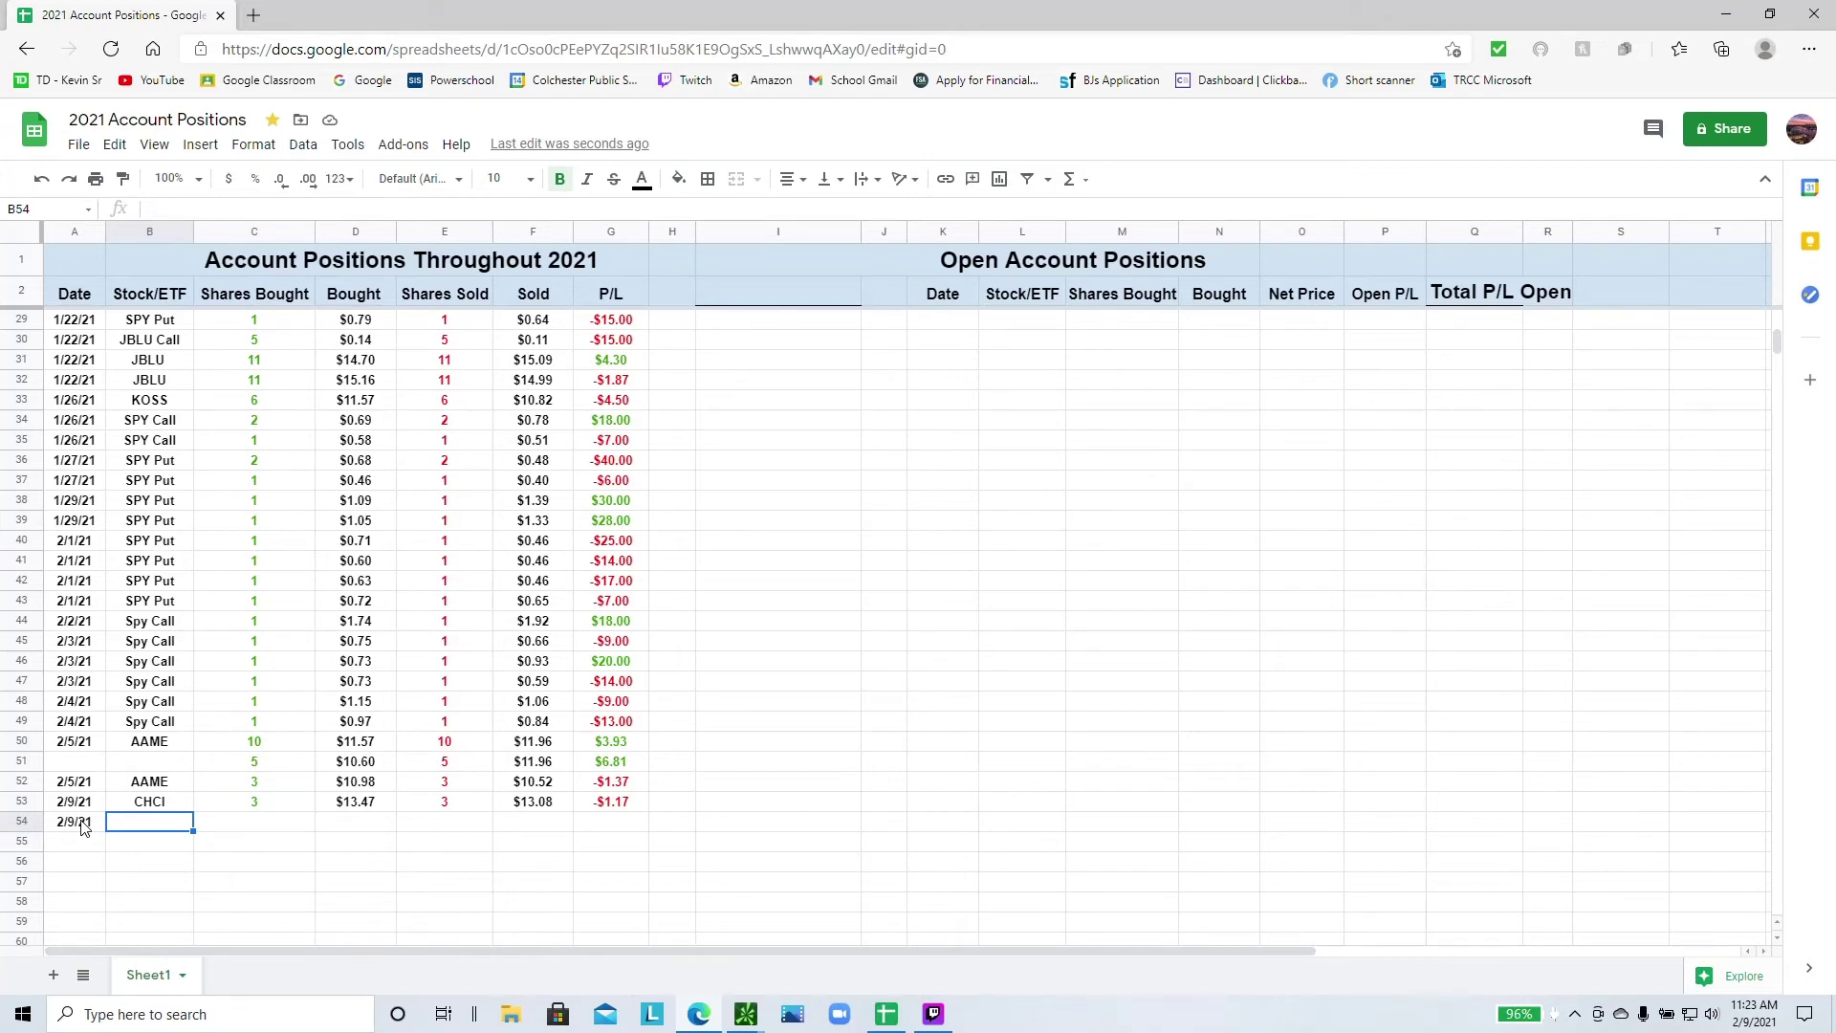
text(KALV)
key(Tab)
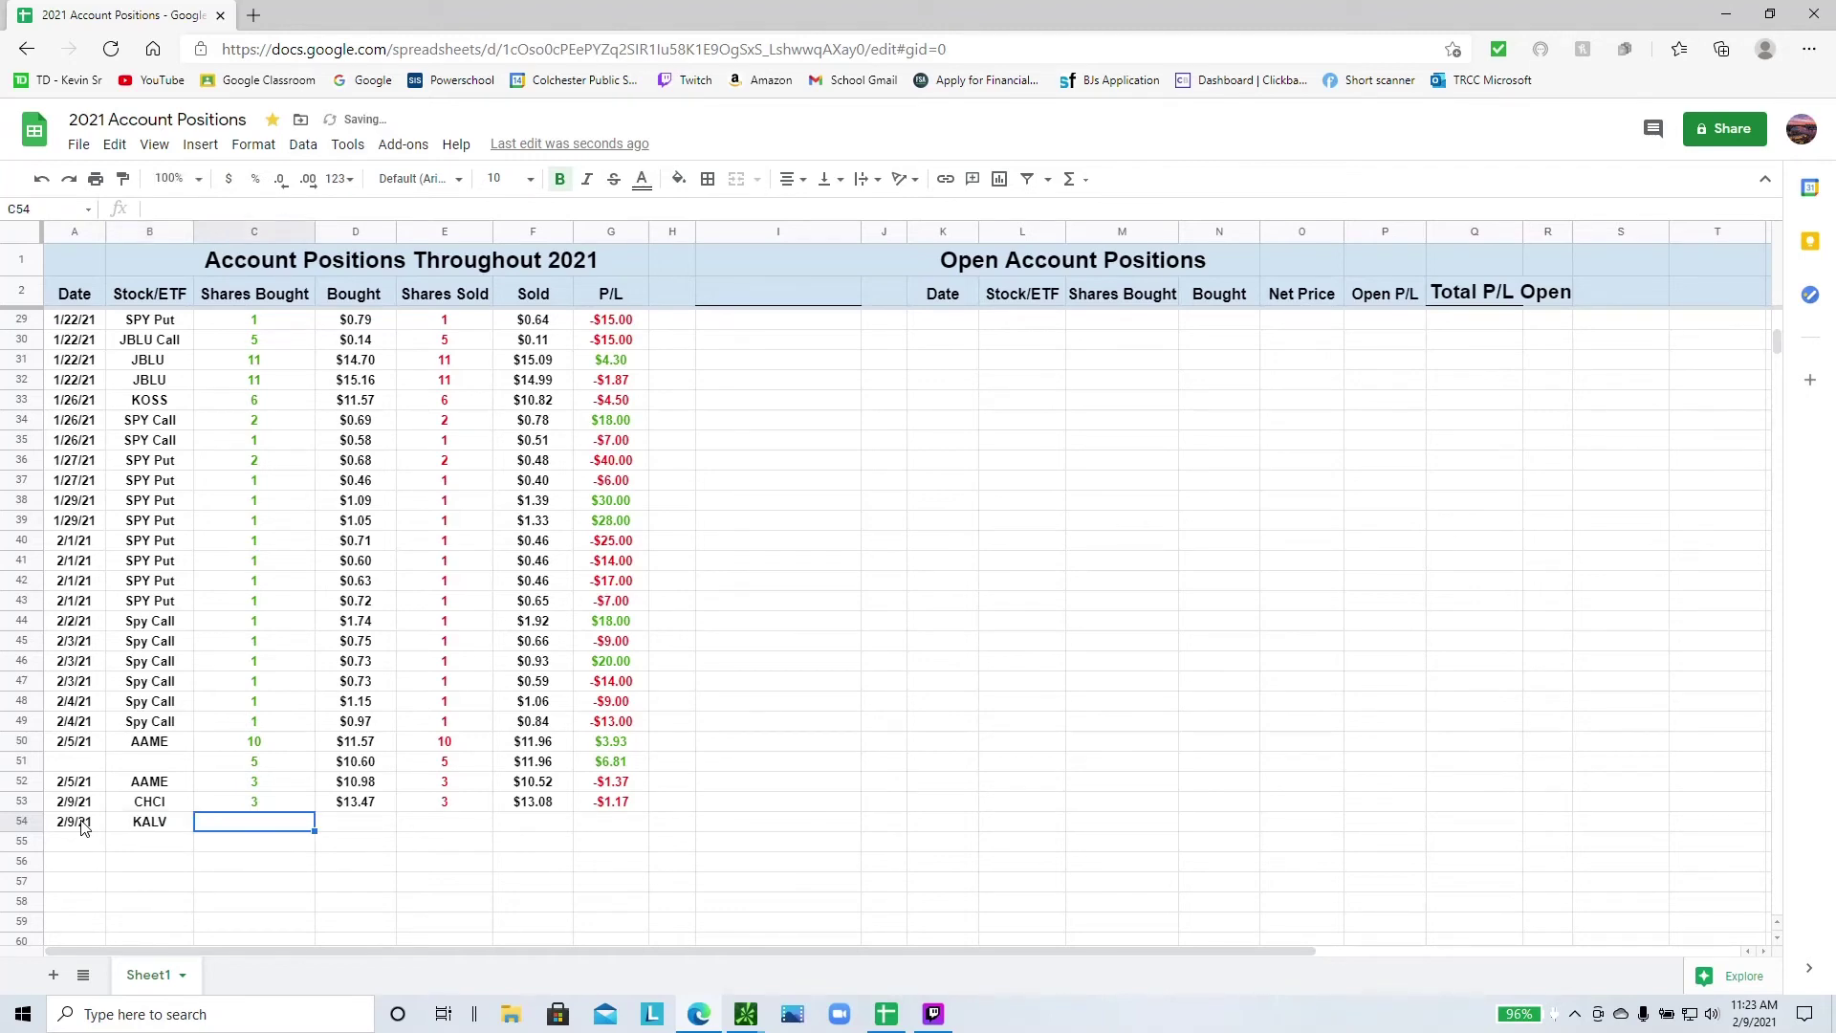
- Enter 3 KALV shares bought at 35.95667 in row 54
text(3)
key(Tab)
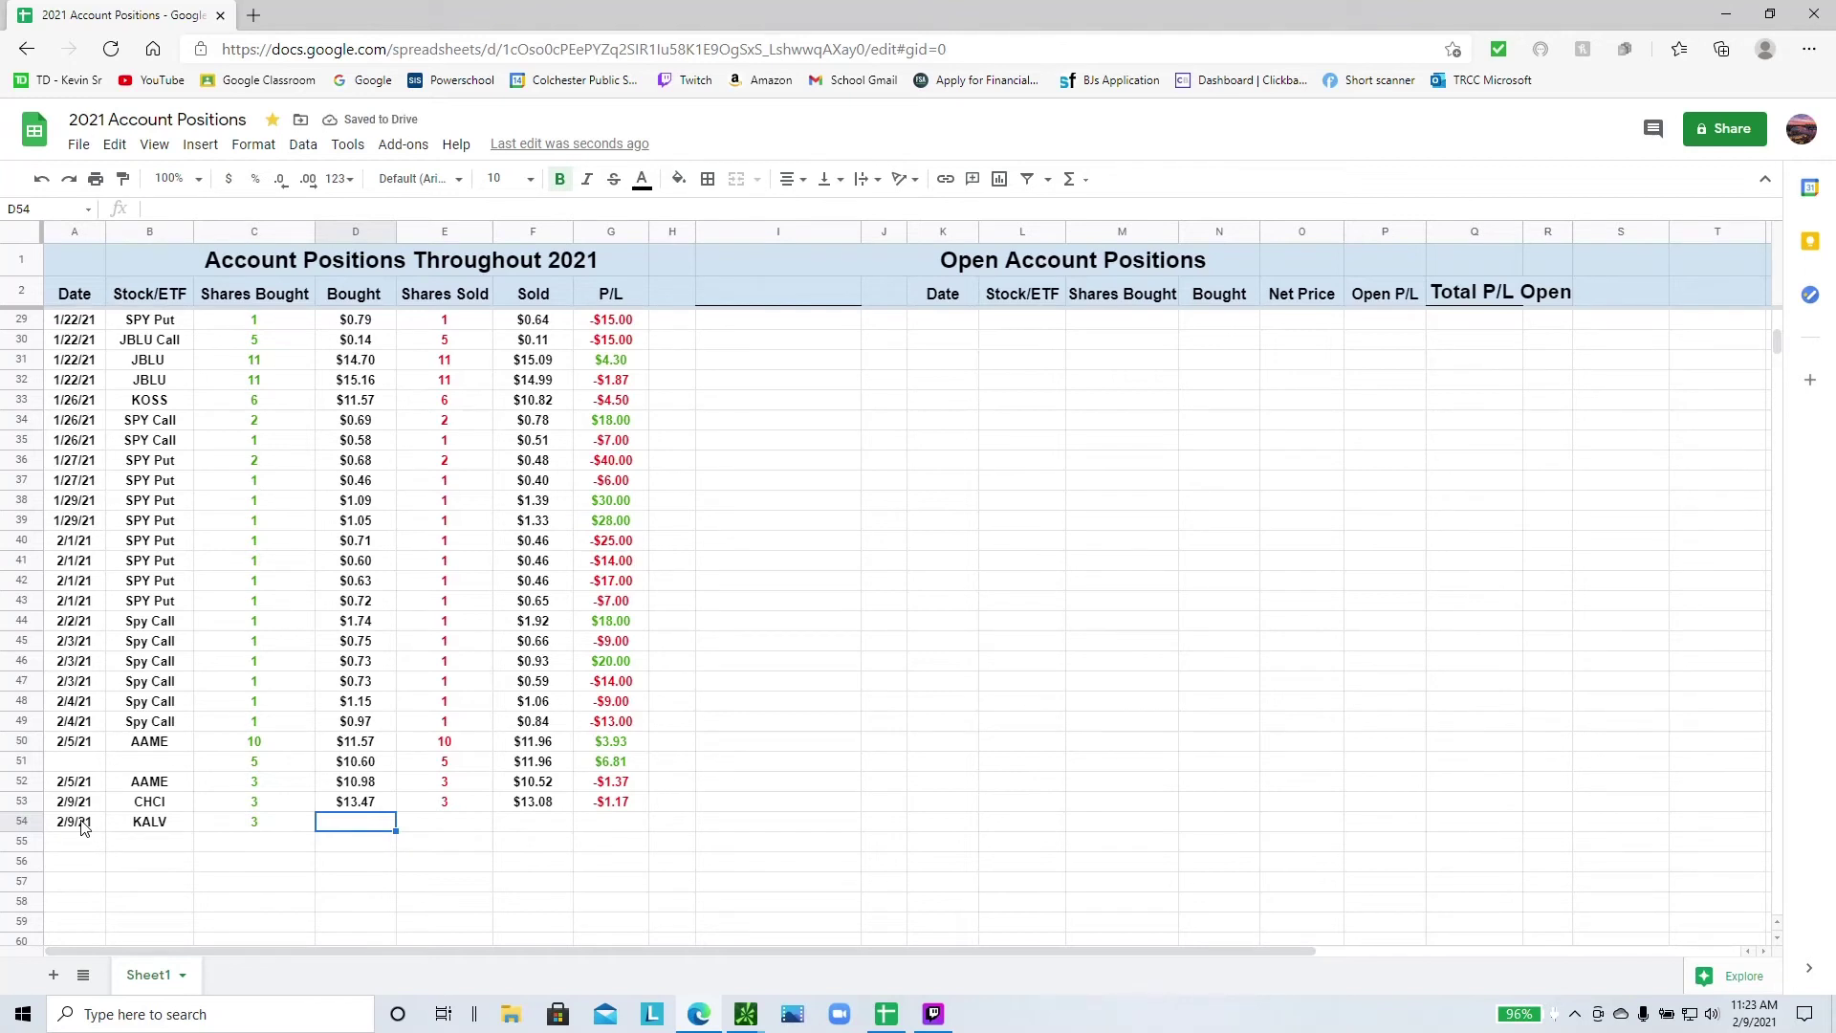
text(35.95)
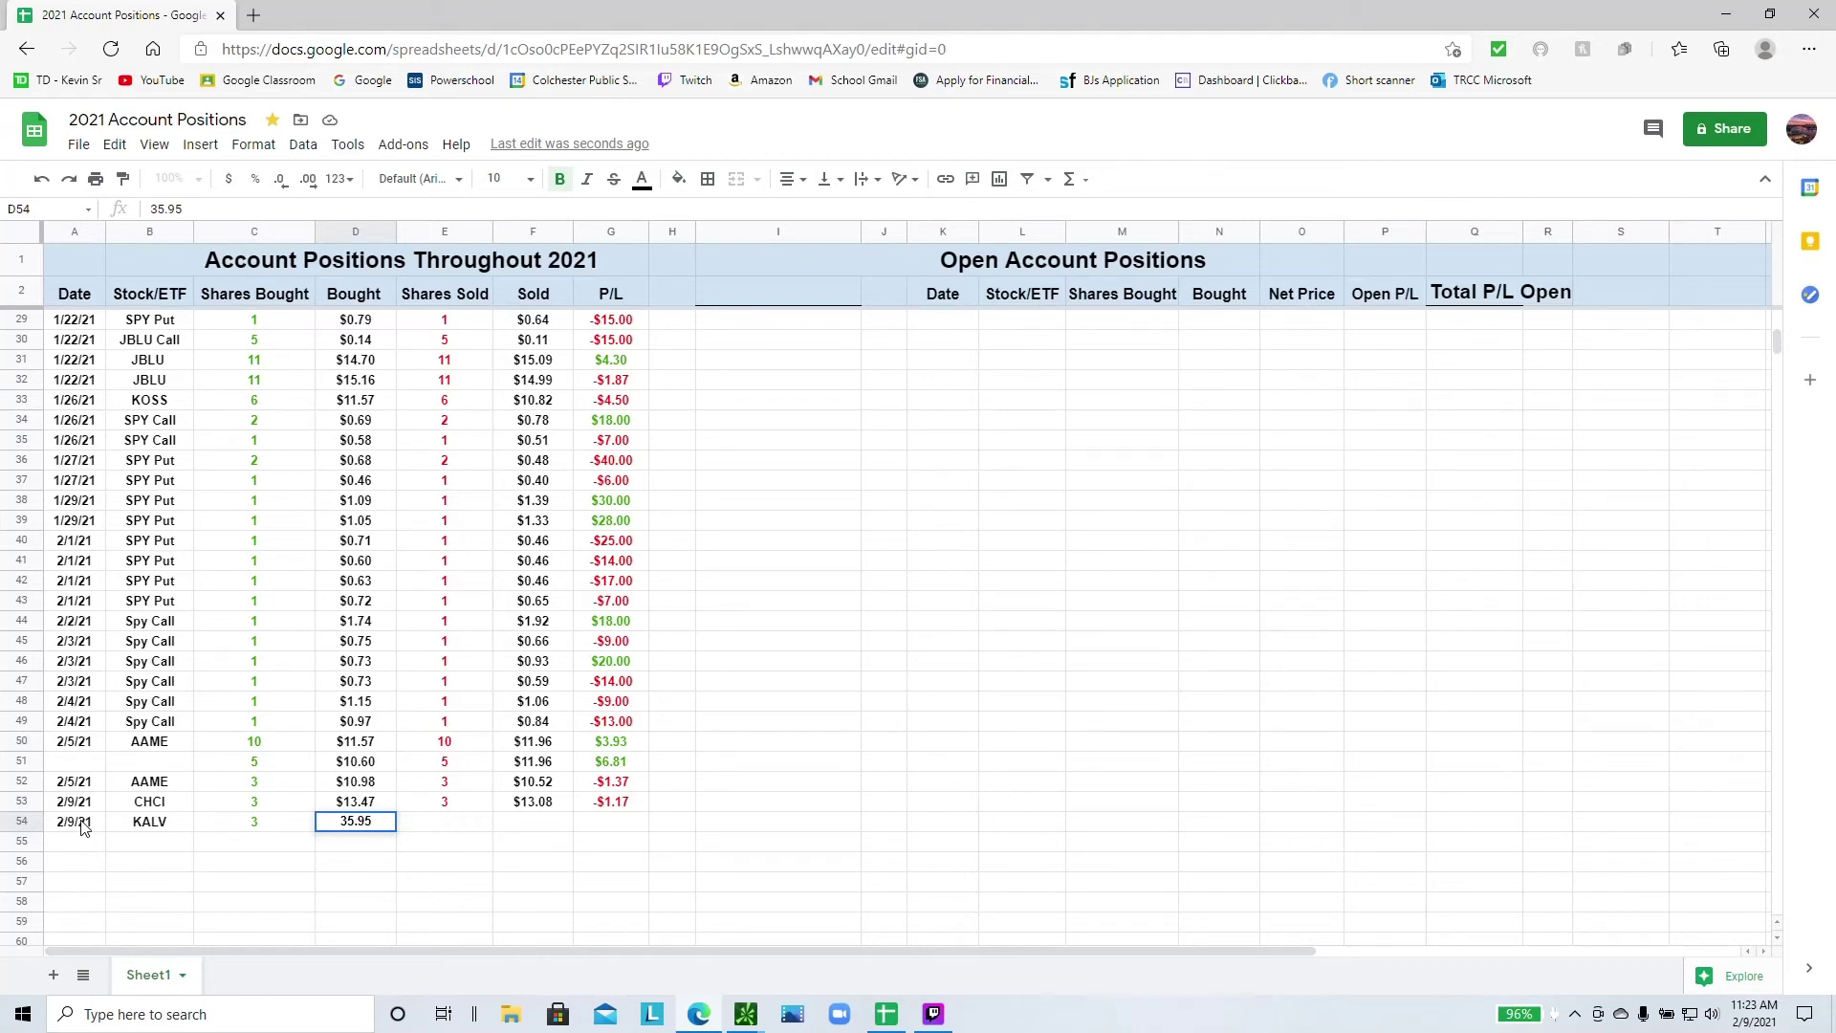
text(667)
key(Return)
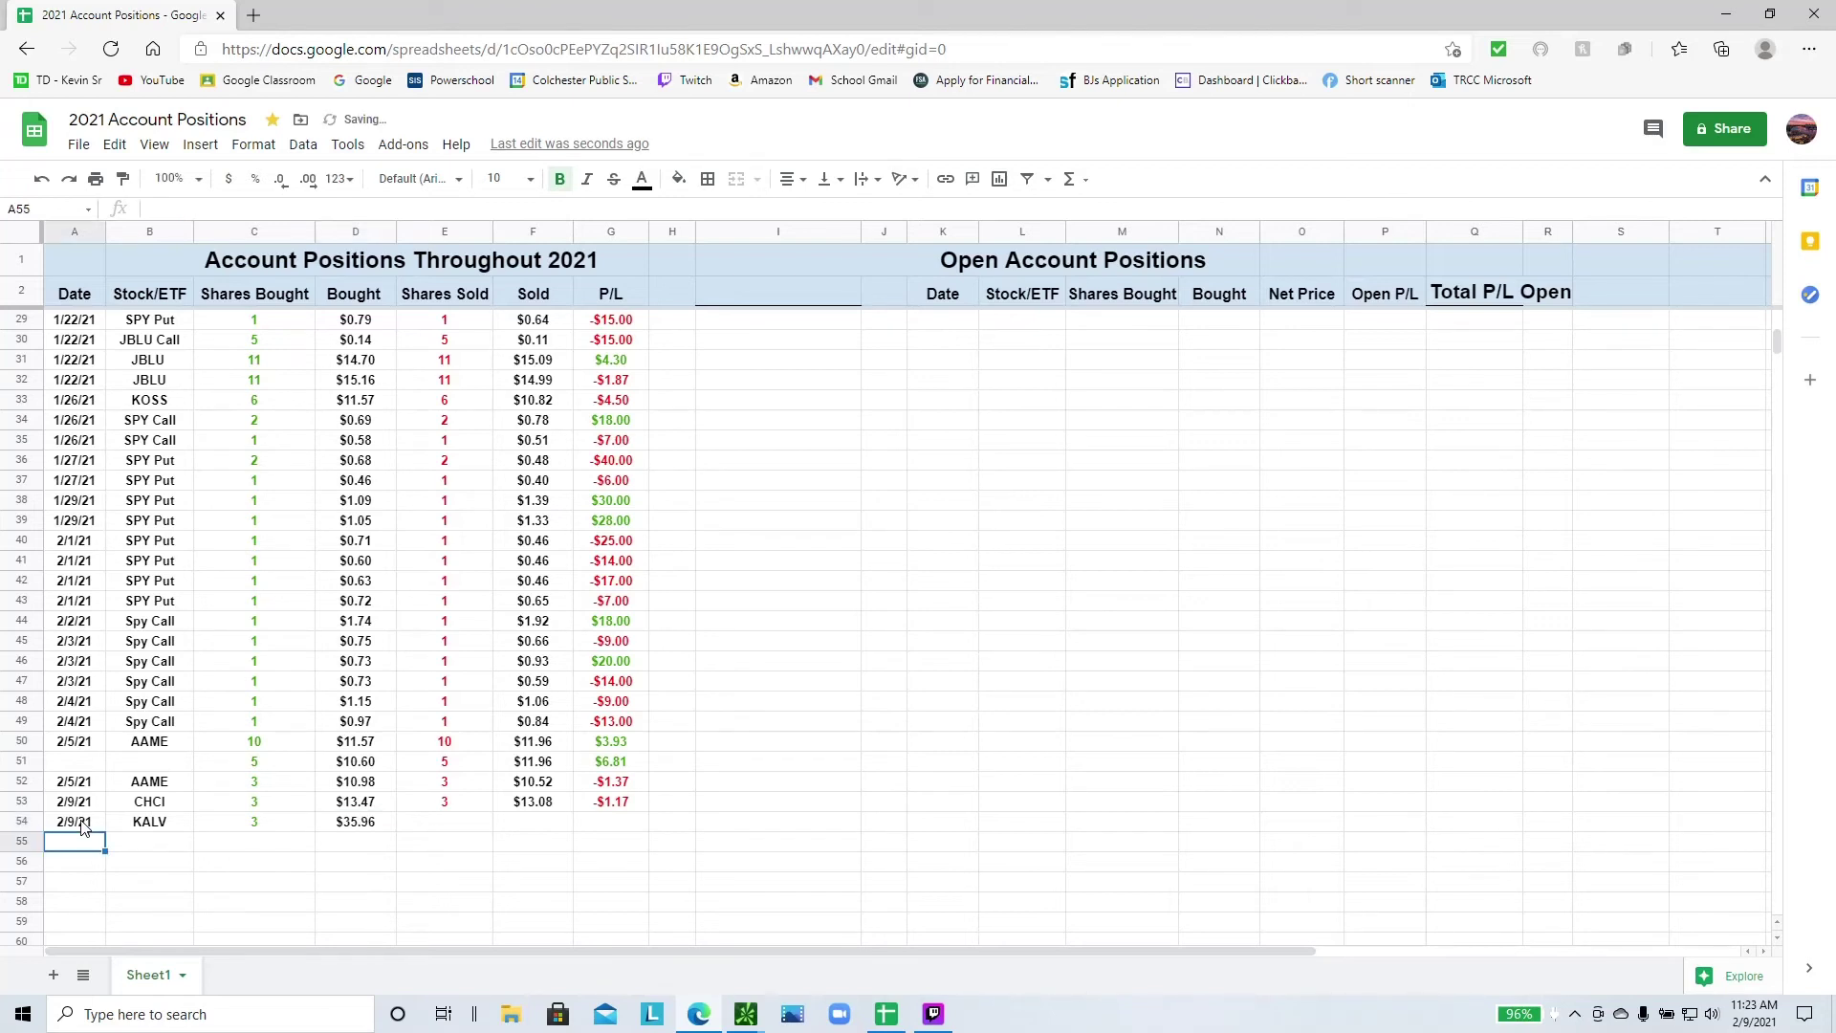
- Enter 3 KALV shares sold at 40.50 in row 54
click(455, 829)
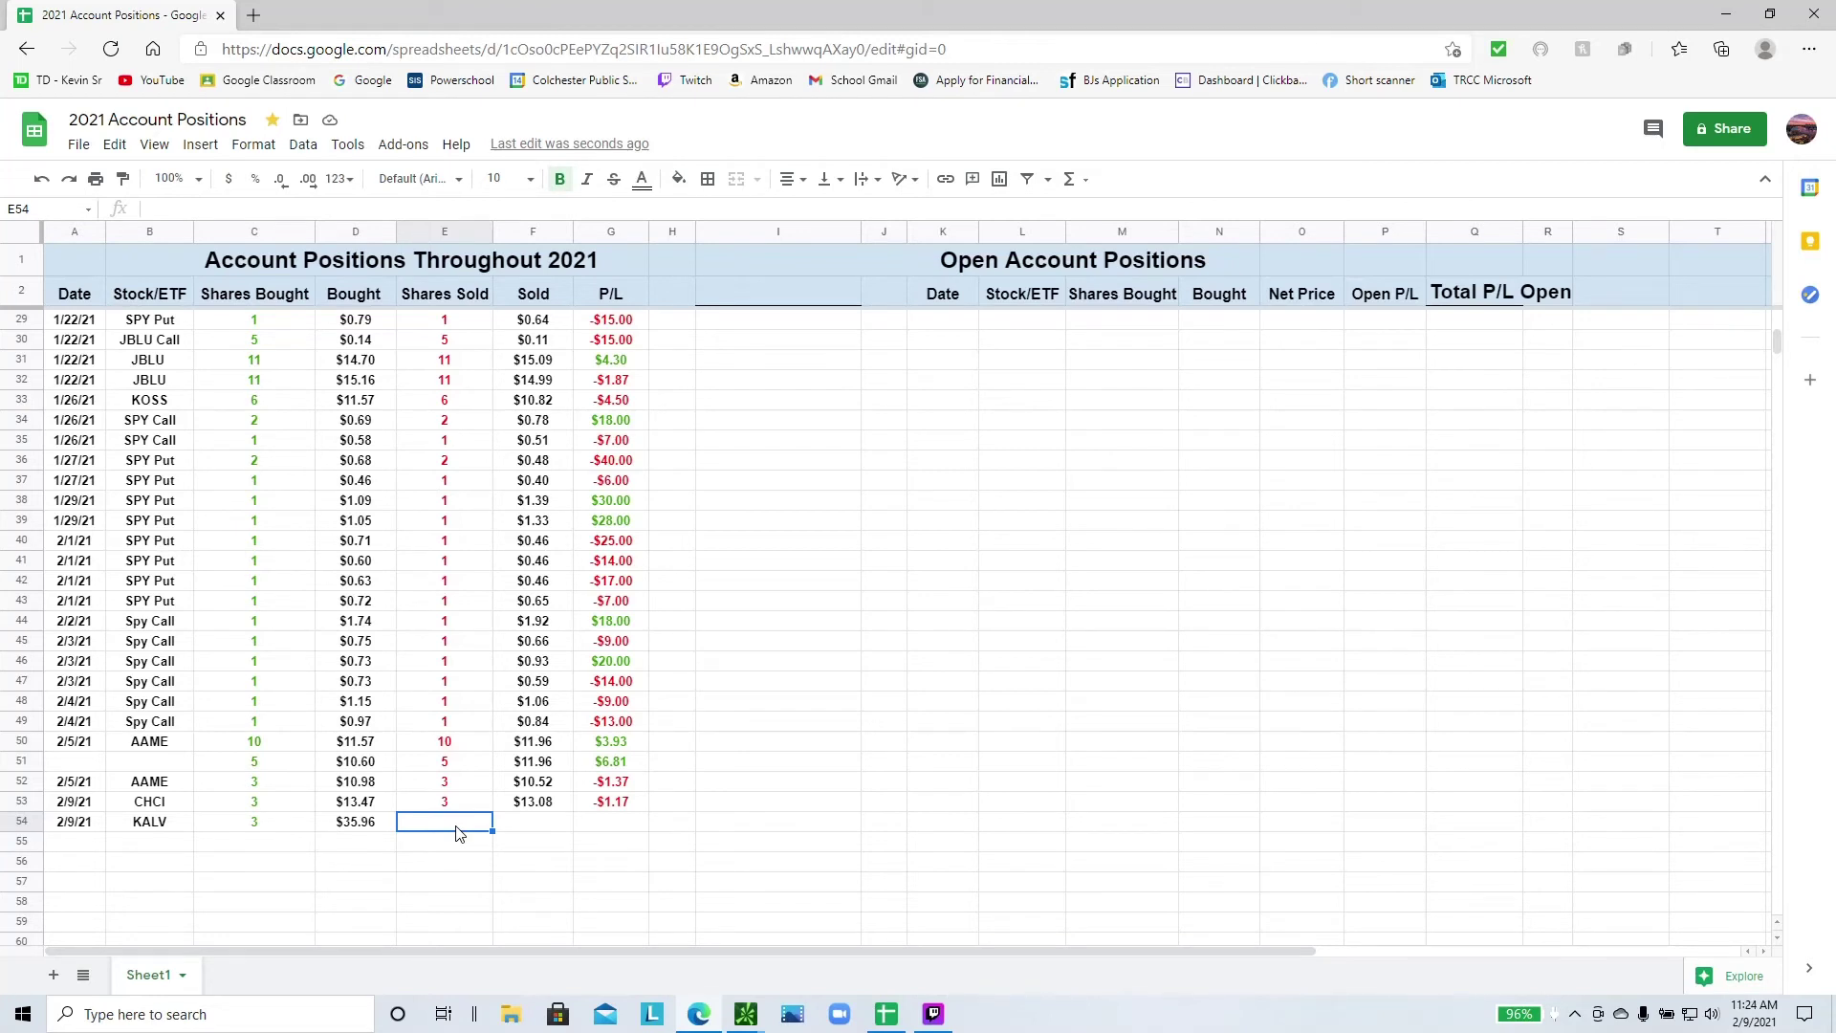
text(3)
key(Tab)
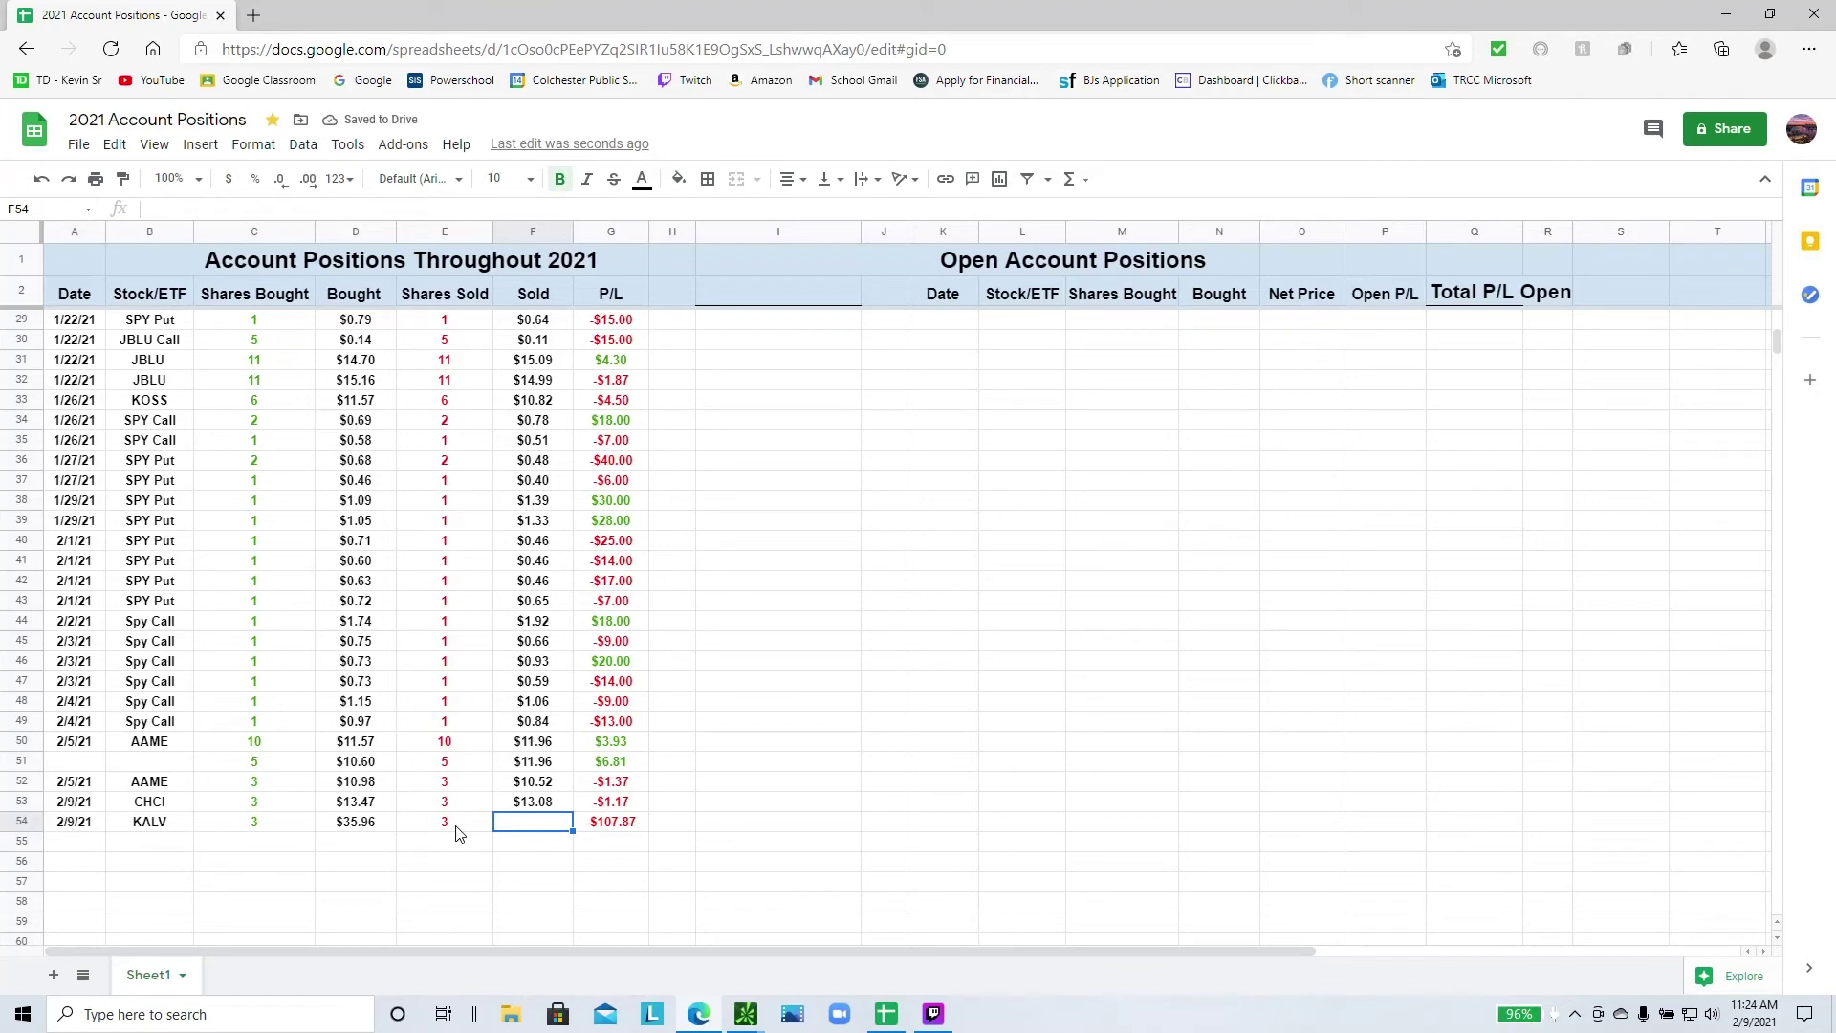
text(40.50)
key(Return)
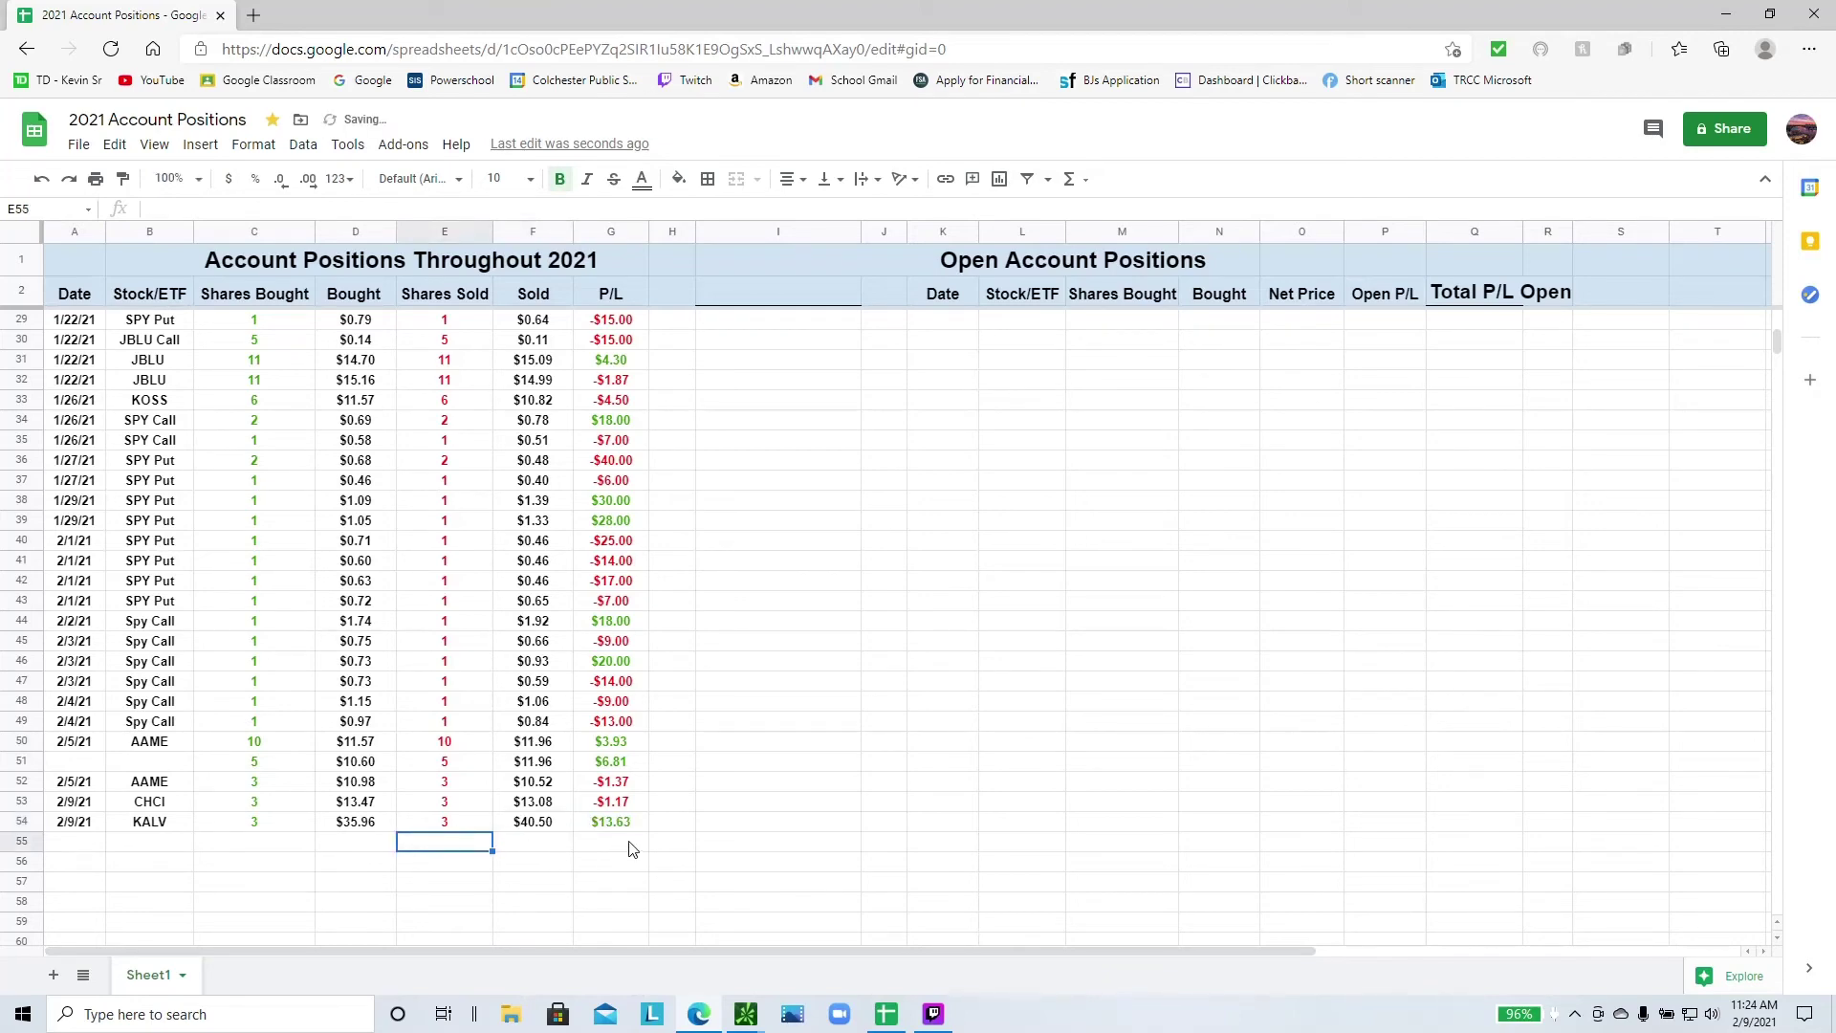
- Record the second KALV trade in row 55 with 1 share bought at 43.56 and 1 share sold at 42.86
click(172, 843)
click(269, 846)
text(1)
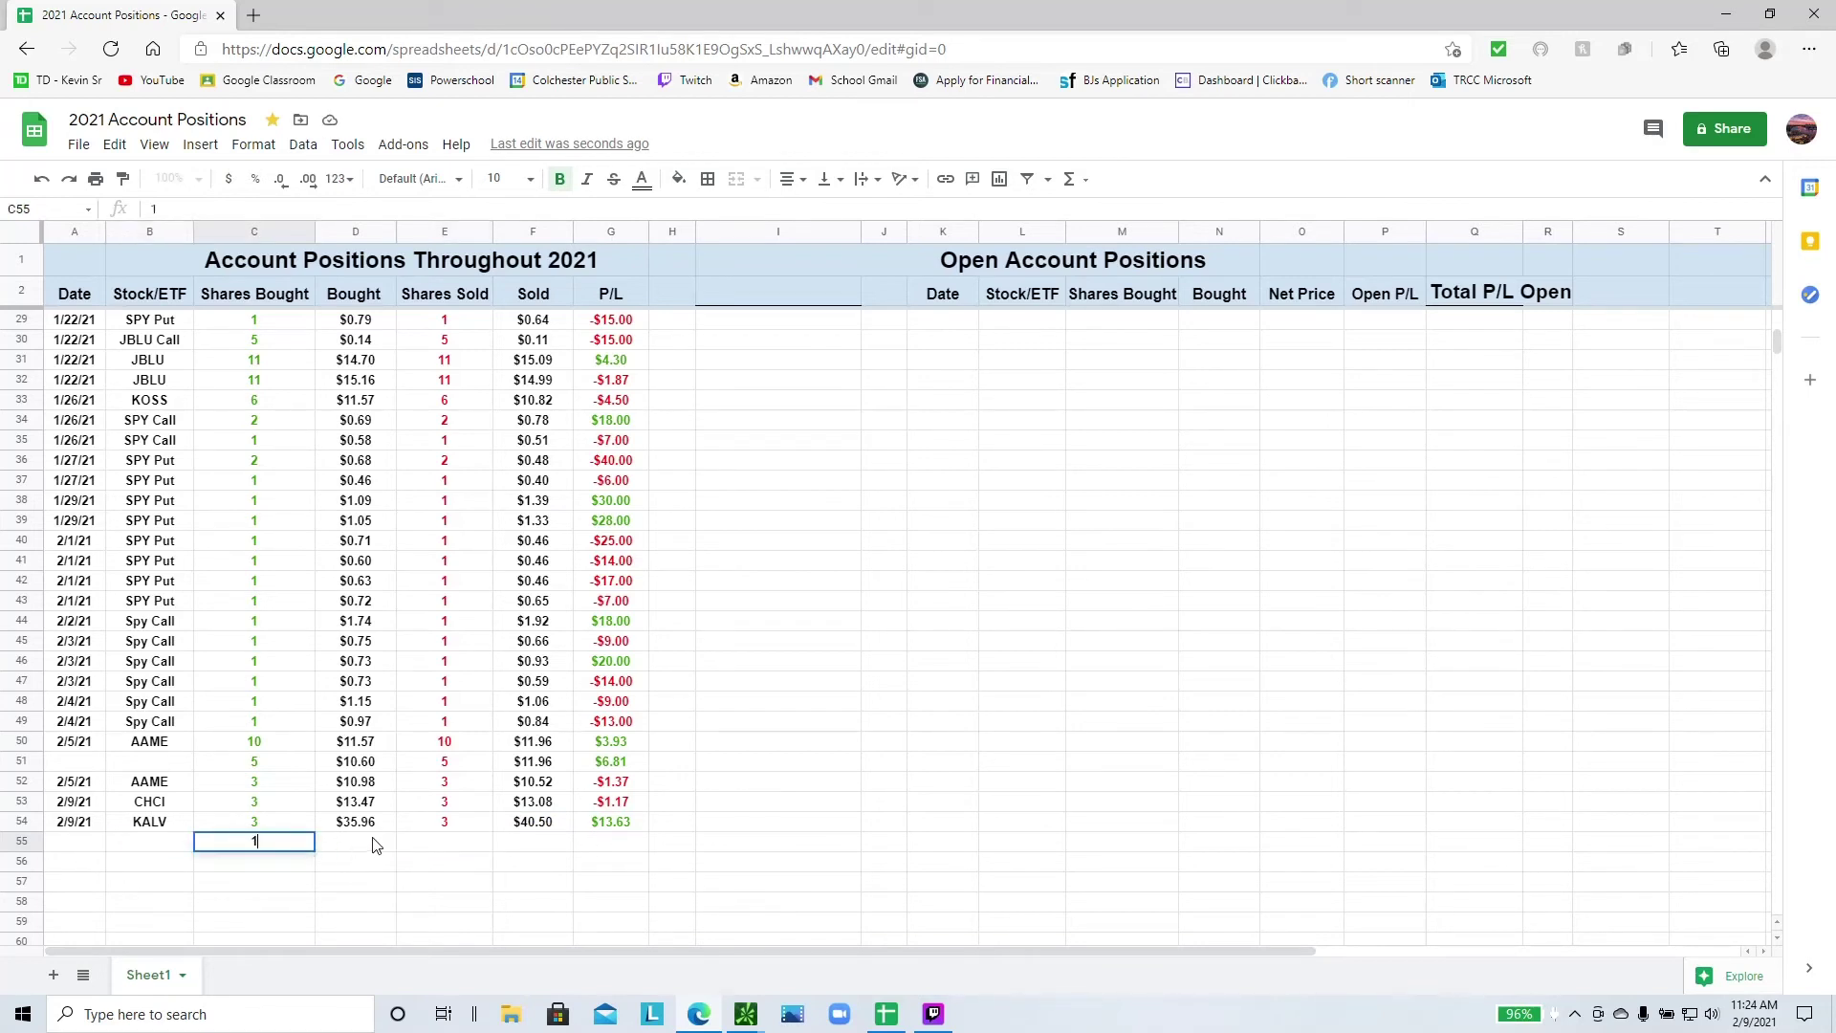
click(376, 846)
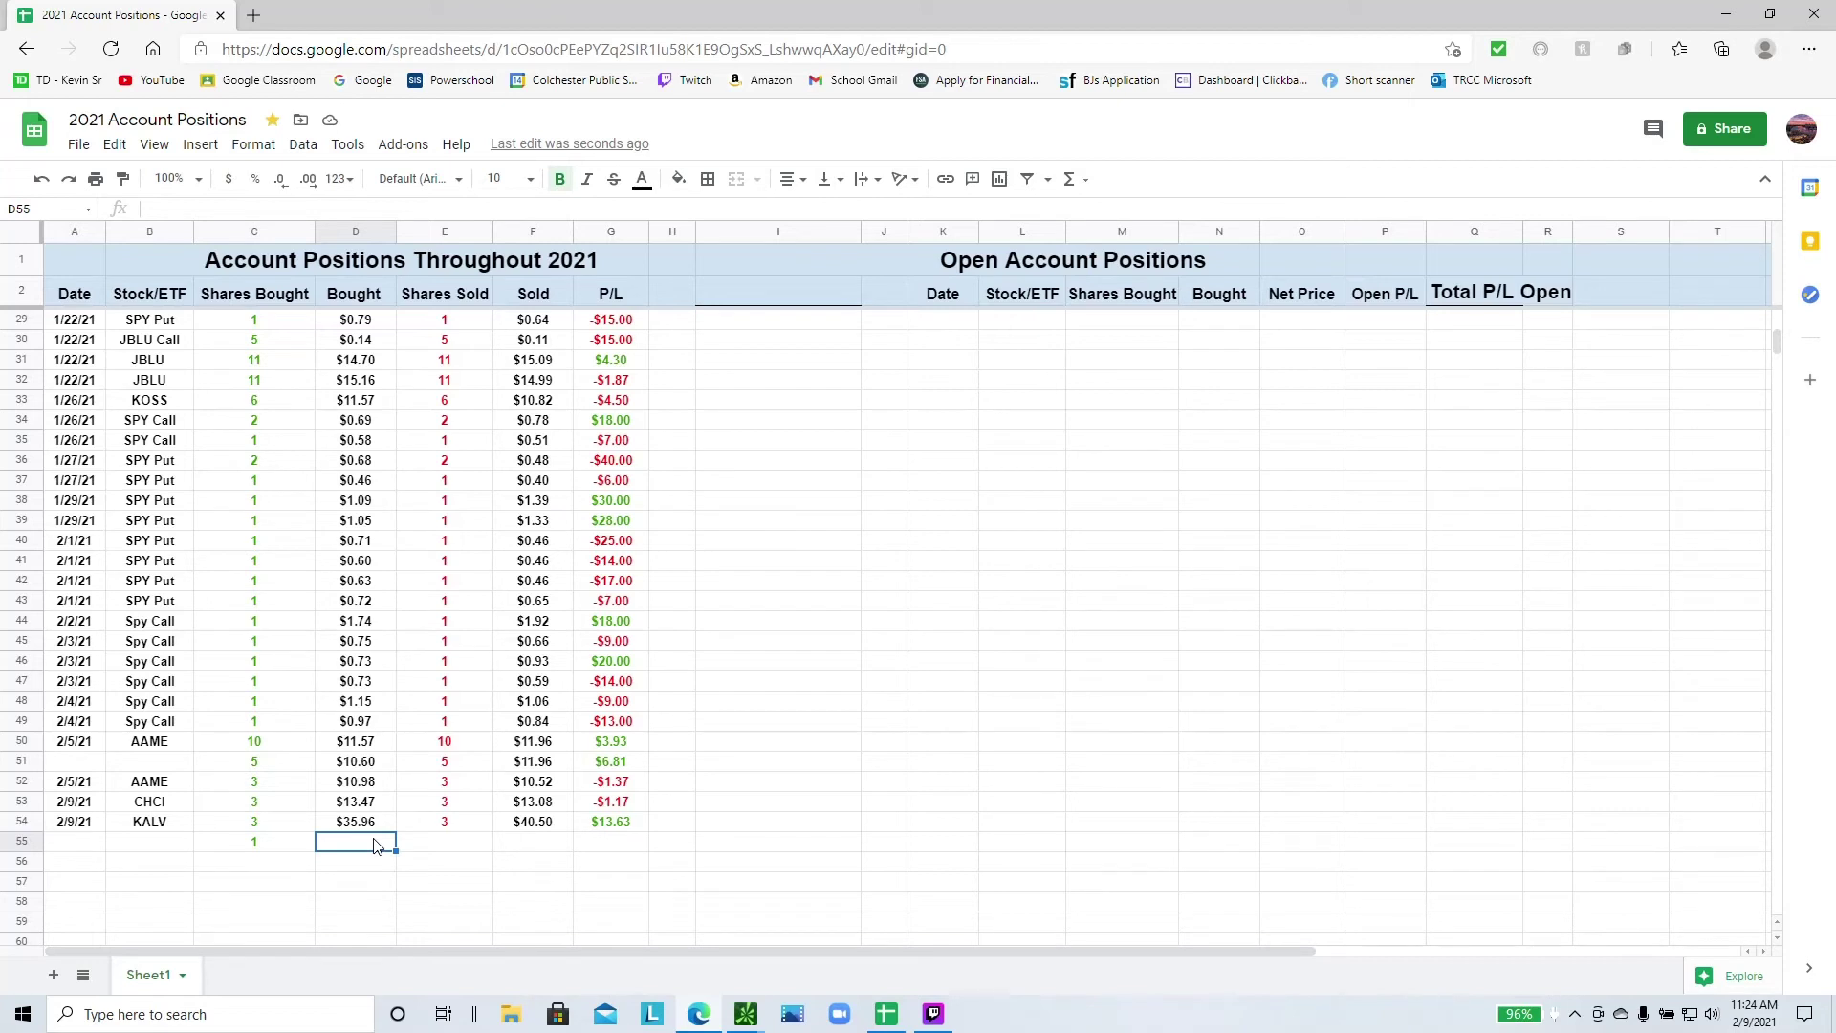
text(43.56)
key(Tab)
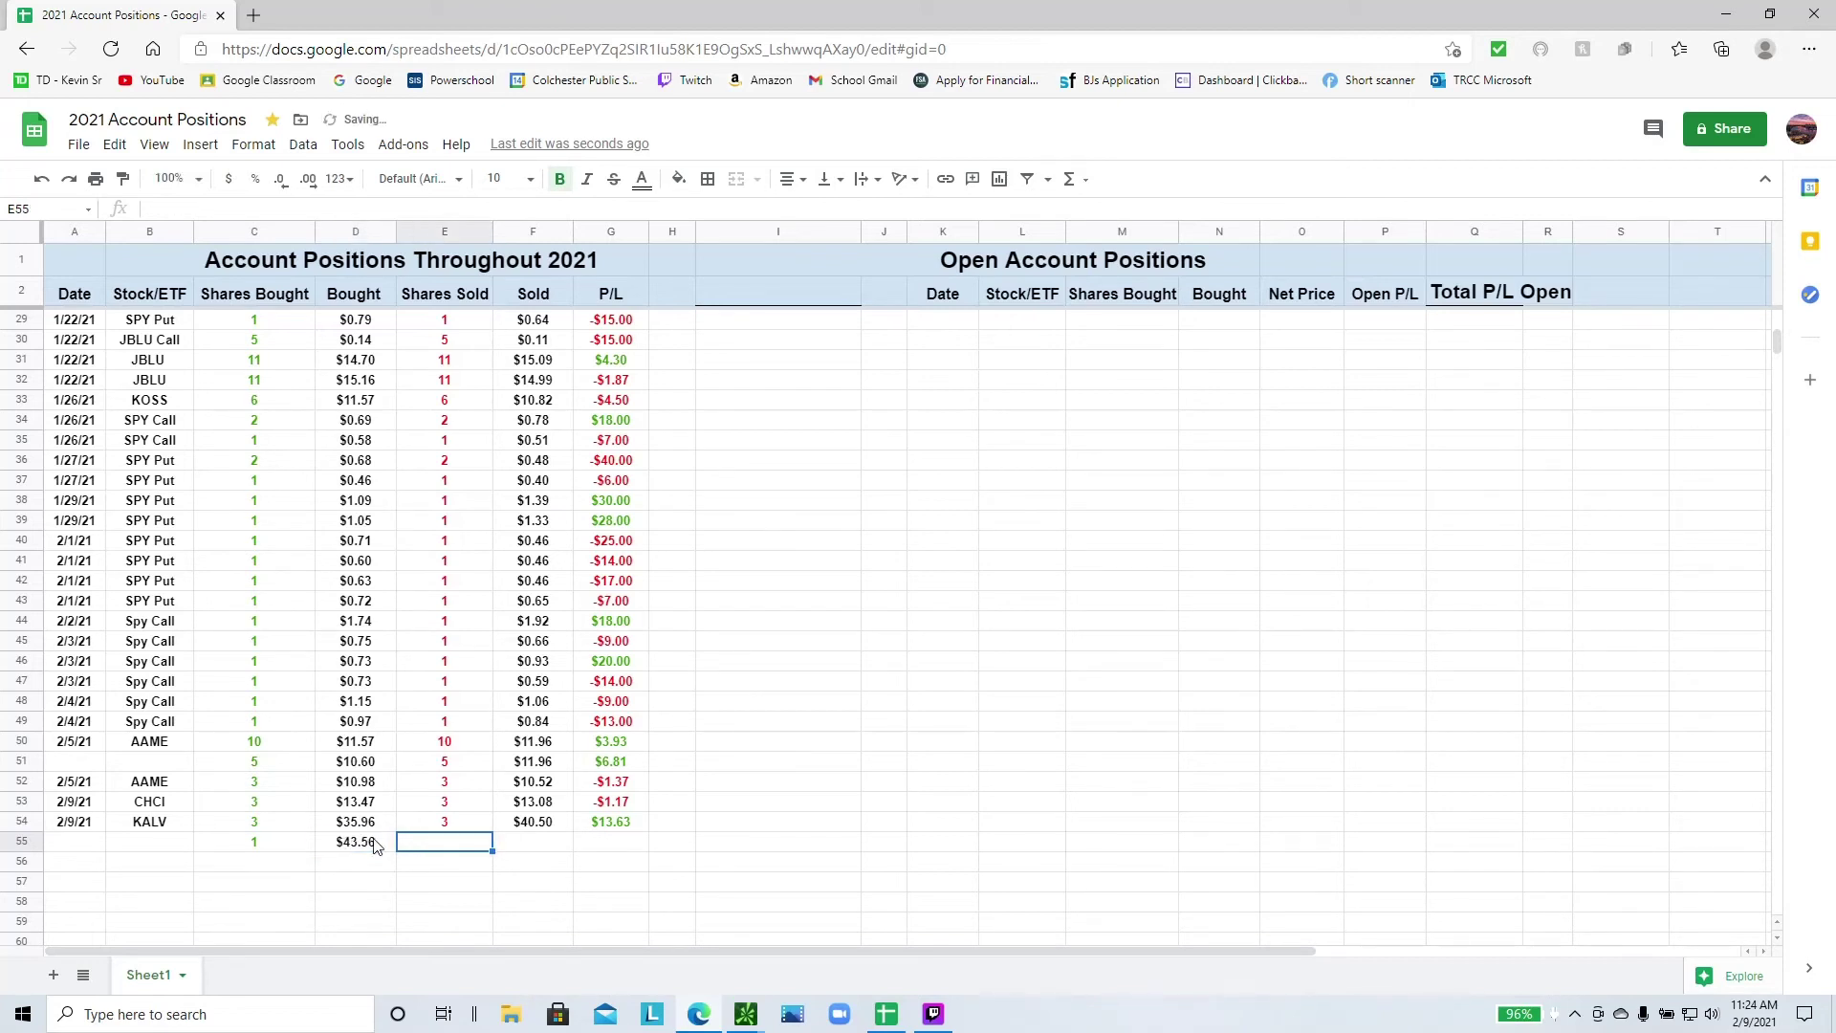
text(1)
key(Tab)
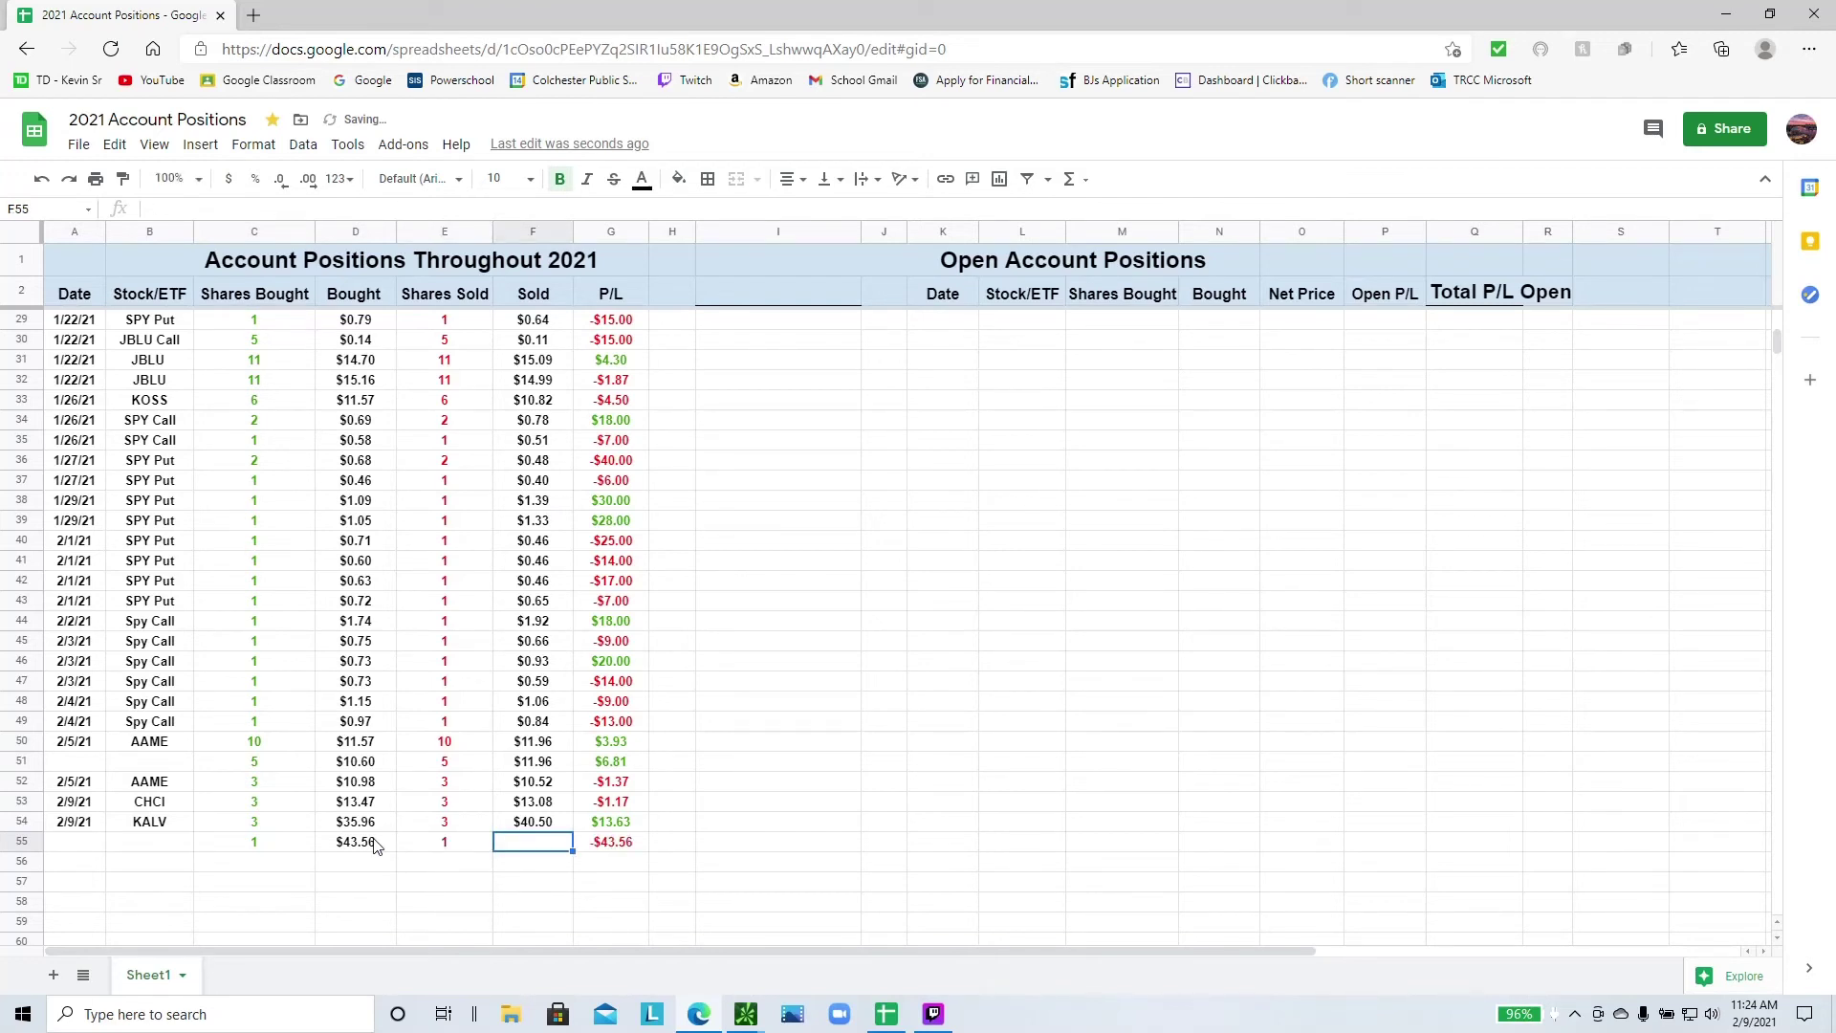
text(42.86)
key(Return)
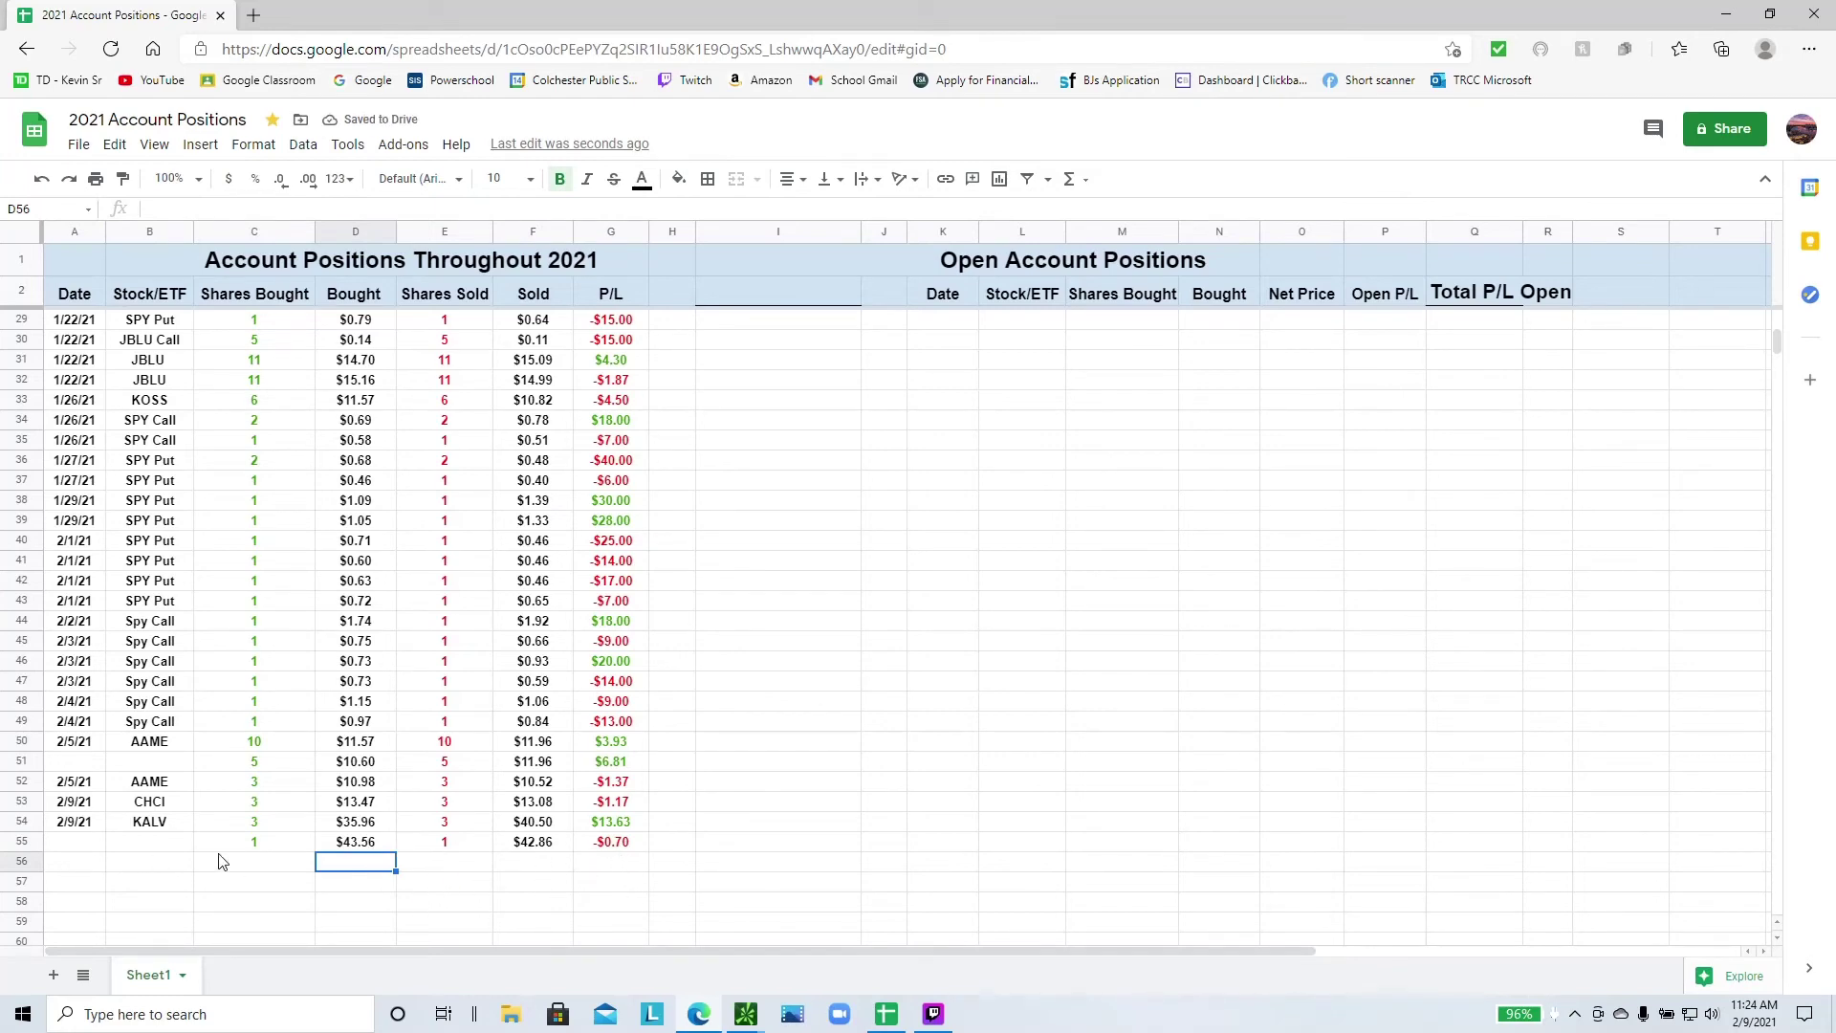
- Review the year's total P/L, account balance and P/L chart along with the most recent trade rows
scroll(909, 756, up, 10)
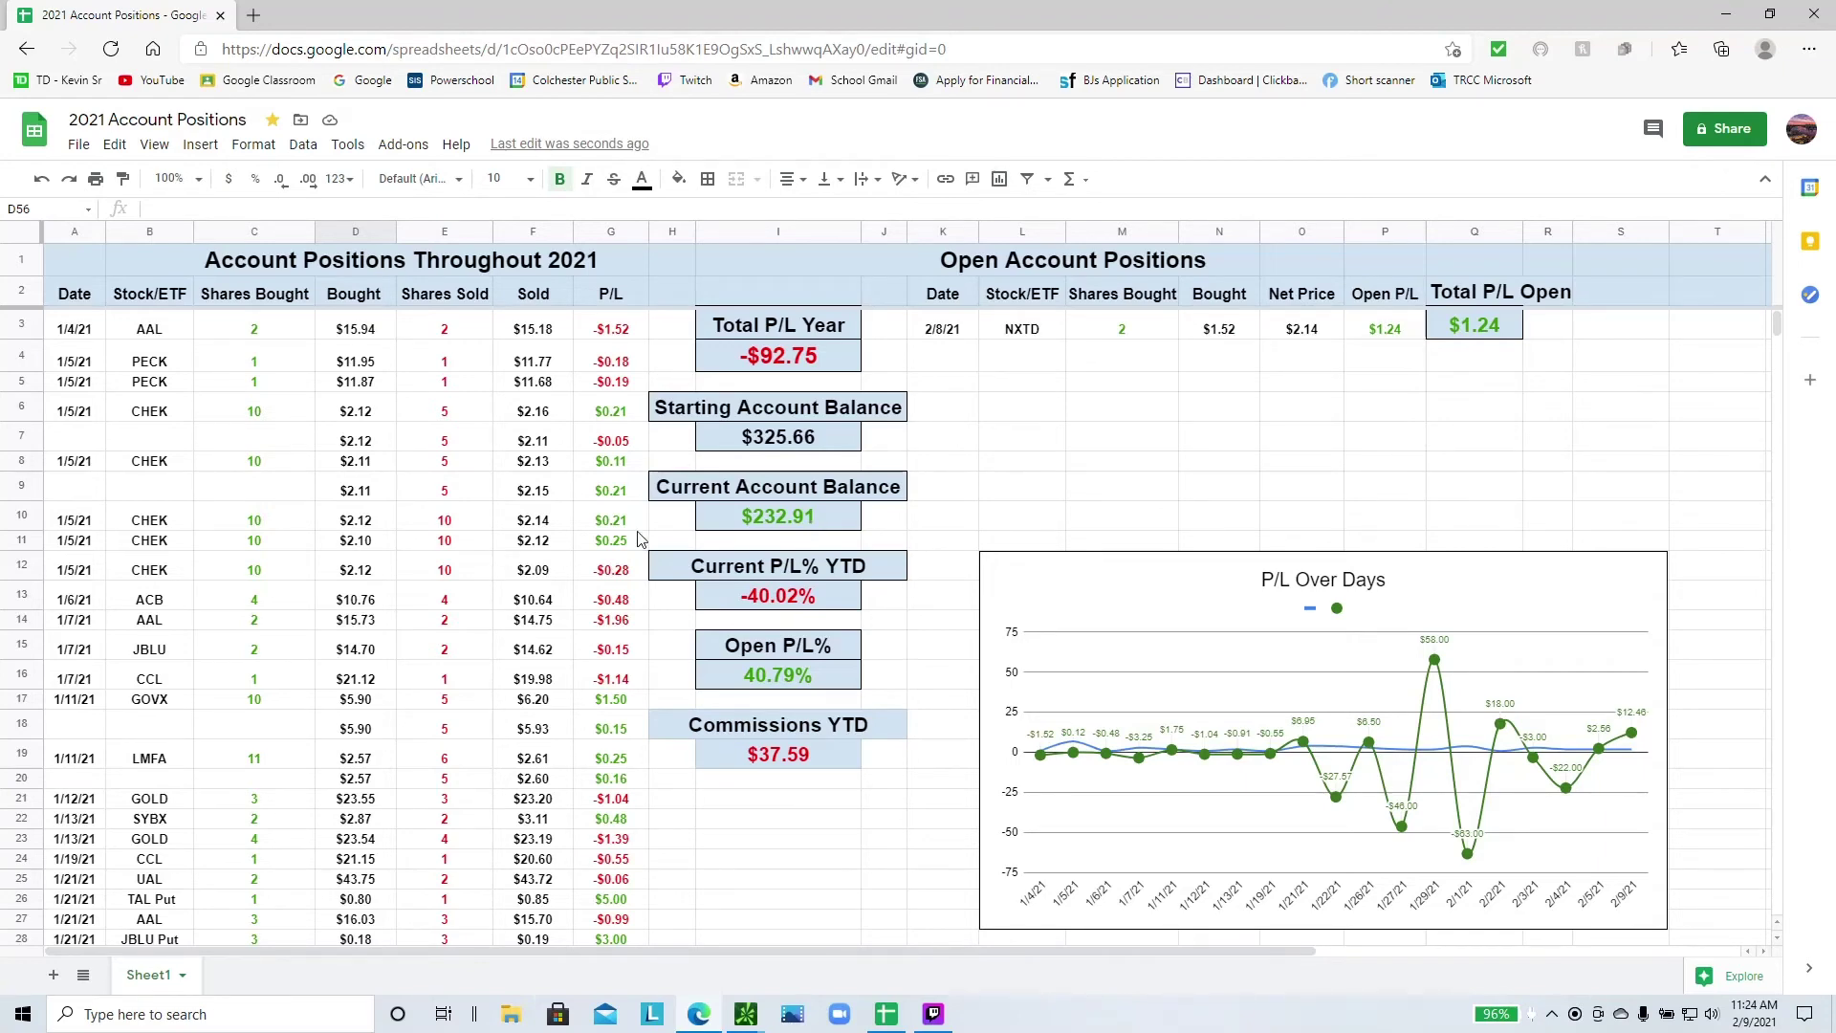
scroll(515, 593, down, 6)
scroll(515, 601, down, 1)
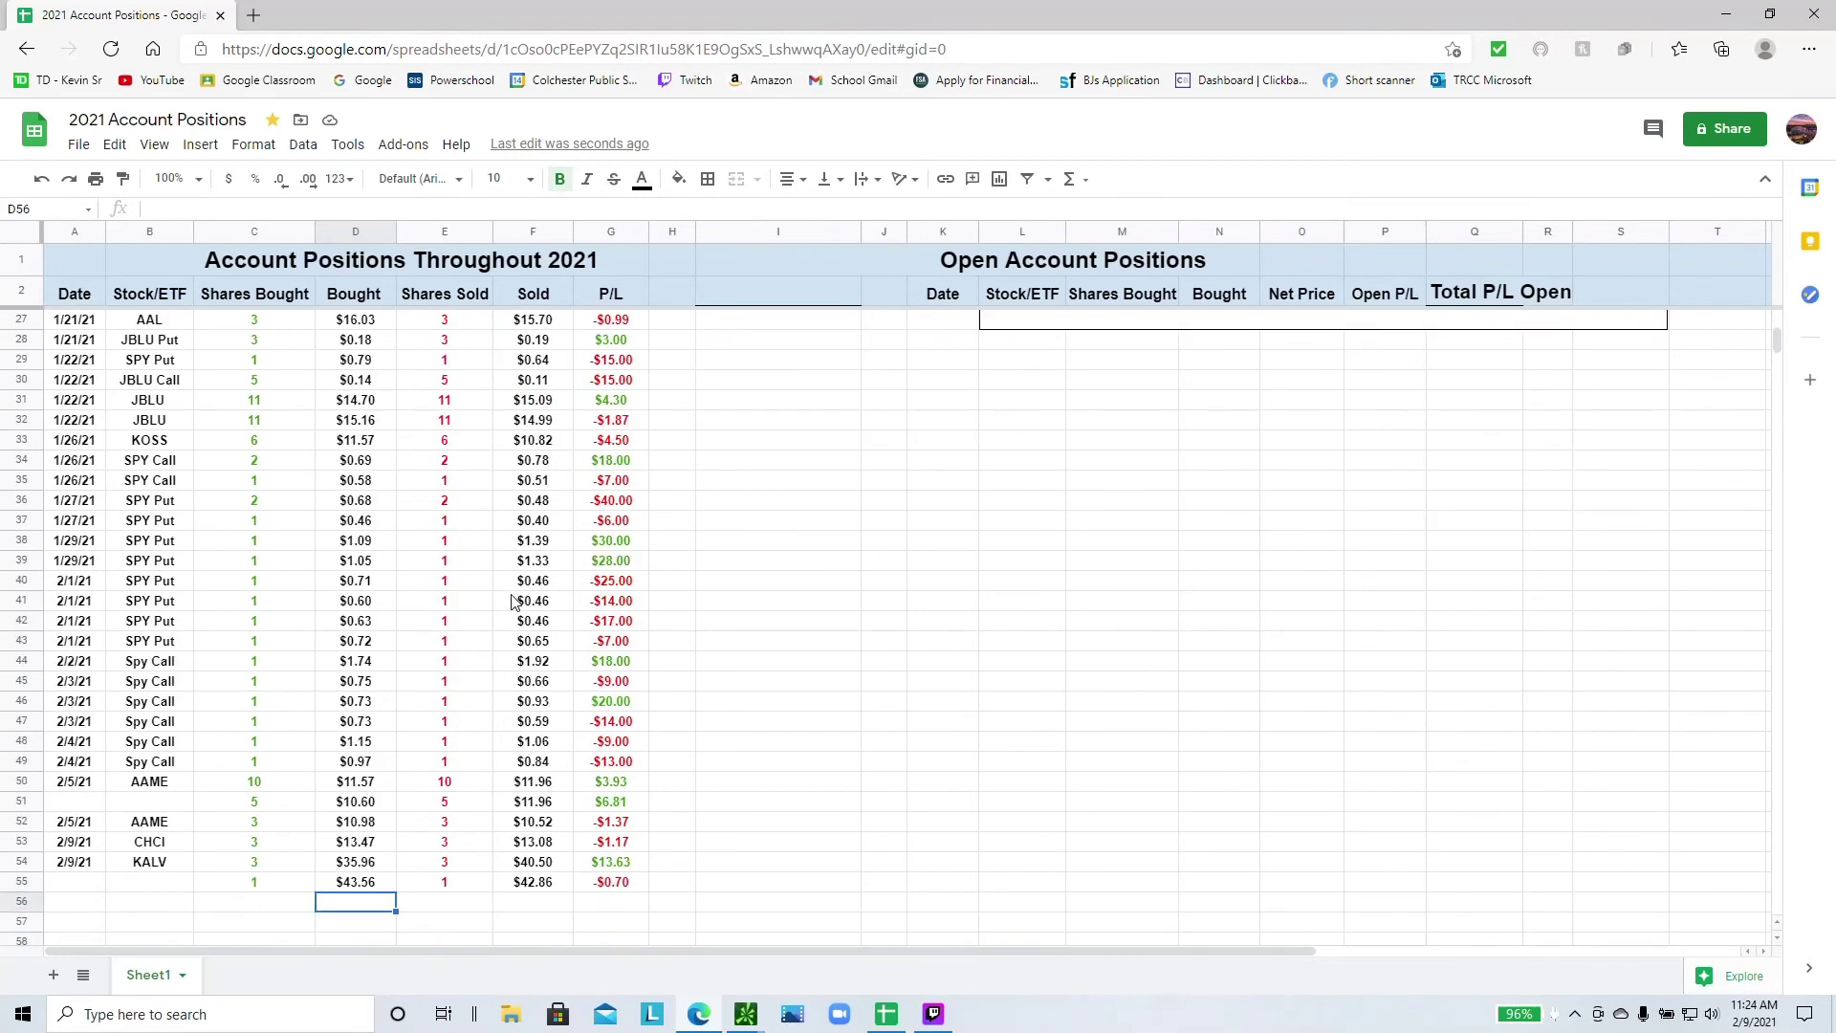
scroll(501, 577, down, 5)
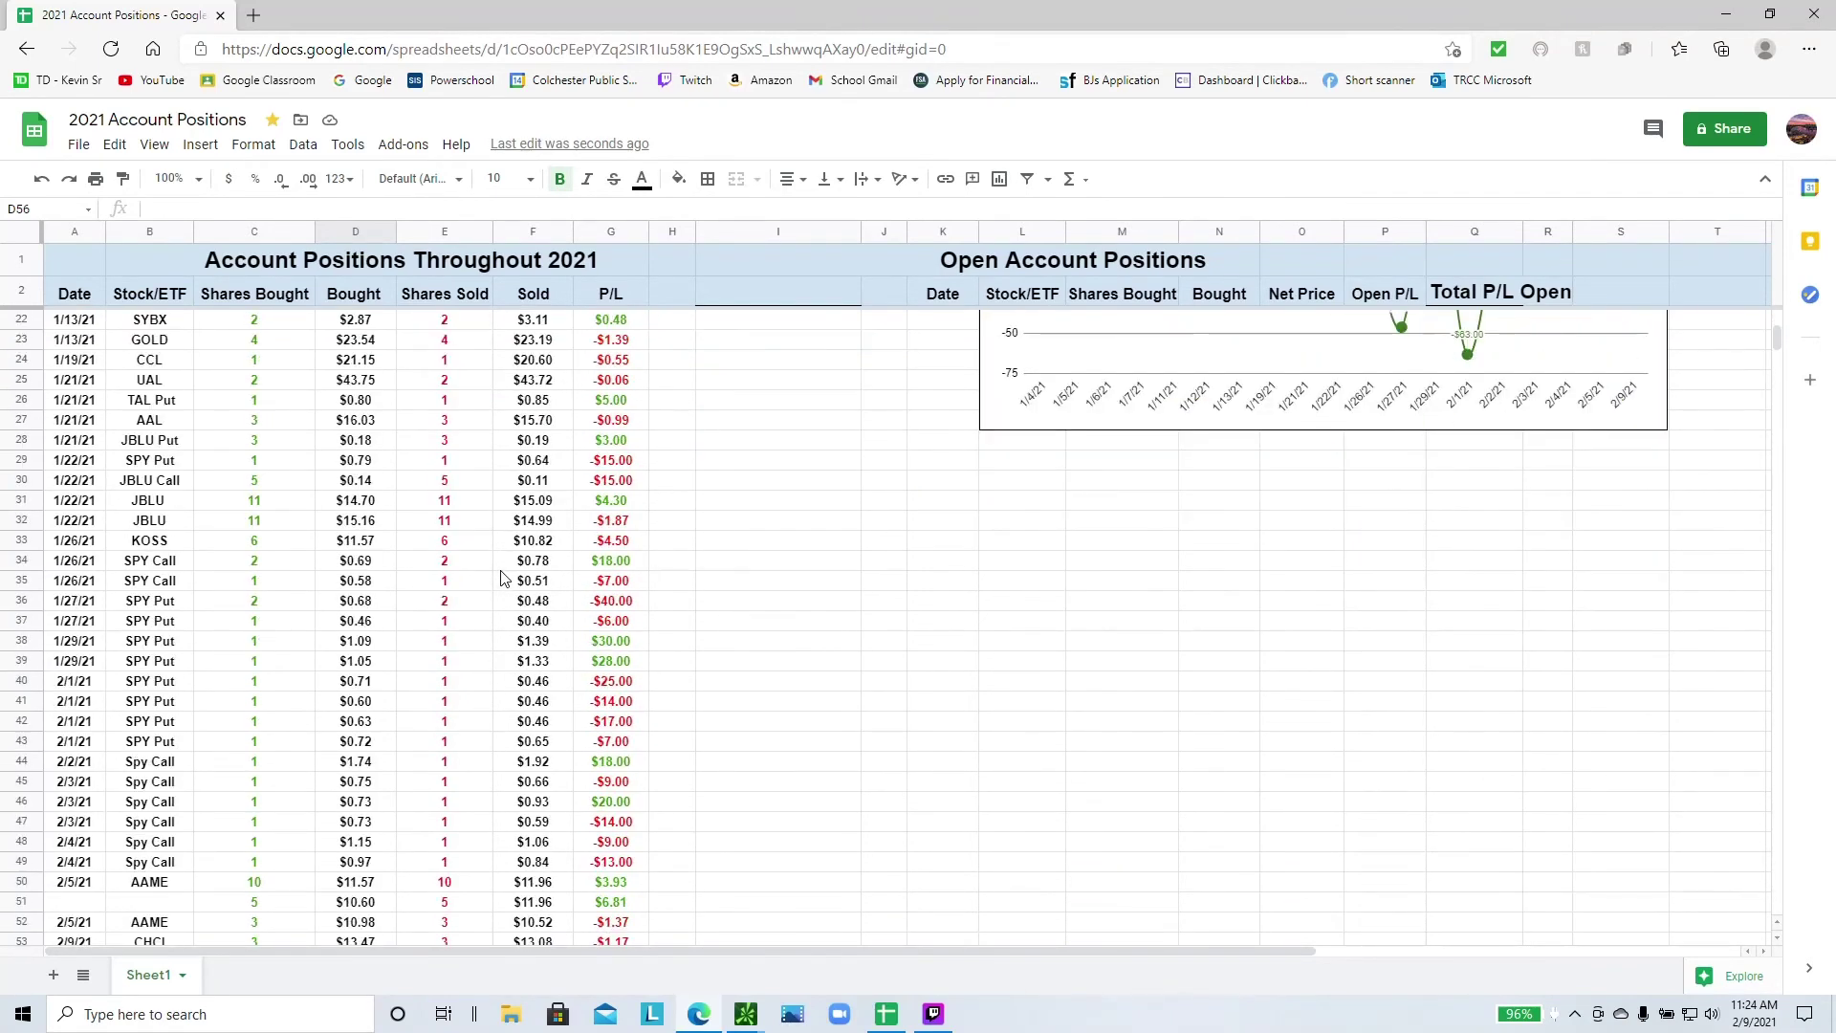
scroll(499, 576, up, 1)
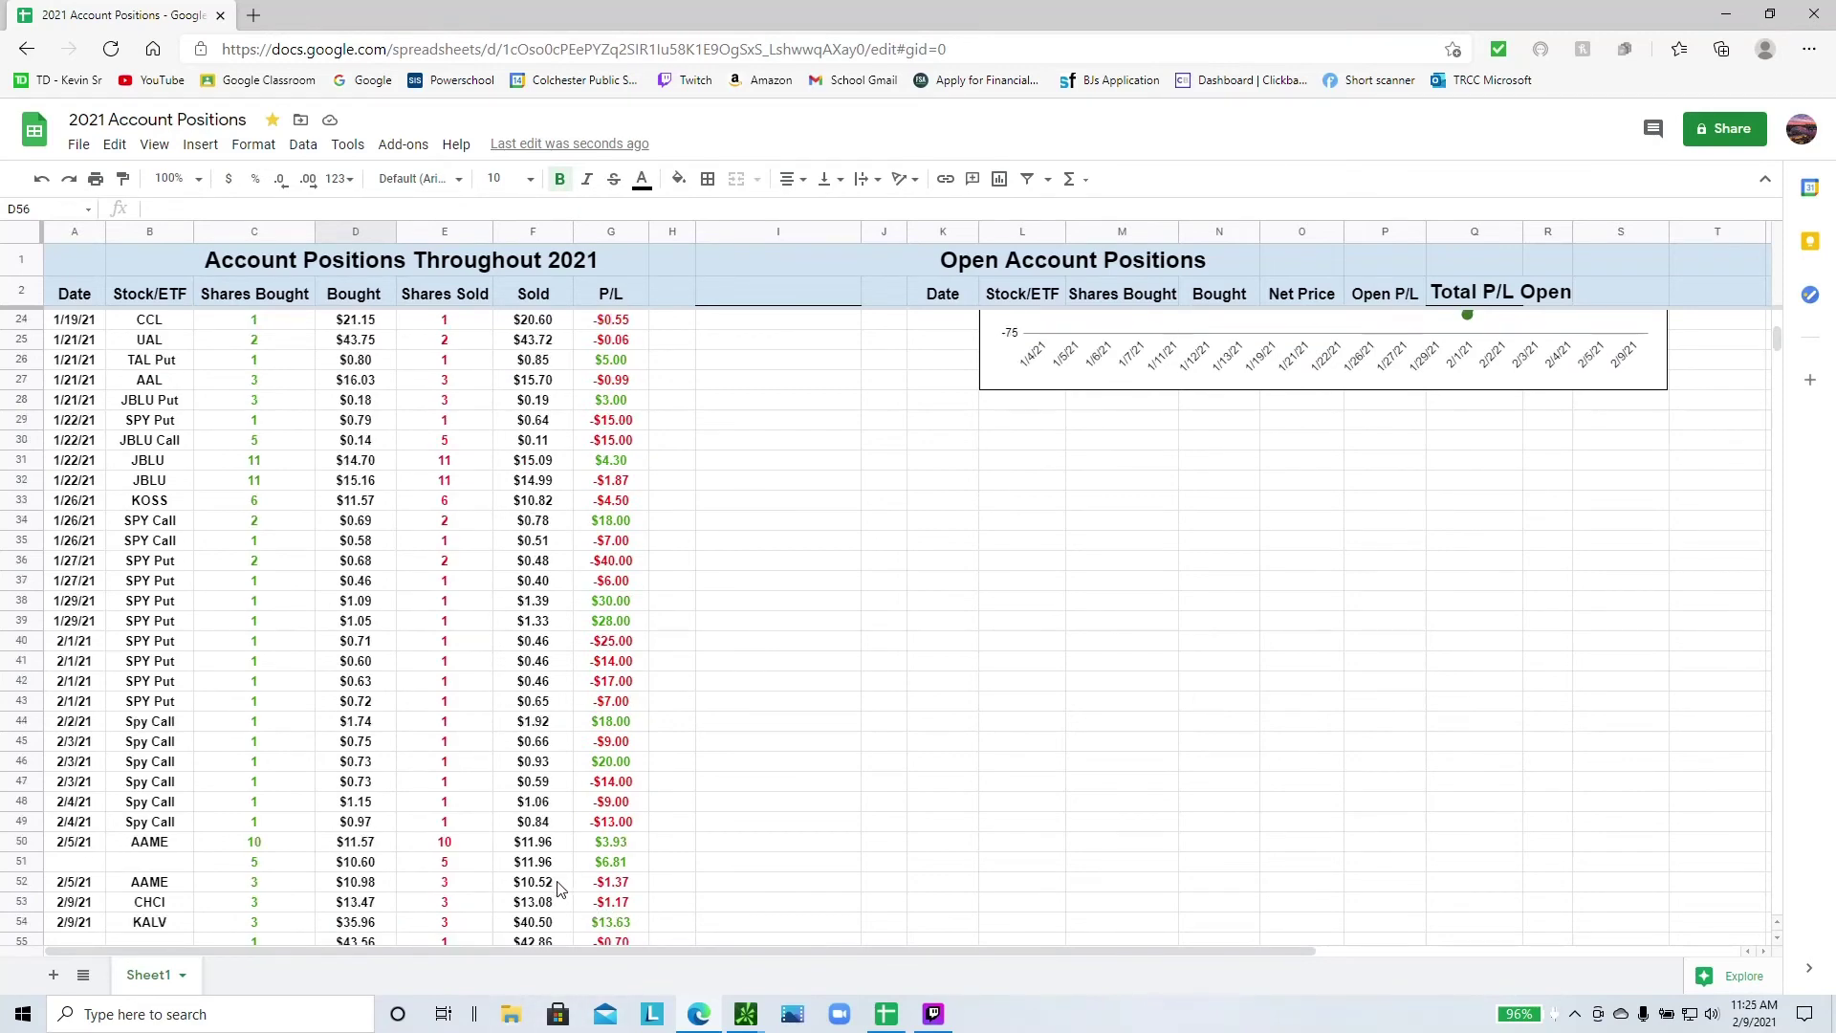
scroll(612, 876, up, 7)
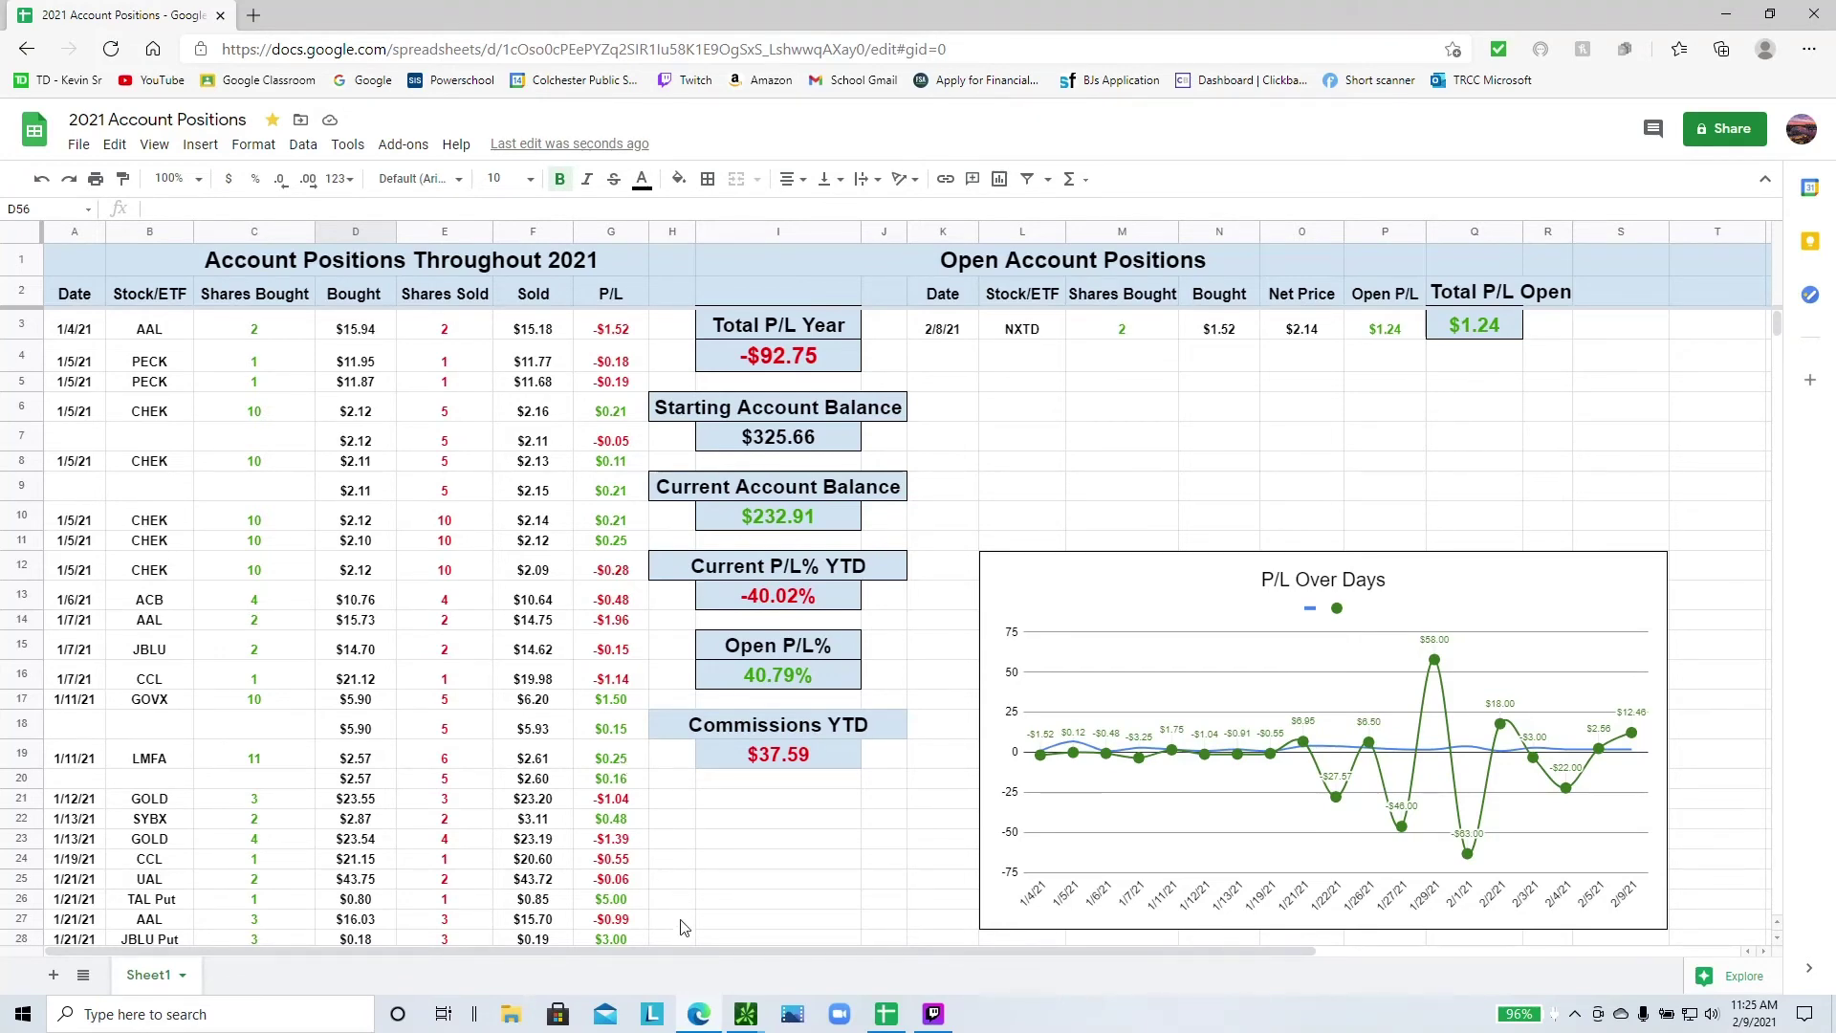
scroll(624, 762, down, 6)
scroll(622, 751, down, 3)
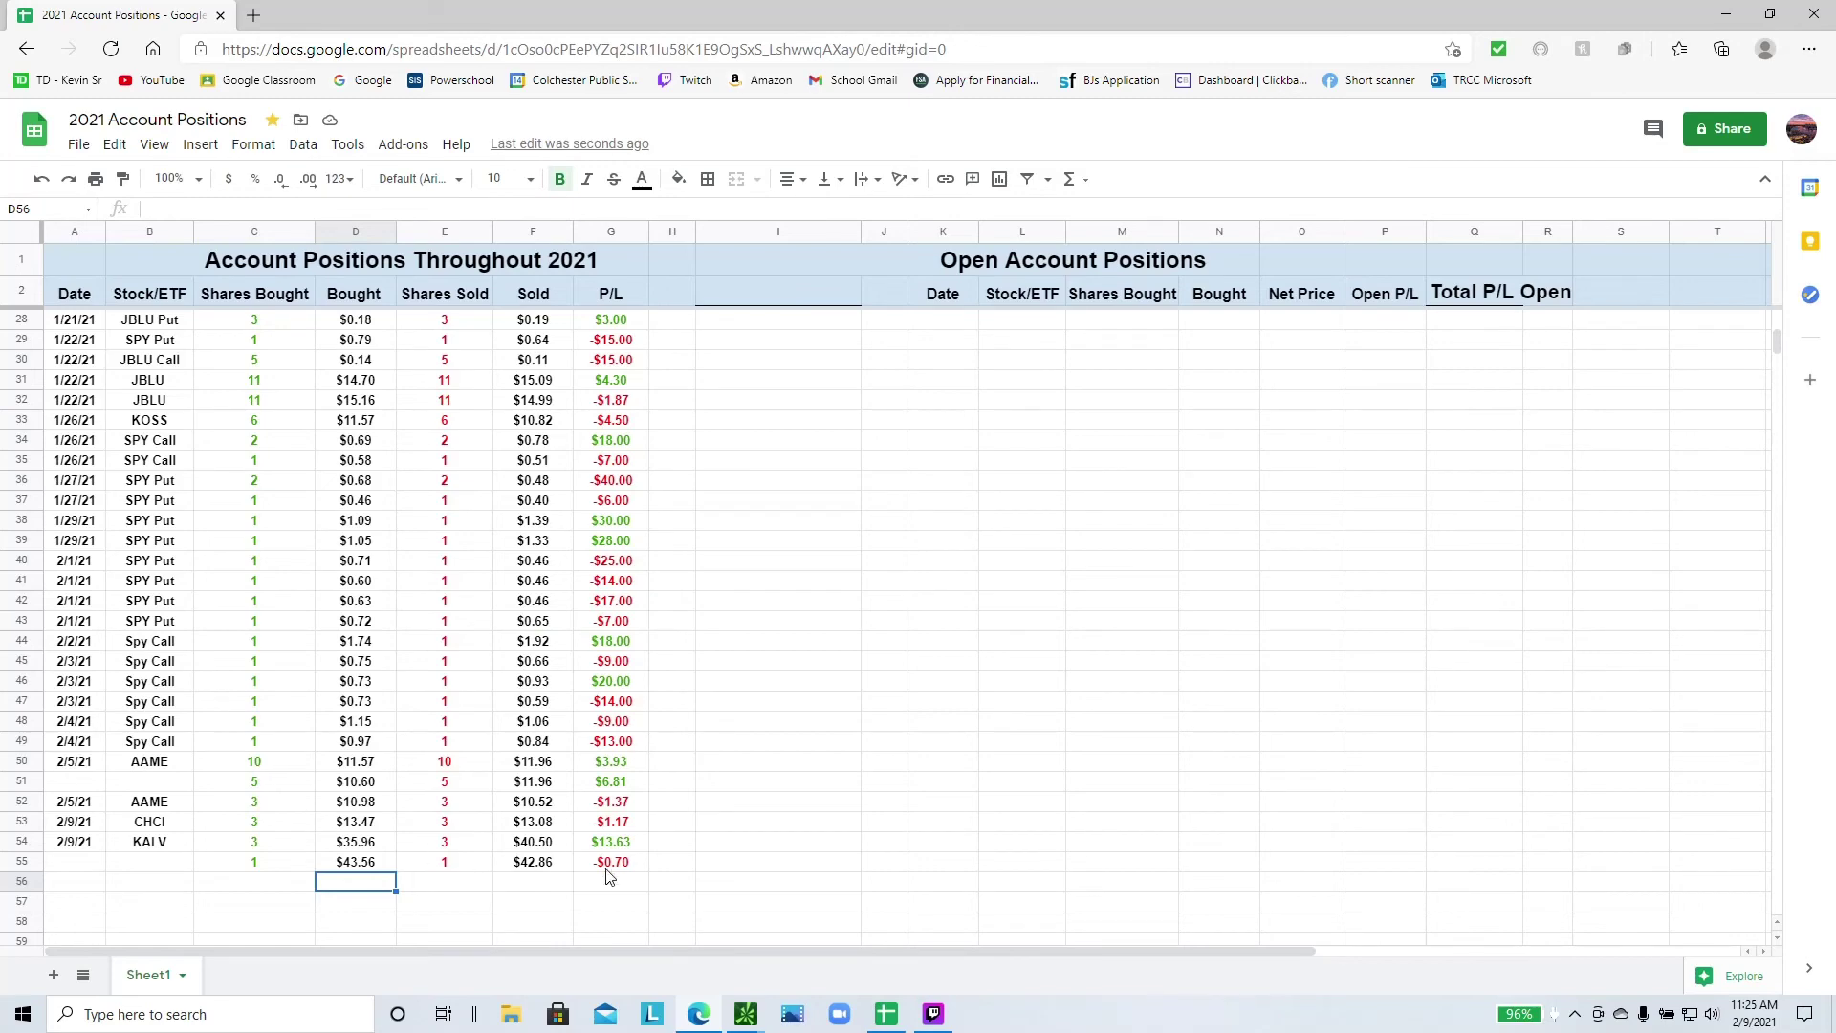
scroll(612, 875, up, 10)
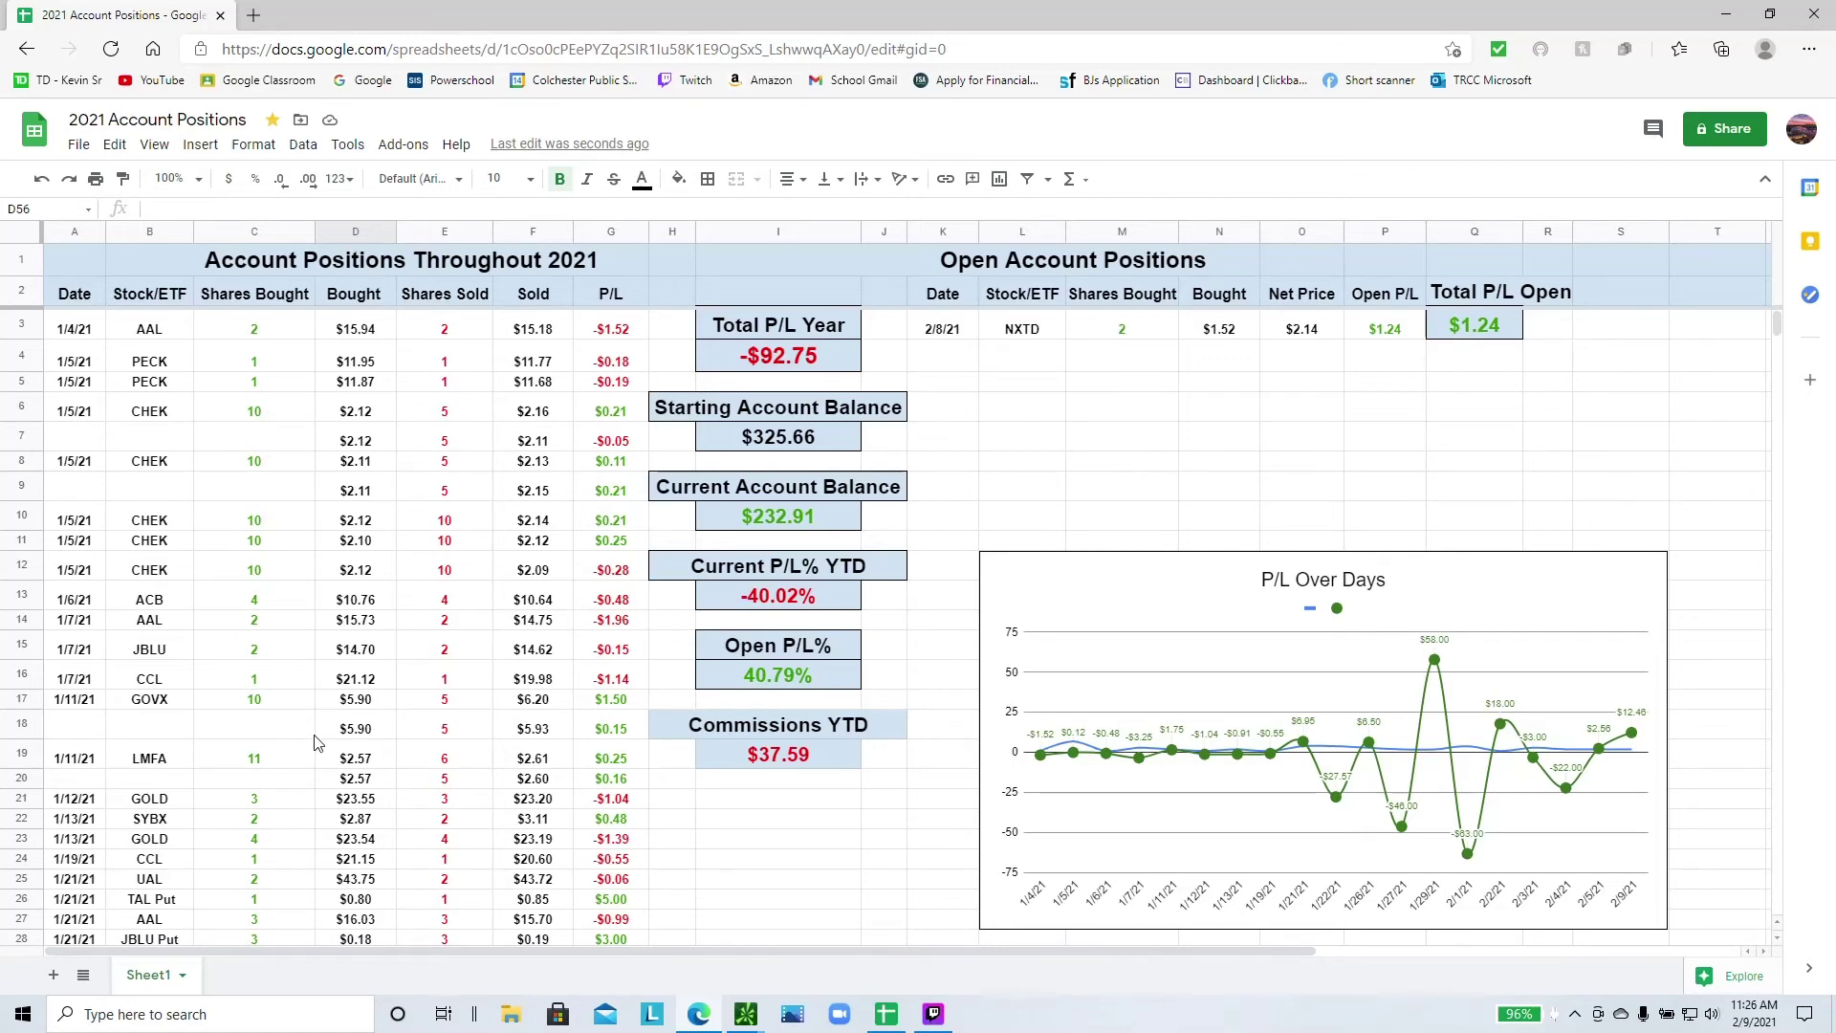
- Correct the bought price of the 5-share AAME entry in row 51 to 11.60
scroll(414, 761, down, 4)
scroll(619, 909, down, 3)
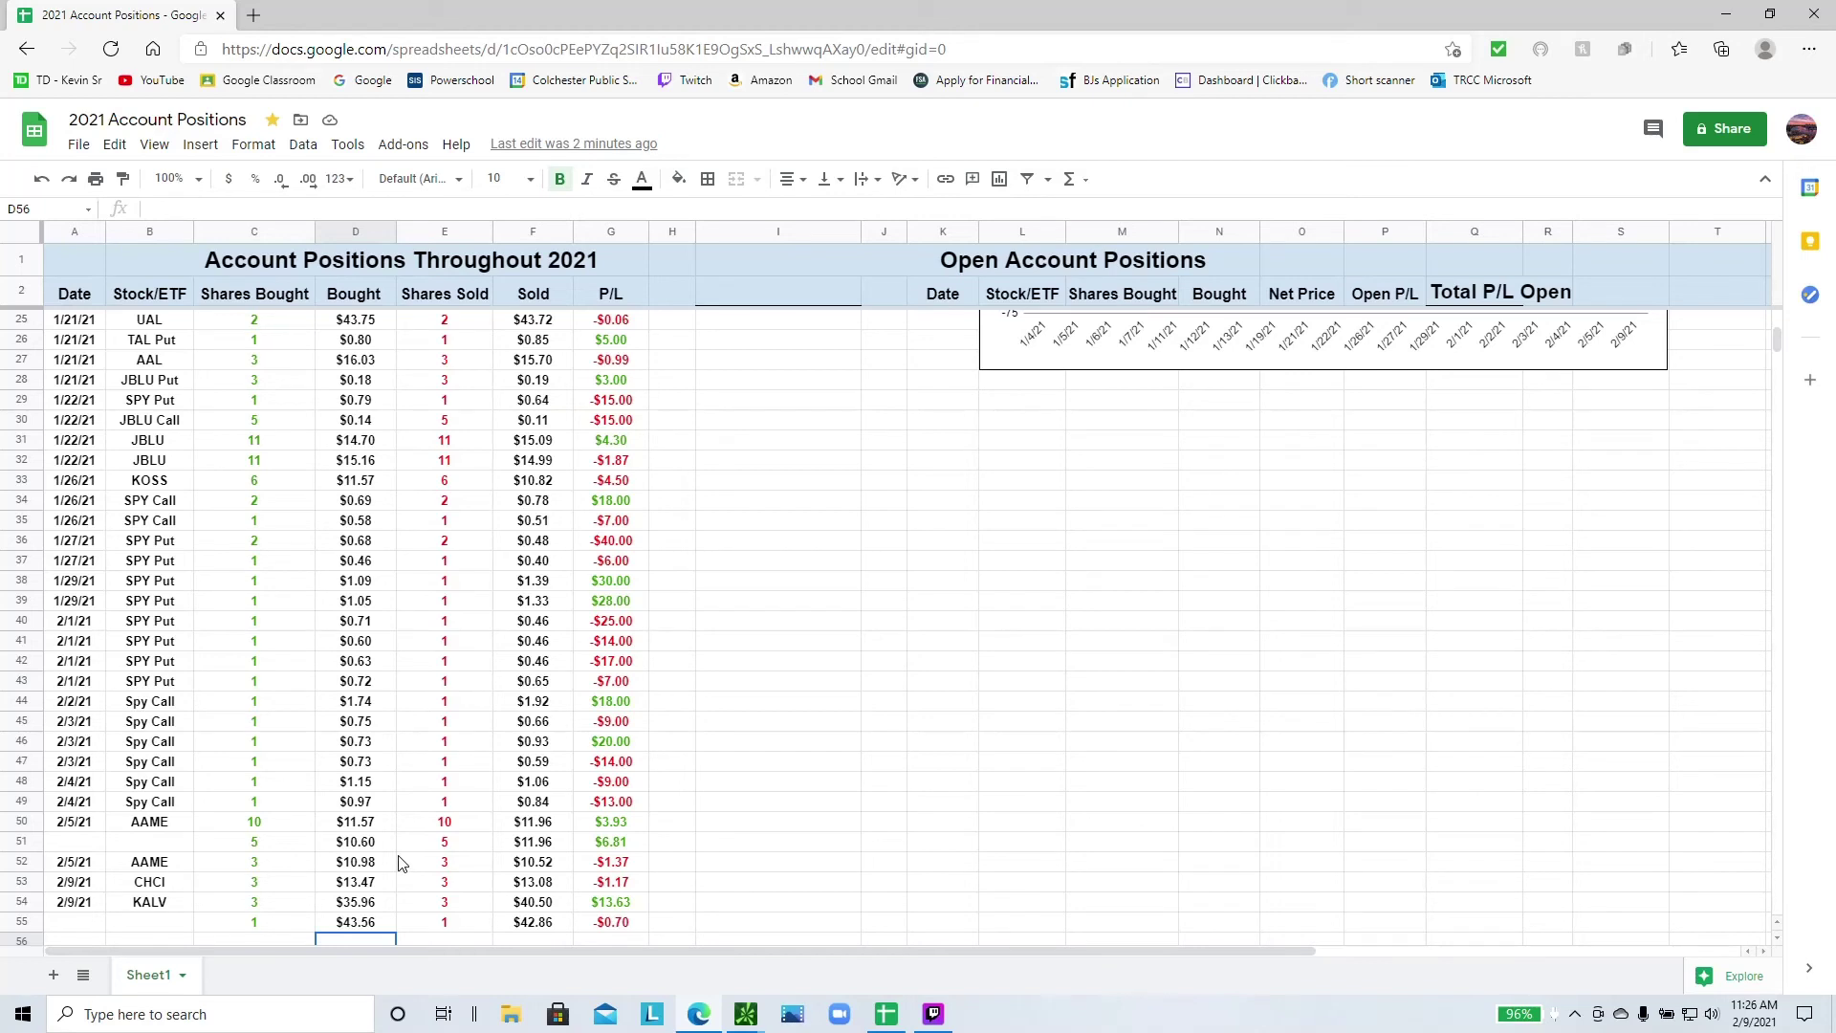
click(354, 845)
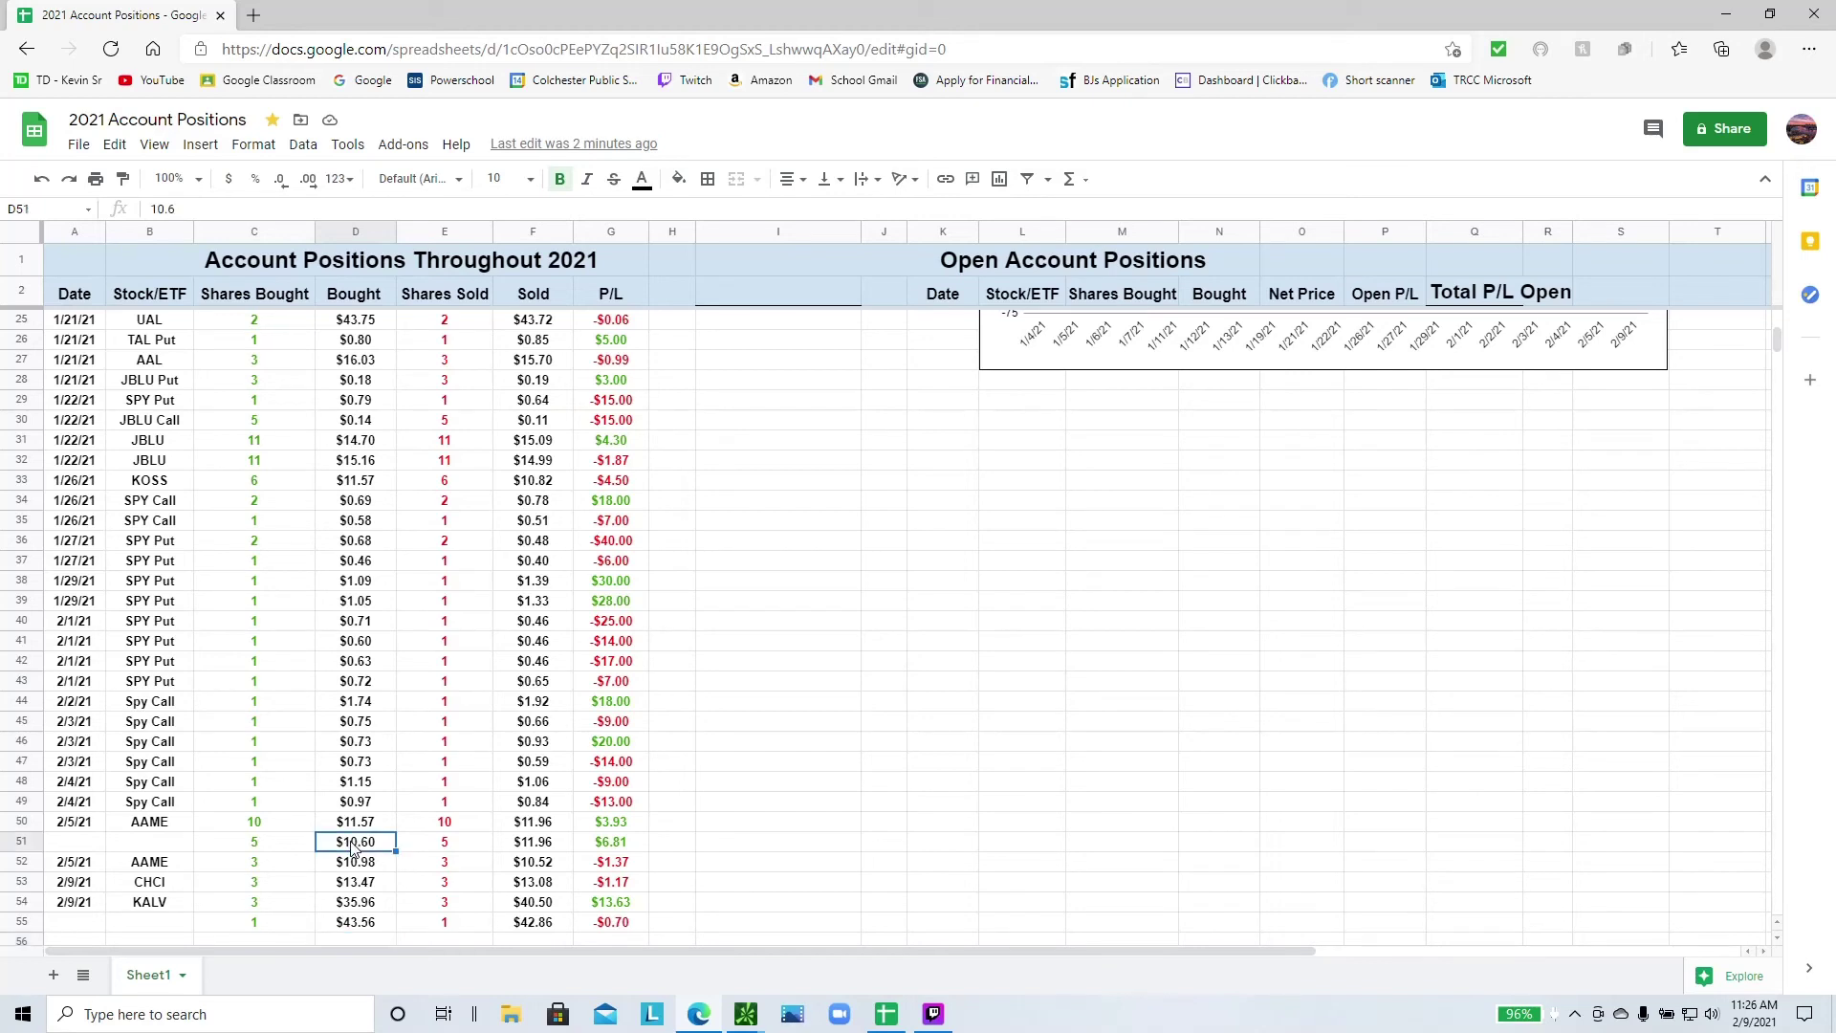
double_click(354, 846)
key(BackSpace)
key(BackSpace)
key(BackSpace)
text(1.57)
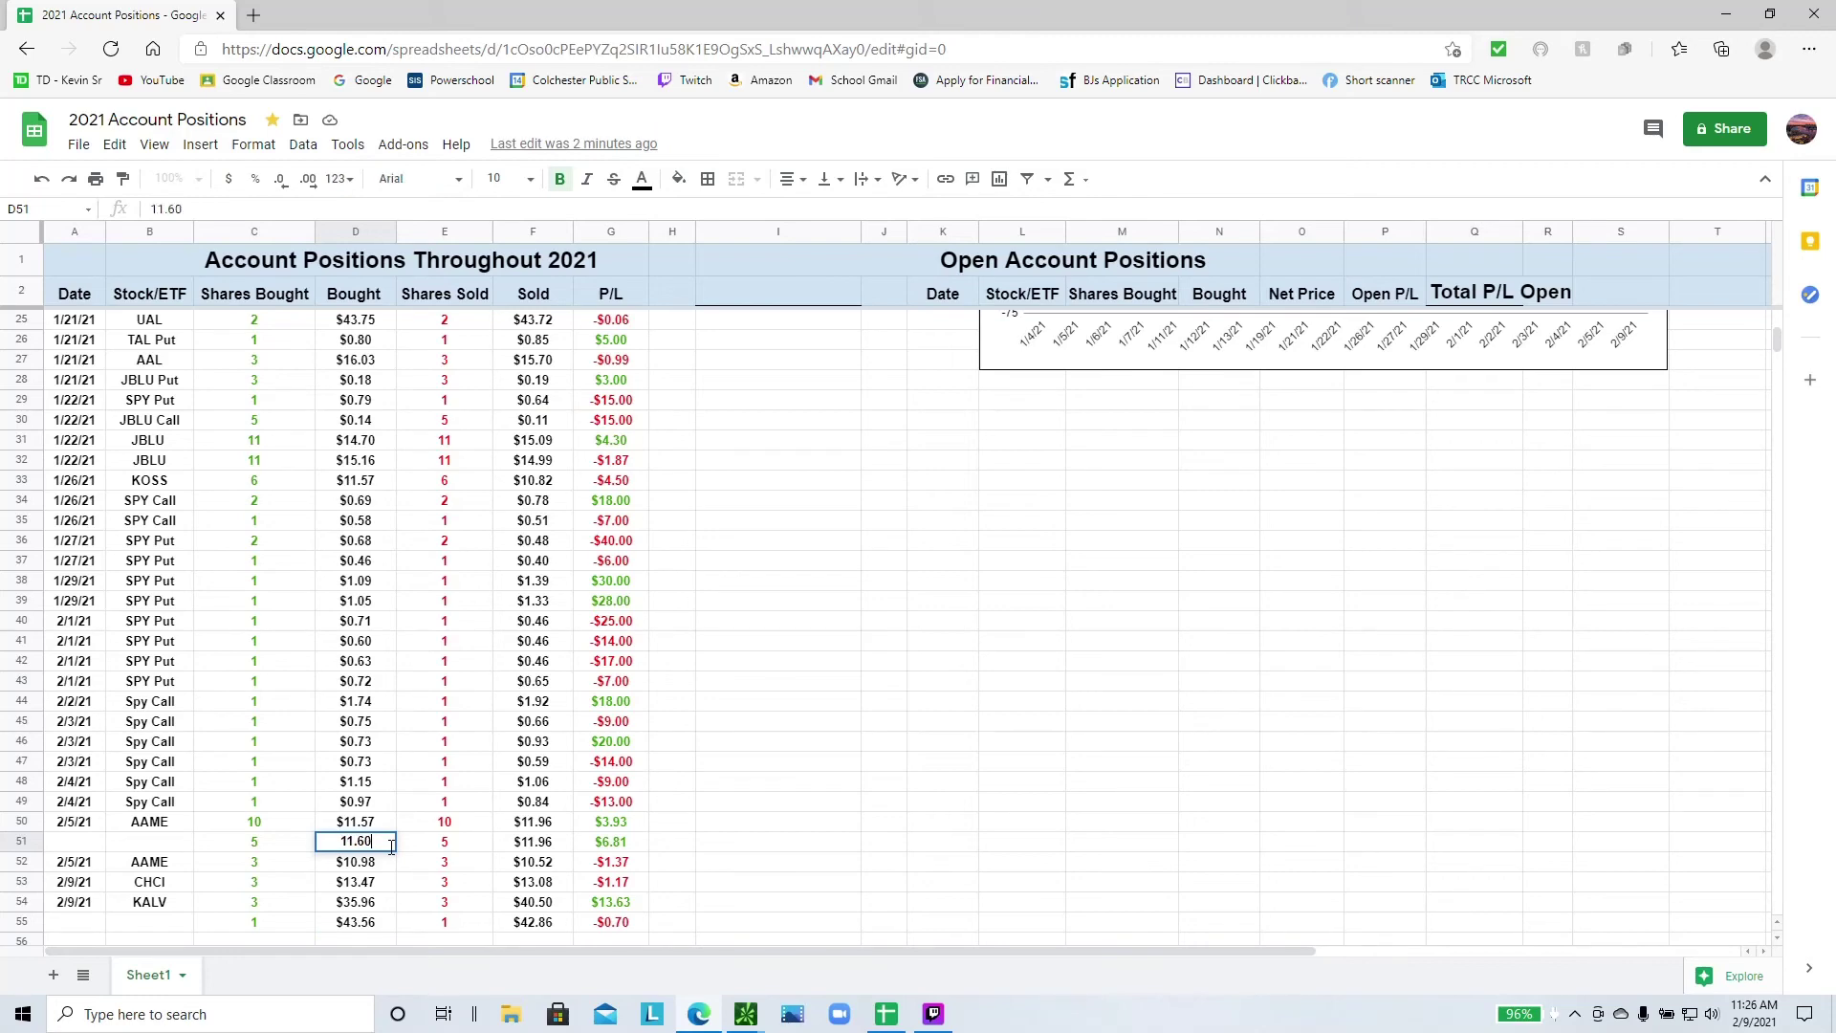
key(Return)
scroll(959, 713, up, 2)
scroll(960, 713, up, 5)
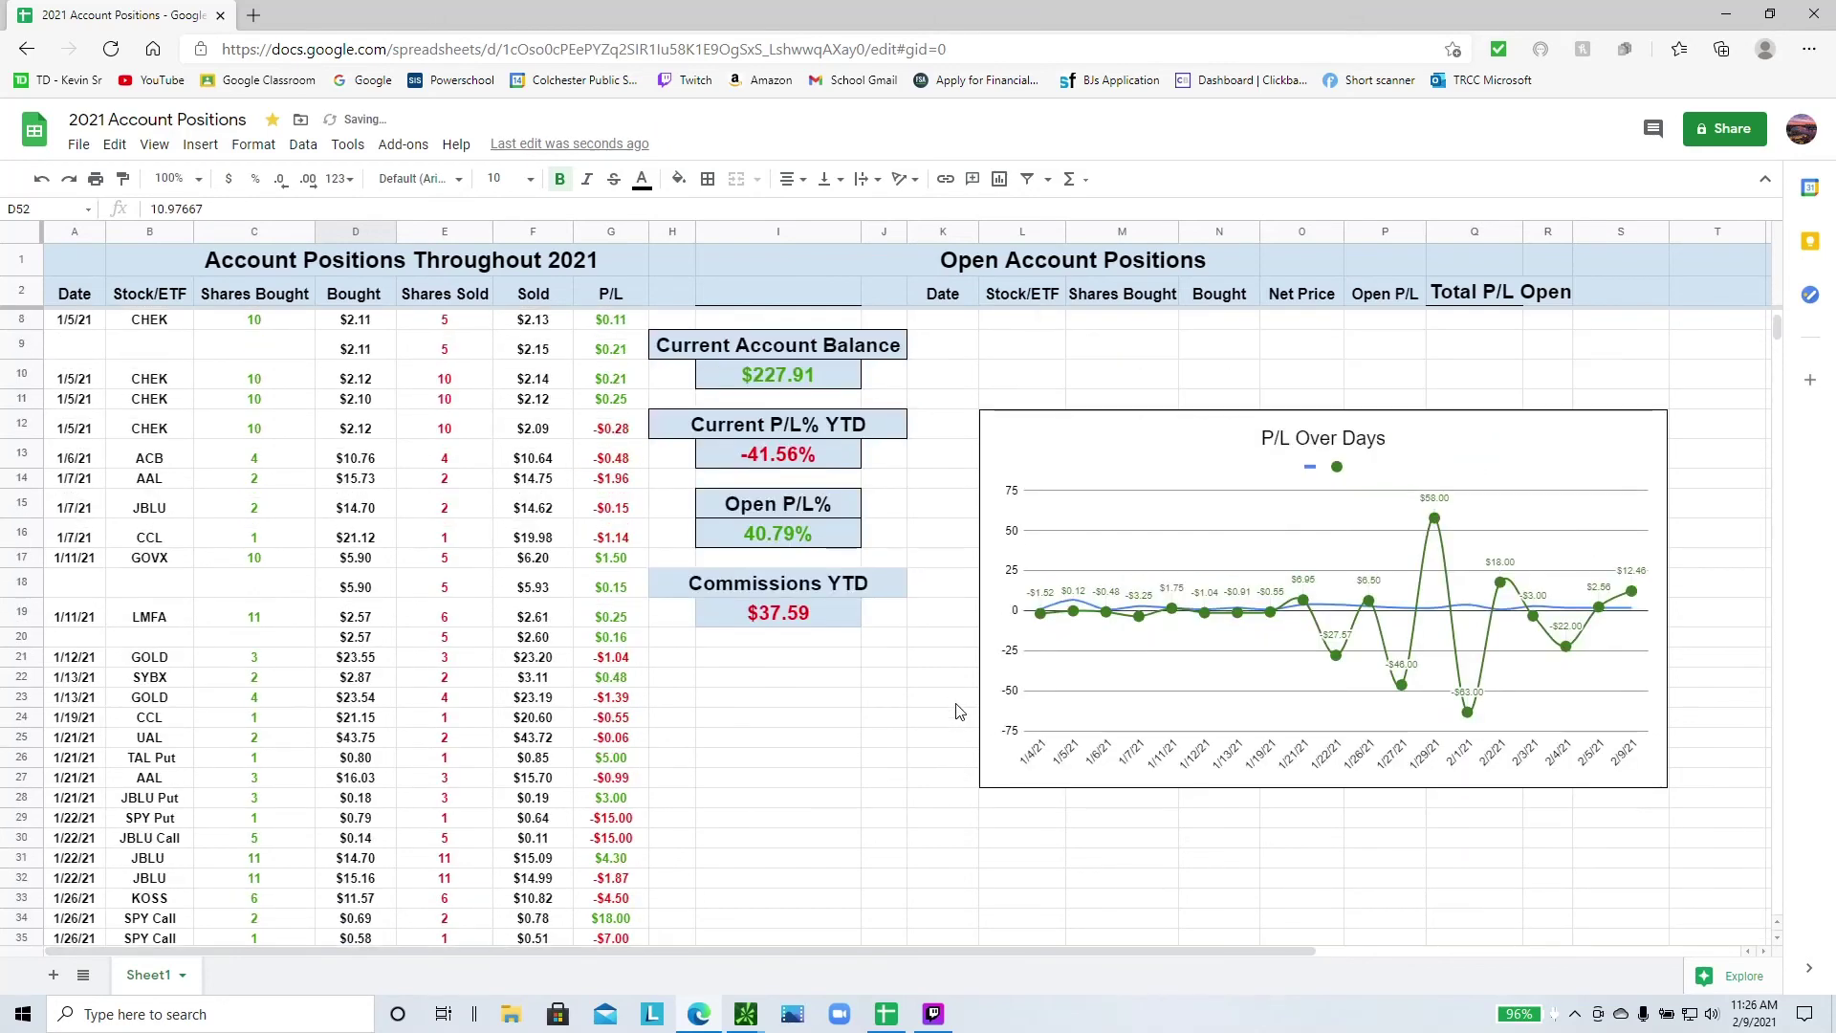
scroll(914, 689, down, 7)
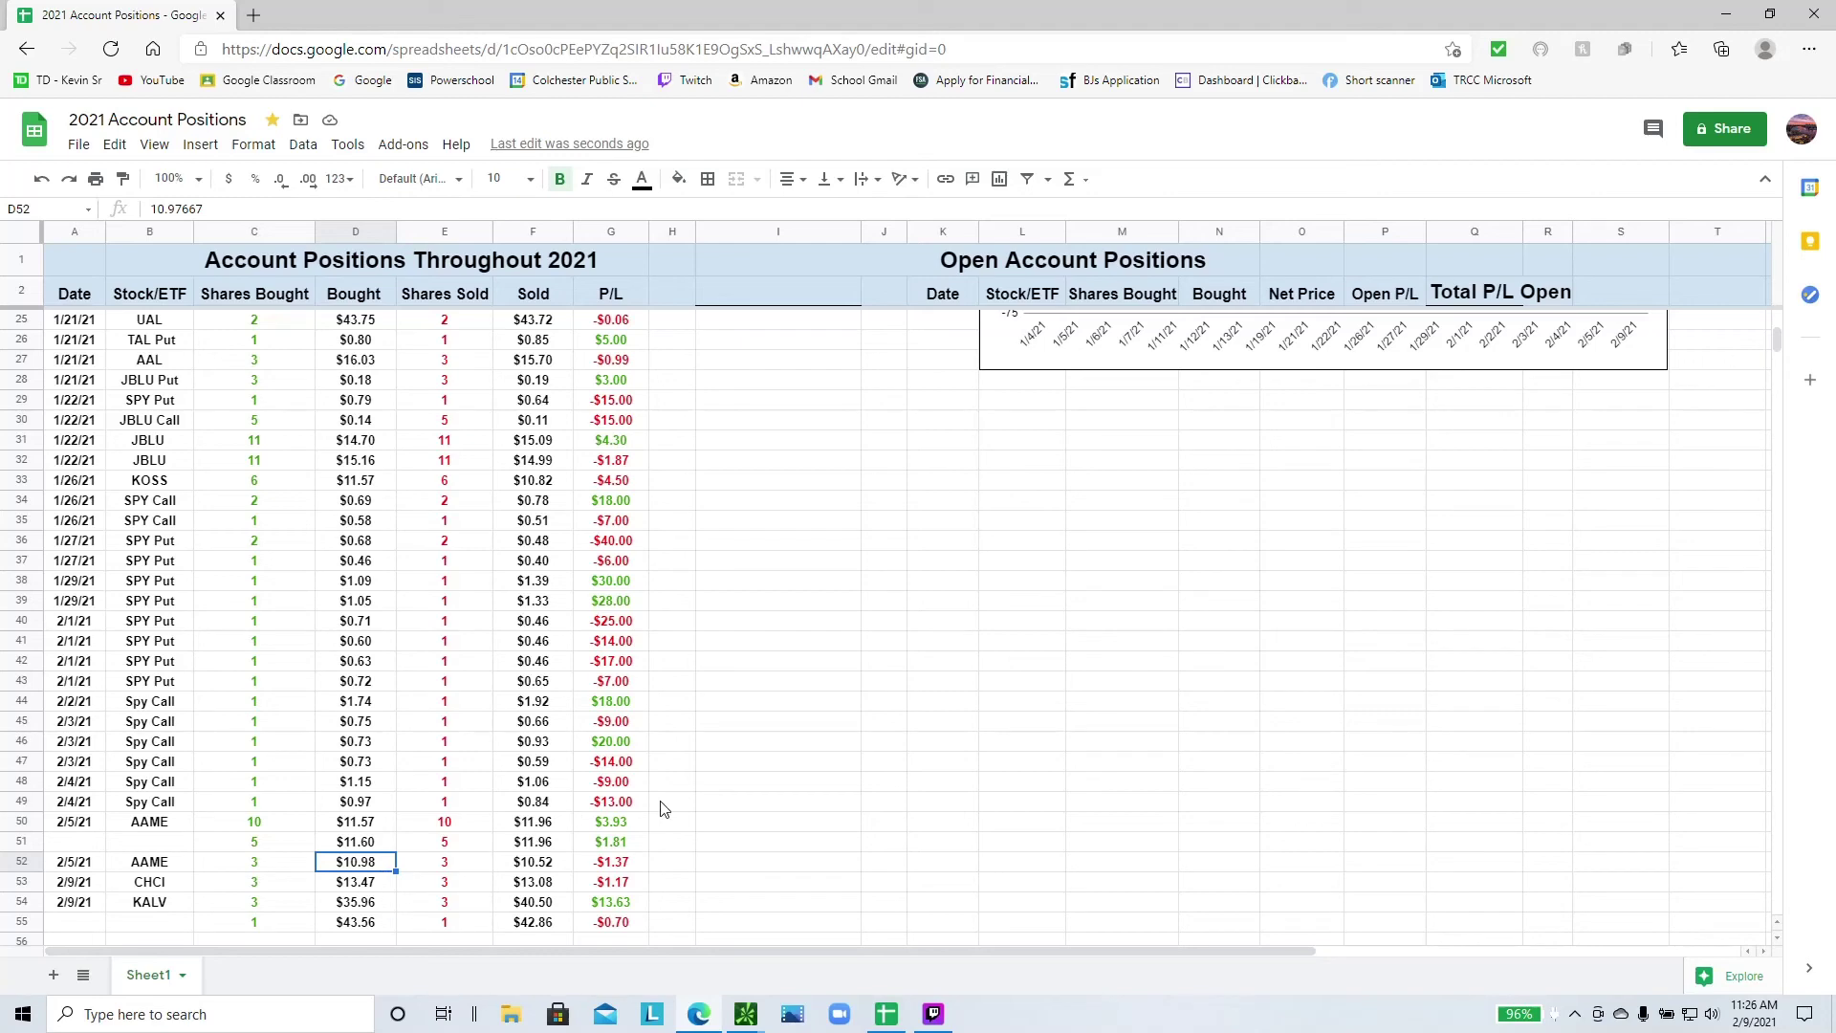
- Review the yearly P/L summary and recent trade rows, and check the CHCI chart and account figures in the thinkorswim Flexible Grid window
scroll(926, 794, up, 5)
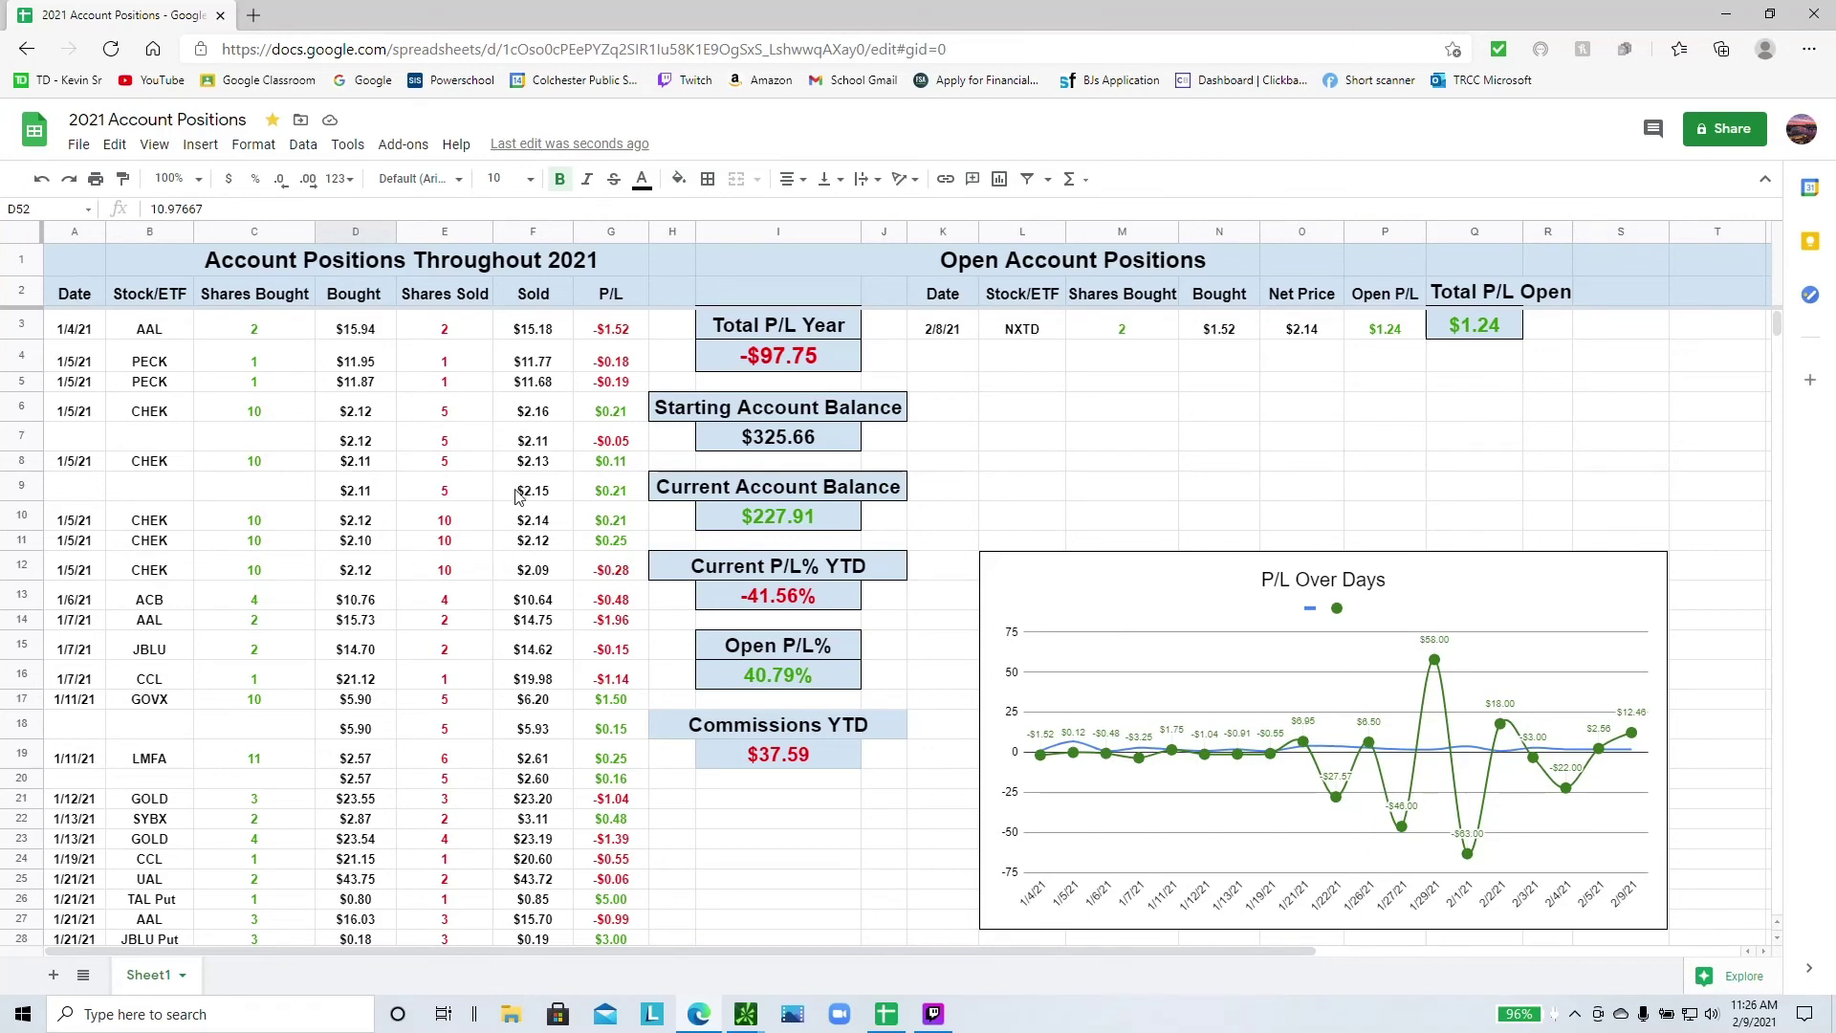
scroll(524, 526, down, 3)
scroll(553, 542, up, 2)
scroll(430, 669, down, 8)
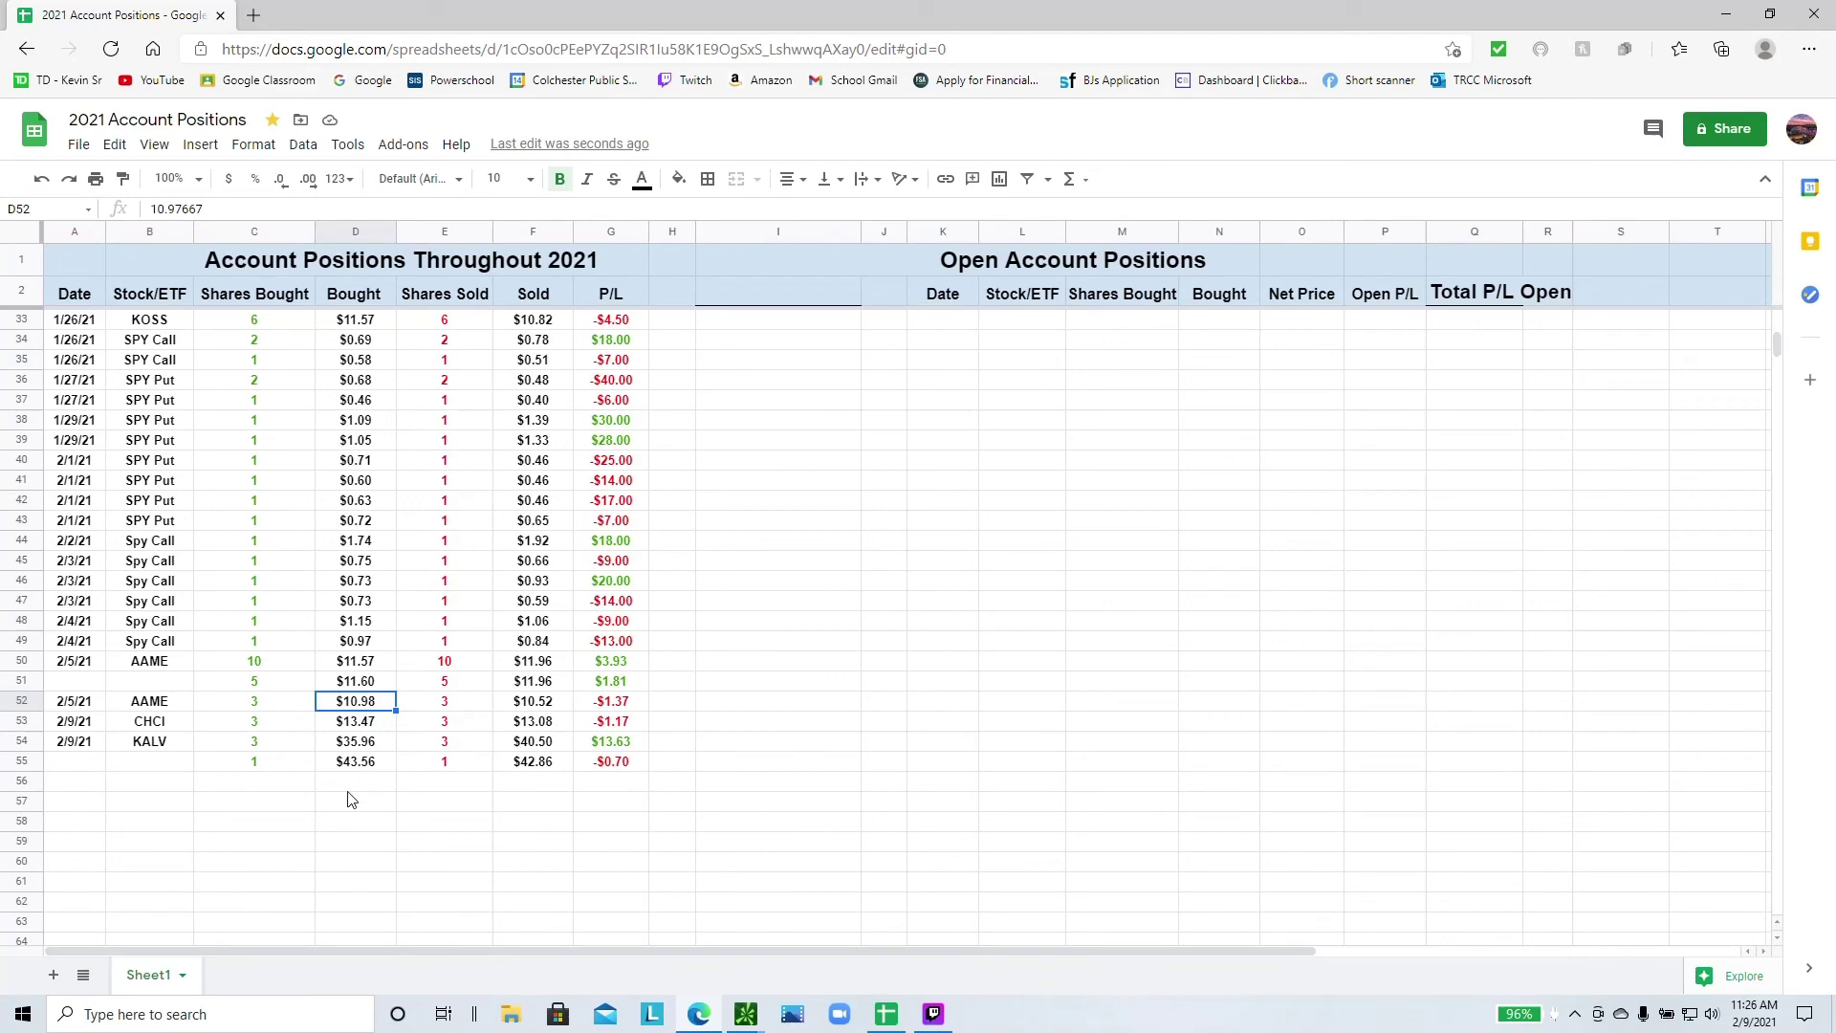
scroll(794, 668, up, 9)
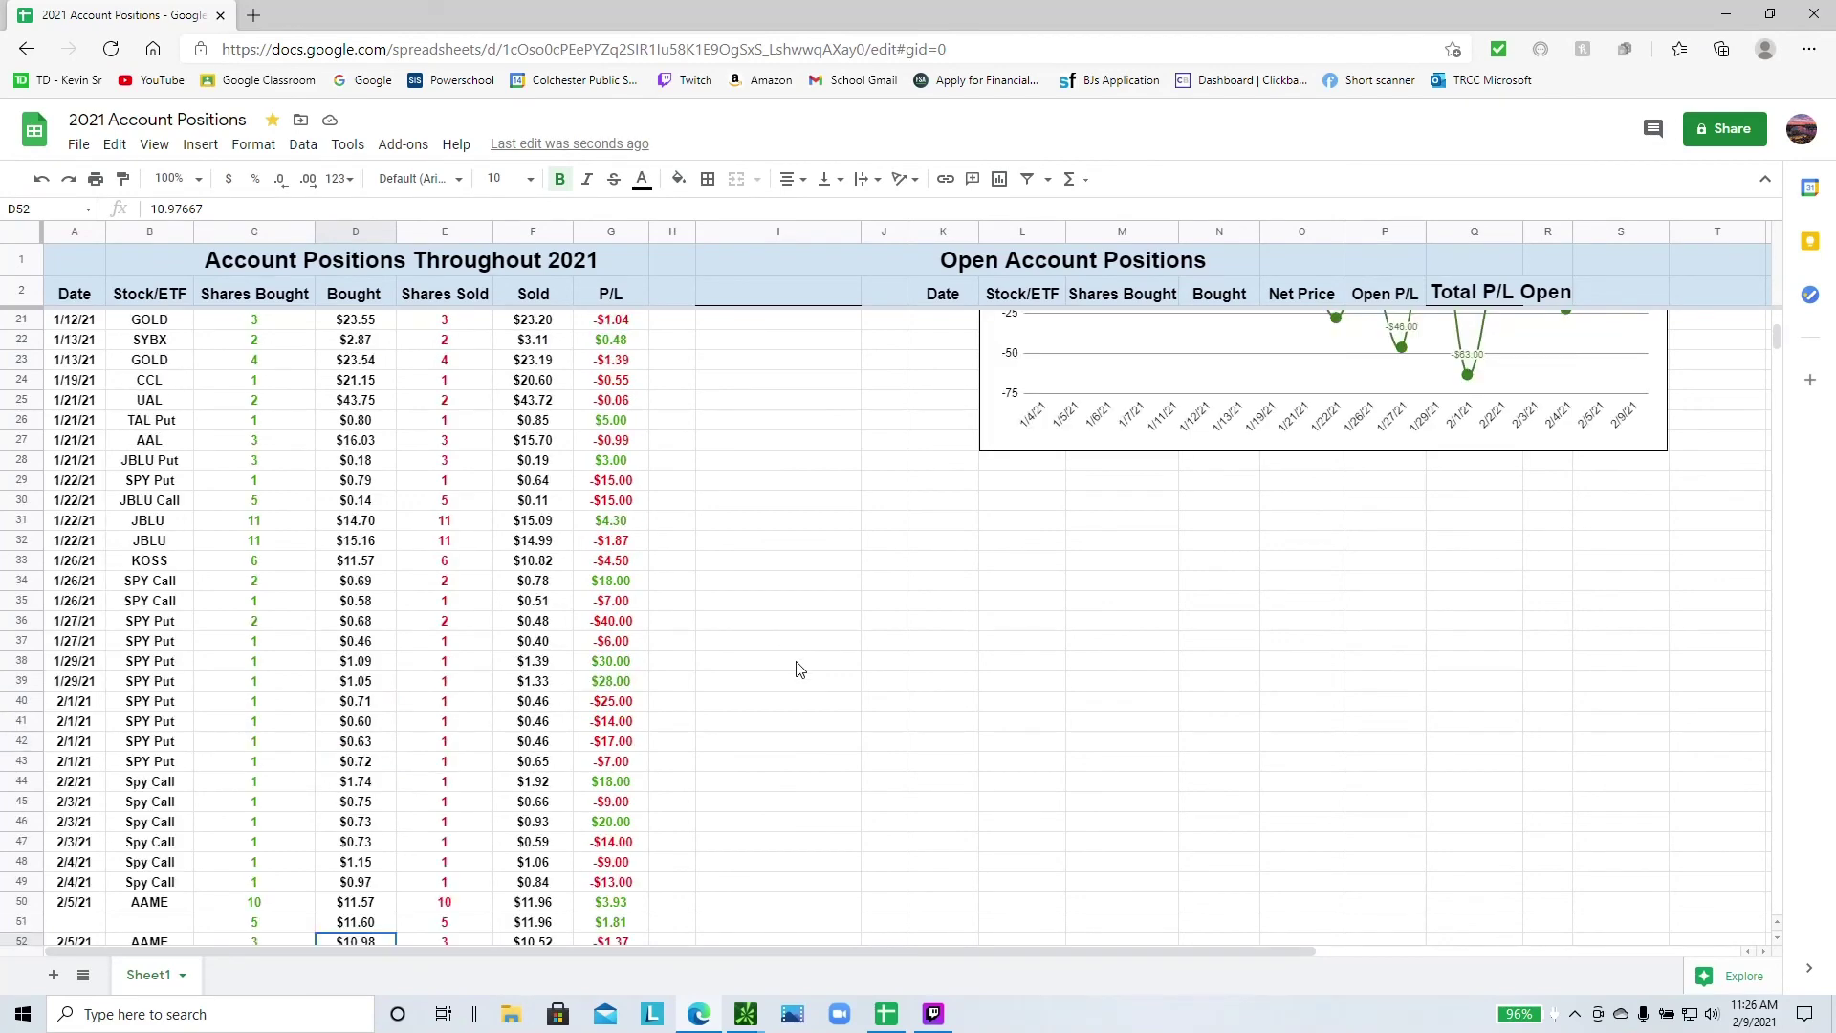
scroll(799, 669, up, 1)
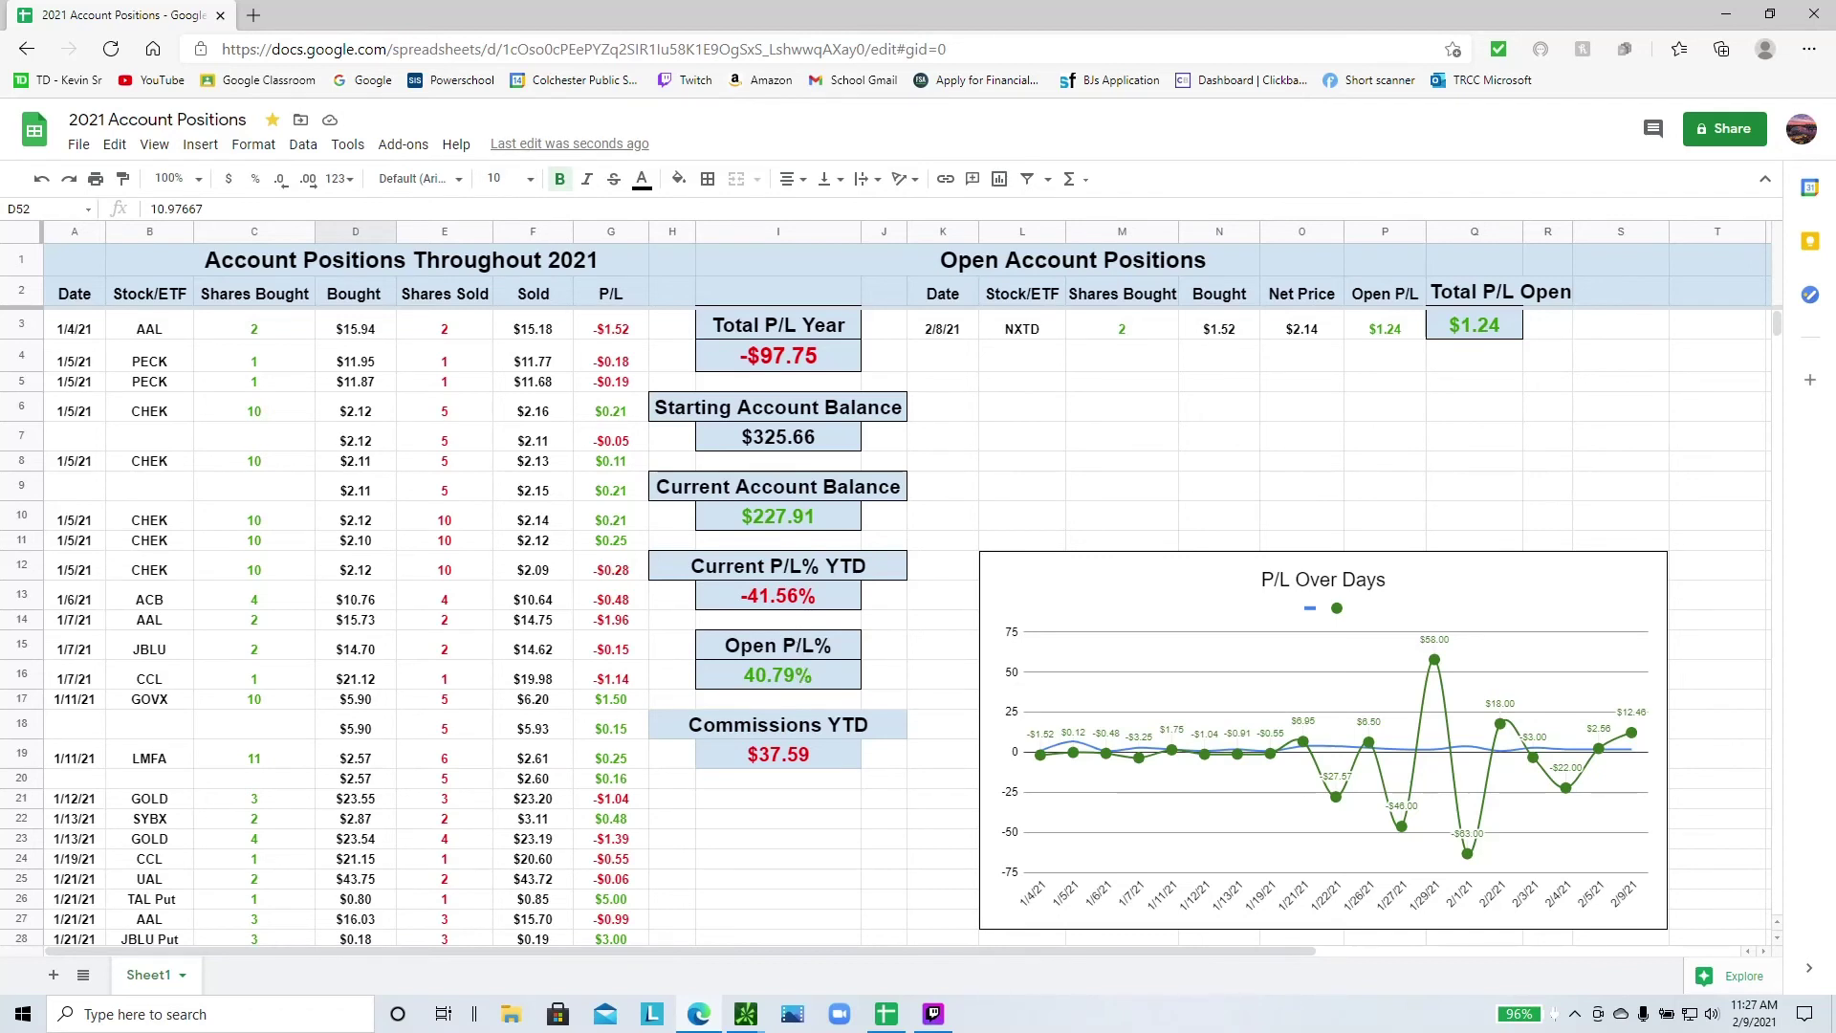
click(747, 1012)
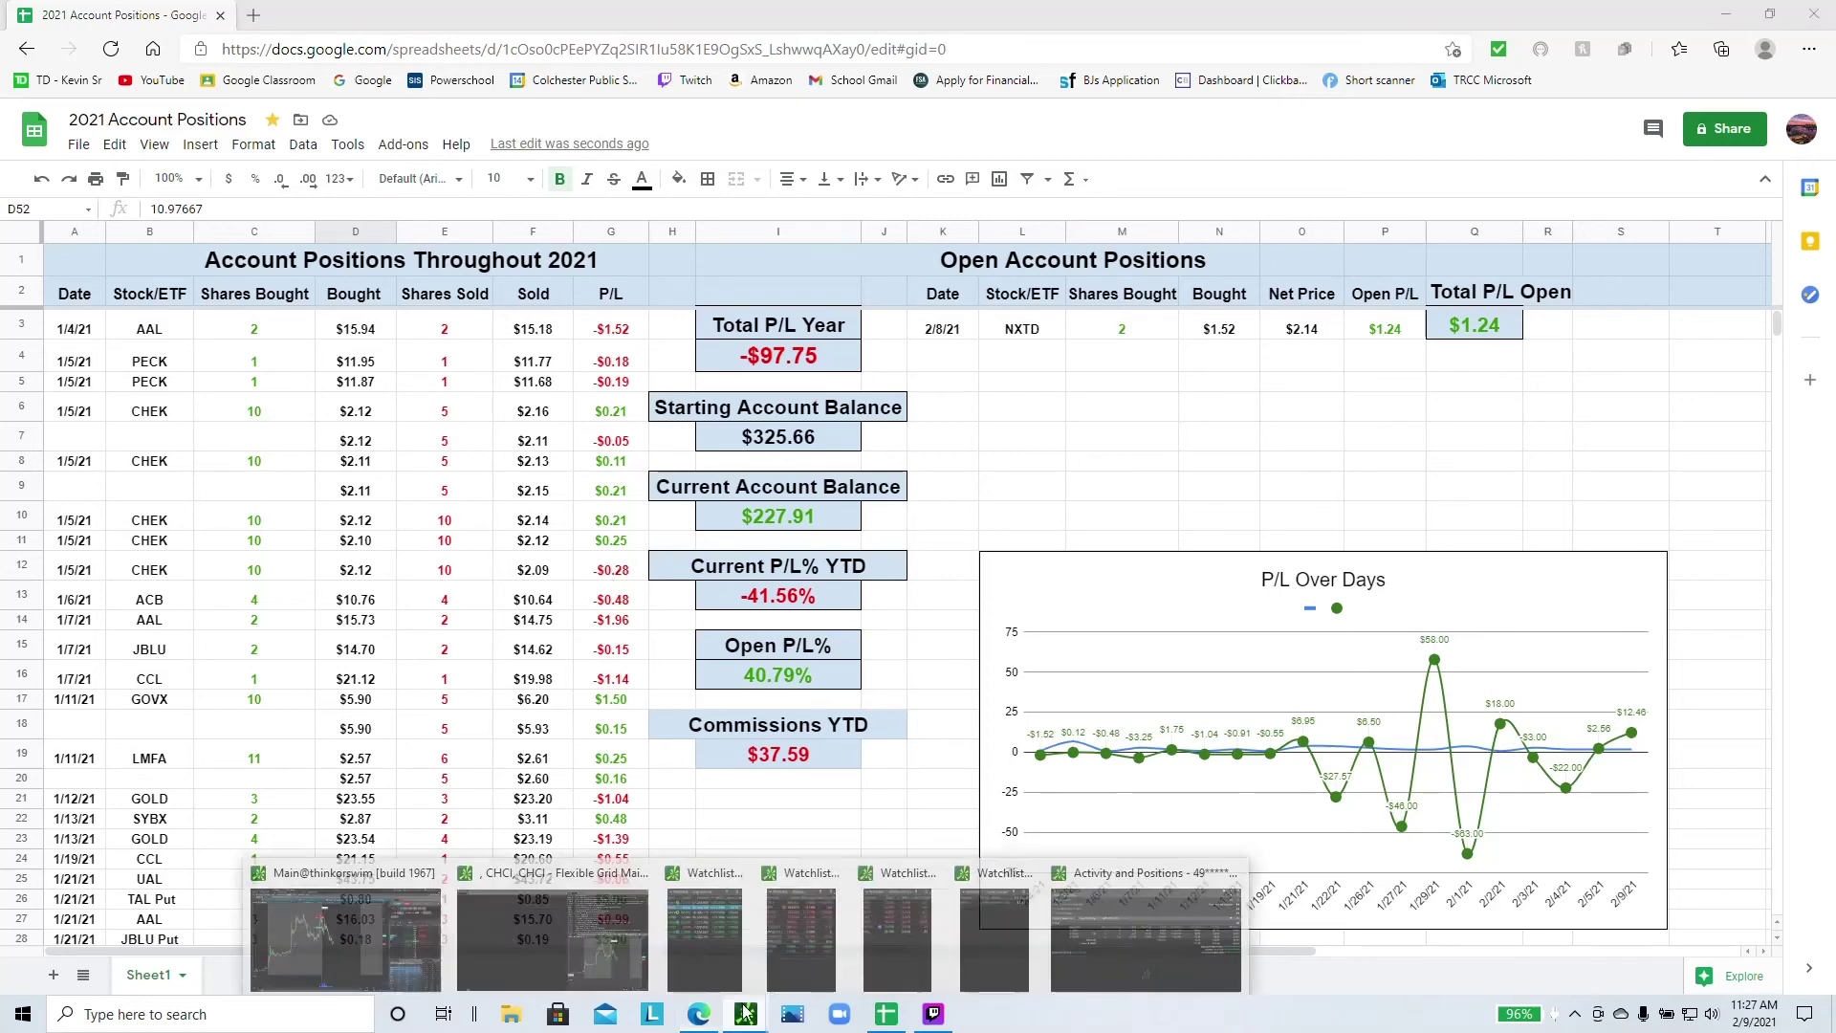
click(389, 926)
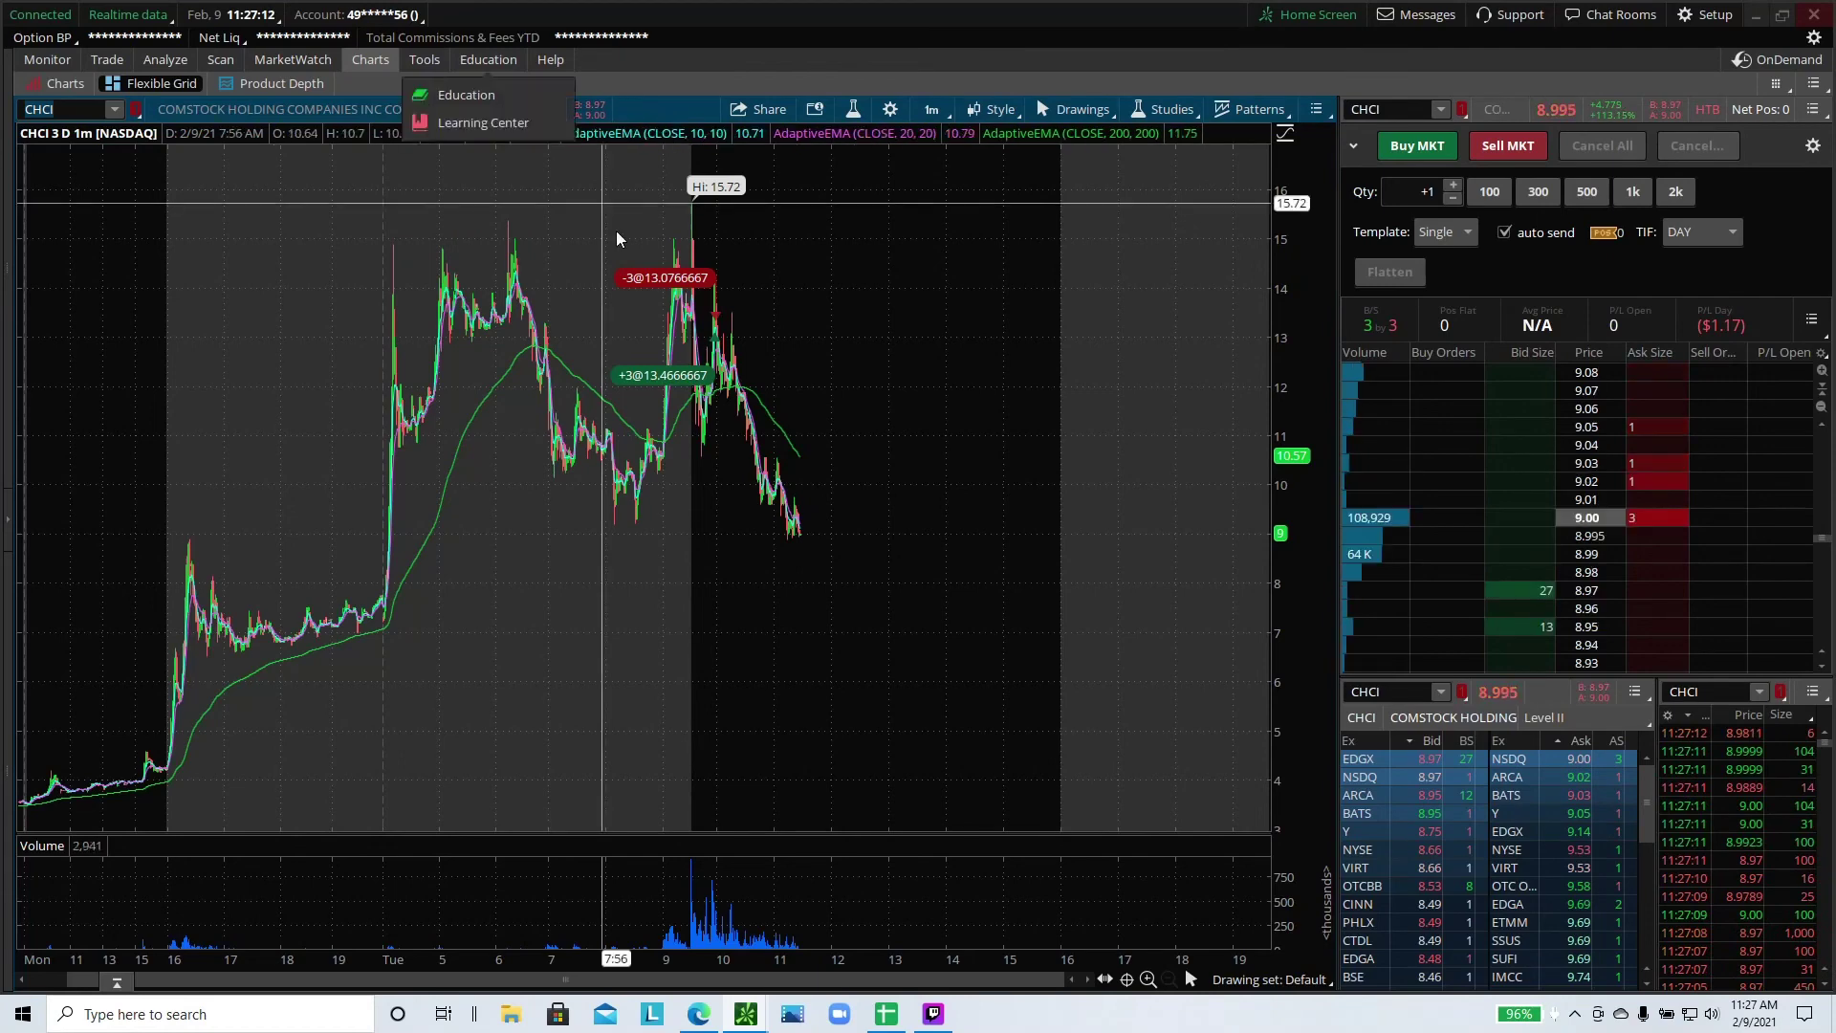
click(220, 38)
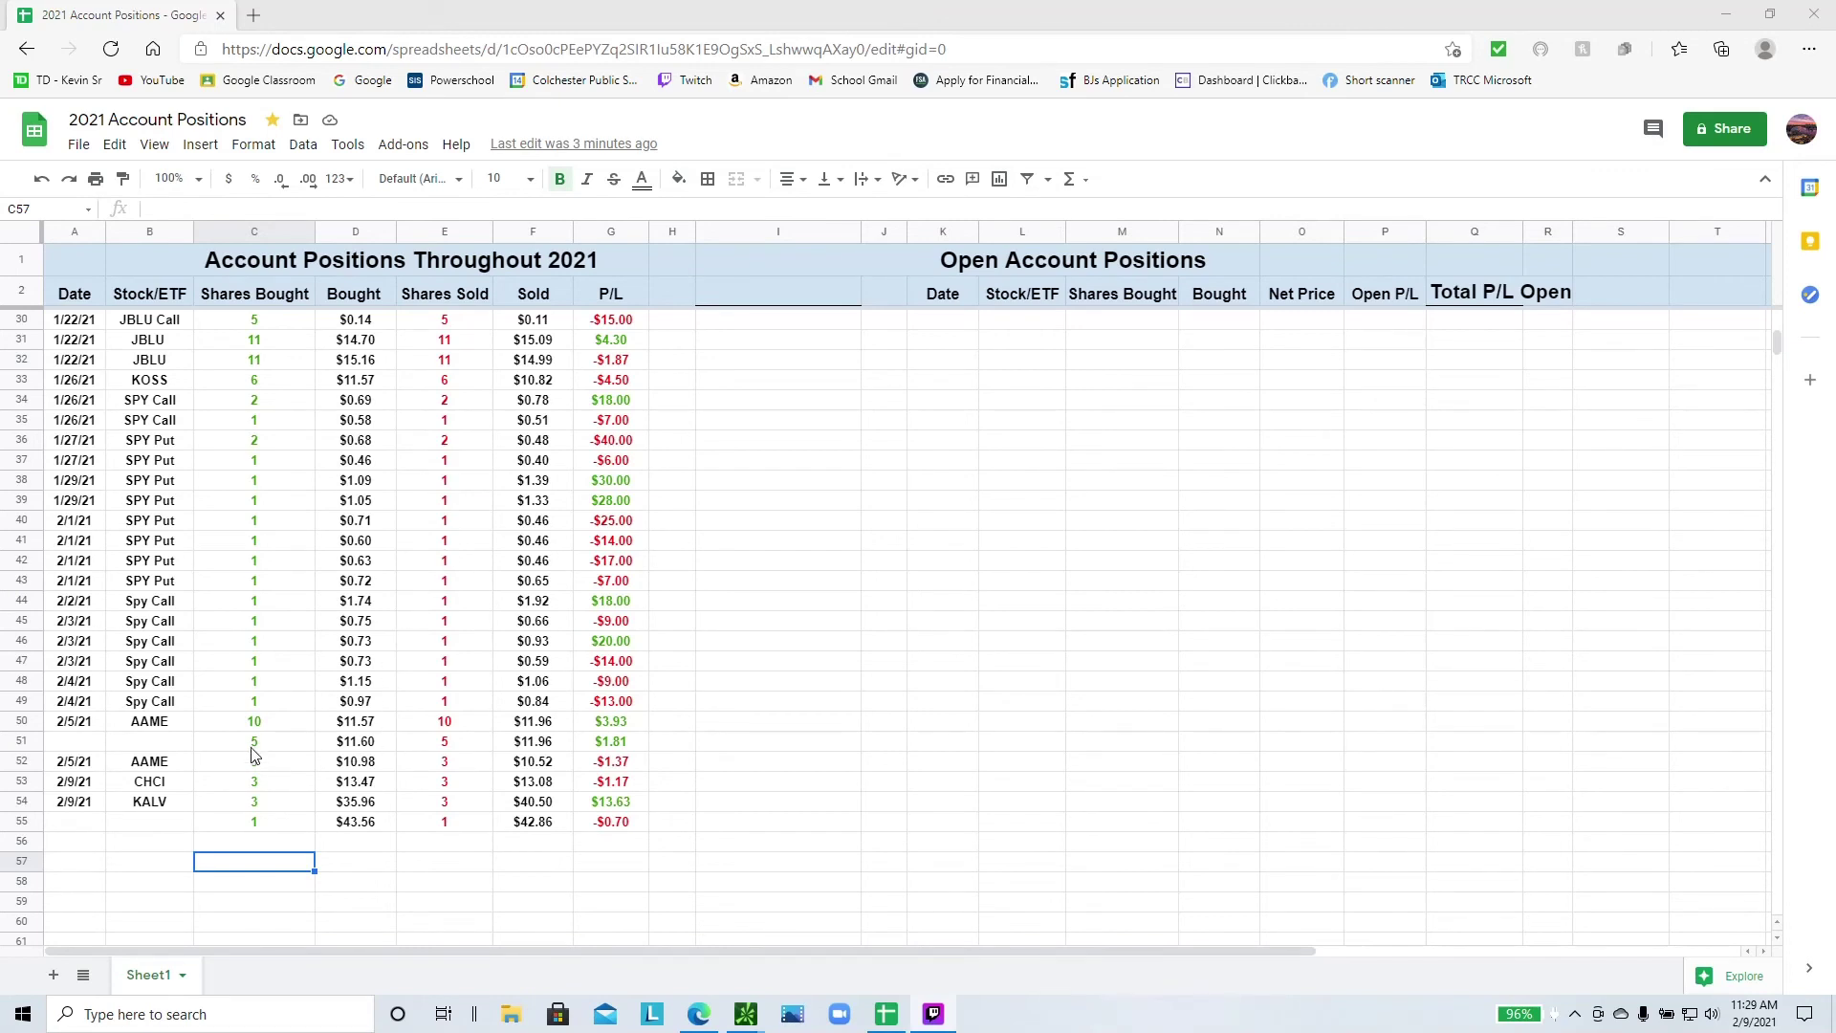
- Correct the sold price of the 10-share and 5-share AAME entries in rows 50 and 51 to 10.9626667
click(465, 727)
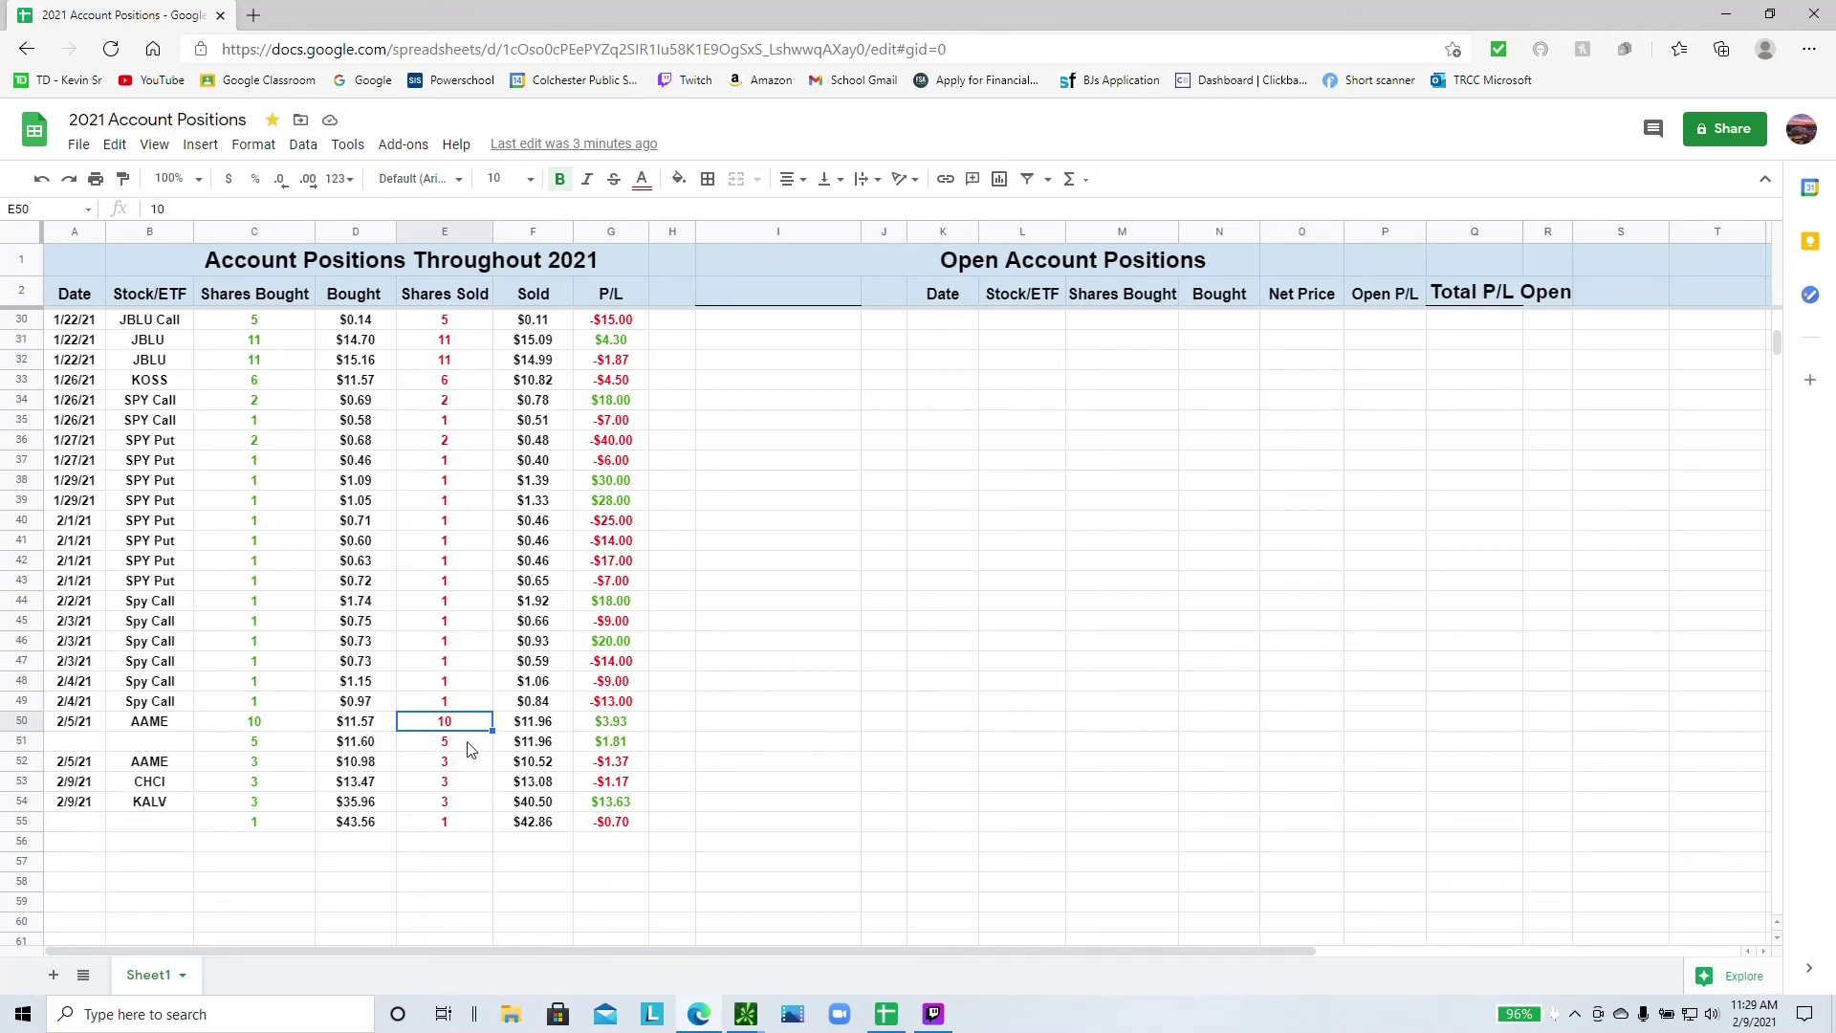
click(552, 729)
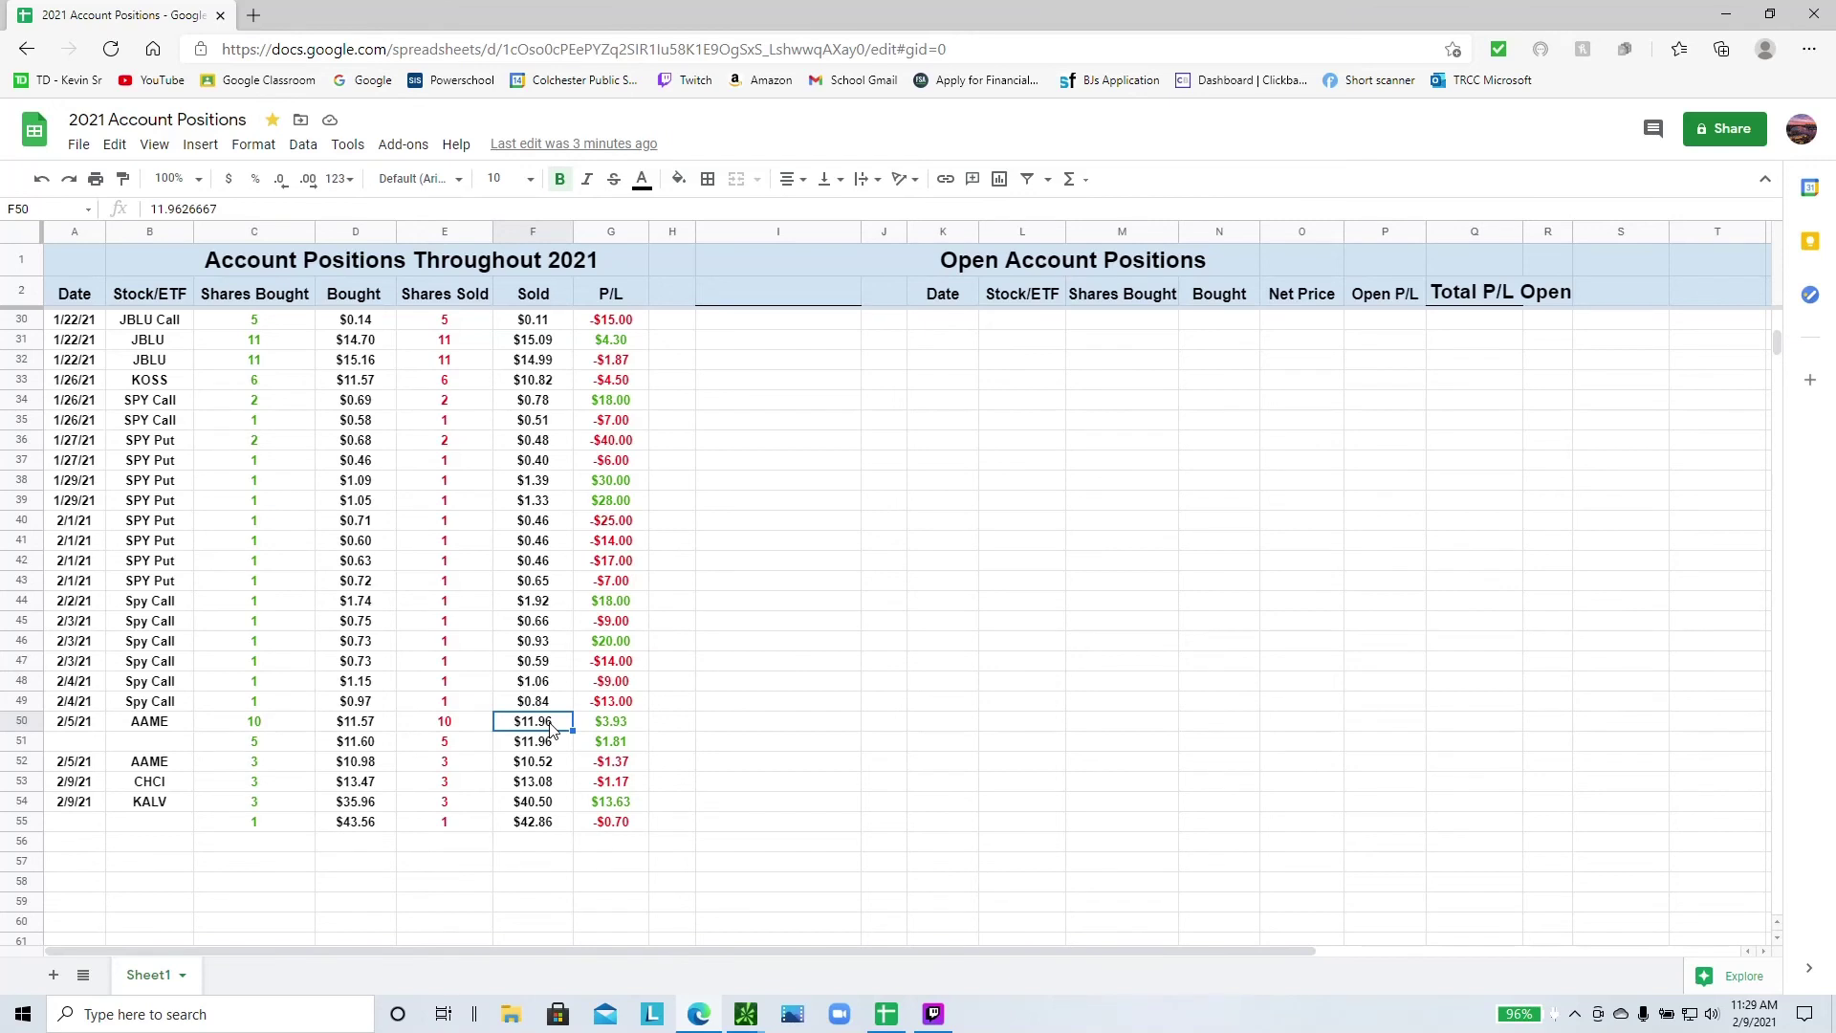
text(10.9626667)
click(555, 738)
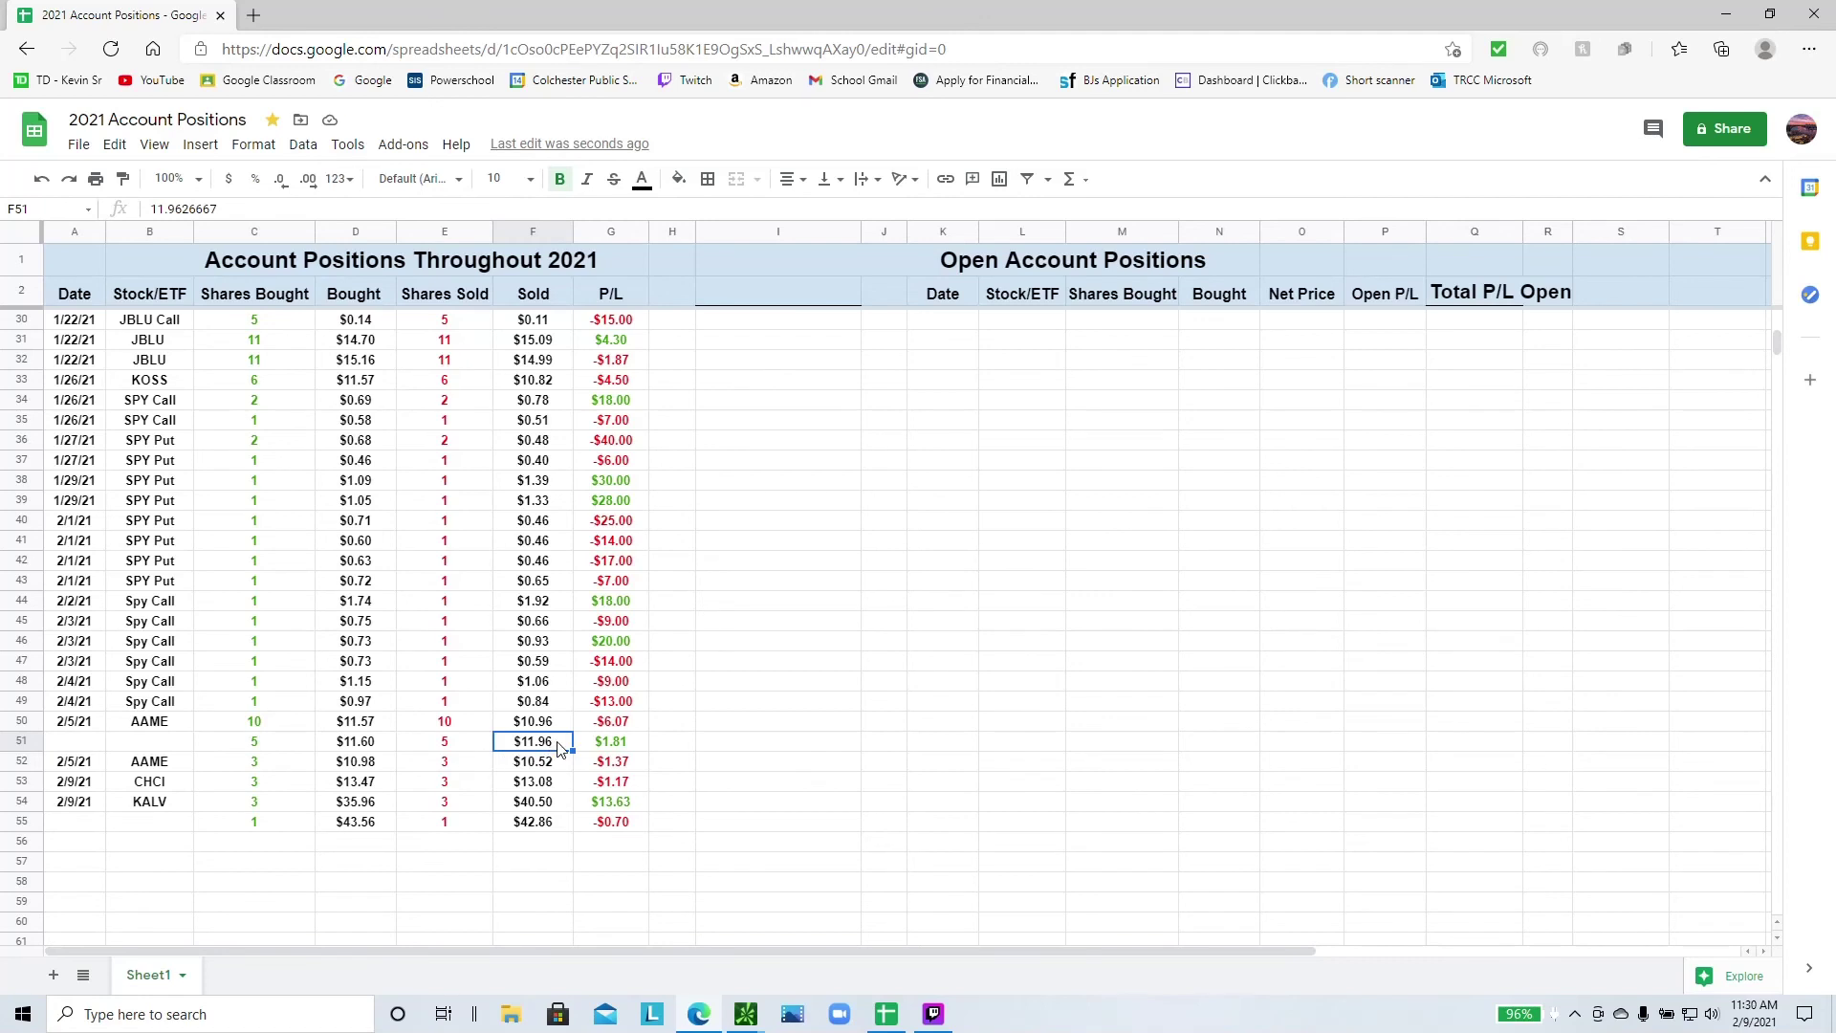
text(10.9626667)
key(Return)
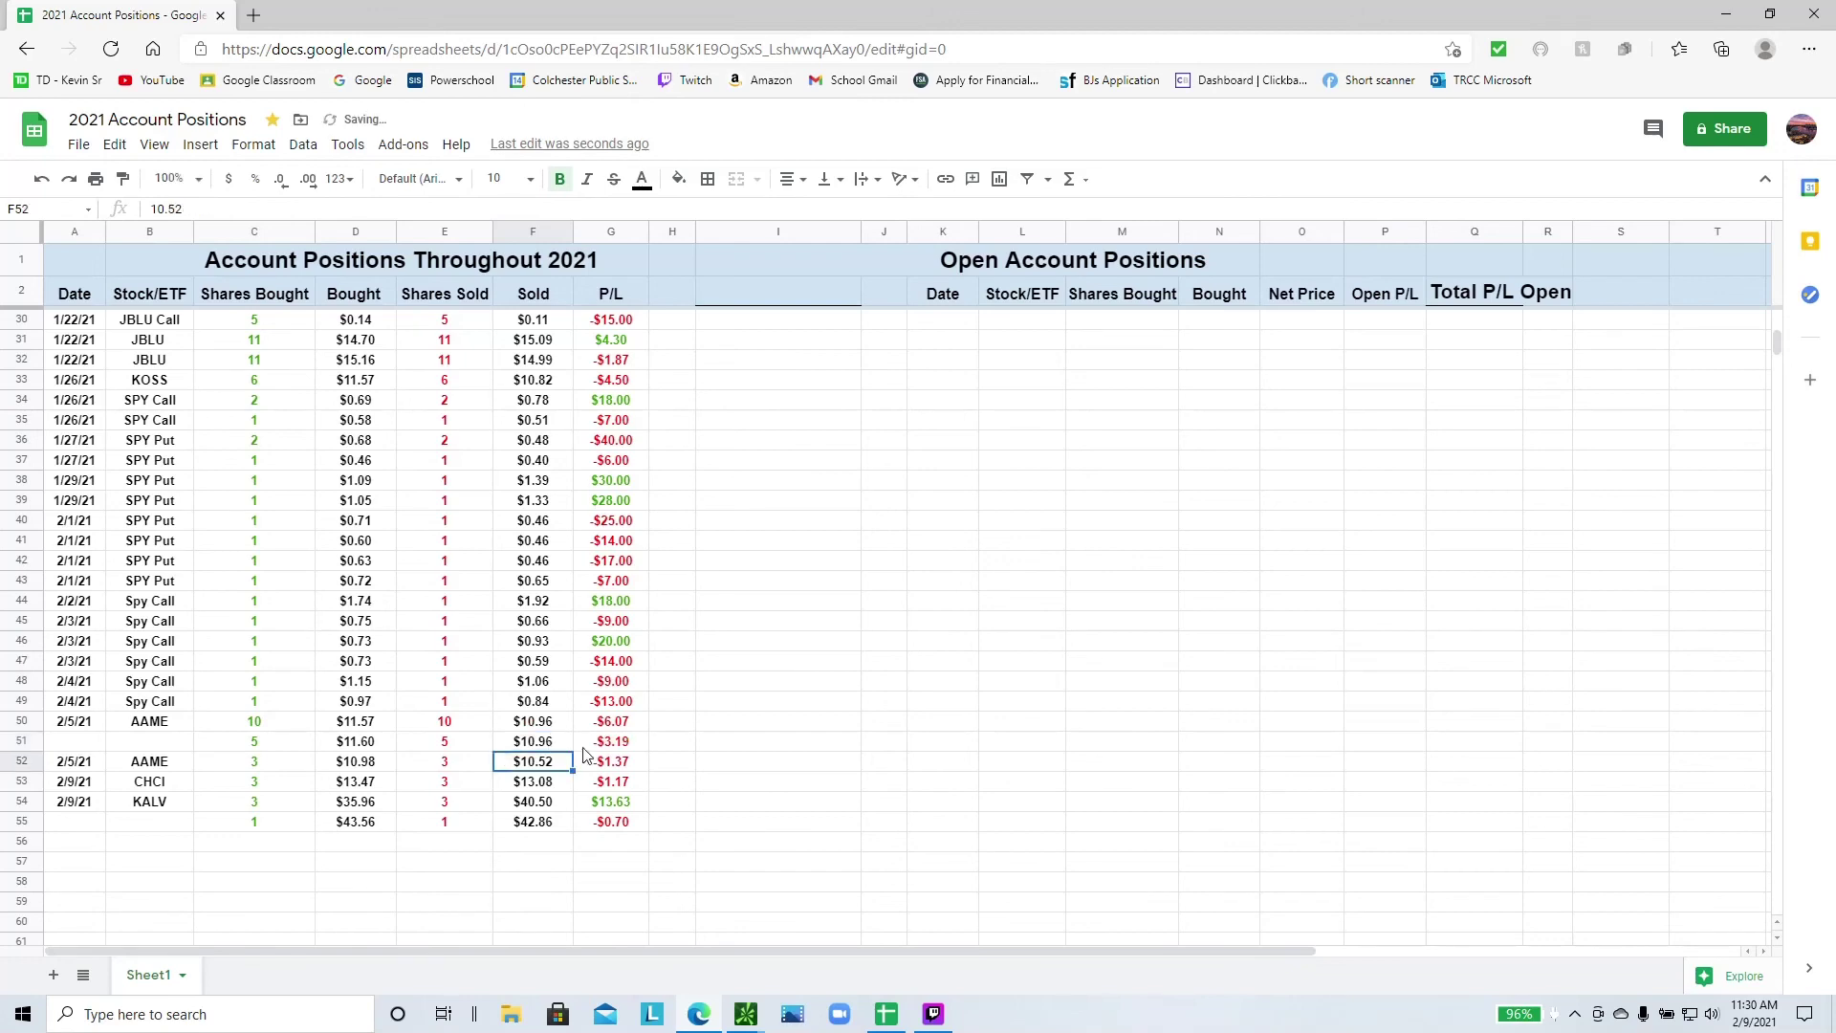
- Change the starting account balance in the summary column to 425.66
scroll(861, 612, up, 5)
scroll(866, 609, up, 3)
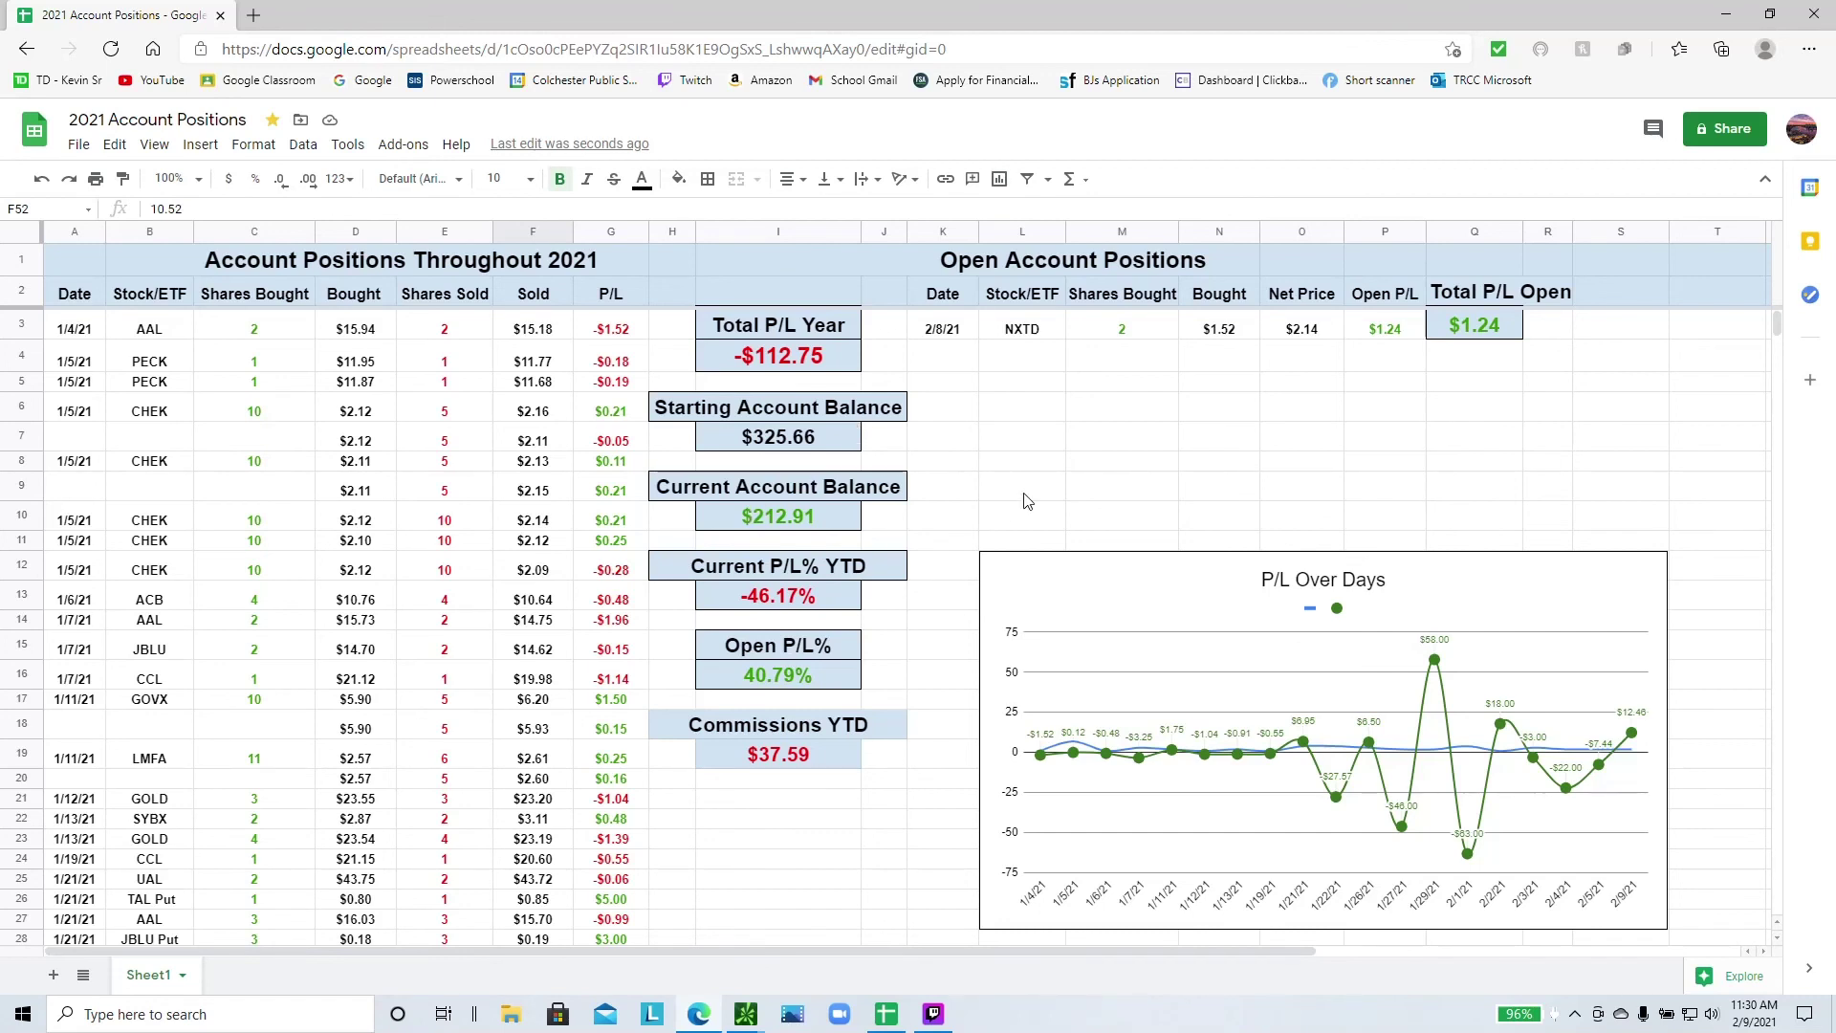
double_click(801, 437)
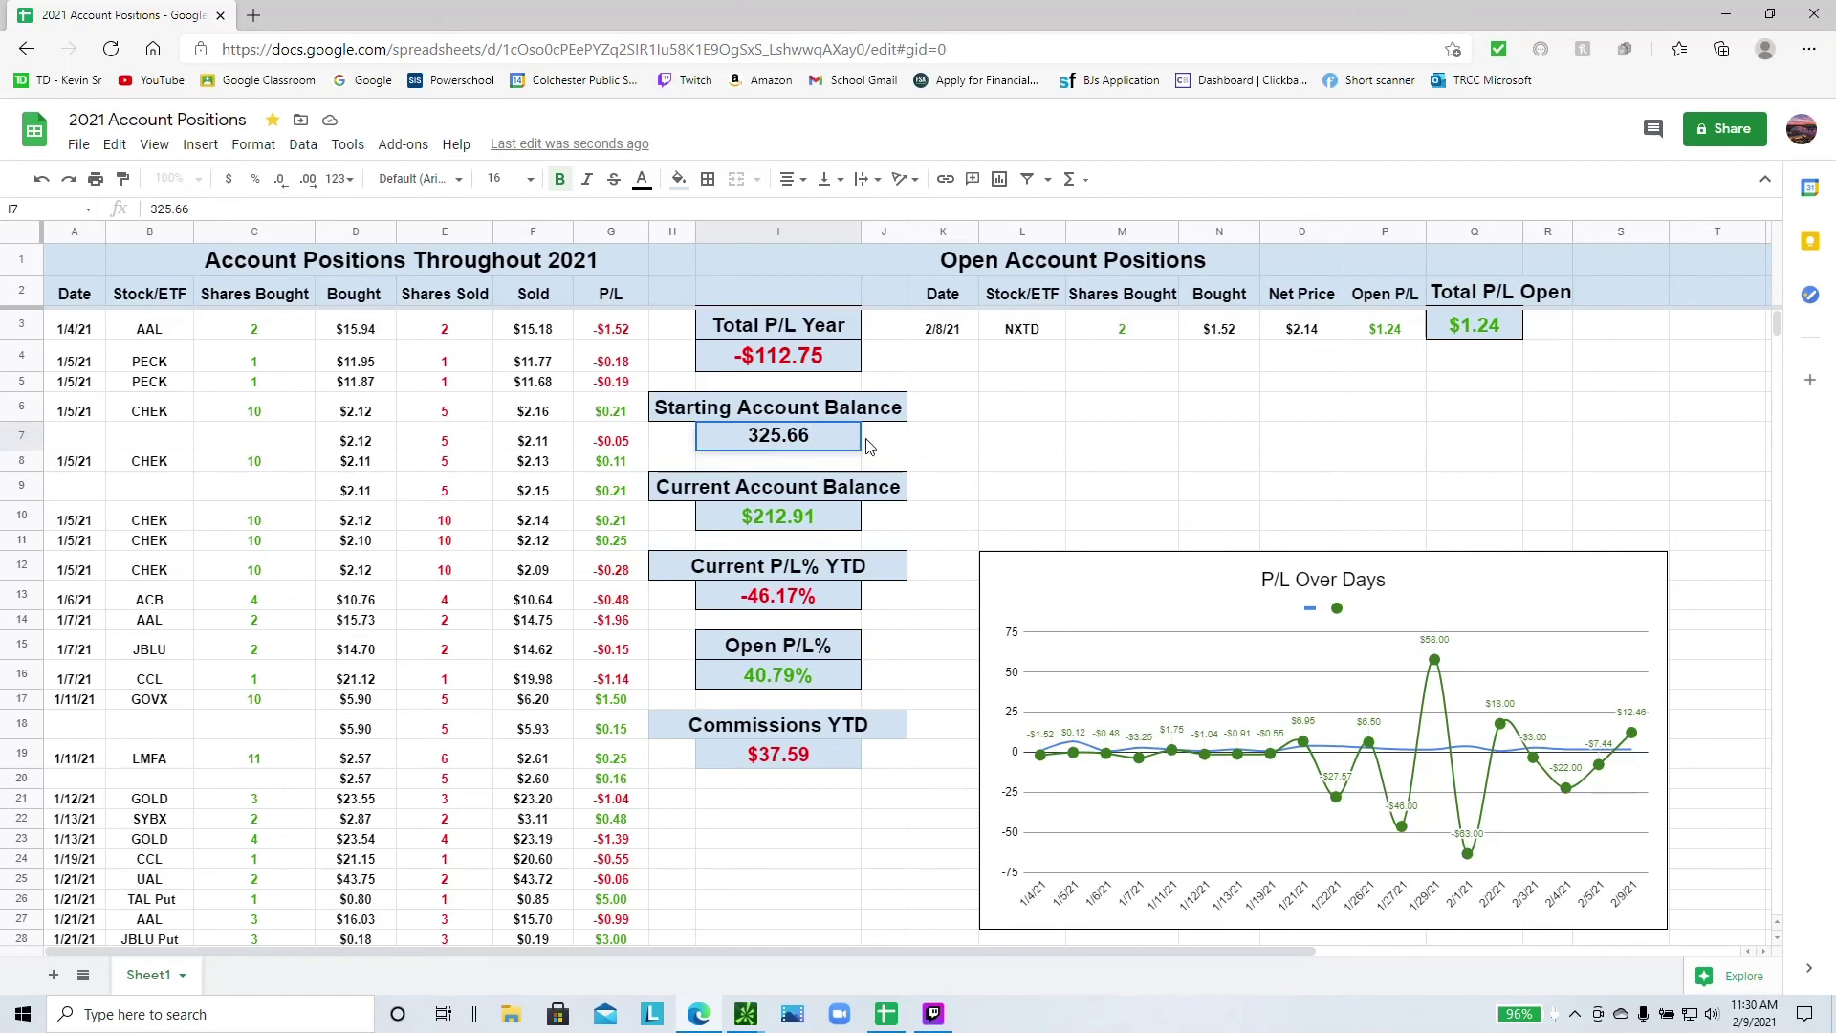
key(Left)
key(Left)
key(Left)
key(Left)
key(BackSpace)
text(4)
key(Return)
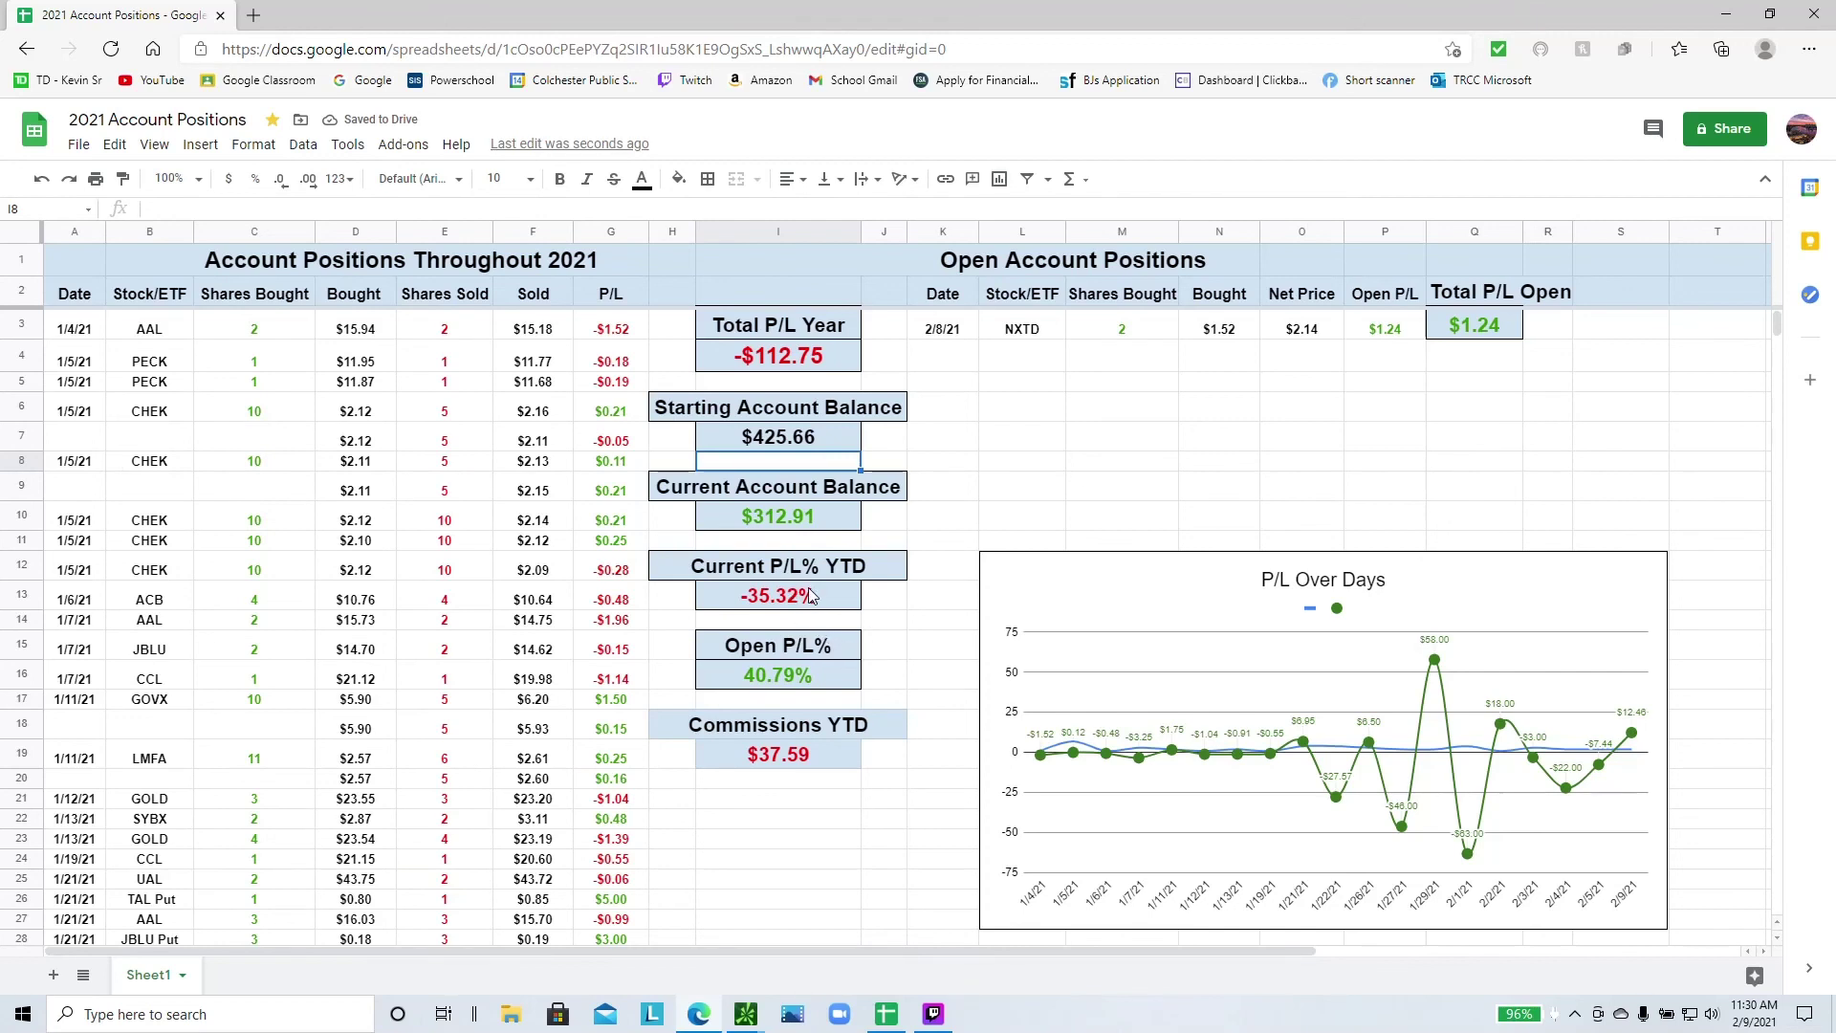
- Set the starting account balance back to 325.66
click(762, 440)
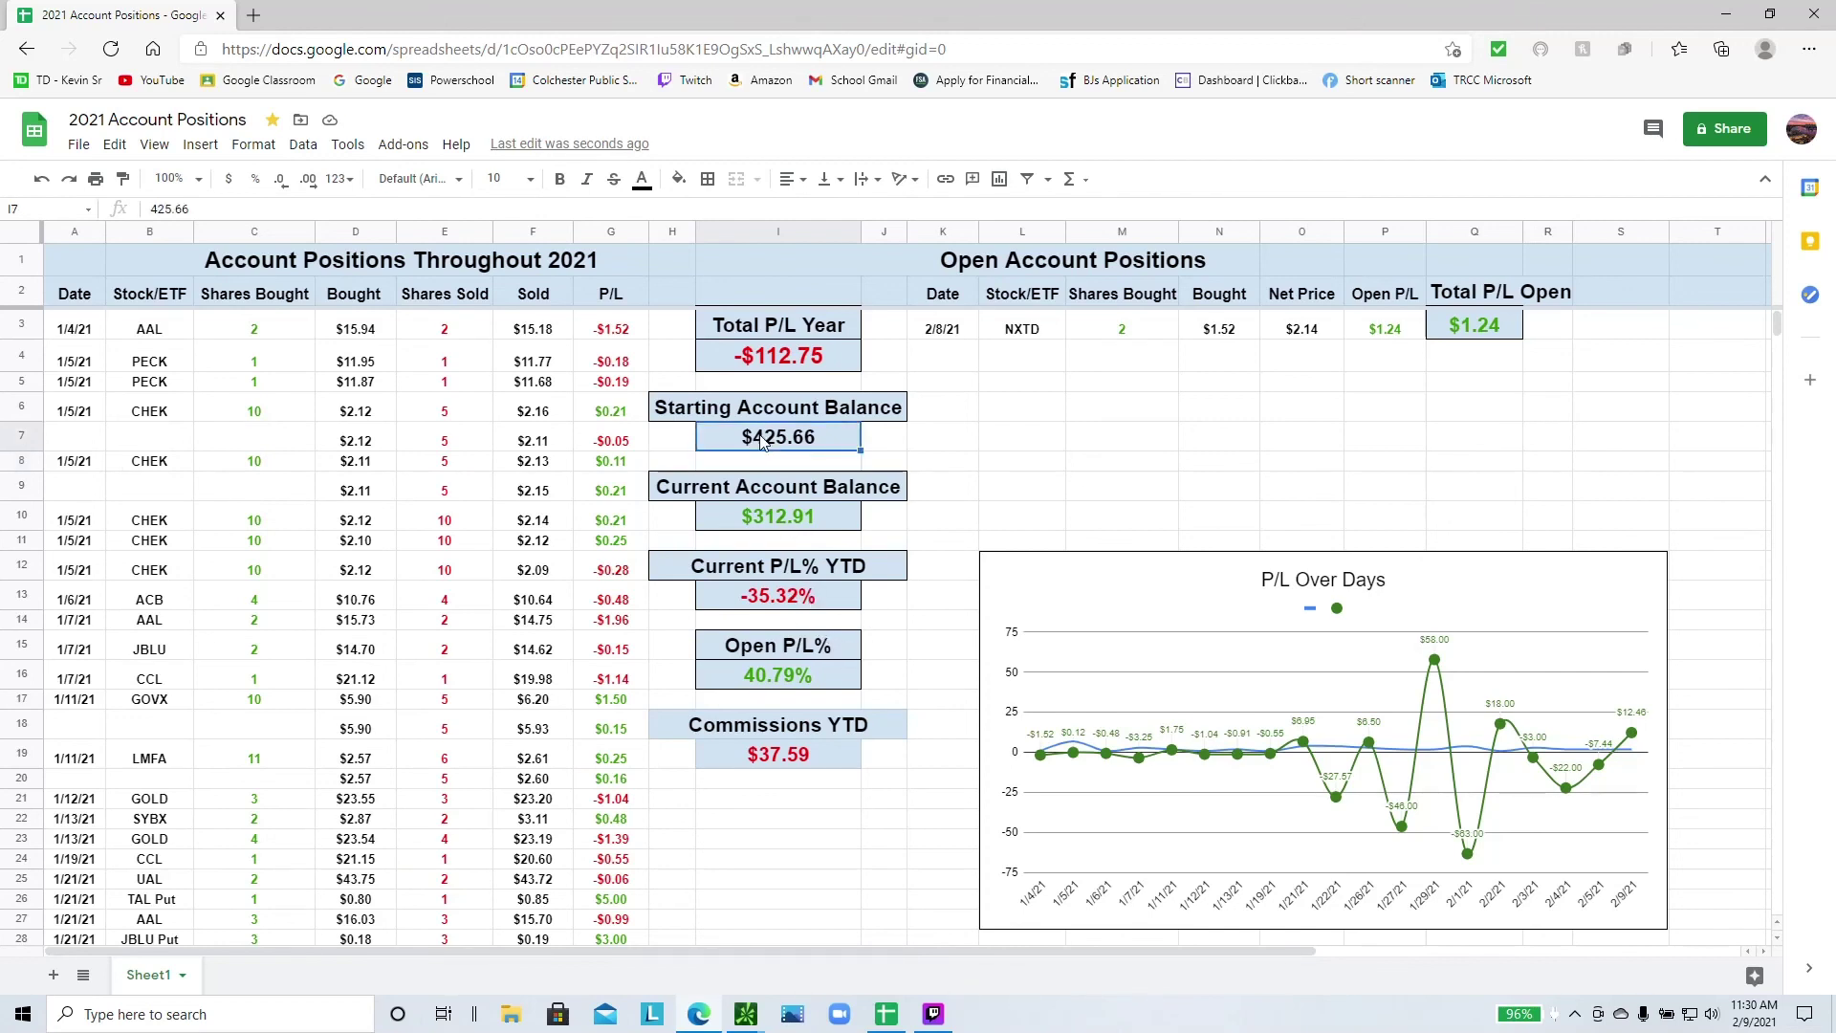
double_click(773, 437)
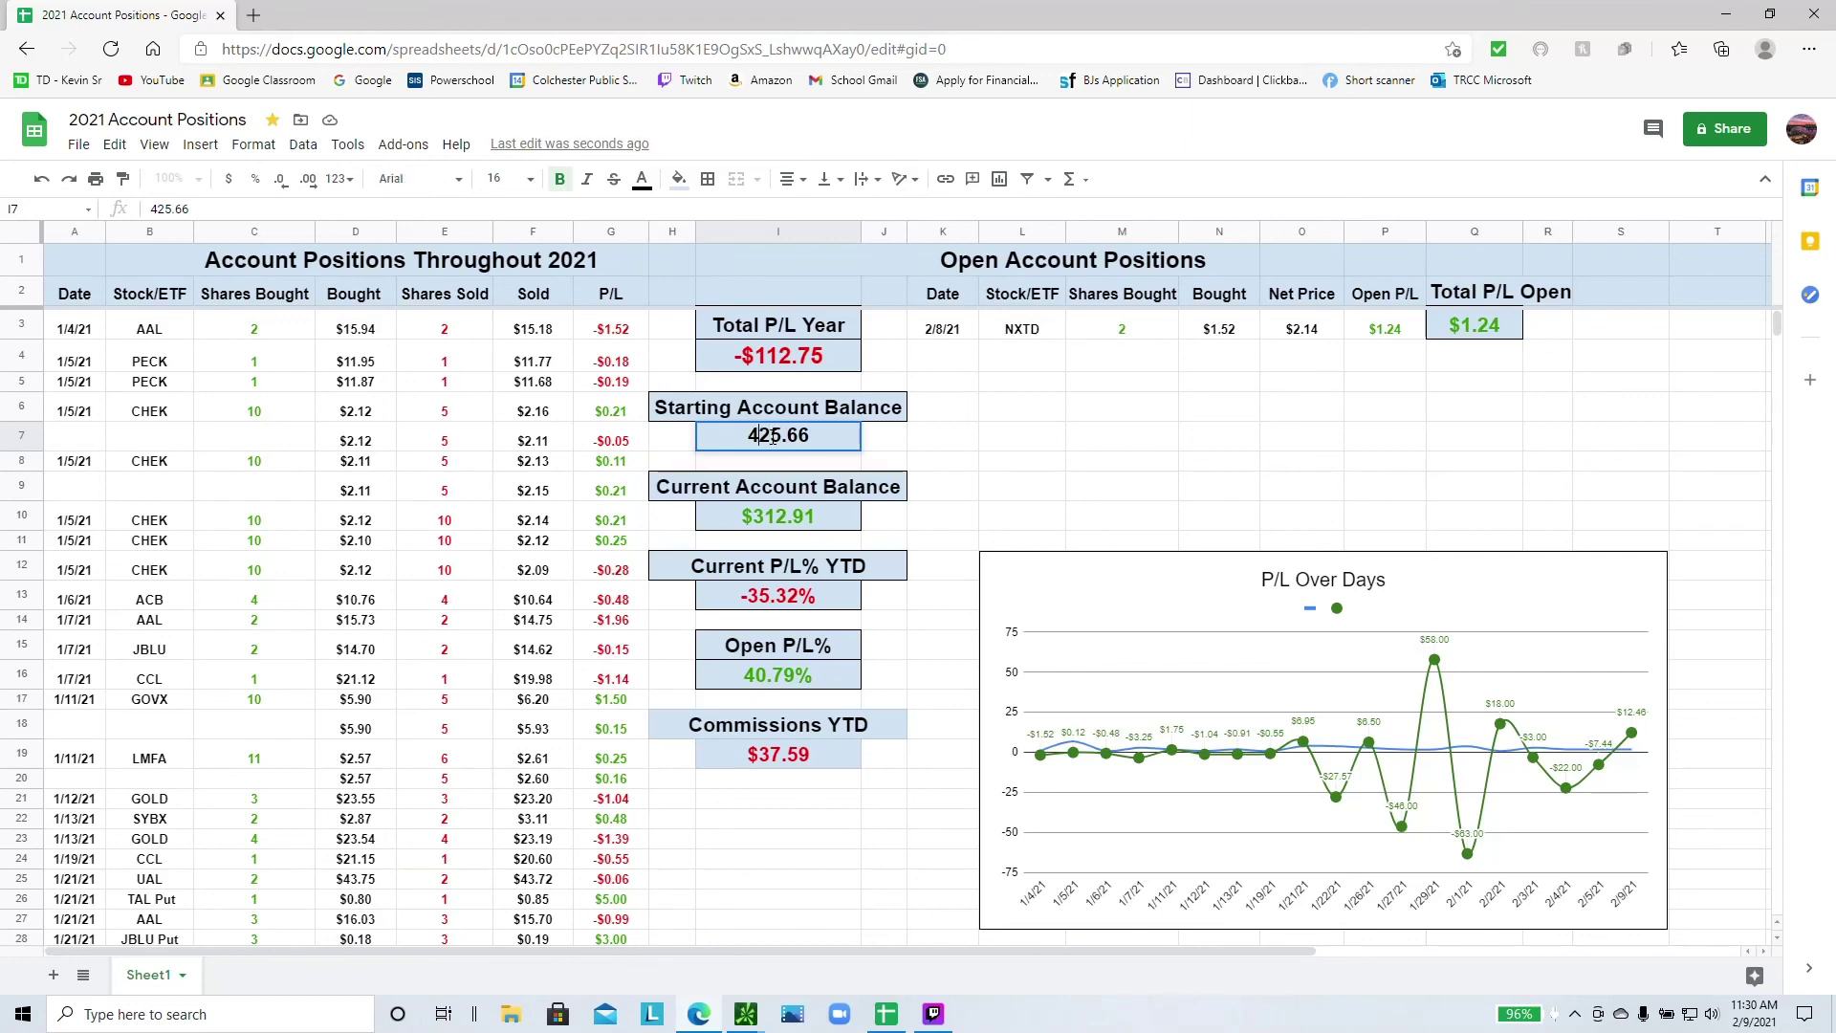
key(BackSpace)
text(3)
key(Return)
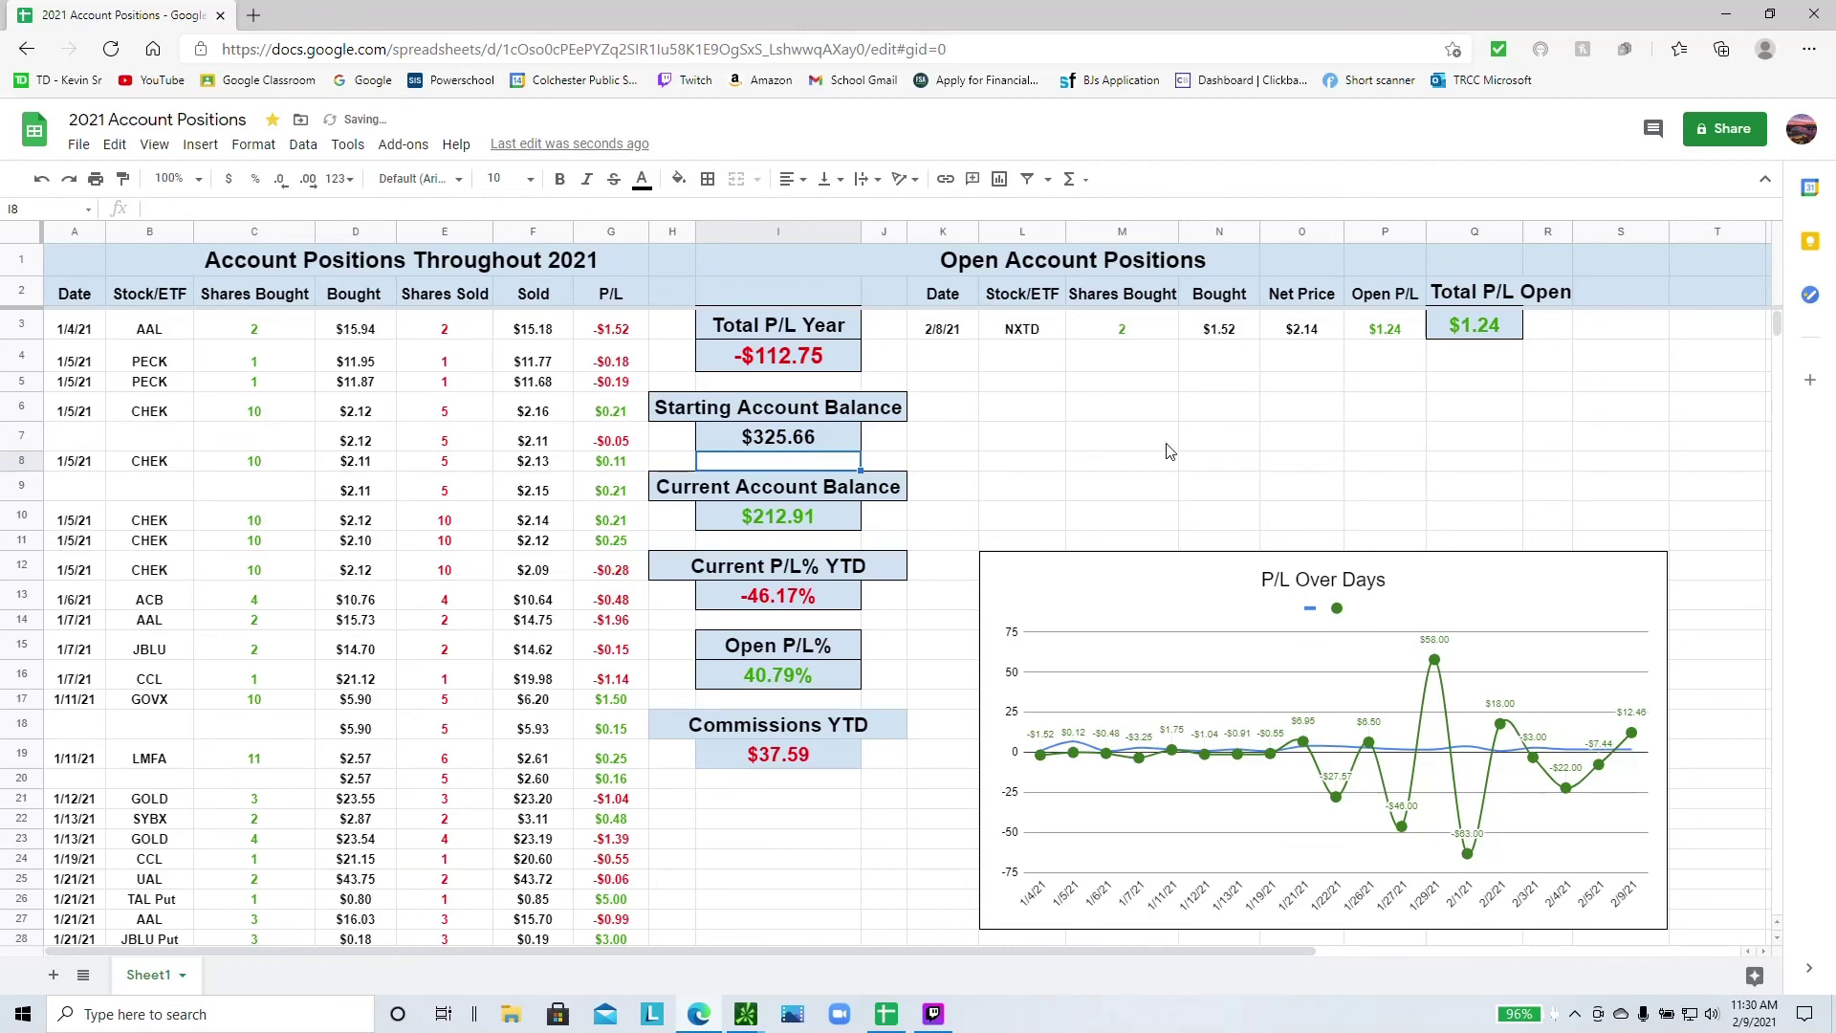
- Recheck the latest trade rows along with the yearly P/L and account balance summary
click(1165, 442)
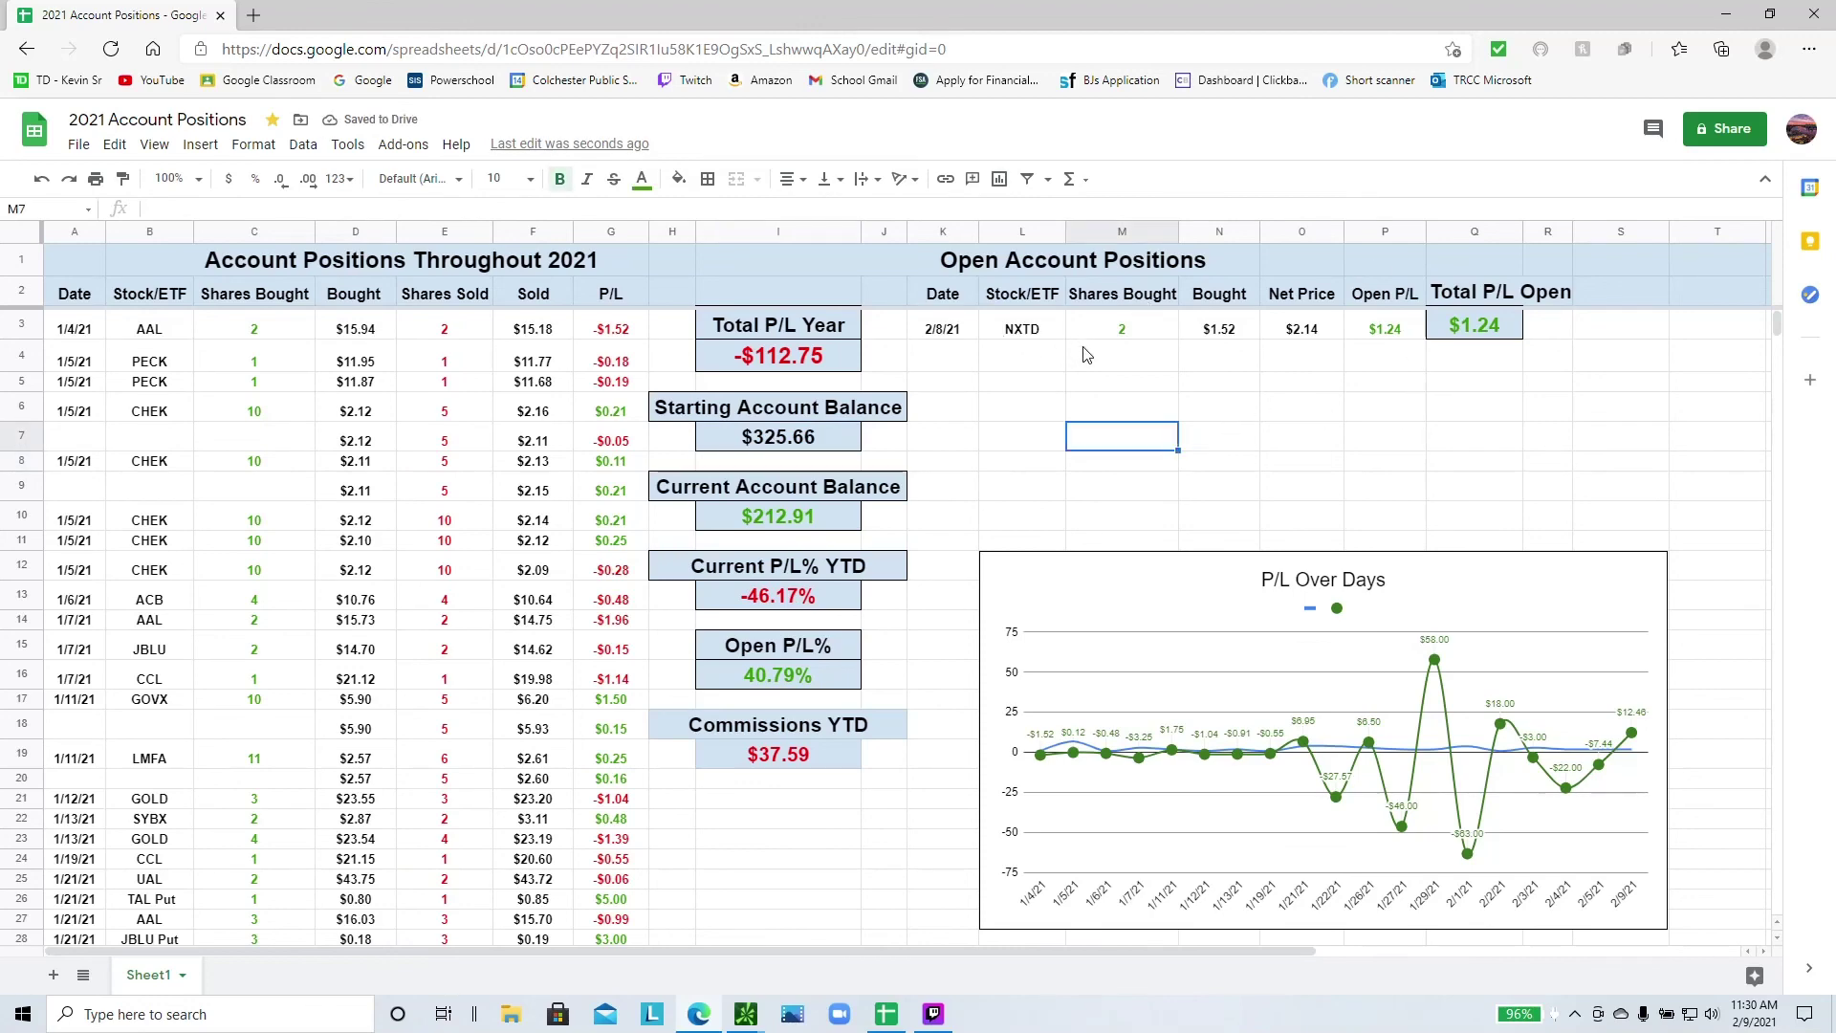
scroll(119, 773, down, 8)
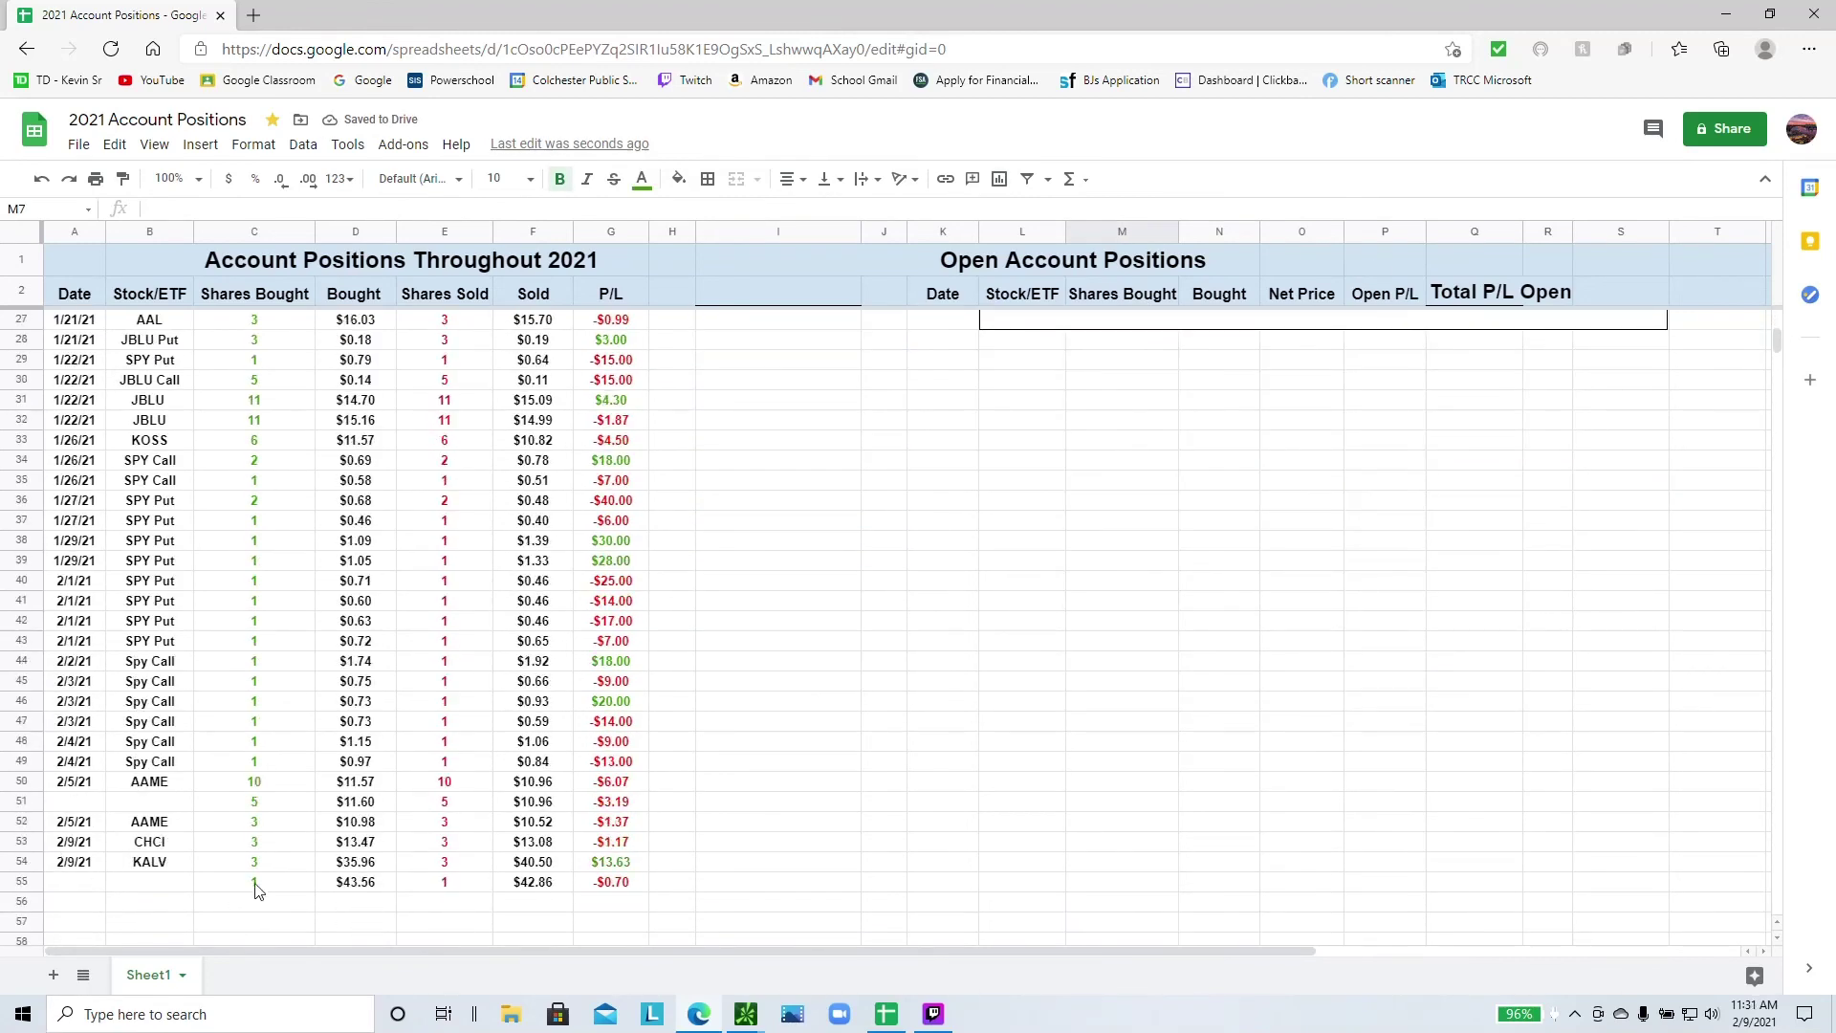
scroll(598, 828, up, 8)
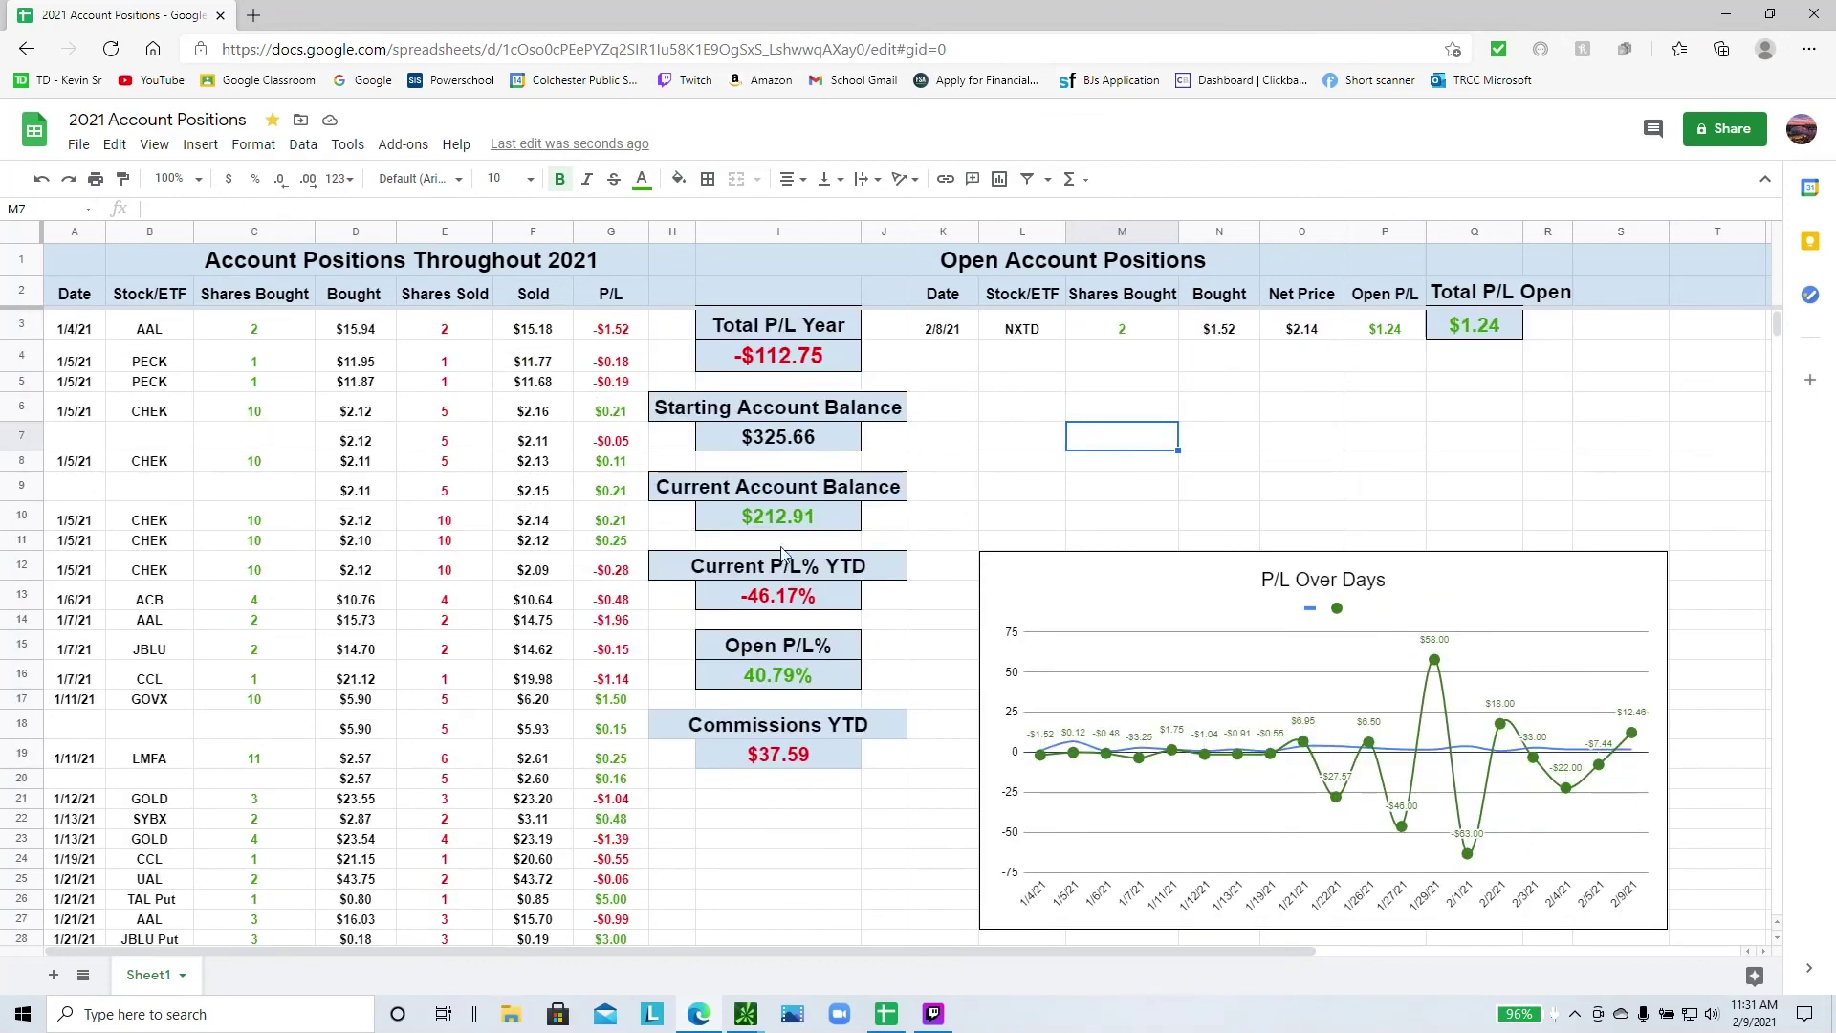